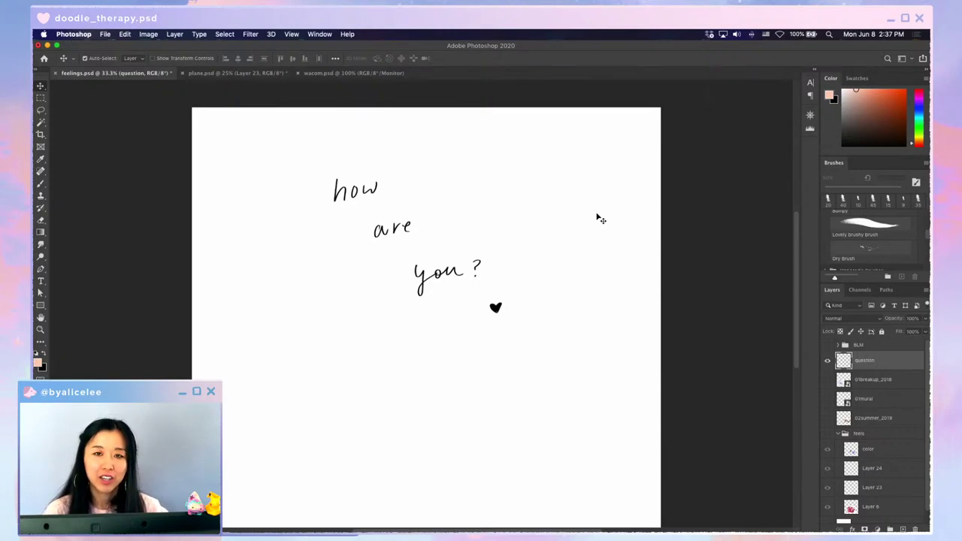
- Switch to full-screen view and show the 01breakup_2018 artwork layer enlarged
{"action": "key", "text": "f"}
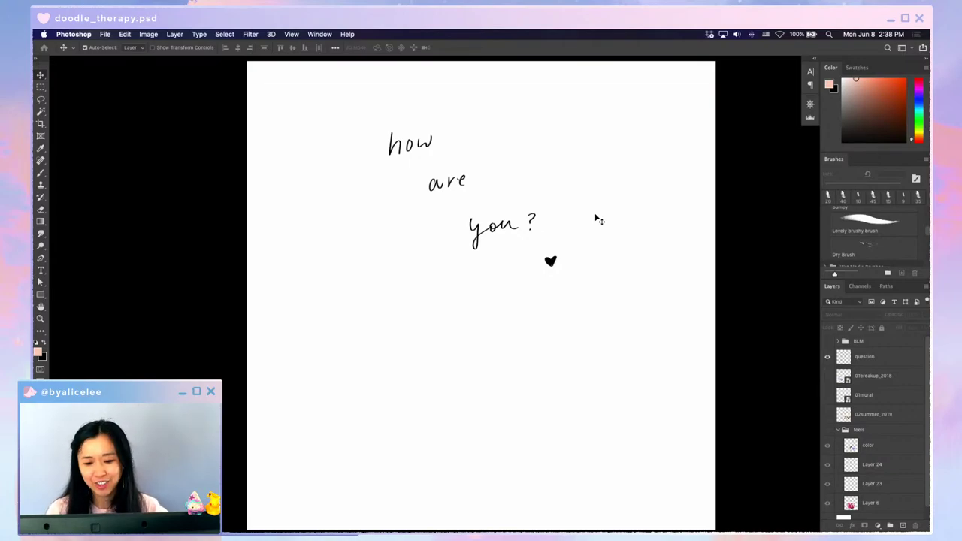
{"action": "left_click", "coordinate": [828, 376]}
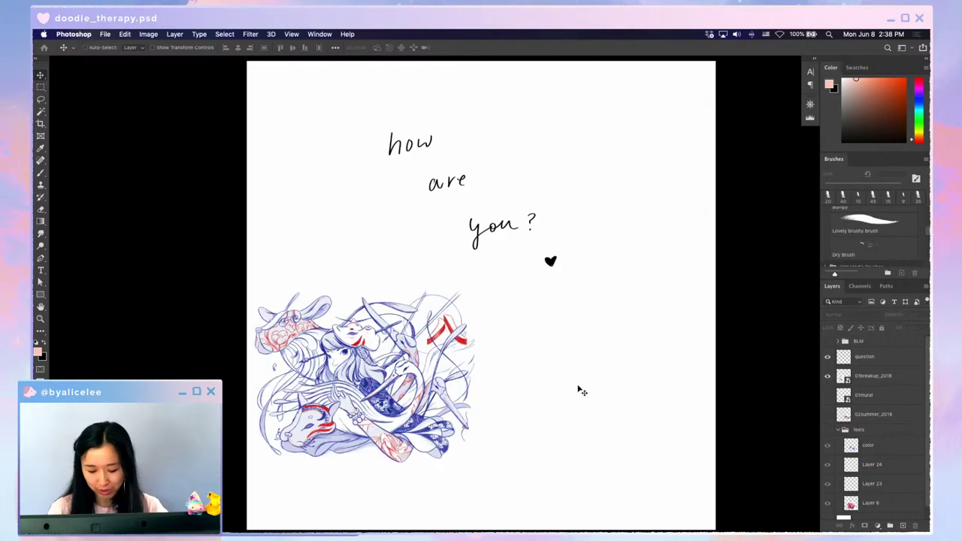
{"action": "key", "text": "super+plus"}
{"action": "left_click_drag", "start_coordinate": [549, 388], "coordinate": [611, 317]}
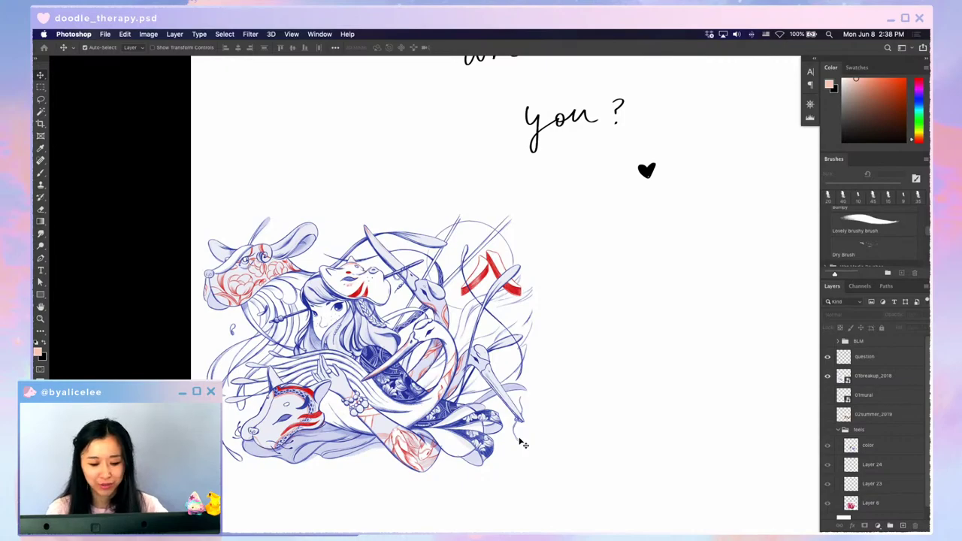
- Show the 01mural layer to view the mural photo beside the drawing, and hide it again
{"action": "left_click", "coordinate": [829, 396]}
{"action": "left_click_drag", "start_coordinate": [735, 400], "coordinate": [704, 396]}
{"action": "left_click_drag", "start_coordinate": [739, 365], "coordinate": [684, 368]}
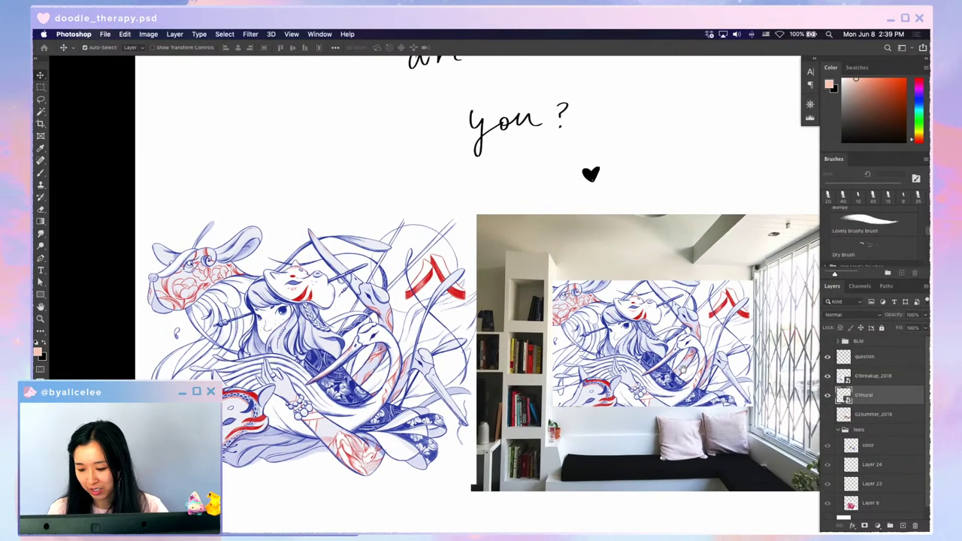
{"action": "left_click", "coordinate": [828, 396]}
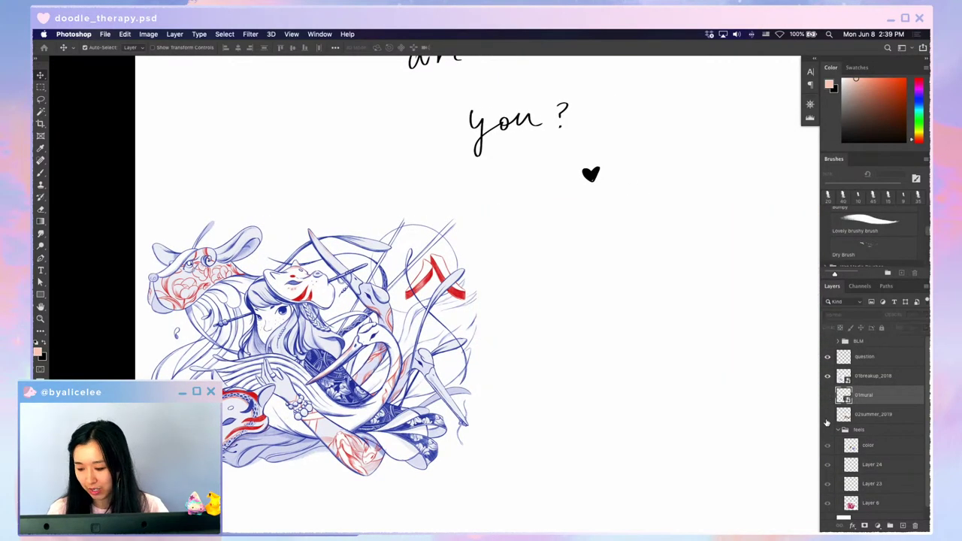
- Show the 02summer_2019 layer and compare it with the 01breakup_2018 artwork beside it
{"action": "left_click", "coordinate": [828, 415]}
{"action": "scroll", "coordinate": [681, 414], "scroll_direction": "right", "scroll_amount": 3}
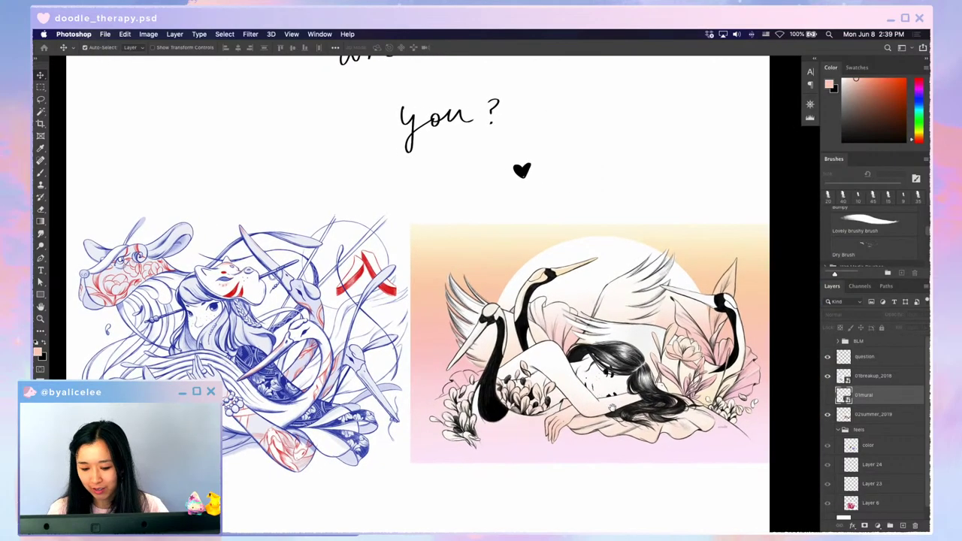
{"action": "left_click_drag", "start_coordinate": [612, 408], "coordinate": [624, 402]}
{"action": "left_click", "coordinate": [695, 489]}
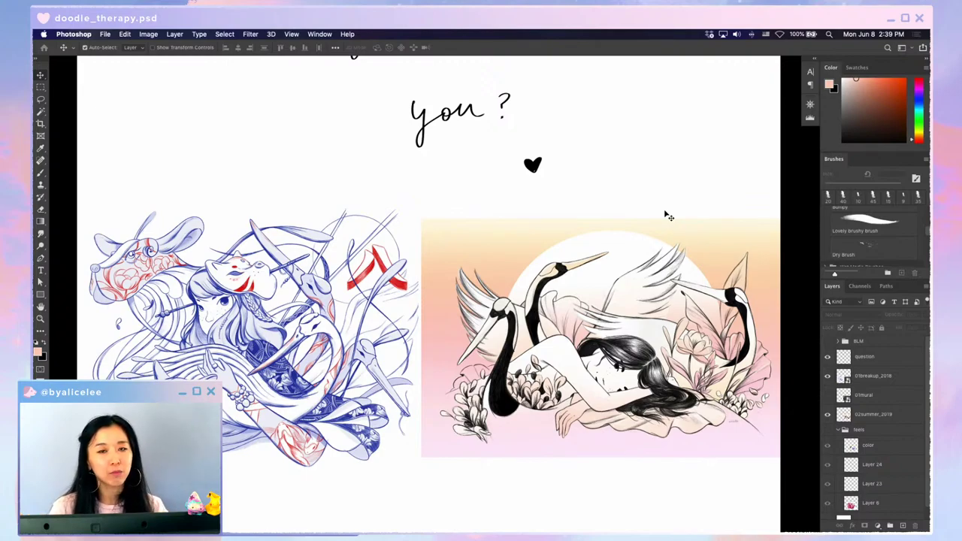
{"action": "left_click", "coordinate": [349, 257]}
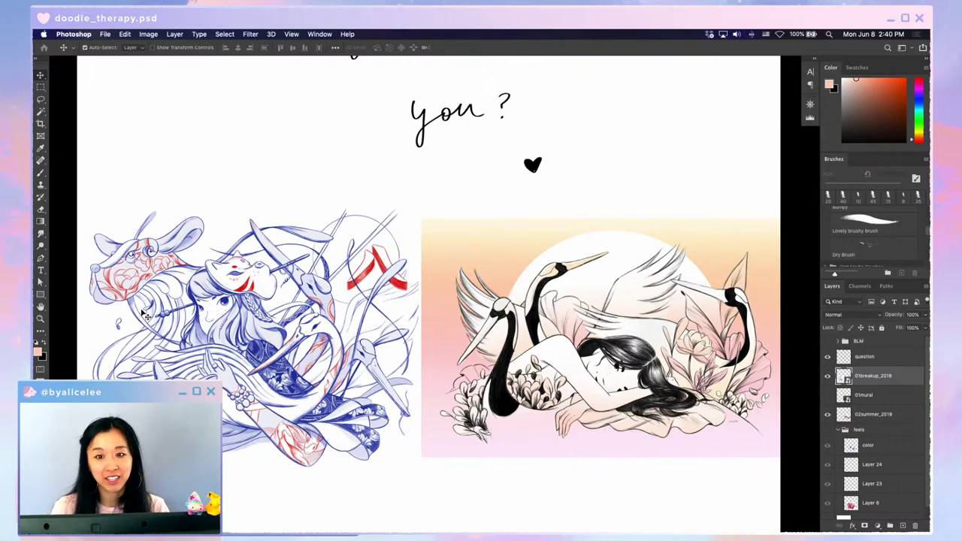
{"action": "left_click_drag", "start_coordinate": [609, 312], "coordinate": [582, 298]}
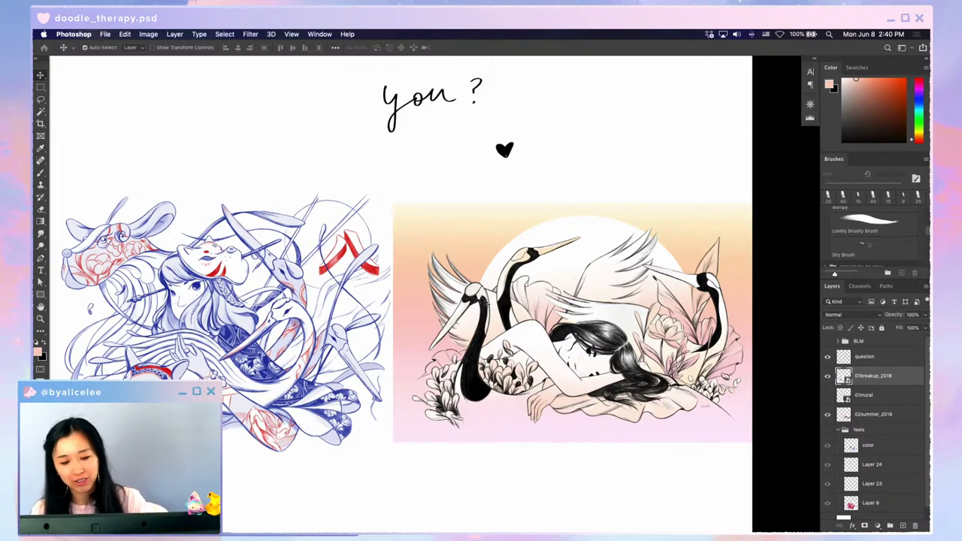
- Hide the 01breakup_2018 and 02summer_2019 layers so only the handwritten question remains
{"action": "left_click", "coordinate": [827, 376]}
{"action": "left_click", "coordinate": [828, 414]}
{"action": "left_click_drag", "start_coordinate": [430, 246], "coordinate": [456, 375]}
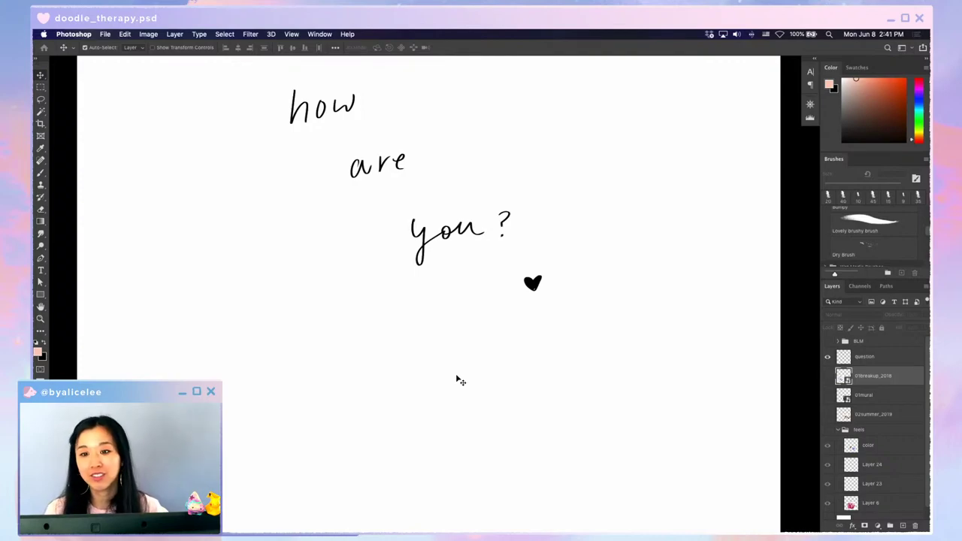
{"action": "left_click_drag", "start_coordinate": [487, 432], "coordinate": [490, 434]}
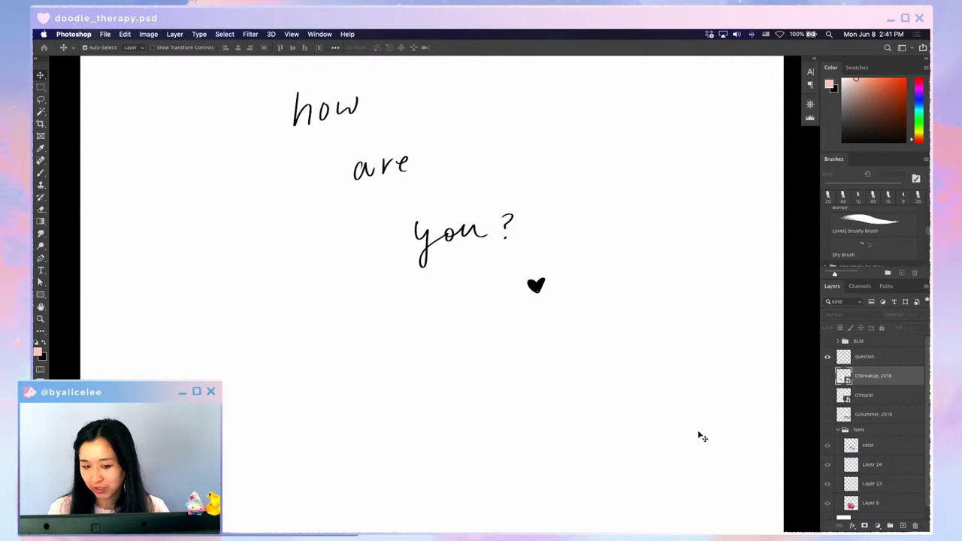
- Move the handwritten question slightly higher on the canvas and show the feels group with the butterfly illustration
{"action": "key", "text": "super+minus"}
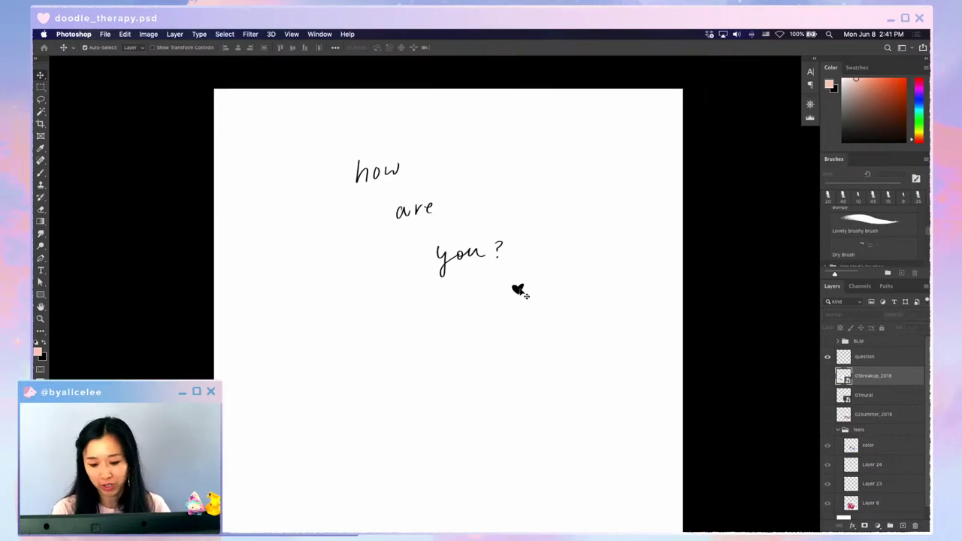
{"action": "left_click_drag", "start_coordinate": [520, 290], "coordinate": [524, 279]}
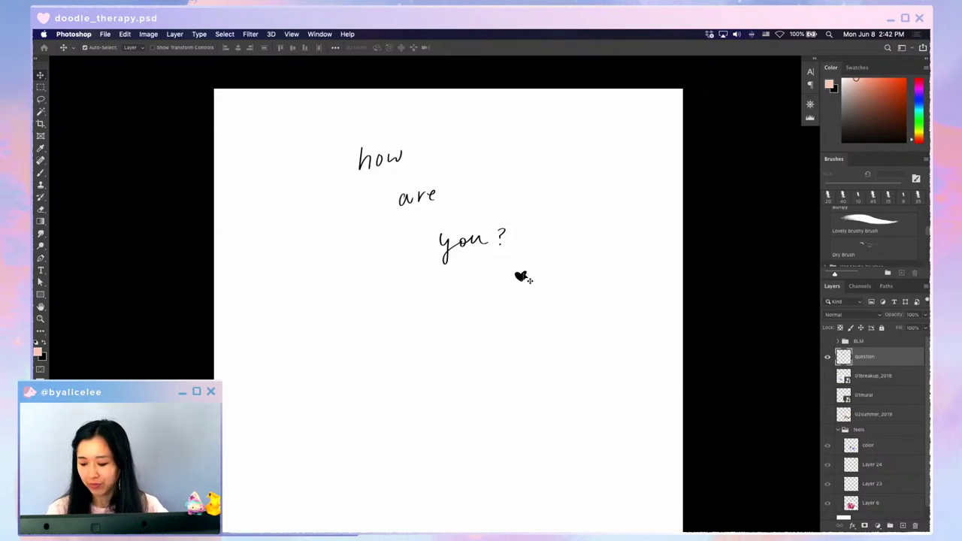
{"action": "left_click", "coordinate": [828, 430]}
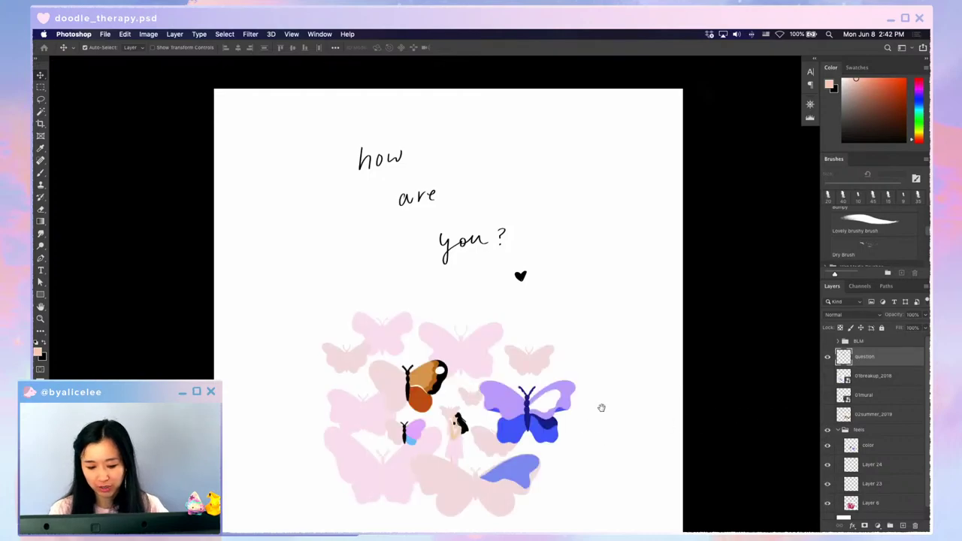
- Hide the pale background butterflies on Layer 6 and select the girl's skin layer, Layer 23
{"action": "scroll", "coordinate": [629, 323], "scroll_direction": "up", "scroll_amount": 5}
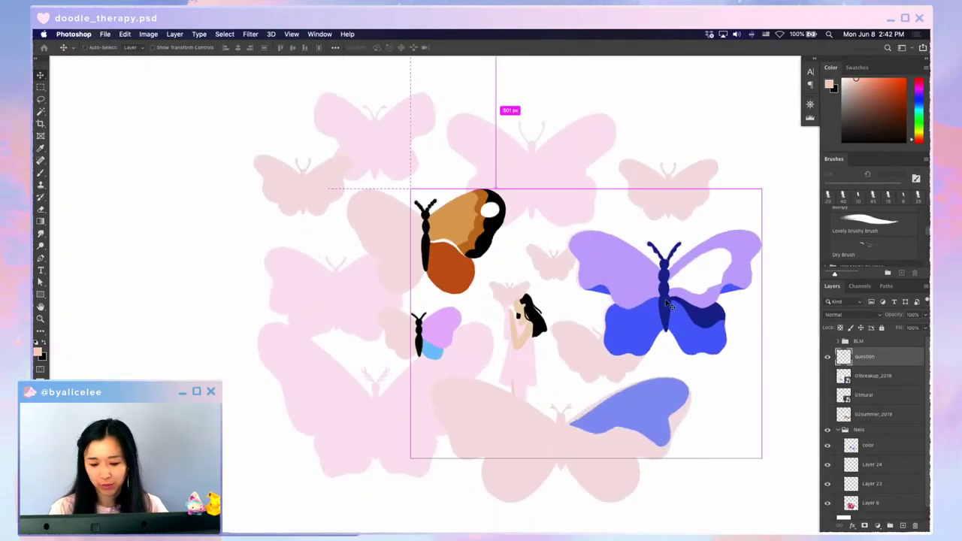
{"action": "key", "text": "super+equal"}
{"action": "left_click", "coordinate": [546, 283]}
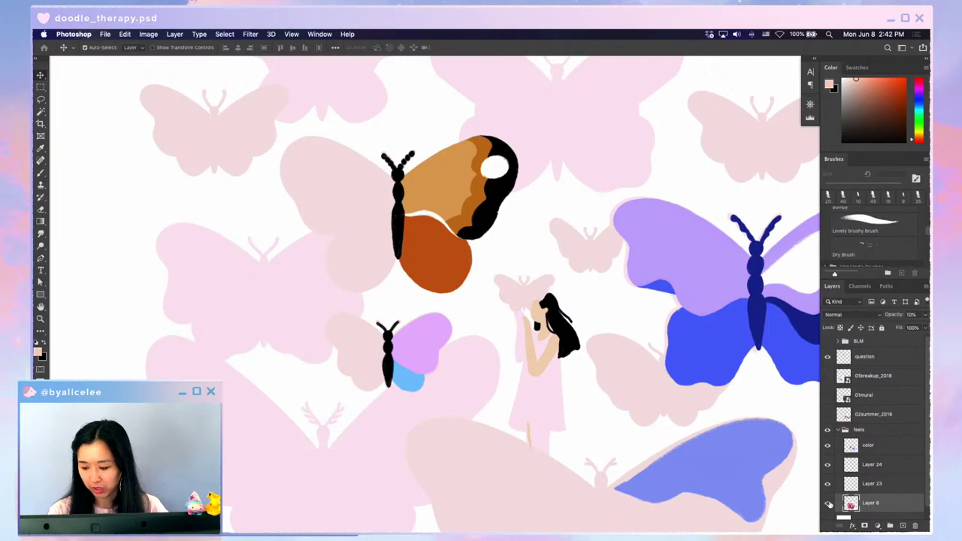
{"action": "left_click", "coordinate": [828, 504]}
{"action": "left_click", "coordinate": [549, 312]}
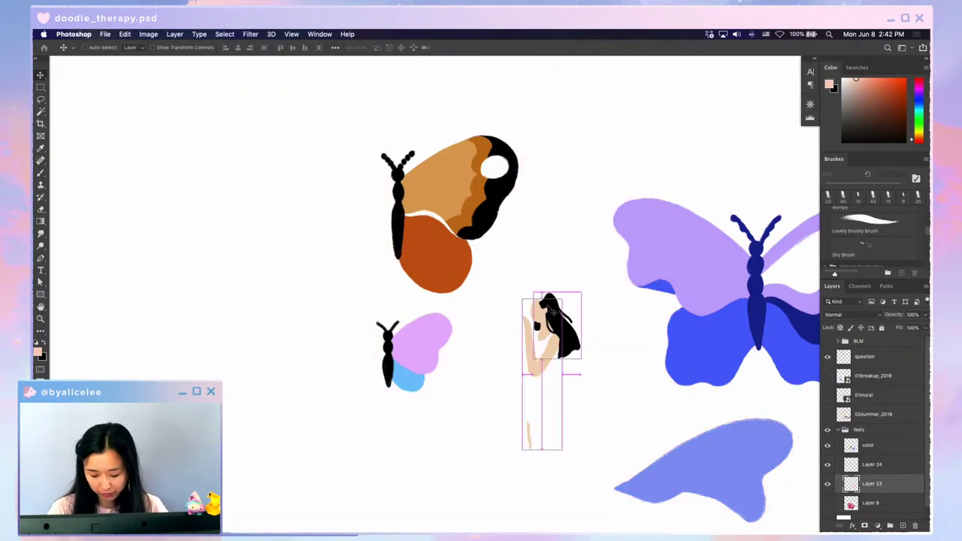
- Add a new layer above Layer 23, ready the Brush with default black, and show Layer 6 again
{"action": "key", "text": "super+shift+n"}
{"action": "key", "text": "Return"}
{"action": "key", "text": "b"}
{"action": "key", "text": "d"}
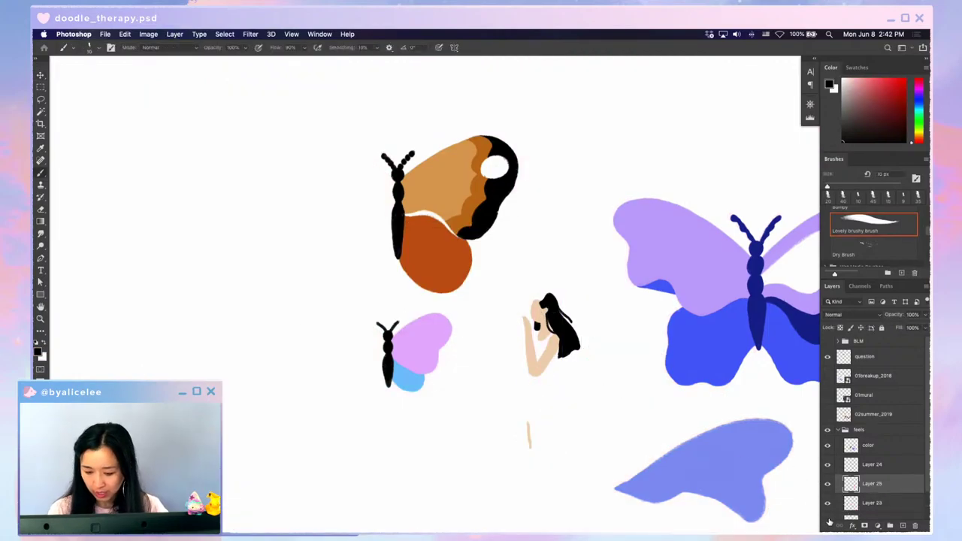
{"action": "scroll", "coordinate": [827, 511], "scroll_direction": "down", "scroll_amount": 1}
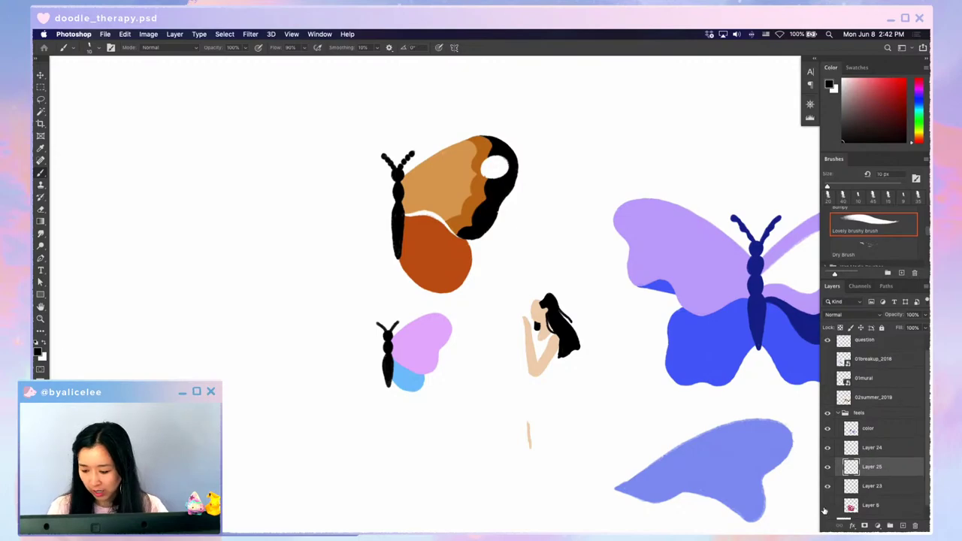
{"action": "left_click", "coordinate": [827, 507]}
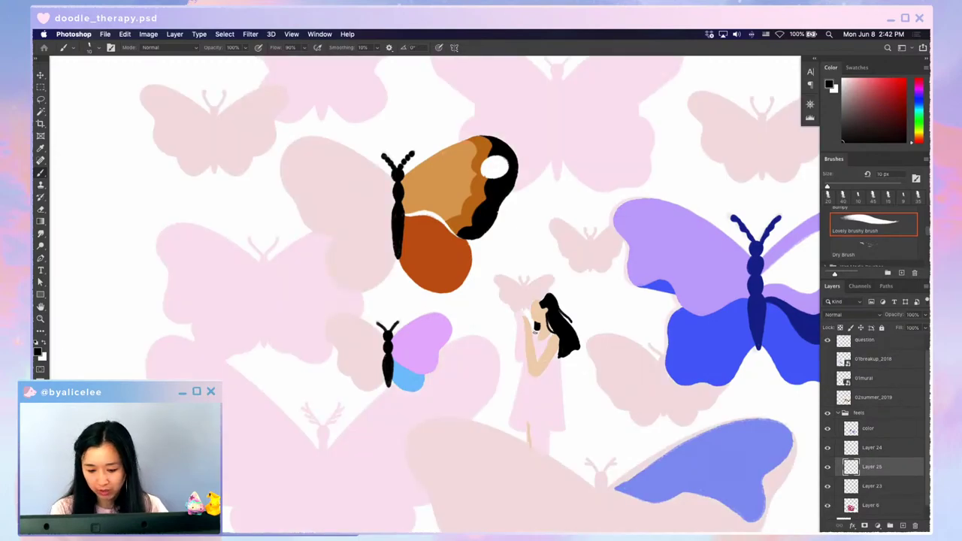
- Sketch the sides and hem of the girl's dress with loose black brush strokes
{"action": "left_click_drag", "start_coordinate": [536, 331], "coordinate": [515, 414]}
{"action": "left_click_drag", "start_coordinate": [523, 371], "coordinate": [515, 435]}
{"action": "mouse_move", "coordinate": [560, 358]}
{"action": "left_mouse_down"}
{"action": "mouse_move", "coordinate": [568, 430]}
{"action": "mouse_move", "coordinate": [521, 428]}
{"action": "mouse_move", "coordinate": [568, 433]}
{"action": "mouse_move", "coordinate": [516, 432]}
{"action": "left_mouse_up"}
{"action": "key", "text": "super+minus"}
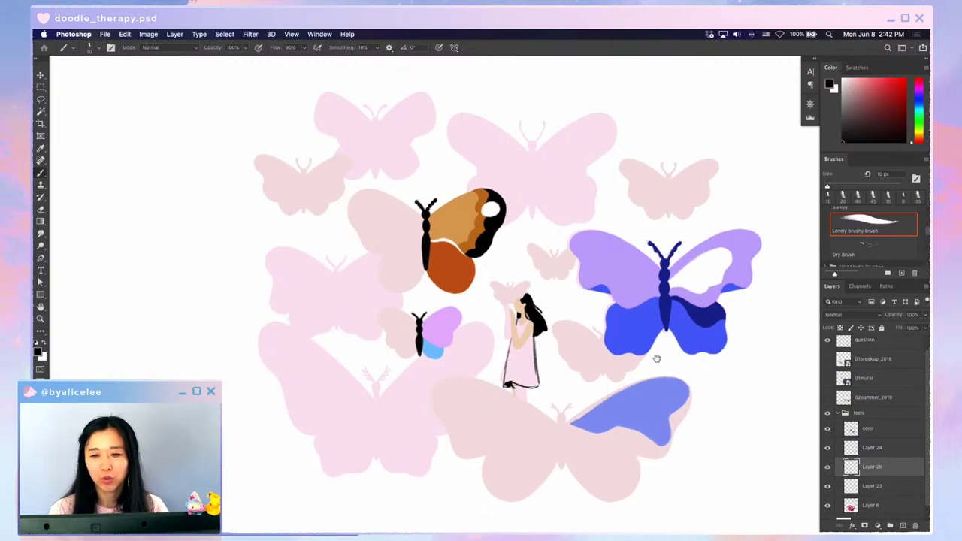
{"action": "scroll", "coordinate": [658, 359], "scroll_direction": "right", "scroll_amount": 2}
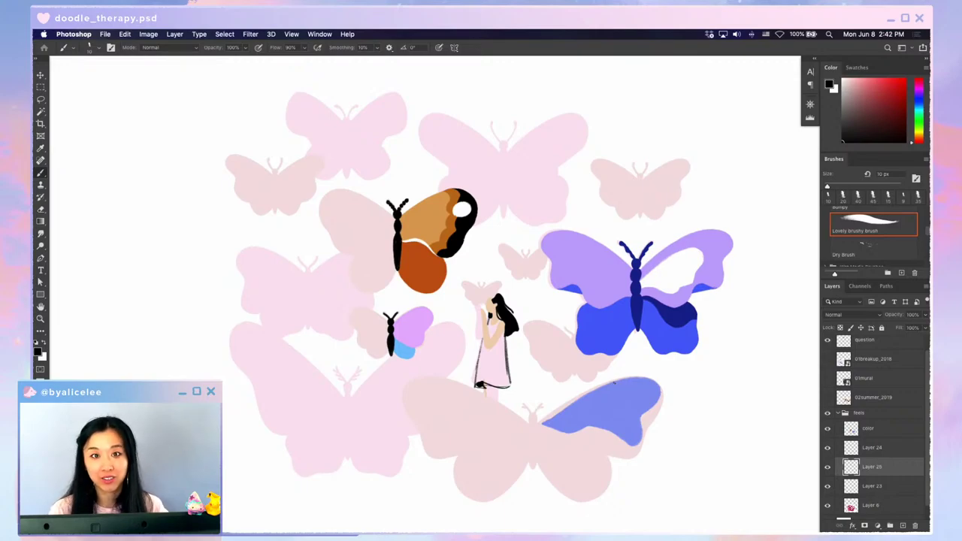
- Erase part of the sketched line along the dress's left edge
{"action": "key", "text": "e"}
{"action": "left_click_drag", "start_coordinate": [485, 335], "coordinate": [475, 383]}
{"action": "key", "text": "b"}
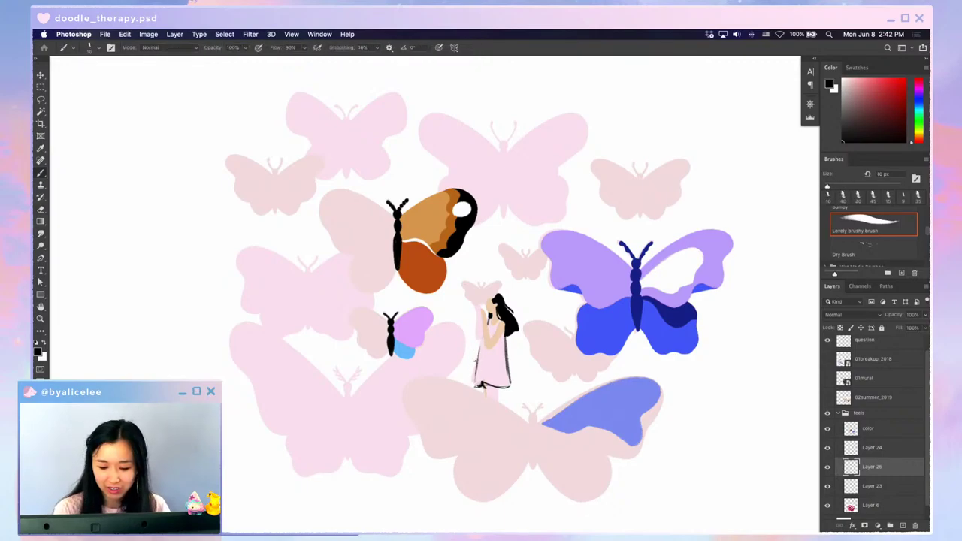
- Outline the small butterfly at the girl's face in black and touch up the dress's left edge
{"action": "mouse_move", "coordinate": [480, 292]}
{"action": "left_mouse_down"}
{"action": "mouse_move", "coordinate": [482, 303]}
{"action": "mouse_move", "coordinate": [482, 292]}
{"action": "mouse_move", "coordinate": [461, 282]}
{"action": "mouse_move", "coordinate": [479, 303]}
{"action": "mouse_move", "coordinate": [501, 281]}
{"action": "mouse_move", "coordinate": [492, 306]}
{"action": "mouse_move", "coordinate": [483, 303]}
{"action": "left_mouse_up"}
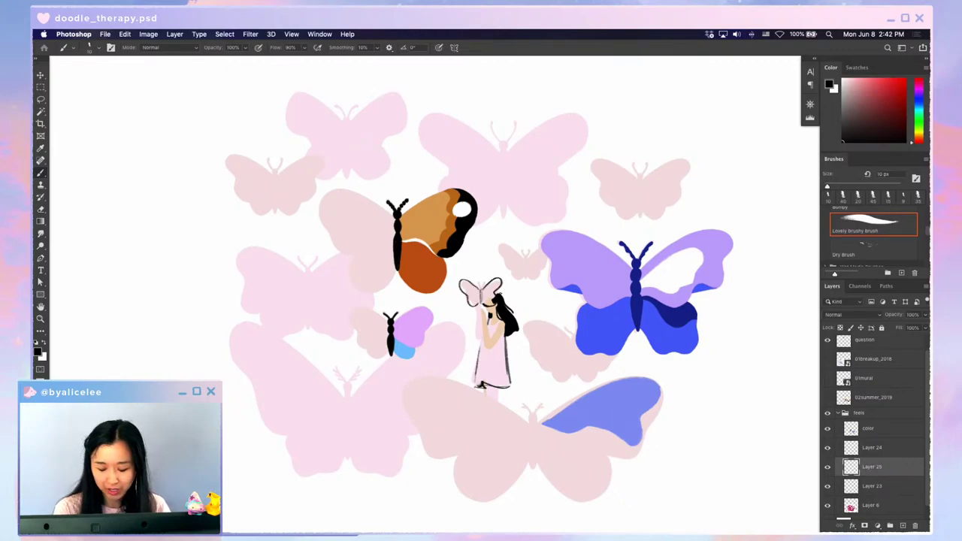
{"action": "key", "text": "v"}
{"action": "left_click_drag", "start_coordinate": [510, 268], "coordinate": [514, 264]}
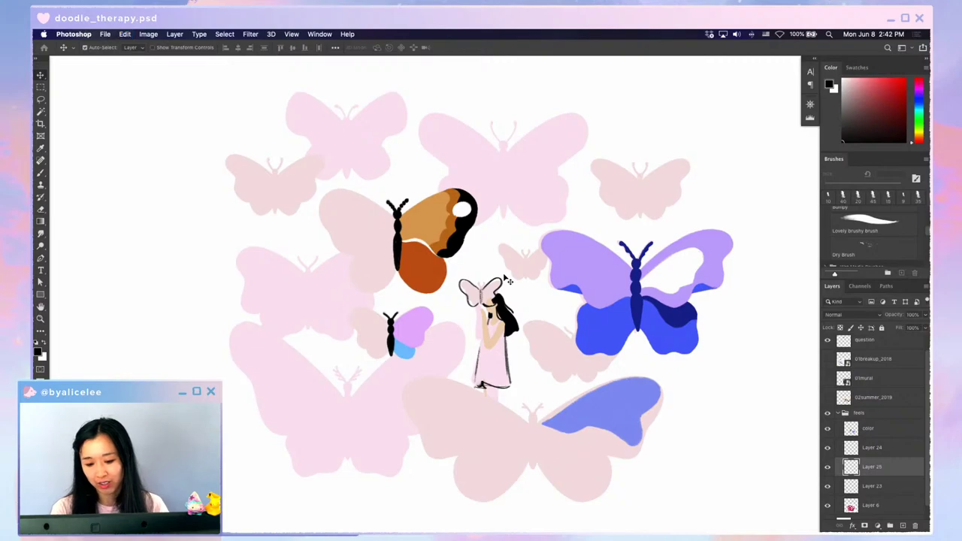
{"action": "key", "text": "b"}
{"action": "left_click_drag", "start_coordinate": [485, 339], "coordinate": [477, 370]}
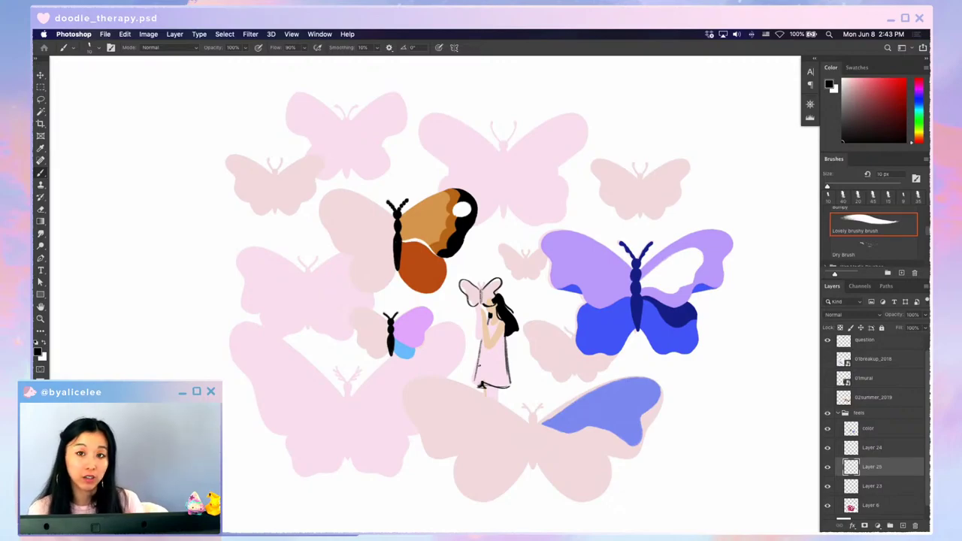
{"action": "mouse_move", "coordinate": [505, 266]}
{"action": "left_mouse_down"}
{"action": "mouse_move", "coordinate": [490, 404]}
{"action": "mouse_move", "coordinate": [499, 265]}
{"action": "left_mouse_up"}
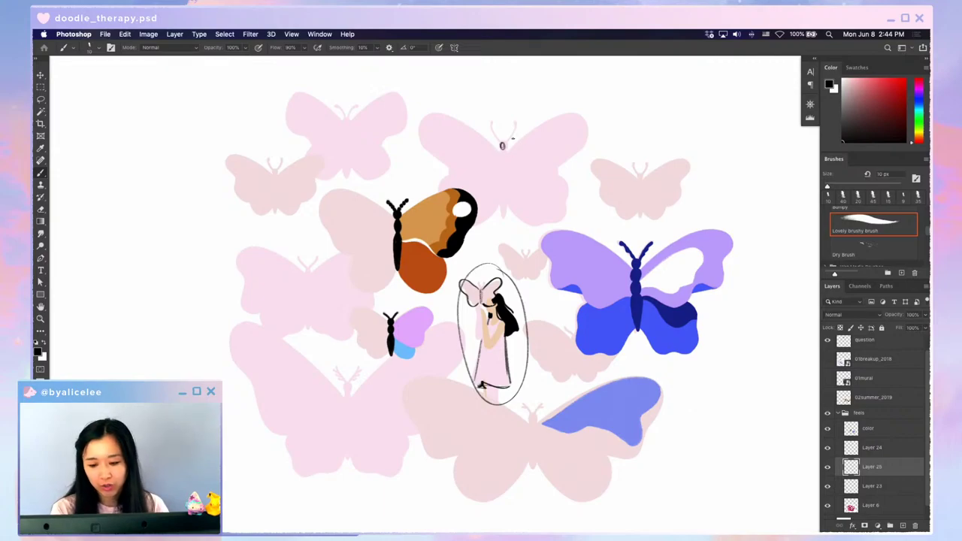
{"action": "key", "text": "super+z"}
{"action": "key", "text": "super+z"}
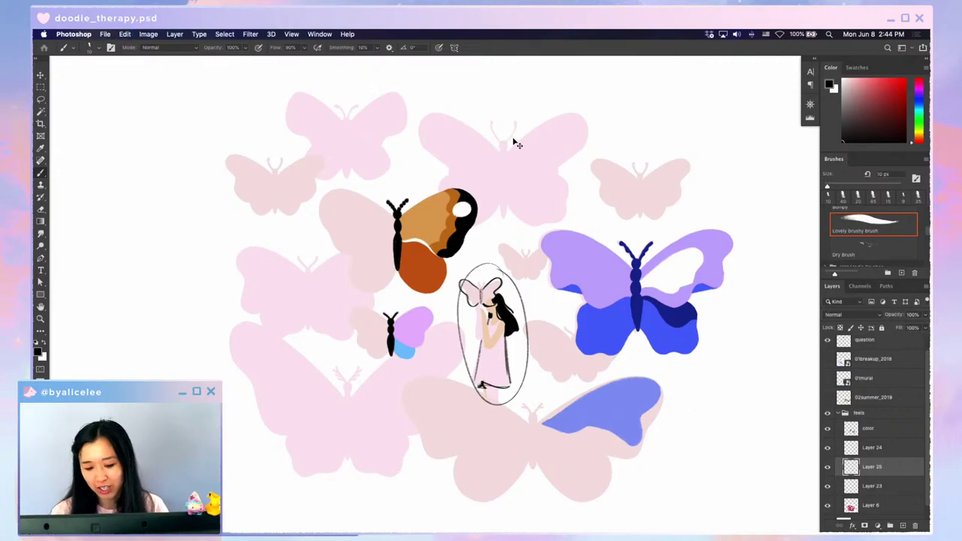
{"action": "key", "text": "super+z"}
{"action": "key", "text": "super+z"}
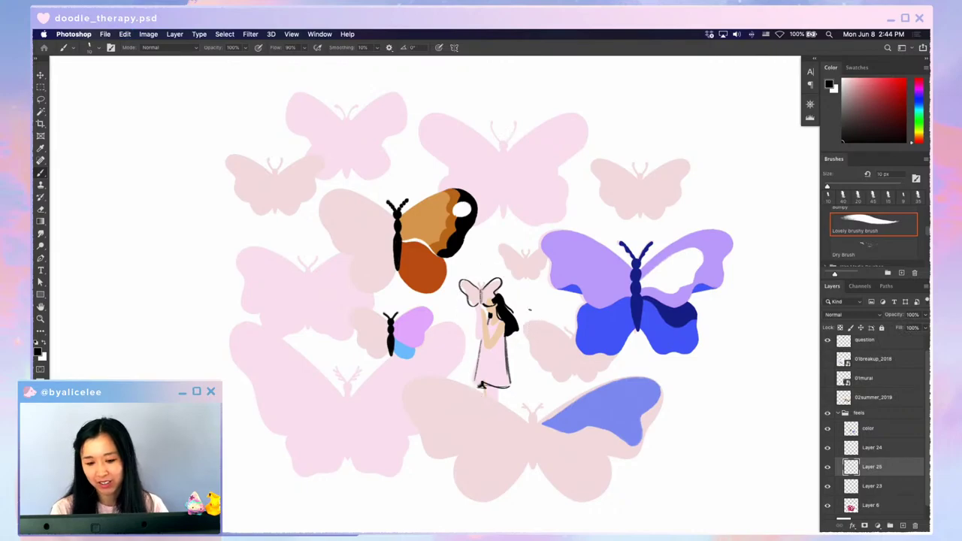
- Sketch loose black wing and body lines over the upper-middle pink butterfly and the smaller one to its right
{"action": "mouse_move", "coordinate": [501, 143]}
{"action": "left_mouse_down"}
{"action": "mouse_move", "coordinate": [511, 212]}
{"action": "mouse_move", "coordinate": [494, 148]}
{"action": "mouse_move", "coordinate": [431, 137]}
{"action": "mouse_move", "coordinate": [469, 184]}
{"action": "left_mouse_up"}
{"action": "left_click_drag", "start_coordinate": [502, 219], "coordinate": [480, 232]}
{"action": "mouse_move", "coordinate": [505, 140]}
{"action": "left_mouse_down"}
{"action": "mouse_move", "coordinate": [556, 168]}
{"action": "mouse_move", "coordinate": [511, 214]}
{"action": "left_mouse_up"}
{"action": "mouse_move", "coordinate": [620, 167]}
{"action": "left_mouse_down"}
{"action": "mouse_move", "coordinate": [585, 154]}
{"action": "mouse_move", "coordinate": [574, 184]}
{"action": "left_mouse_up"}
{"action": "mouse_move", "coordinate": [659, 174]}
{"action": "left_mouse_down"}
{"action": "mouse_move", "coordinate": [624, 194]}
{"action": "mouse_move", "coordinate": [602, 245]}
{"action": "left_mouse_up"}
{"action": "left_click_drag", "start_coordinate": [662, 185], "coordinate": [645, 231]}
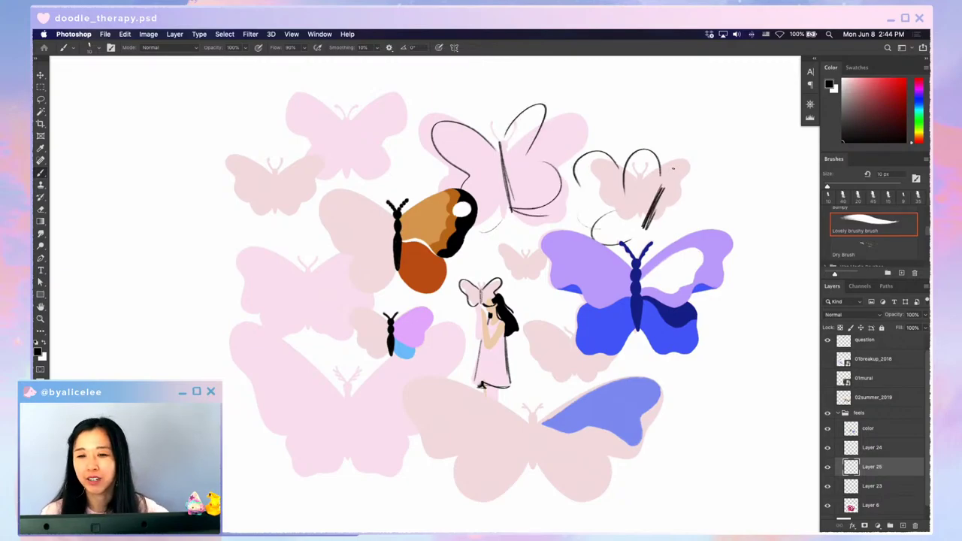
{"action": "key", "text": "v"}
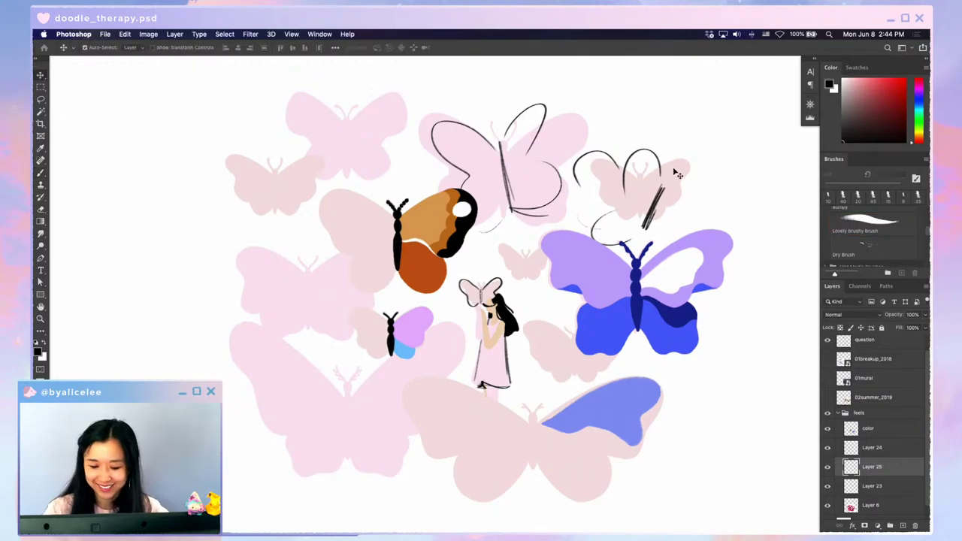
- Erase the dress's left edge and redraw it with a black brush stroke down to the hem
{"action": "left_click_drag", "start_coordinate": [504, 288], "coordinate": [502, 286]}
{"action": "key", "text": "e"}
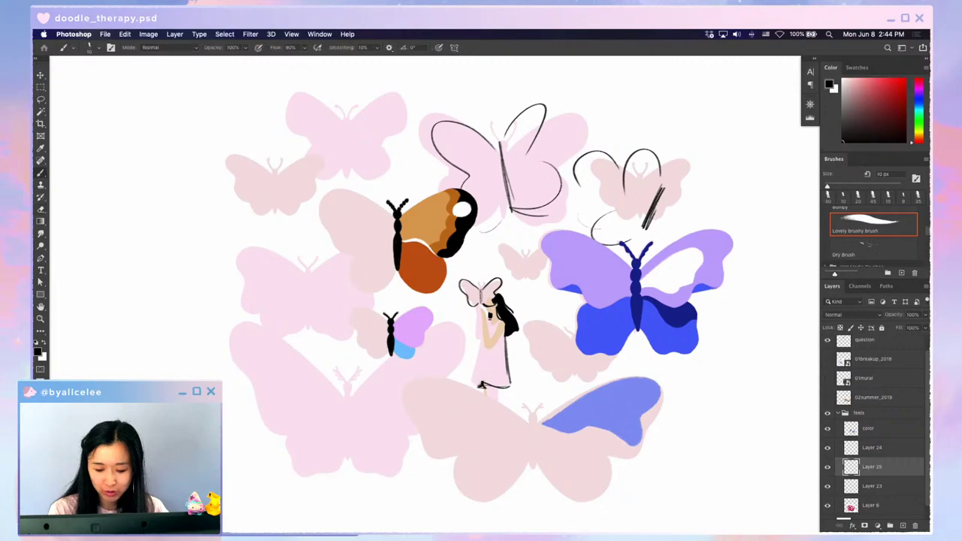
{"action": "key", "text": "b"}
{"action": "left_click_drag", "start_coordinate": [482, 341], "coordinate": [480, 386]}
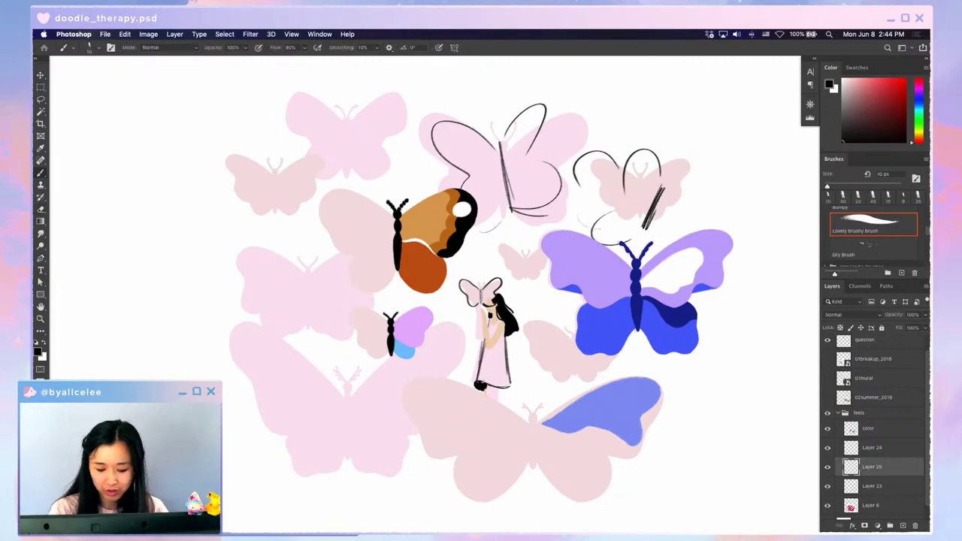
- Trim the black line at the dress's lower-left hem corner with a smaller eraser of about 25 px
{"action": "key", "text": "e"}
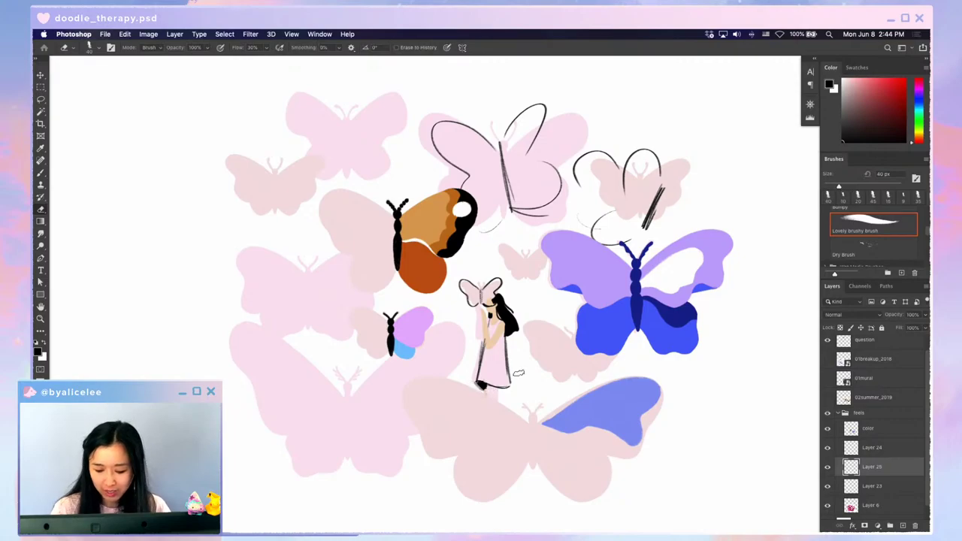
{"action": "key", "text": "bracketleft"}
{"action": "key", "text": "bracketleft"}
{"action": "key", "text": "bracketleft"}
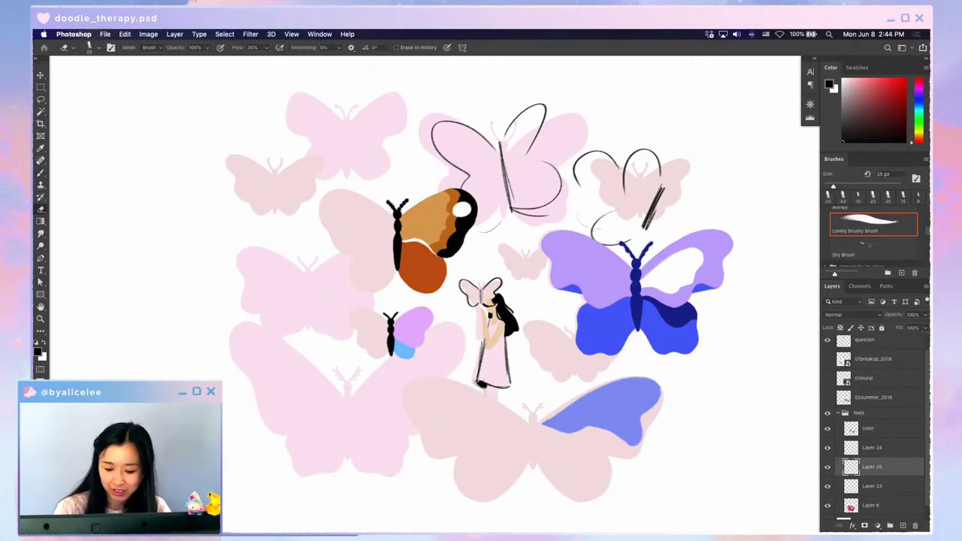
{"action": "mouse_move", "coordinate": [477, 387]}
{"action": "left_mouse_down"}
{"action": "mouse_move", "coordinate": [492, 387]}
{"action": "mouse_move", "coordinate": [479, 384]}
{"action": "left_mouse_up"}
{"action": "key", "text": "b"}
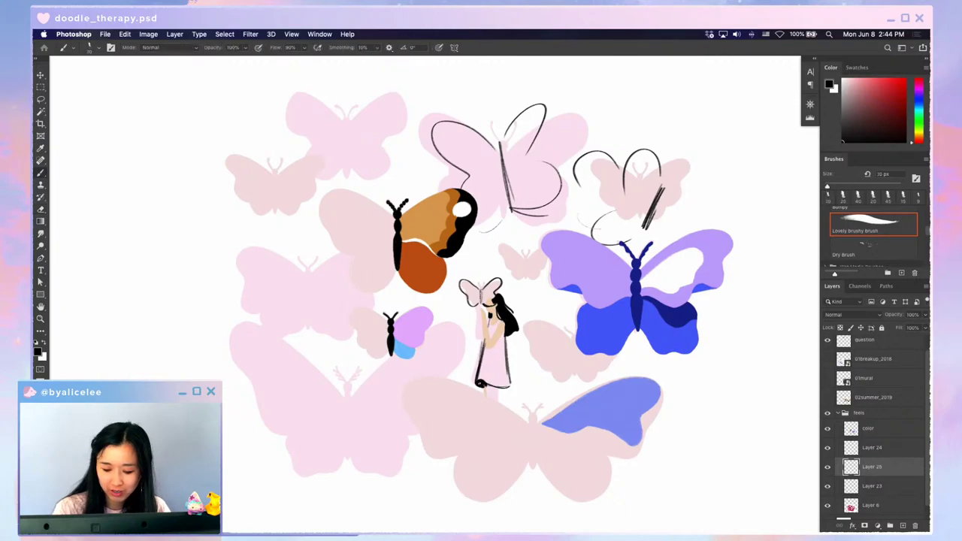
- Add a black line at the girl's arm and sketch her legs below the dress hem with the Brush
{"action": "key", "text": "r"}
{"action": "mouse_move", "coordinate": [548, 403]}
{"action": "left_mouse_down"}
{"action": "mouse_move", "coordinate": [540, 431]}
{"action": "mouse_move", "coordinate": [562, 424]}
{"action": "mouse_move", "coordinate": [541, 368]}
{"action": "left_mouse_up"}
{"action": "key", "text": "b"}
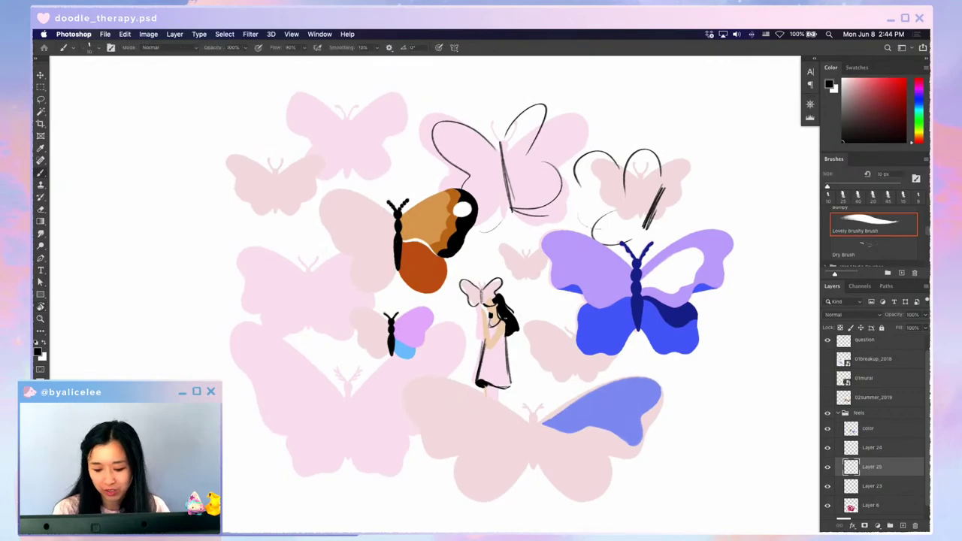
{"action": "left_click_drag", "start_coordinate": [504, 321], "coordinate": [492, 338]}
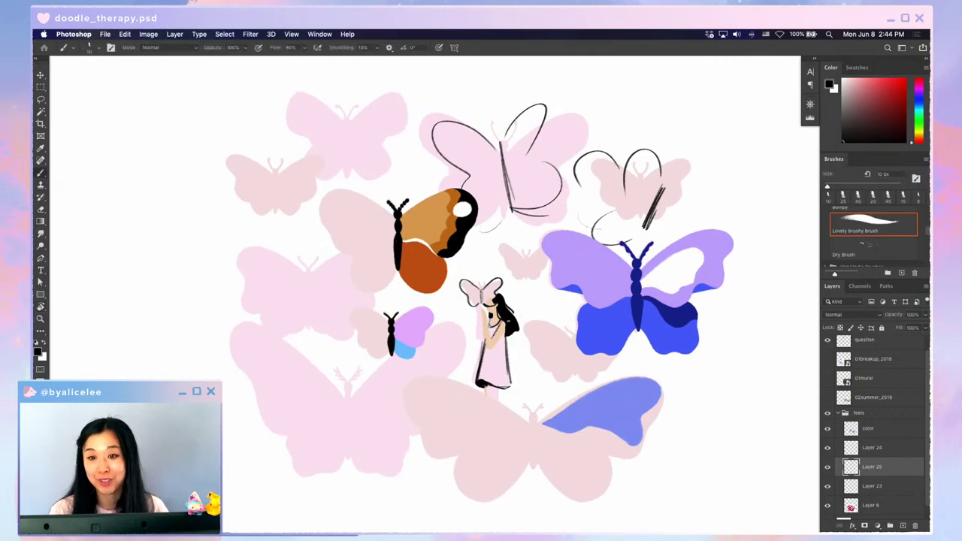
{"action": "mouse_move", "coordinate": [487, 383]}
{"action": "left_mouse_down"}
{"action": "mouse_move", "coordinate": [500, 408]}
{"action": "mouse_move", "coordinate": [487, 400]}
{"action": "left_mouse_up"}
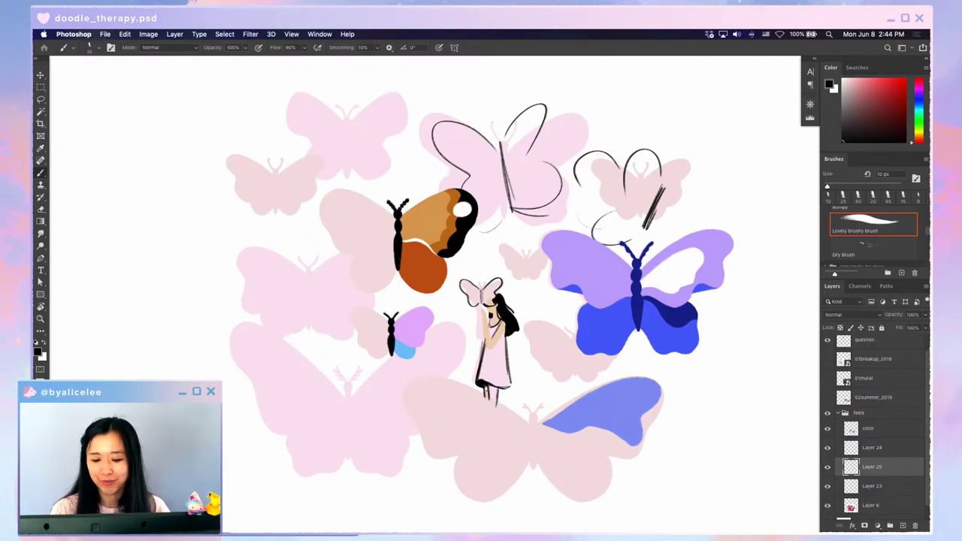
- Erase along the outer side of the dress's left edge to thin the line down to the hem
{"action": "key", "text": "v"}
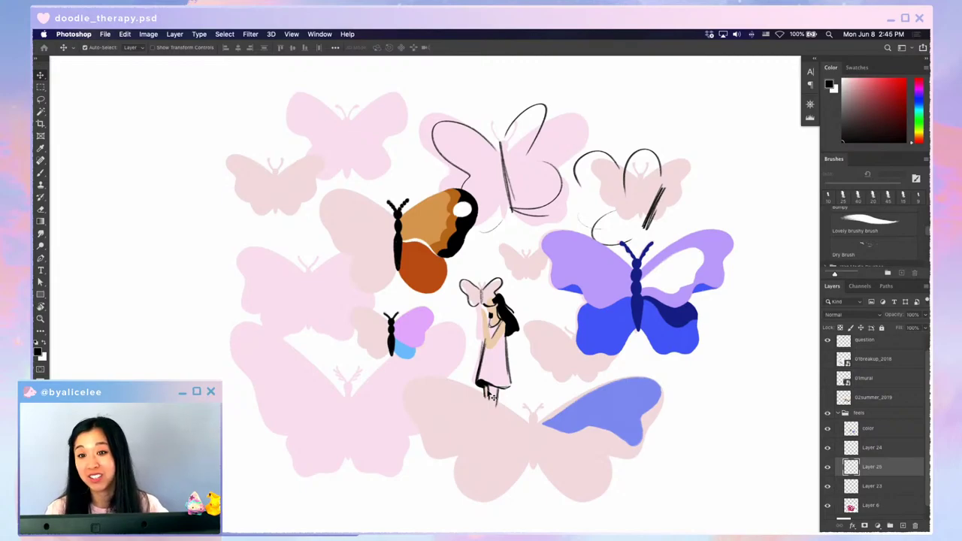
{"action": "key", "text": "e"}
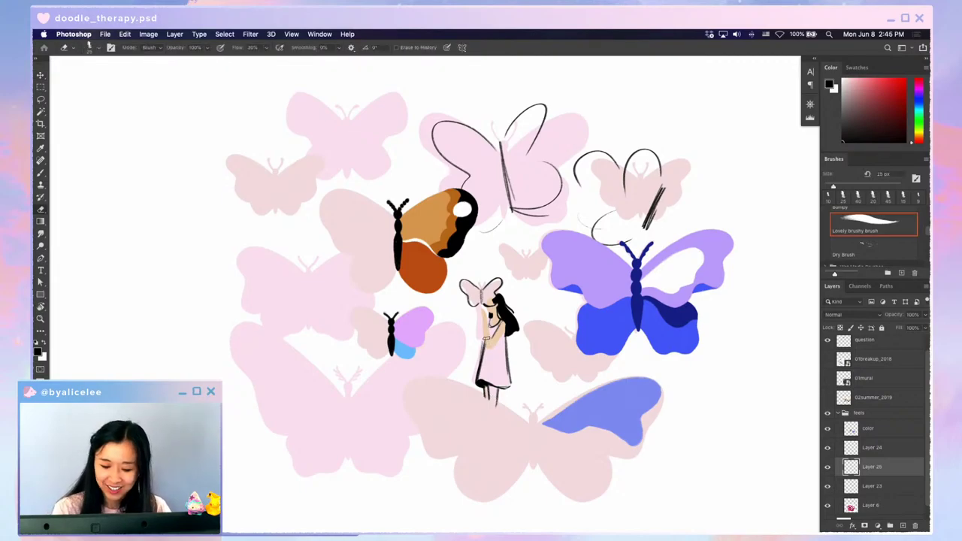
{"action": "left_click_drag", "start_coordinate": [480, 346], "coordinate": [476, 381]}
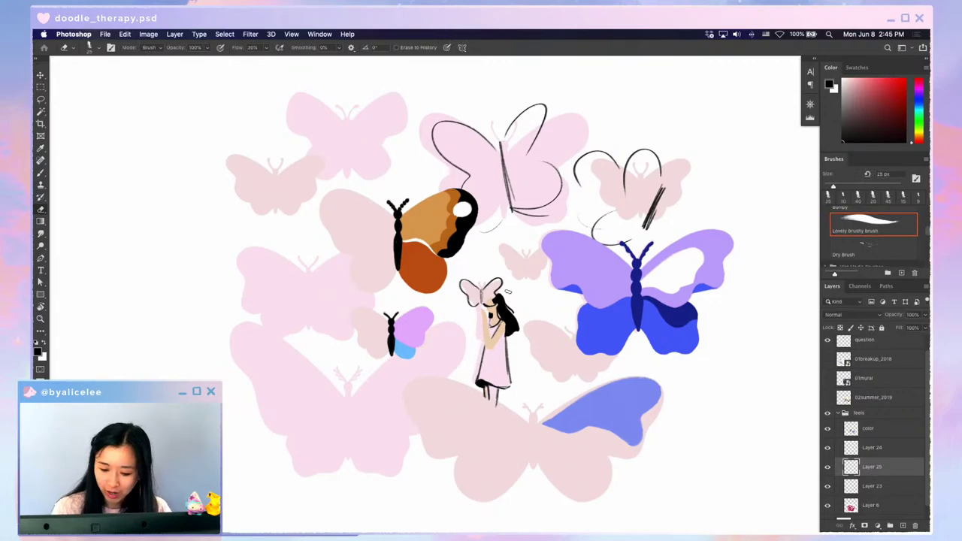
- Try to nudge the girl's skin-colour layer slightly relative to her hair and sketch lines
{"action": "key", "text": "v"}
{"action": "left_click_drag", "start_coordinate": [500, 284], "coordinate": [502, 285]}
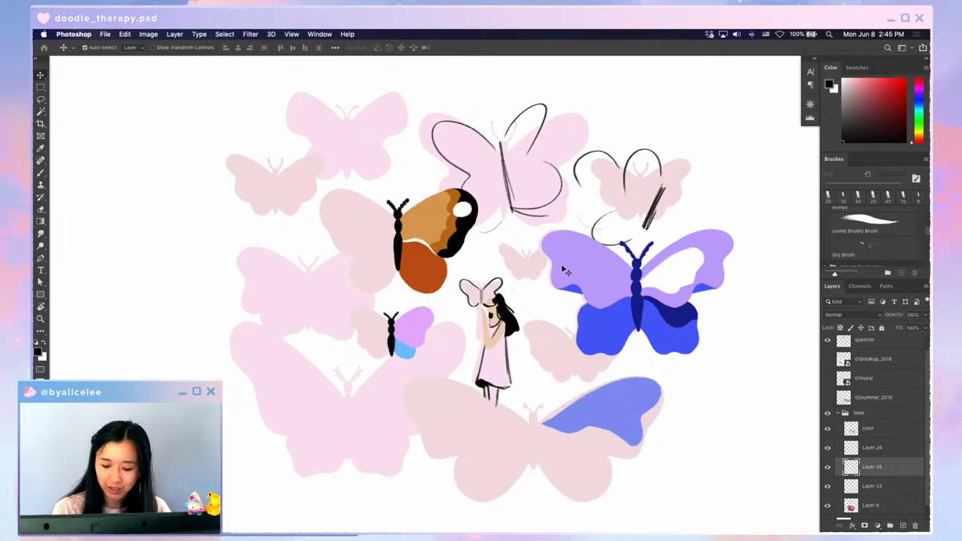
{"action": "key", "text": "super+equal"}
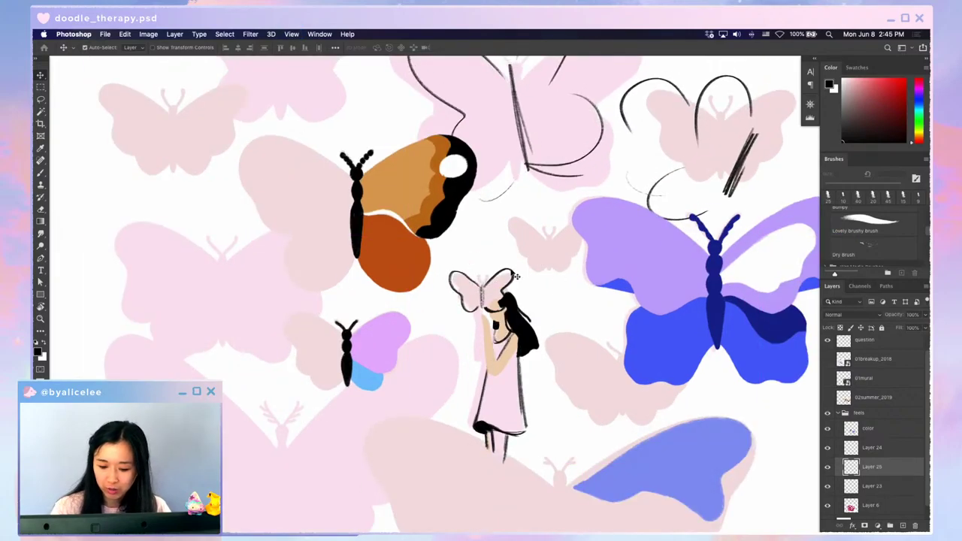
{"action": "left_click", "coordinate": [517, 309], "text": "super"}
{"action": "key", "text": "e"}
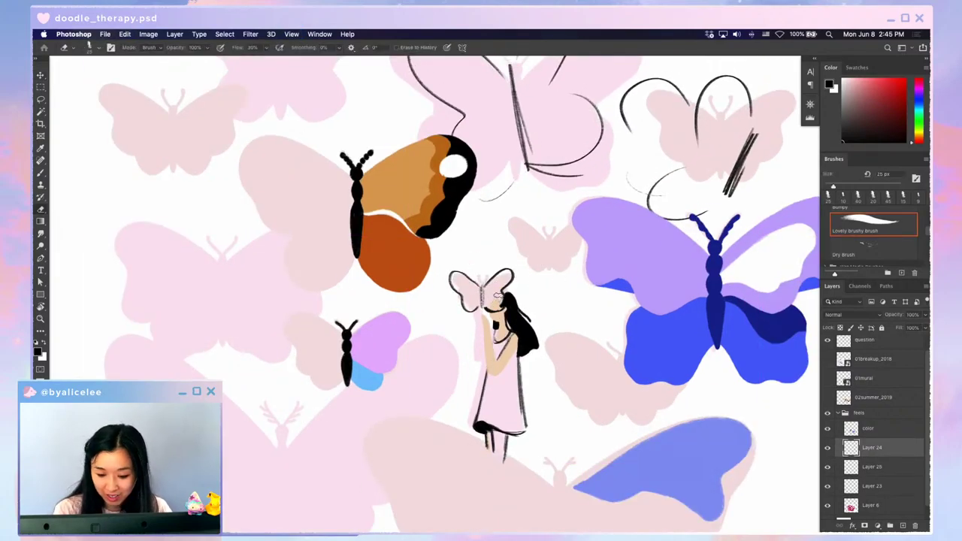
{"action": "left_click", "coordinate": [496, 300], "text": "super"}
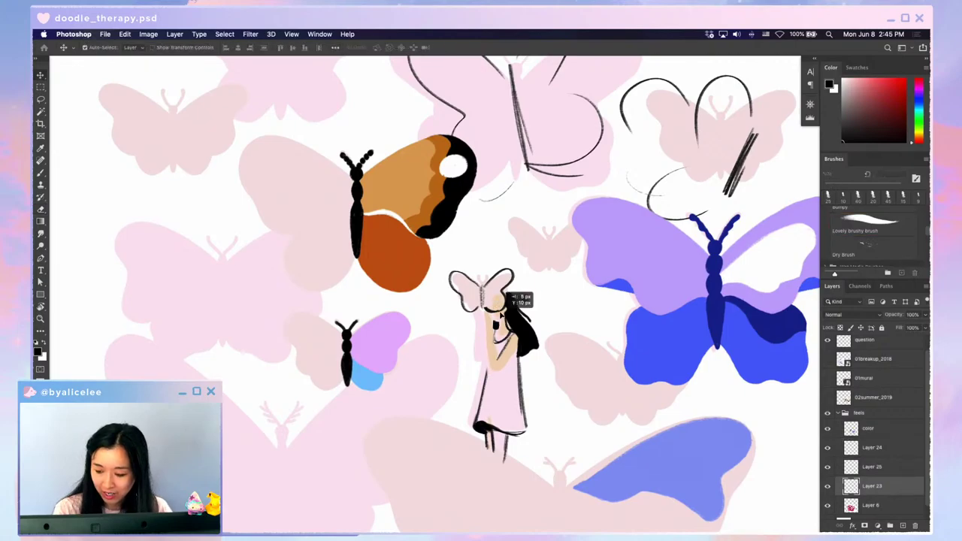
{"action": "key", "text": "v"}
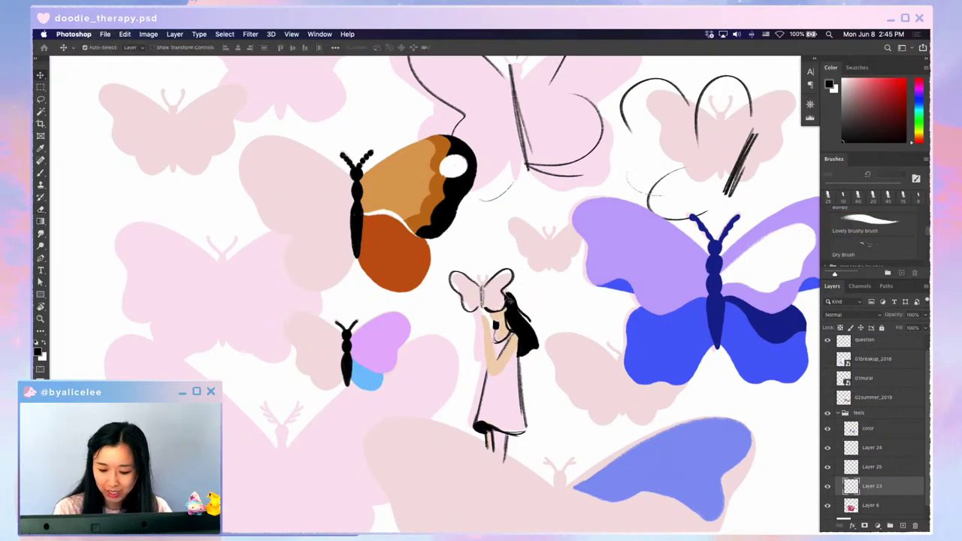
{"action": "mouse_move", "coordinate": [519, 289]}
{"action": "left_mouse_down"}
{"action": "mouse_move", "coordinate": [543, 280]}
{"action": "mouse_move", "coordinate": [523, 292]}
{"action": "left_mouse_up"}
{"action": "key", "text": "super+minus"}
{"action": "key", "text": "super+minus"}
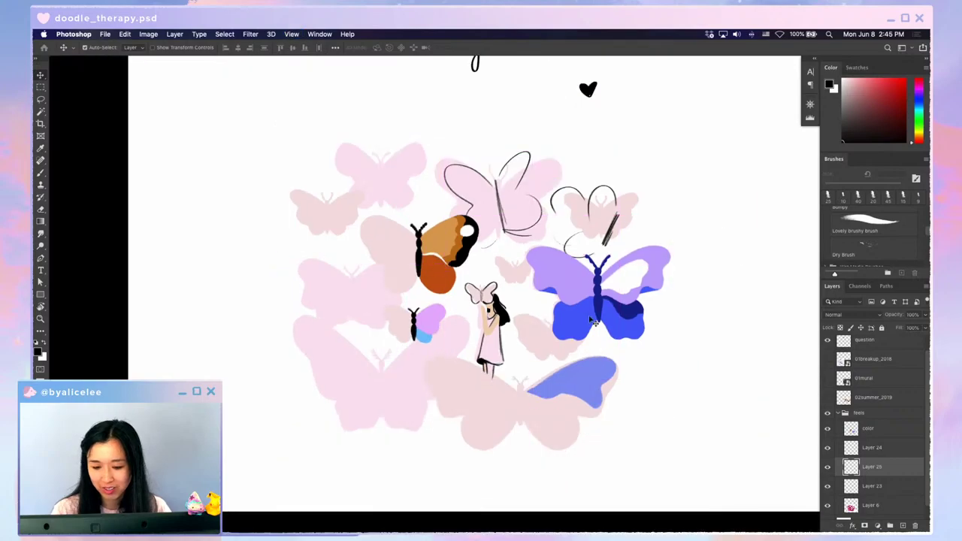
- Sketch a curved lower-left wing line on the small butterfly above the purple one
{"action": "left_click_drag", "start_coordinate": [610, 234], "coordinate": [557, 247]}
{"action": "key", "text": "super+z"}
{"action": "key", "text": "b"}
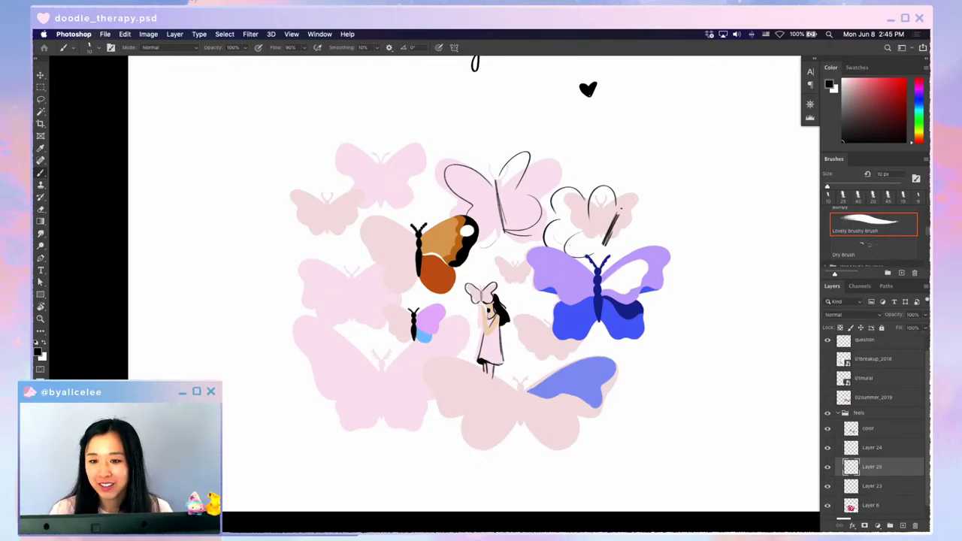
{"action": "key", "text": "v"}
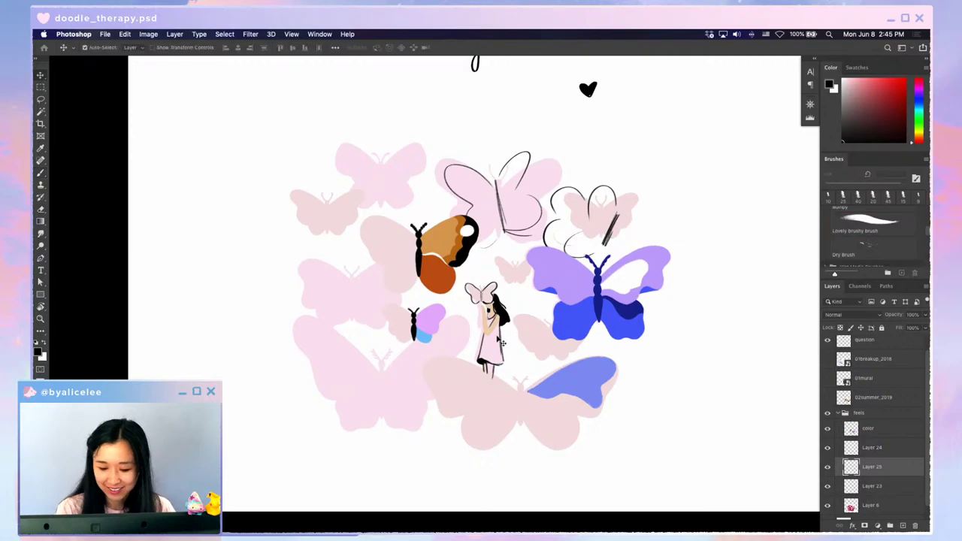
{"action": "mouse_move", "coordinate": [483, 362]}
{"action": "left_mouse_down"}
{"action": "mouse_move", "coordinate": [494, 351]}
{"action": "mouse_move", "coordinate": [596, 336]}
{"action": "mouse_move", "coordinate": [526, 349]}
{"action": "left_mouse_up"}
{"action": "key", "text": "super+z"}
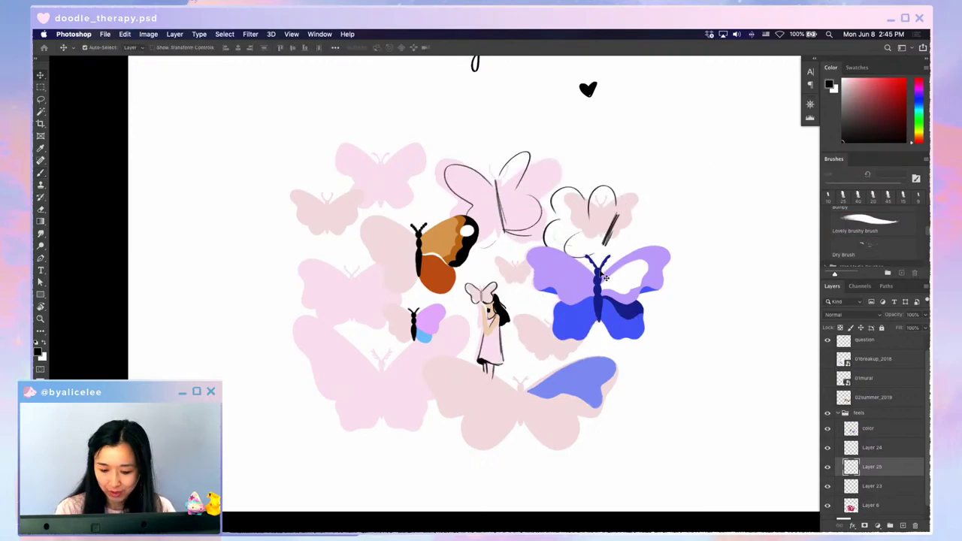
- Lower the opacity of the black line-sketch layer to 10% so it serves as a faint guide
{"action": "key", "text": "super+plus"}
{"action": "left_click_drag", "start_coordinate": [578, 290], "coordinate": [576, 297]}
{"action": "scroll", "coordinate": [575, 296], "scroll_direction": "up", "scroll_amount": 5}
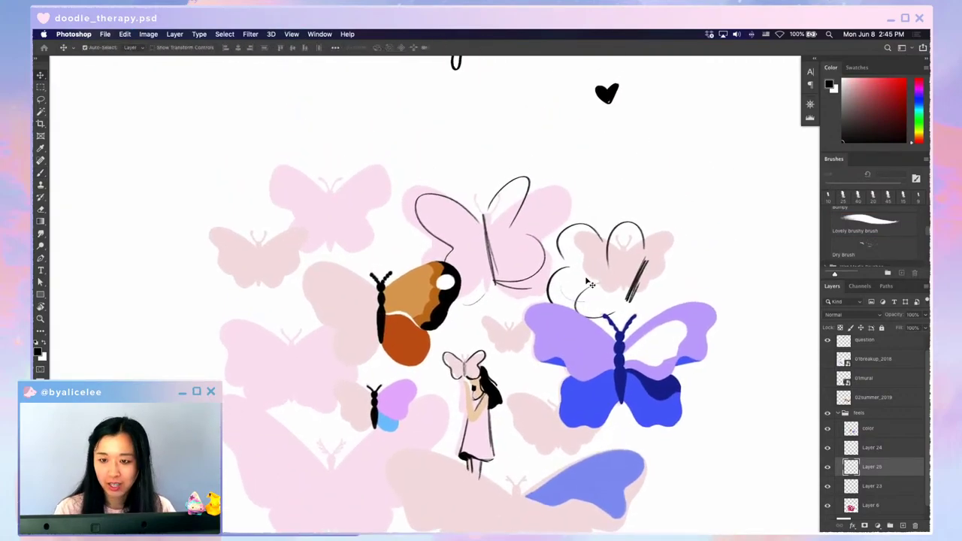
{"action": "key", "text": "1"}
{"action": "mouse_move", "coordinate": [494, 251]}
{"action": "left_mouse_down"}
{"action": "mouse_move", "coordinate": [518, 244]}
{"action": "mouse_move", "coordinate": [500, 252]}
{"action": "left_mouse_up"}
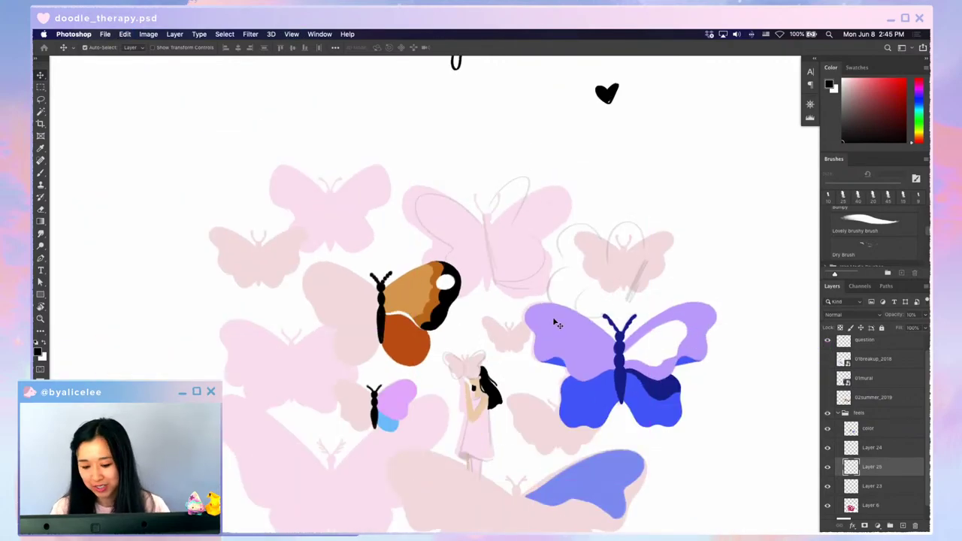
{"action": "key", "text": "super+minus"}
{"action": "key", "text": "super+equal"}
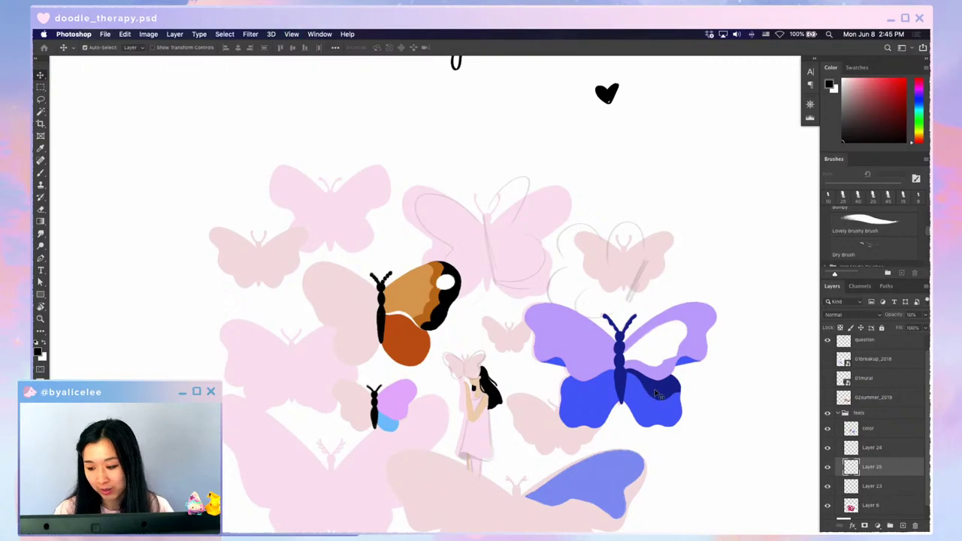
{"action": "key", "text": "b"}
{"action": "left_click_drag", "start_coordinate": [677, 185], "coordinate": [665, 225]}
{"action": "left_click_drag", "start_coordinate": [672, 233], "coordinate": [662, 269]}
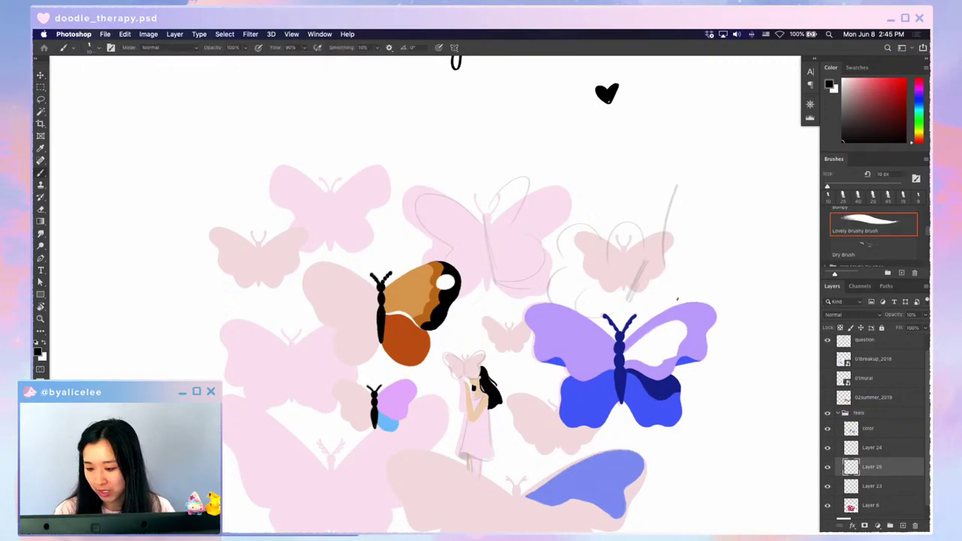
{"action": "key", "text": "super+z"}
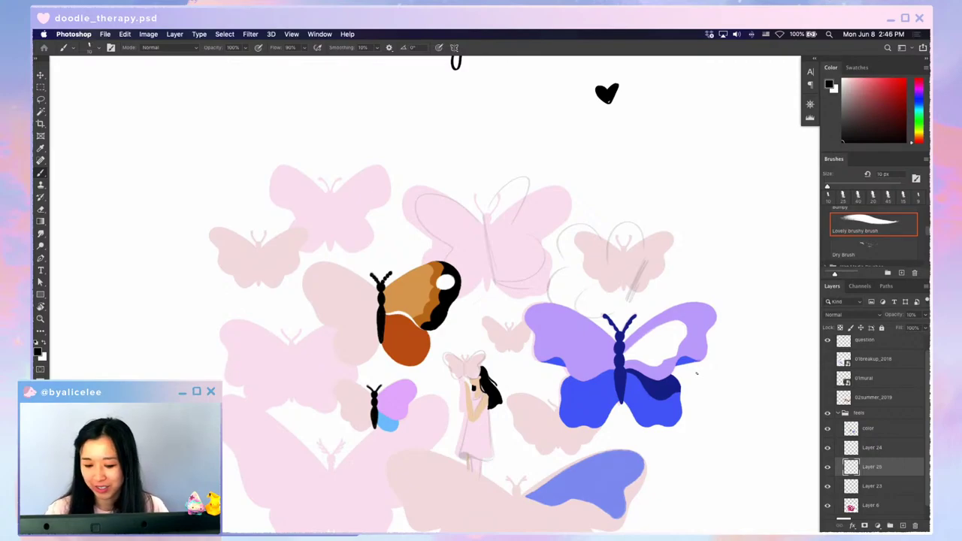
- Draw a small round head at the top of the upper-middle pink butterfly's body line
{"action": "left_click_drag", "start_coordinate": [489, 218], "coordinate": [487, 219]}
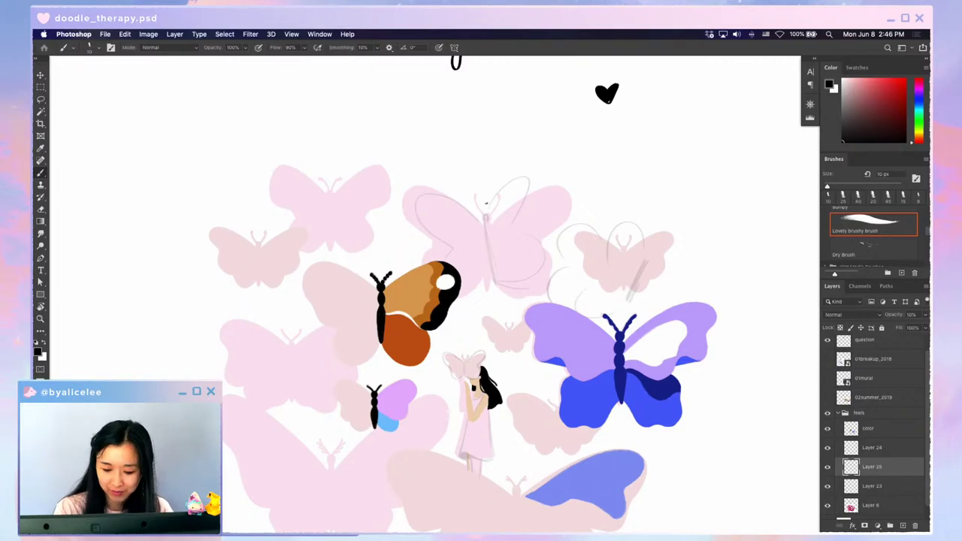
{"action": "key", "text": "super+equal"}
{"action": "left_click_drag", "start_coordinate": [520, 302], "coordinate": [647, 248]}
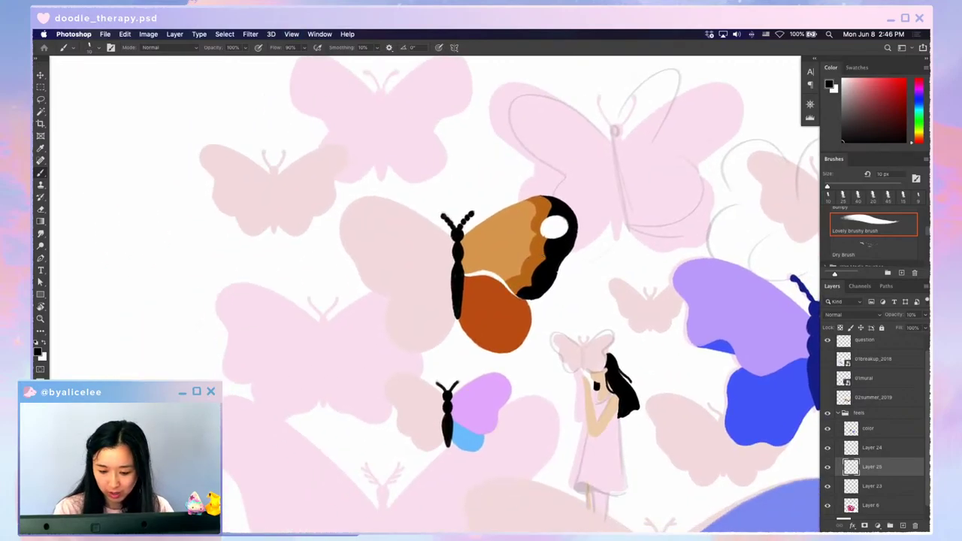
- Select the color layer holding the painted butterflies and set its opacity to 80%
{"action": "key", "text": "v"}
{"action": "left_click_drag", "start_coordinate": [555, 232], "coordinate": [565, 226]}
{"action": "key", "text": "super+z"}
{"action": "key", "text": "3"}
{"action": "left_click_drag", "start_coordinate": [622, 300], "coordinate": [558, 208]}
{"action": "key", "text": "8"}
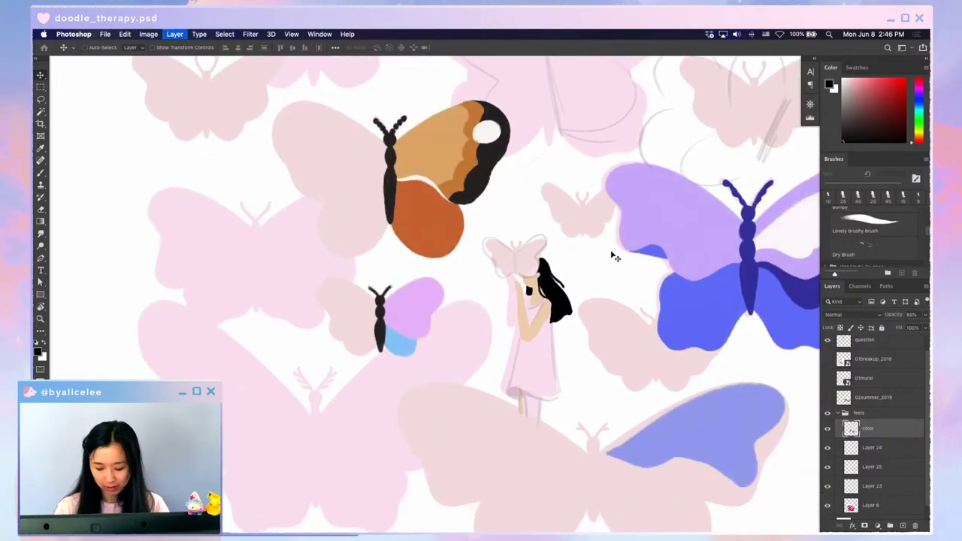
- Create a new layer above the color layer and choose a muted red as the foreground colour
{"action": "key", "text": "super+shift+n"}
{"action": "key", "text": "Return"}
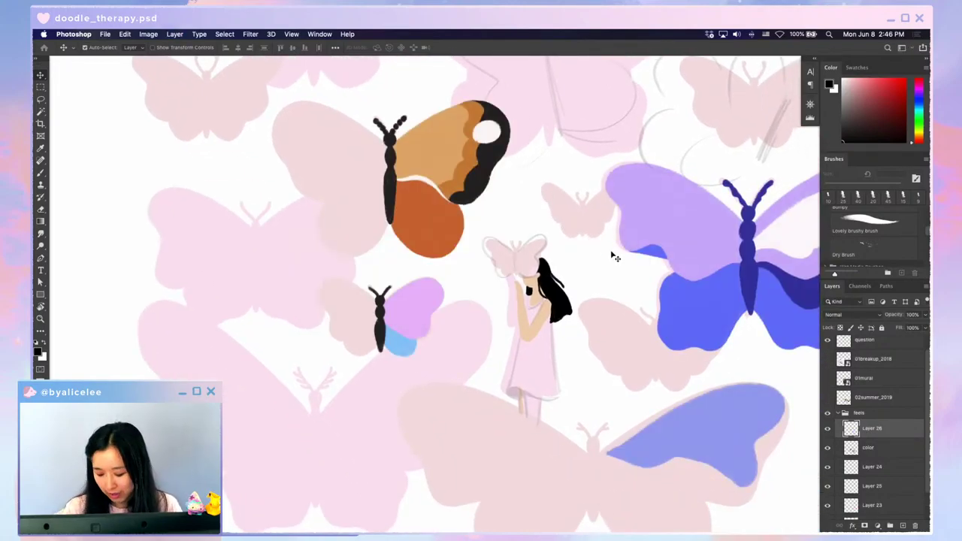
{"action": "key", "text": "i"}
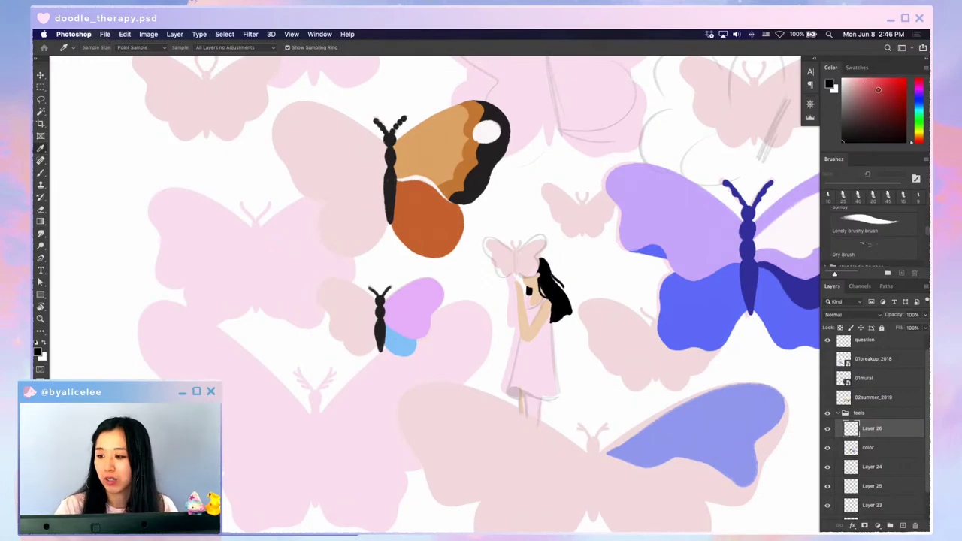
{"action": "left_click", "coordinate": [878, 91]}
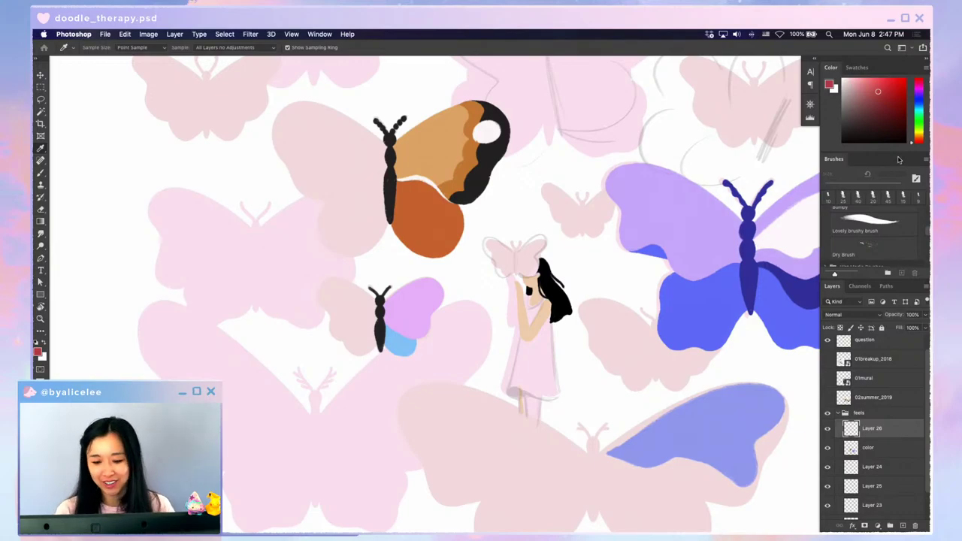
- Reselect the faint sketch layer and brush along the upper and outer edges of the orange butterfly's upper-left wing
{"action": "key", "text": "v"}
{"action": "mouse_move", "coordinate": [562, 247]}
{"action": "left_mouse_down"}
{"action": "mouse_move", "coordinate": [554, 230]}
{"action": "mouse_move", "coordinate": [547, 241]}
{"action": "left_mouse_up"}
{"action": "key", "text": "b"}
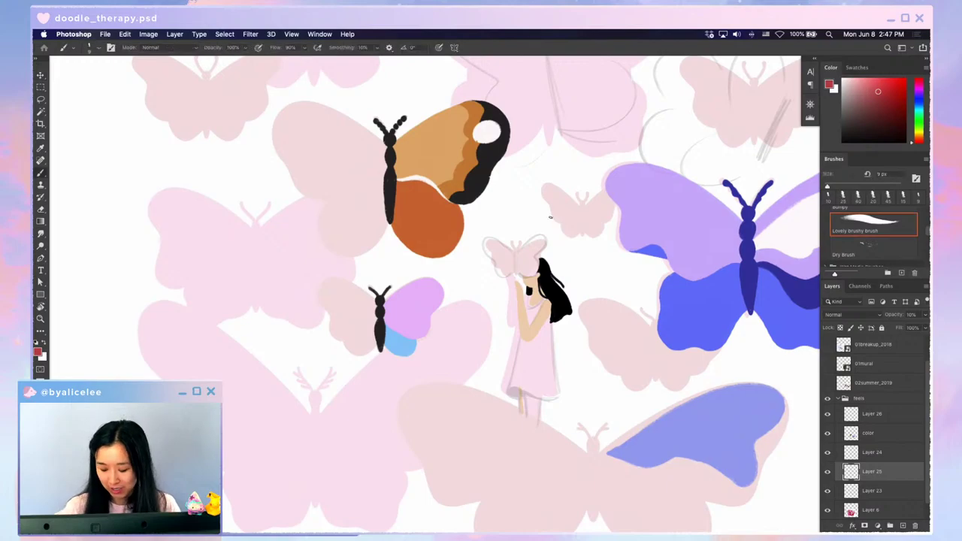
{"action": "scroll", "coordinate": [527, 248], "scroll_direction": "up", "scroll_amount": 3}
{"action": "scroll", "coordinate": [527, 248], "scroll_direction": "left", "scroll_amount": 3}
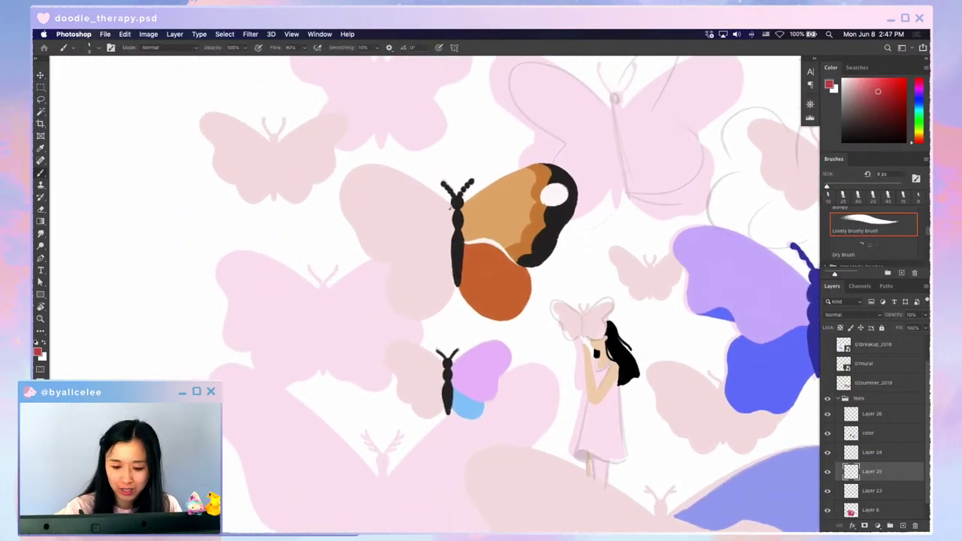
{"action": "mouse_move", "coordinate": [450, 204]}
{"action": "left_mouse_down"}
{"action": "mouse_move", "coordinate": [362, 163]}
{"action": "mouse_move", "coordinate": [353, 217]}
{"action": "left_mouse_up"}
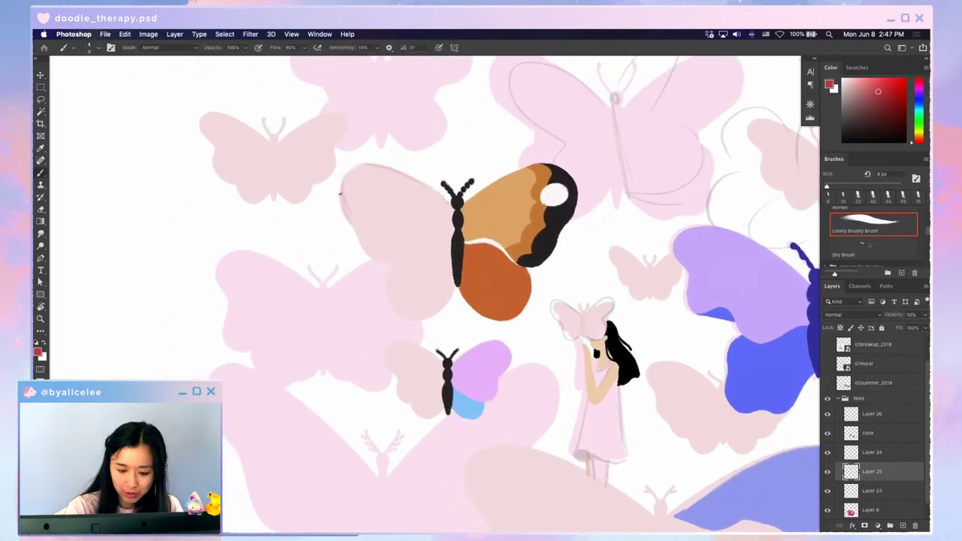
- Complete the outline of the orange butterfly's upper-left wing and sketch the outline of its lower-left wing
{"action": "key", "text": "super+t"}
{"action": "left_click_drag", "start_coordinate": [480, 247], "coordinate": [485, 239]}
{"action": "key", "text": "Return"}
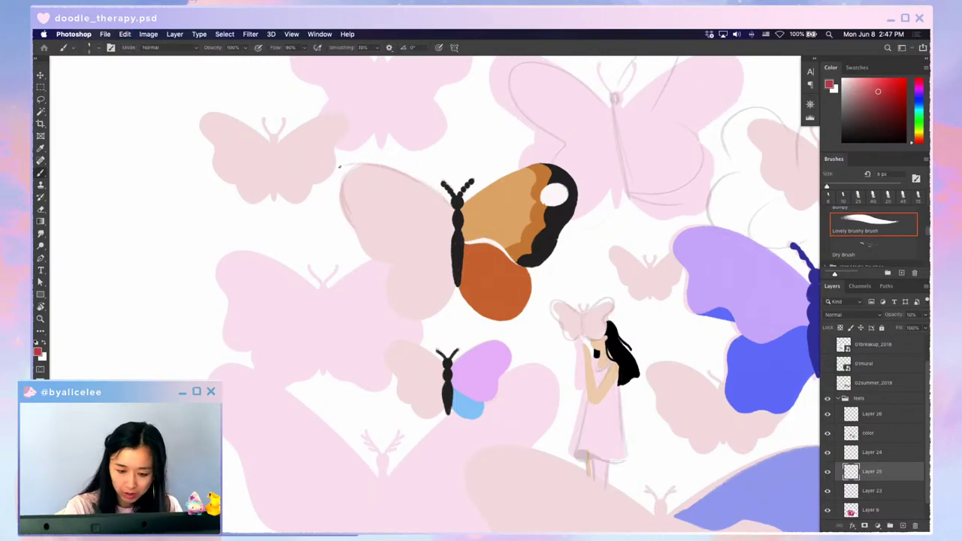
{"action": "mouse_move", "coordinate": [345, 208]}
{"action": "left_mouse_down"}
{"action": "mouse_move", "coordinate": [378, 260]}
{"action": "mouse_move", "coordinate": [449, 248]}
{"action": "left_mouse_up"}
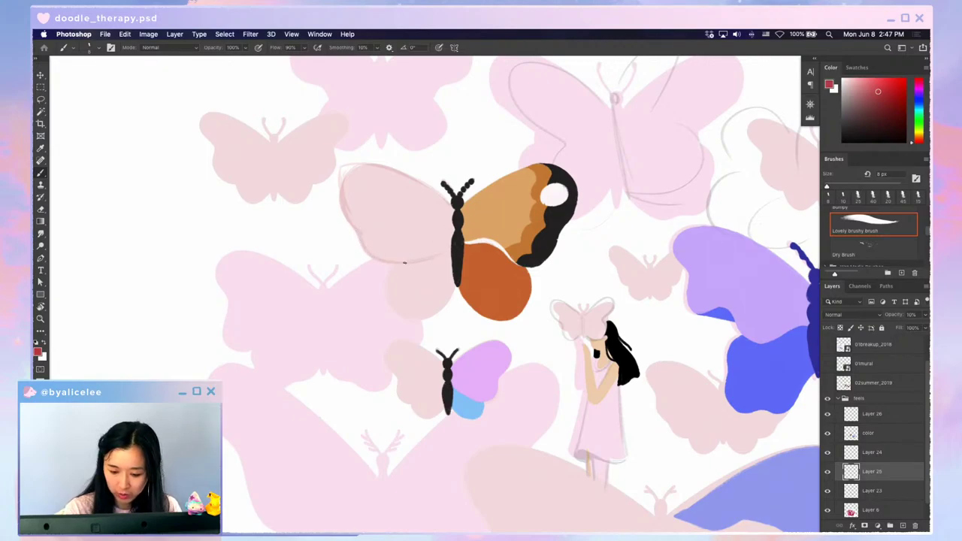
{"action": "mouse_move", "coordinate": [388, 269]}
{"action": "left_mouse_down"}
{"action": "mouse_move", "coordinate": [387, 308]}
{"action": "mouse_move", "coordinate": [418, 308]}
{"action": "mouse_move", "coordinate": [392, 318]}
{"action": "left_mouse_up"}
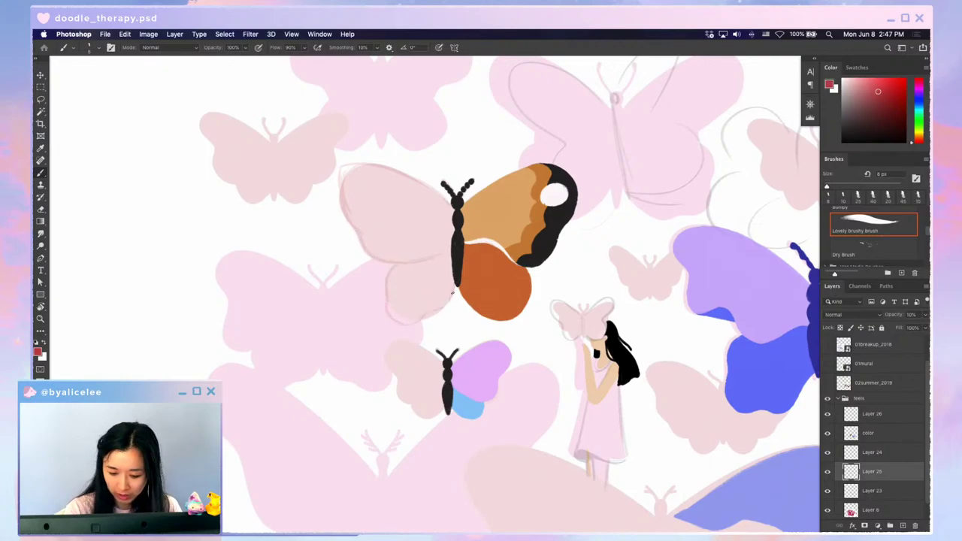
- Sketch inner contour lines in the orange butterfly's two left wings, erasing the overlap between them and shading the upper wing's lower border
{"action": "mouse_move", "coordinate": [391, 264]}
{"action": "left_mouse_down"}
{"action": "mouse_move", "coordinate": [396, 292]}
{"action": "mouse_move", "coordinate": [428, 312]}
{"action": "mouse_move", "coordinate": [448, 288]}
{"action": "left_mouse_up"}
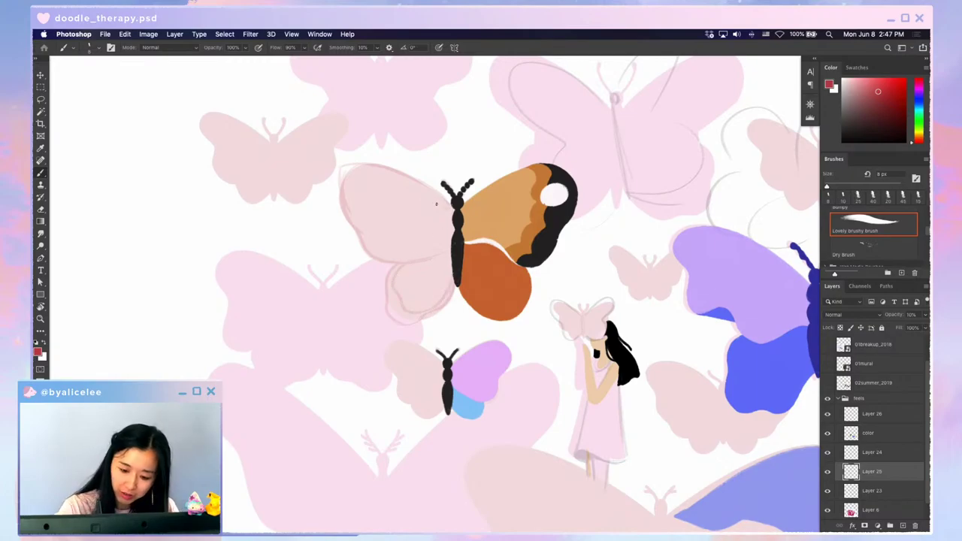
{"action": "mouse_move", "coordinate": [436, 204]}
{"action": "left_mouse_down"}
{"action": "mouse_move", "coordinate": [376, 171]}
{"action": "mouse_move", "coordinate": [351, 190]}
{"action": "mouse_move", "coordinate": [366, 231]}
{"action": "mouse_move", "coordinate": [399, 254]}
{"action": "mouse_move", "coordinate": [430, 241]}
{"action": "left_mouse_up"}
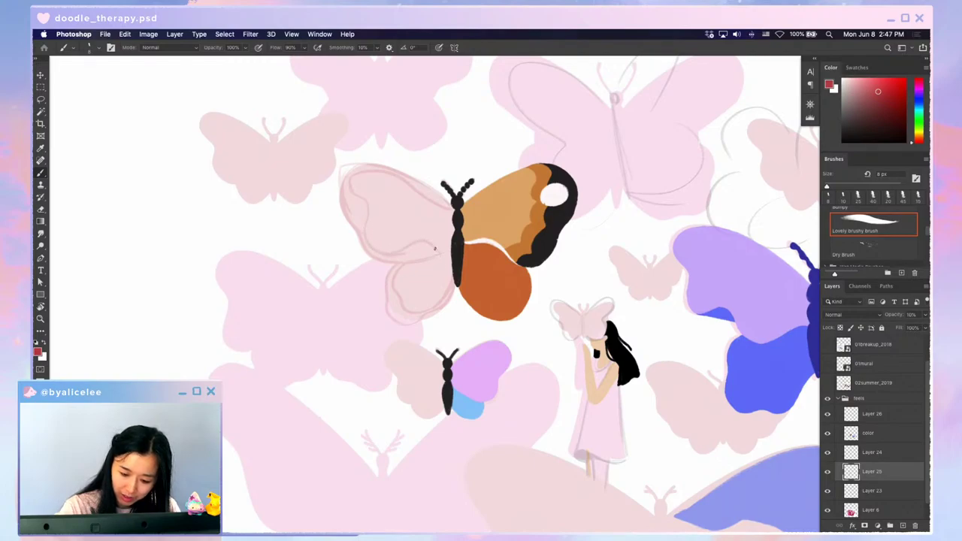
{"action": "key", "text": "r"}
{"action": "key", "text": "e"}
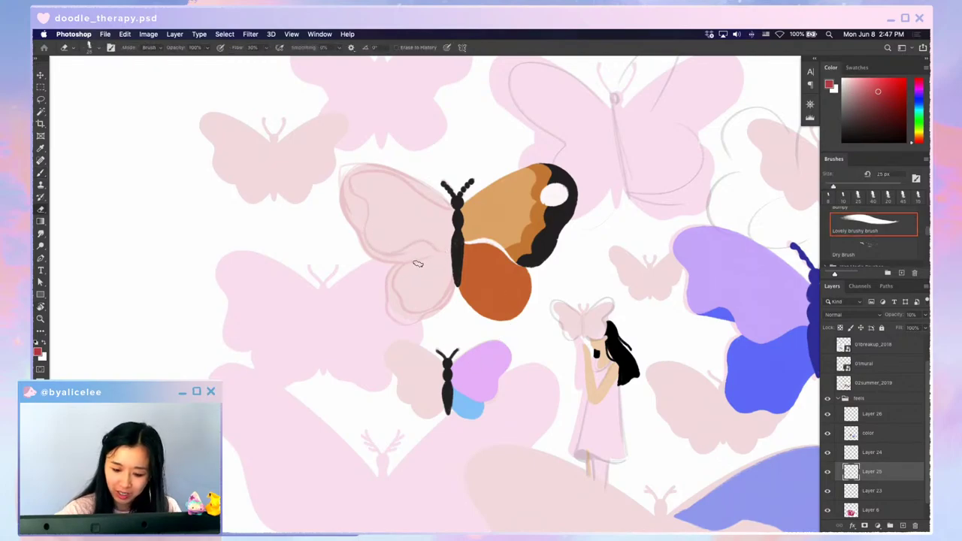
{"action": "left_click_drag", "start_coordinate": [419, 263], "coordinate": [427, 254]}
{"action": "key", "text": "b"}
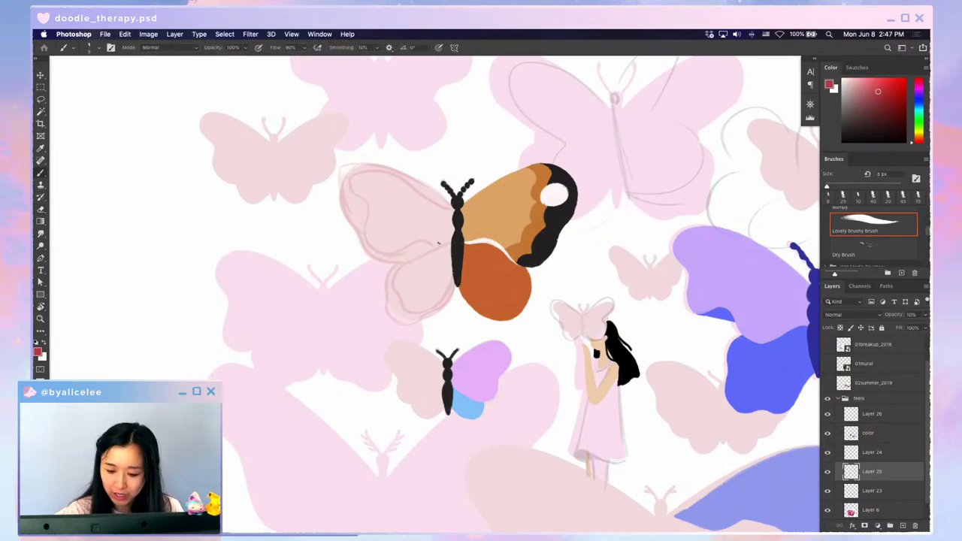
{"action": "left_click_drag", "start_coordinate": [391, 254], "coordinate": [429, 244]}
- Select the color layer, reduce its opacity to 30%, and create a new layer above it with the default settings
{"action": "key", "text": "v"}
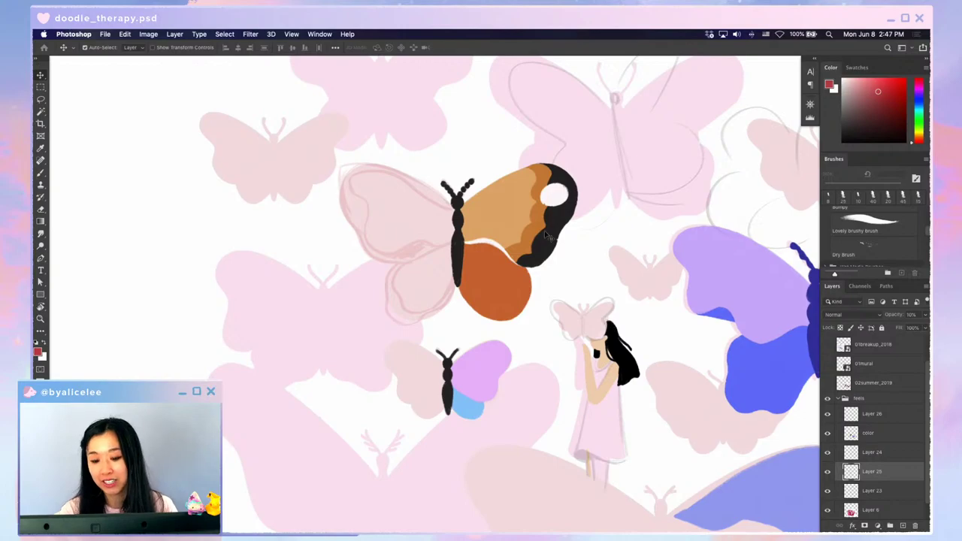
{"action": "left_click_drag", "start_coordinate": [560, 243], "coordinate": [572, 282]}
{"action": "key", "text": "super+z"}
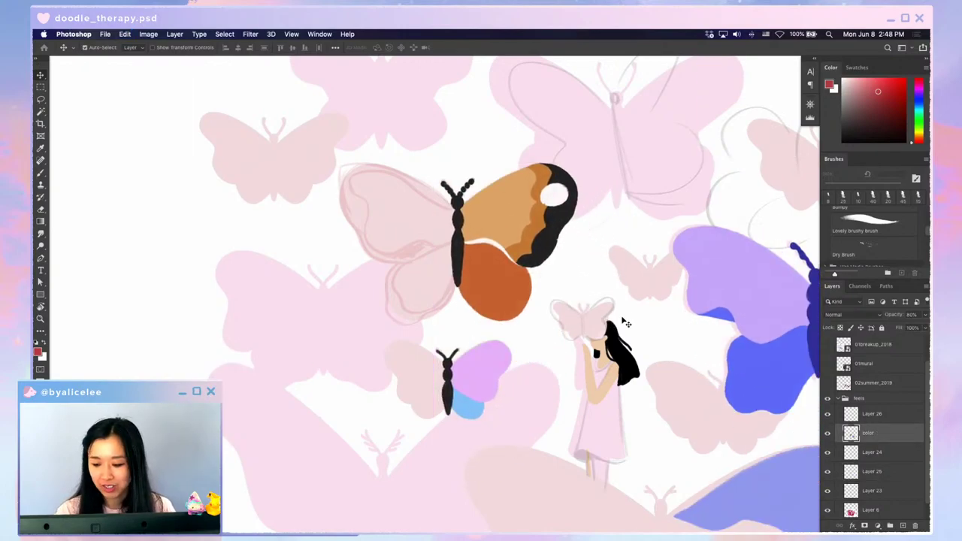
{"action": "key", "text": "1"}
{"action": "key", "text": "super+equal"}
{"action": "key", "text": "shift+super+n"}
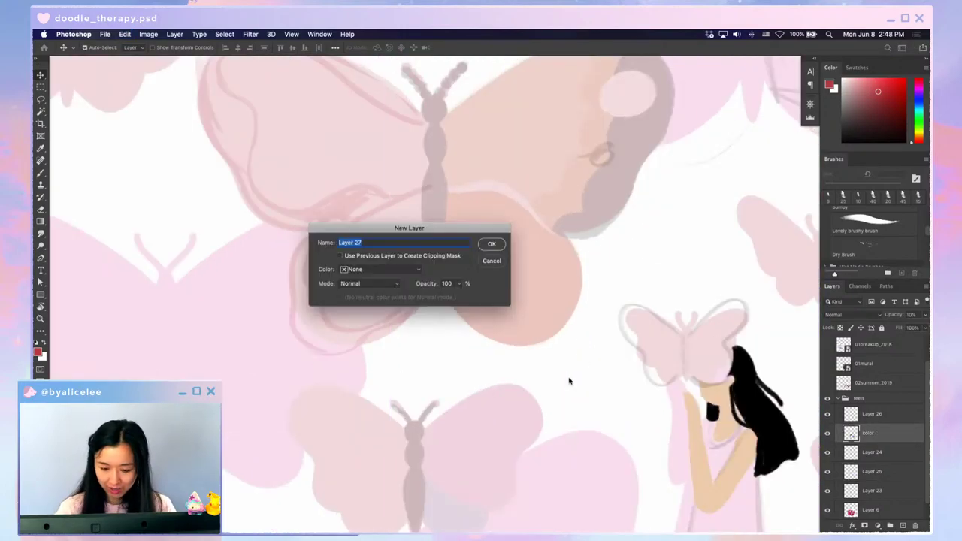
{"action": "key", "text": "Return"}
- Reset the colours to black and, with a 15 px brush, outline the upper-left wing's top and wavy outer edges
{"action": "left_click_drag", "start_coordinate": [475, 251], "coordinate": [553, 333]}
{"action": "key", "text": "b"}
{"action": "key", "text": "d"}
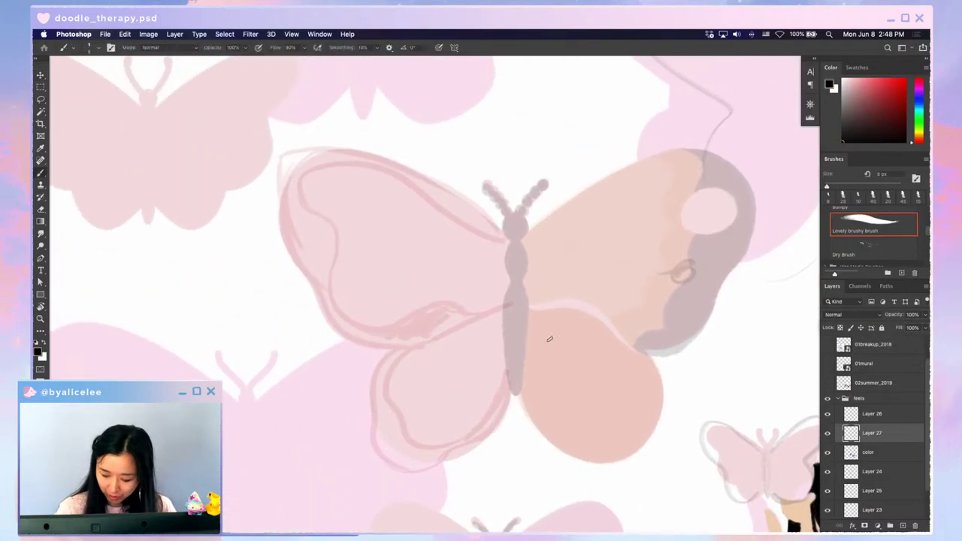
{"action": "key", "text": "bracketright"}
{"action": "mouse_move", "coordinate": [500, 238]}
{"action": "left_mouse_down"}
{"action": "mouse_move", "coordinate": [427, 183]}
{"action": "mouse_move", "coordinate": [308, 158]}
{"action": "left_mouse_up"}
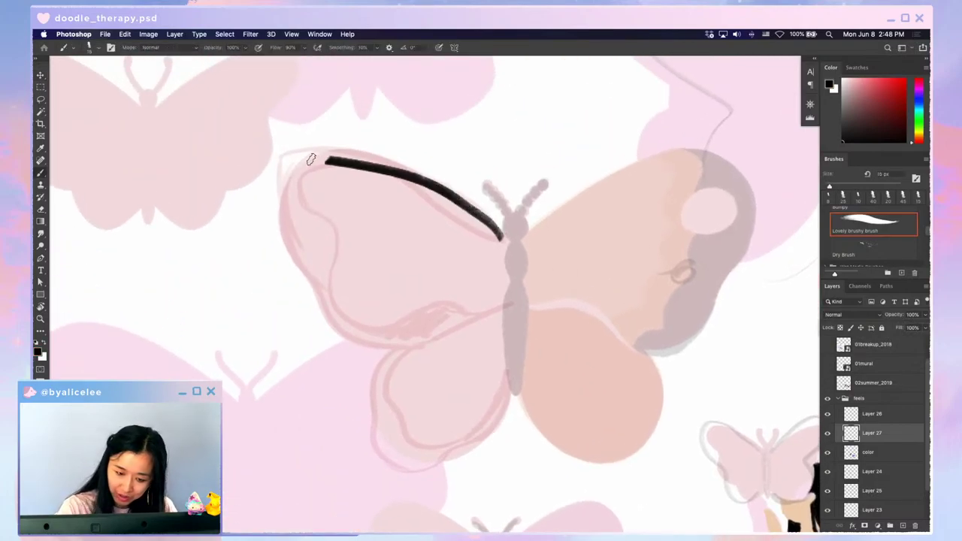
{"action": "mouse_move", "coordinate": [498, 233]}
{"action": "left_mouse_down"}
{"action": "mouse_move", "coordinate": [442, 181]}
{"action": "mouse_move", "coordinate": [308, 146]}
{"action": "mouse_move", "coordinate": [287, 193]}
{"action": "mouse_move", "coordinate": [282, 156]}
{"action": "mouse_move", "coordinate": [291, 247]}
{"action": "mouse_move", "coordinate": [307, 233]}
{"action": "mouse_move", "coordinate": [308, 280]}
{"action": "mouse_move", "coordinate": [299, 252]}
{"action": "mouse_move", "coordinate": [394, 340]}
{"action": "left_mouse_up"}
{"action": "left_click_drag", "start_coordinate": [344, 301], "coordinate": [415, 324]}
- Paint the upper-left wing's lower edge in black through to the butterfly's body
{"action": "key", "text": "r"}
{"action": "mouse_move", "coordinate": [568, 382]}
{"action": "left_mouse_down"}
{"action": "mouse_move", "coordinate": [544, 416]}
{"action": "mouse_move", "coordinate": [435, 409]}
{"action": "left_mouse_up"}
{"action": "key", "text": "b"}
{"action": "mouse_move", "coordinate": [425, 197]}
{"action": "left_mouse_down"}
{"action": "mouse_move", "coordinate": [459, 253]}
{"action": "mouse_move", "coordinate": [471, 319]}
{"action": "left_mouse_up"}
{"action": "left_click_drag", "start_coordinate": [457, 266], "coordinate": [482, 321]}
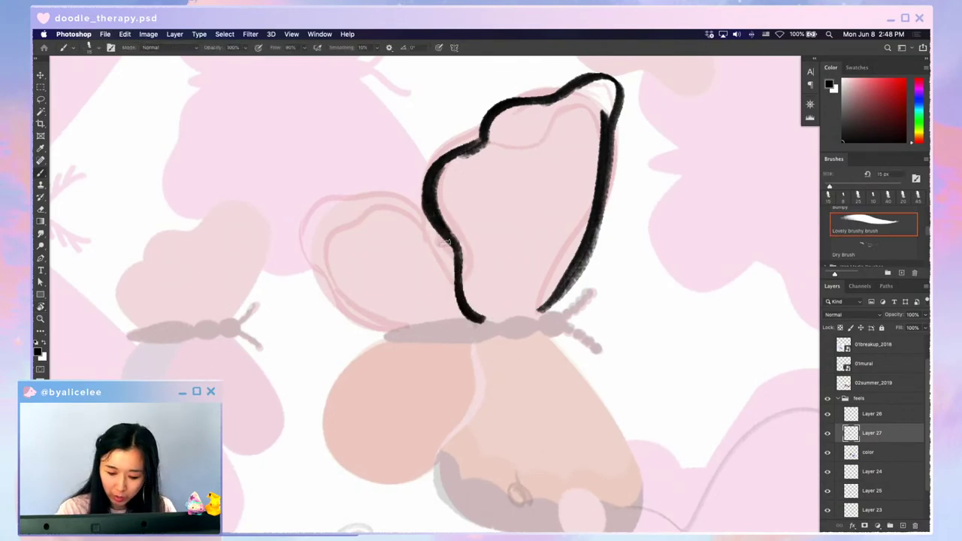
- Thicken the black border along the upper-left wing's lower corner and outer edge with repeated strokes
{"action": "left_click_drag", "start_coordinate": [444, 237], "coordinate": [465, 313]}
{"action": "left_click_drag", "start_coordinate": [454, 264], "coordinate": [477, 313]}
{"action": "mouse_move", "coordinate": [480, 145]}
{"action": "left_mouse_down"}
{"action": "mouse_move", "coordinate": [448, 235]}
{"action": "mouse_move", "coordinate": [432, 191]}
{"action": "mouse_move", "coordinate": [450, 244]}
{"action": "left_mouse_up"}
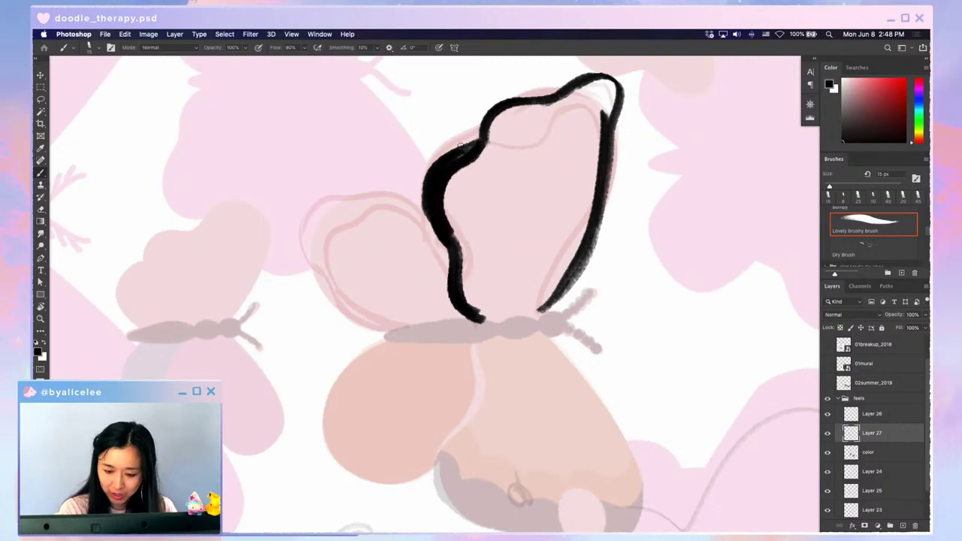
{"action": "left_click_drag", "start_coordinate": [468, 148], "coordinate": [455, 247]}
{"action": "mouse_move", "coordinate": [449, 161]}
{"action": "left_mouse_down"}
{"action": "mouse_move", "coordinate": [449, 245]}
{"action": "mouse_move", "coordinate": [462, 276]}
{"action": "left_mouse_up"}
{"action": "key", "text": "Escape"}
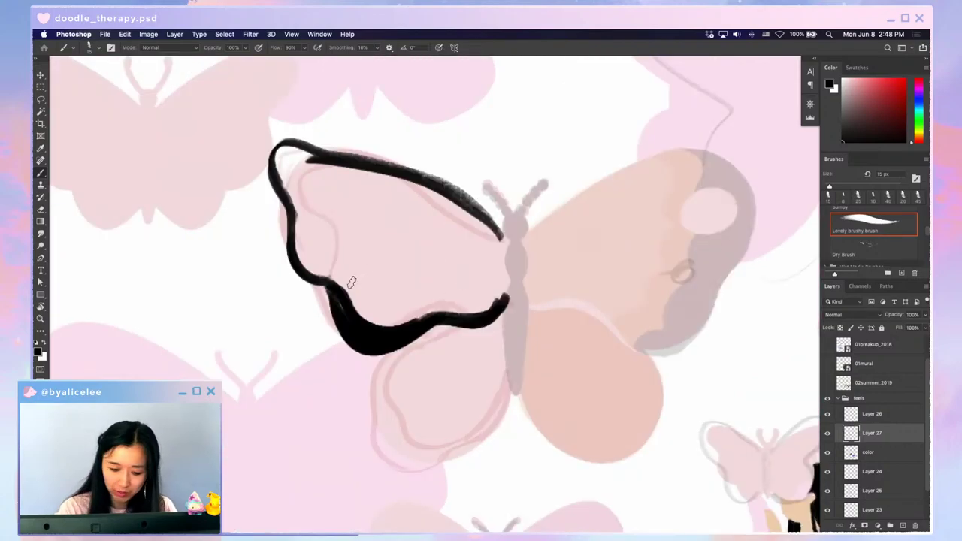
{"action": "mouse_move", "coordinate": [345, 317]}
{"action": "left_mouse_down"}
{"action": "mouse_move", "coordinate": [311, 273]}
{"action": "mouse_move", "coordinate": [275, 160]}
{"action": "mouse_move", "coordinate": [333, 264]}
{"action": "left_mouse_up"}
{"action": "mouse_move", "coordinate": [305, 212]}
{"action": "left_mouse_down"}
{"action": "mouse_move", "coordinate": [298, 248]}
{"action": "mouse_move", "coordinate": [295, 204]}
{"action": "left_mouse_up"}
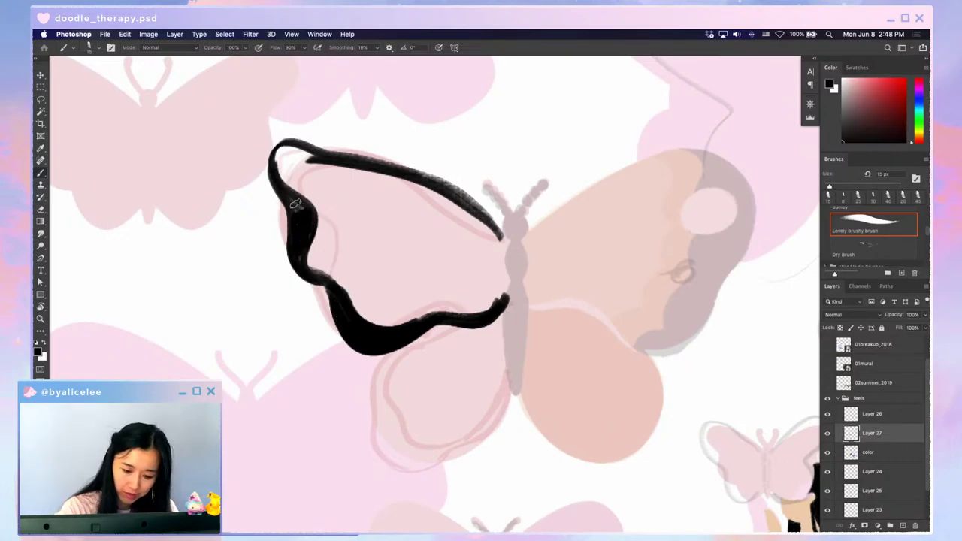
- Erase stray paint at the notch in the wing's outer edge with a smaller eraser, and repaint the border where it joins the lower corner
{"action": "key", "text": "e"}
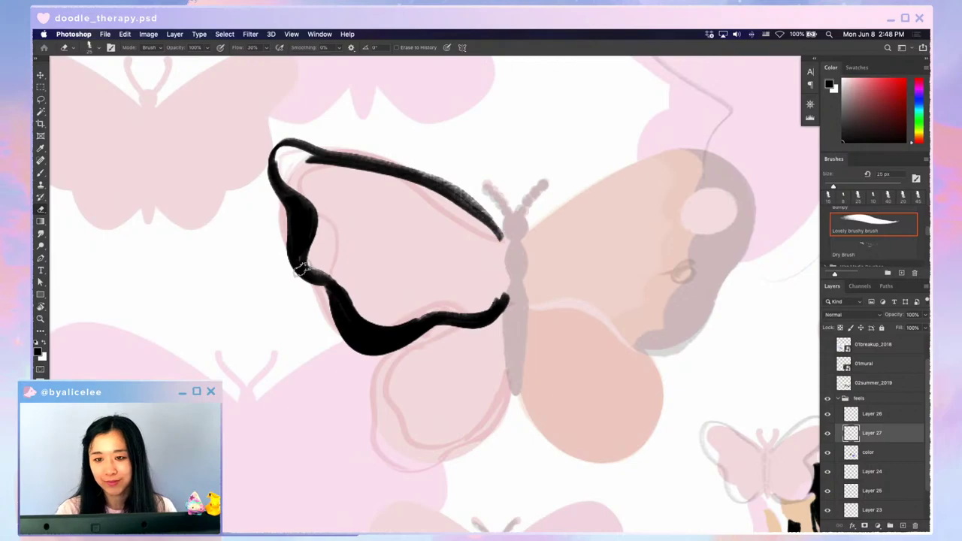
{"action": "mouse_move", "coordinate": [301, 263]}
{"action": "left_mouse_down"}
{"action": "mouse_move", "coordinate": [314, 234]}
{"action": "mouse_move", "coordinate": [339, 263]}
{"action": "mouse_move", "coordinate": [315, 257]}
{"action": "mouse_move", "coordinate": [344, 255]}
{"action": "mouse_move", "coordinate": [320, 270]}
{"action": "mouse_move", "coordinate": [342, 258]}
{"action": "left_mouse_up"}
{"action": "key", "text": "bracketleft"}
{"action": "key", "text": "bracketleft"}
{"action": "key", "text": "bracketleft"}
{"action": "key", "text": "bracketleft"}
{"action": "key", "text": "bracketleft"}
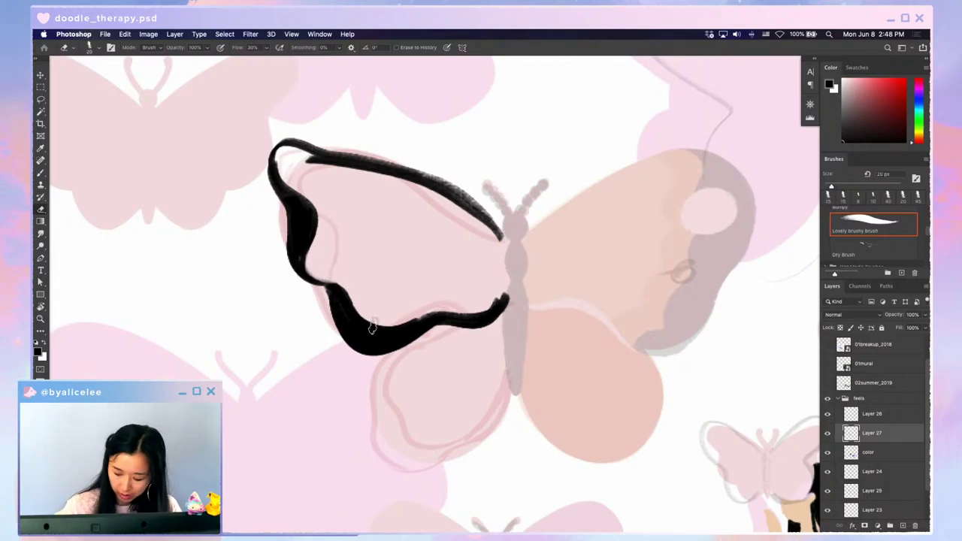
{"action": "key", "text": "b"}
{"action": "mouse_move", "coordinate": [319, 286]}
{"action": "left_mouse_down"}
{"action": "mouse_move", "coordinate": [349, 308]}
{"action": "mouse_move", "coordinate": [364, 336]}
{"action": "mouse_move", "coordinate": [333, 297]}
{"action": "left_mouse_up"}
- Trim the outside of the outer-edge notch and fill in the black border down to the wing's lower corner
{"action": "key", "text": "e"}
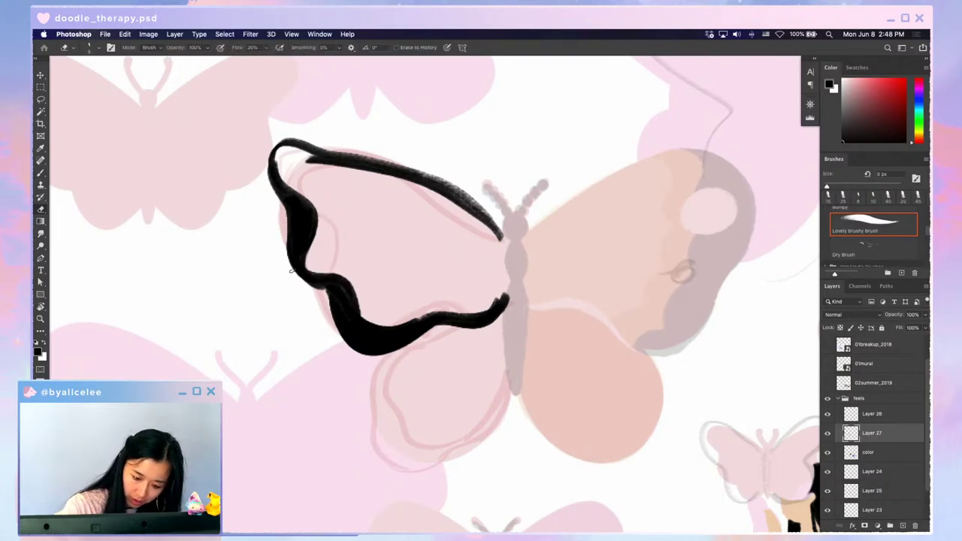
{"action": "mouse_move", "coordinate": [292, 264]}
{"action": "left_mouse_down"}
{"action": "mouse_move", "coordinate": [306, 286]}
{"action": "mouse_move", "coordinate": [287, 255]}
{"action": "mouse_move", "coordinate": [332, 289]}
{"action": "left_mouse_up"}
{"action": "left_click_drag", "start_coordinate": [298, 276], "coordinate": [332, 290]}
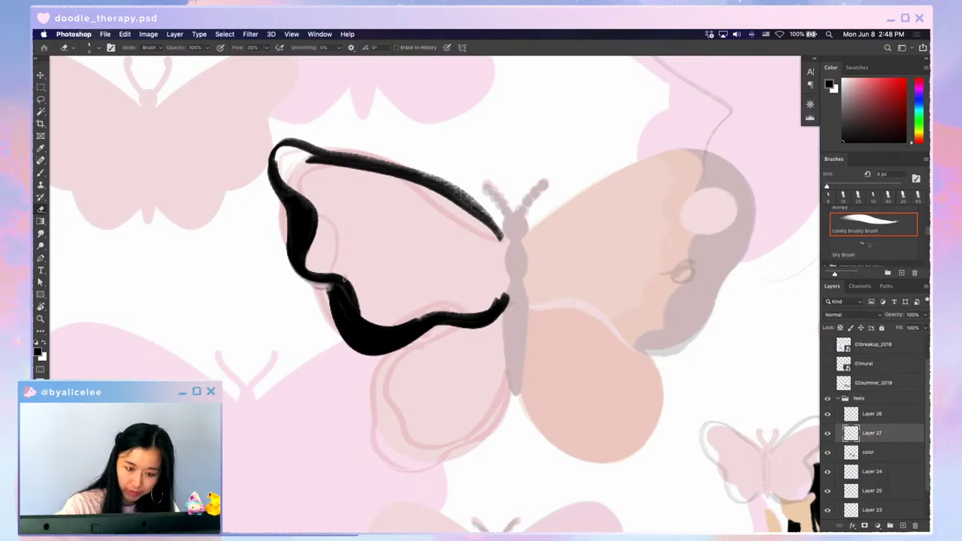
{"action": "key", "text": "b"}
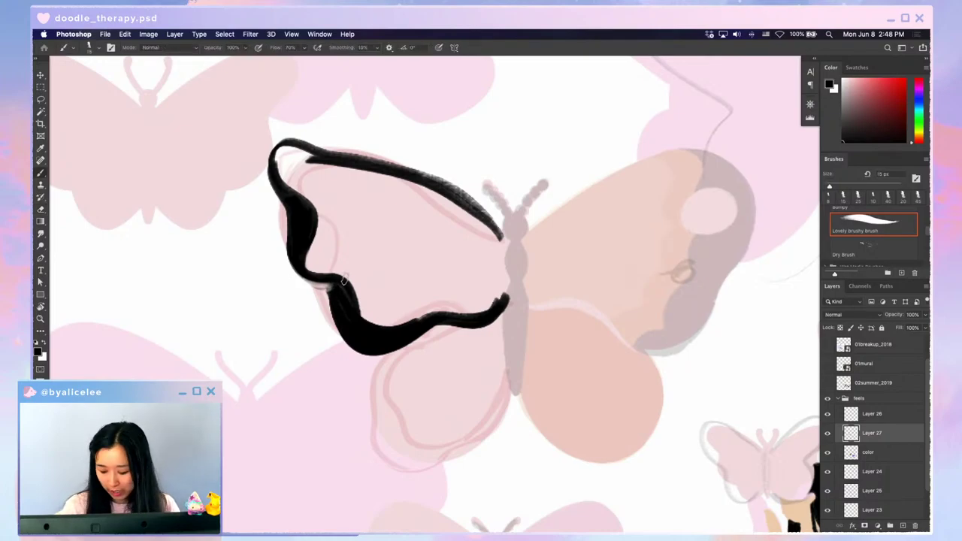
{"action": "key", "text": "e"}
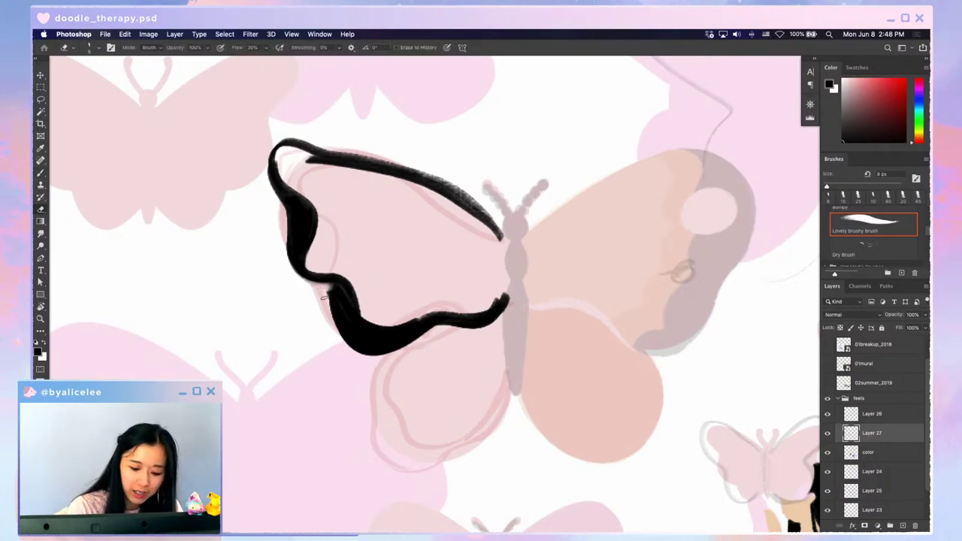
{"action": "key", "text": "b"}
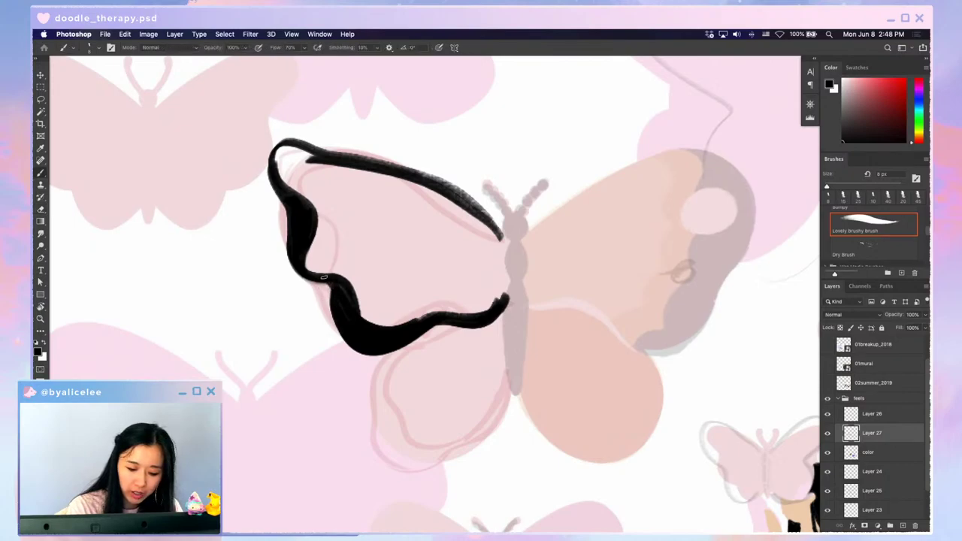
{"action": "mouse_move", "coordinate": [329, 280]}
{"action": "left_mouse_down"}
{"action": "mouse_move", "coordinate": [340, 337]}
{"action": "mouse_move", "coordinate": [361, 350]}
{"action": "left_mouse_up"}
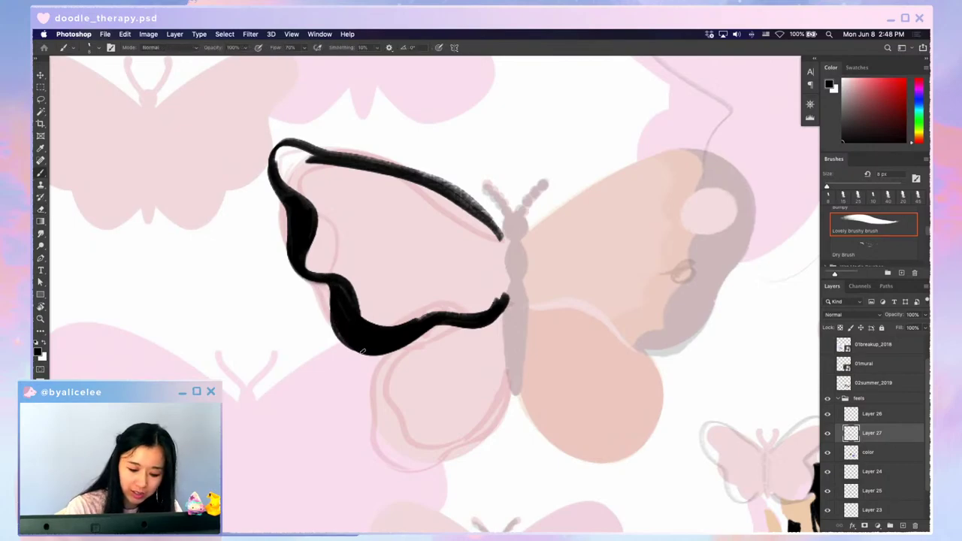
- Paint a curved black loop inside the wing's outer edge and thicken the border around the wing tip
{"action": "mouse_move", "coordinate": [309, 255]}
{"action": "left_mouse_down"}
{"action": "mouse_move", "coordinate": [315, 276]}
{"action": "mouse_move", "coordinate": [314, 244]}
{"action": "mouse_move", "coordinate": [306, 261]}
{"action": "mouse_move", "coordinate": [331, 215]}
{"action": "mouse_move", "coordinate": [285, 181]}
{"action": "mouse_move", "coordinate": [275, 147]}
{"action": "mouse_move", "coordinate": [308, 143]}
{"action": "mouse_move", "coordinate": [297, 147]}
{"action": "mouse_move", "coordinate": [357, 171]}
{"action": "mouse_move", "coordinate": [306, 162]}
{"action": "mouse_move", "coordinate": [317, 167]}
{"action": "left_mouse_up"}
{"action": "key", "text": "e"}
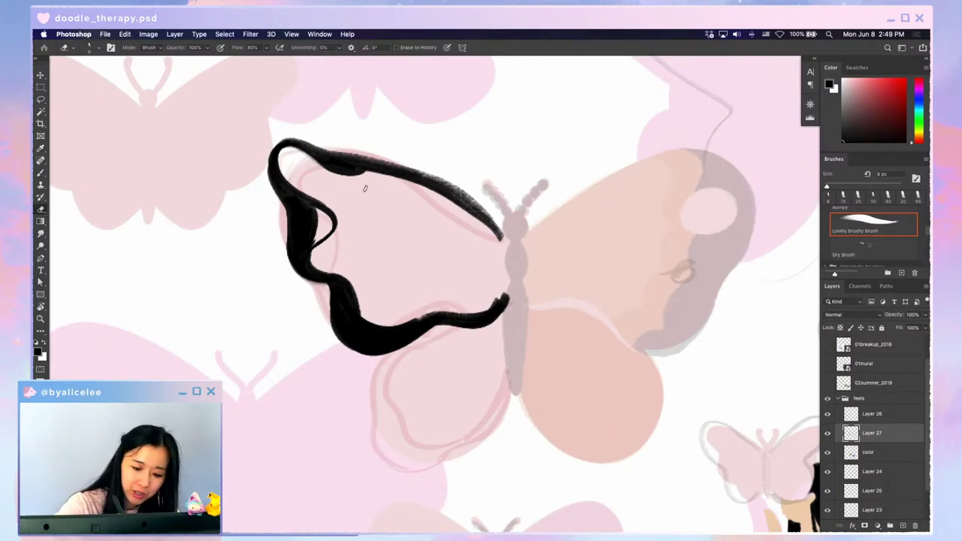
{"action": "key", "text": "r"}
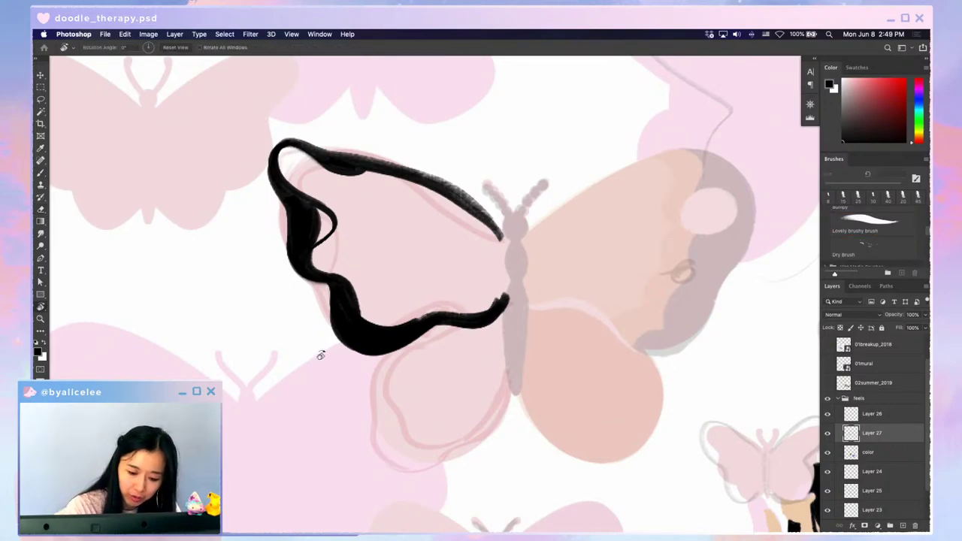
{"action": "mouse_move", "coordinate": [403, 382]}
{"action": "left_mouse_down"}
{"action": "mouse_move", "coordinate": [505, 408]}
{"action": "mouse_move", "coordinate": [552, 389]}
{"action": "left_mouse_up"}
{"action": "mouse_move", "coordinate": [542, 316]}
{"action": "left_mouse_down"}
{"action": "mouse_move", "coordinate": [520, 278]}
{"action": "mouse_move", "coordinate": [518, 181]}
{"action": "left_mouse_up"}
{"action": "key", "text": "b"}
{"action": "mouse_move", "coordinate": [425, 339]}
{"action": "left_mouse_down"}
{"action": "mouse_move", "coordinate": [410, 380]}
{"action": "mouse_move", "coordinate": [458, 322]}
{"action": "mouse_move", "coordinate": [439, 323]}
{"action": "mouse_move", "coordinate": [460, 338]}
{"action": "mouse_move", "coordinate": [439, 321]}
{"action": "mouse_move", "coordinate": [403, 383]}
{"action": "left_mouse_up"}
{"action": "key", "text": "Escape"}
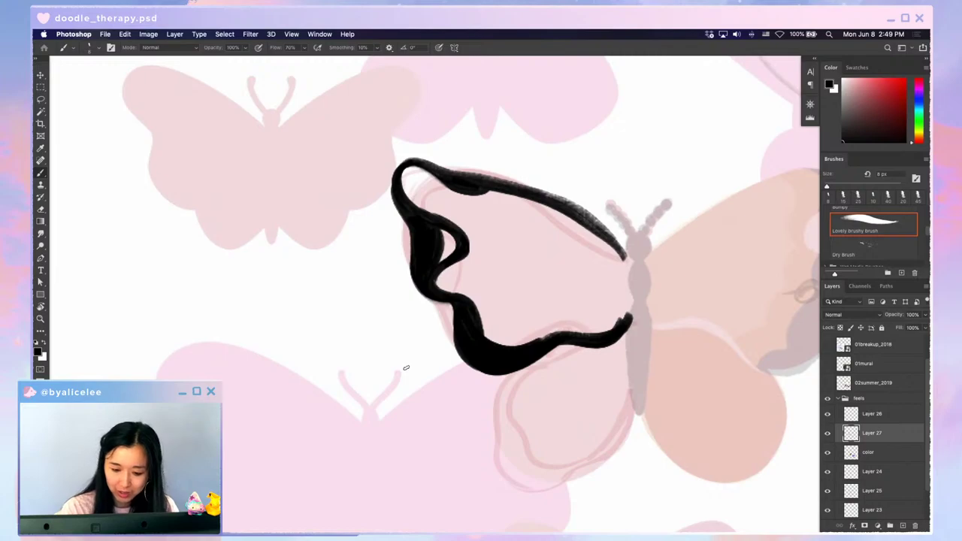
- Erase a rounded opening inside the loop on the wing's outer edge and touch up the black border
{"action": "key", "text": "e"}
{"action": "mouse_move", "coordinate": [419, 207]}
{"action": "left_mouse_down"}
{"action": "mouse_move", "coordinate": [467, 219]}
{"action": "mouse_move", "coordinate": [468, 244]}
{"action": "left_mouse_up"}
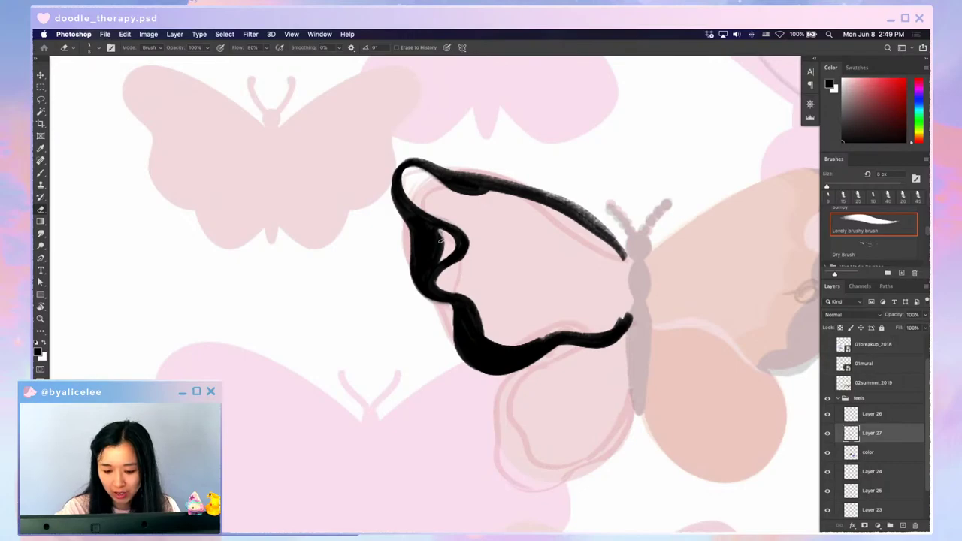
{"action": "mouse_move", "coordinate": [441, 240]}
{"action": "left_mouse_down"}
{"action": "mouse_move", "coordinate": [442, 259]}
{"action": "mouse_move", "coordinate": [434, 235]}
{"action": "mouse_move", "coordinate": [445, 240]}
{"action": "left_mouse_up"}
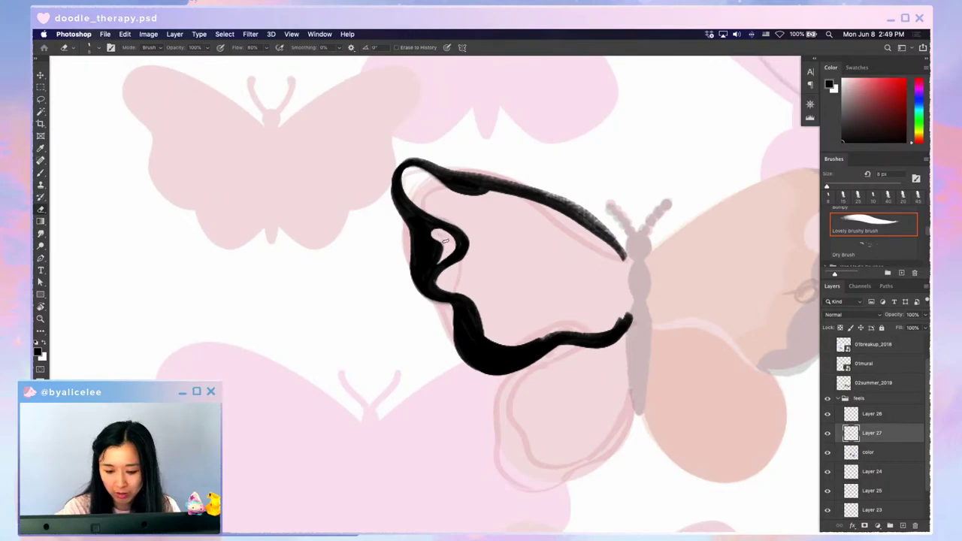
{"action": "key", "text": "b"}
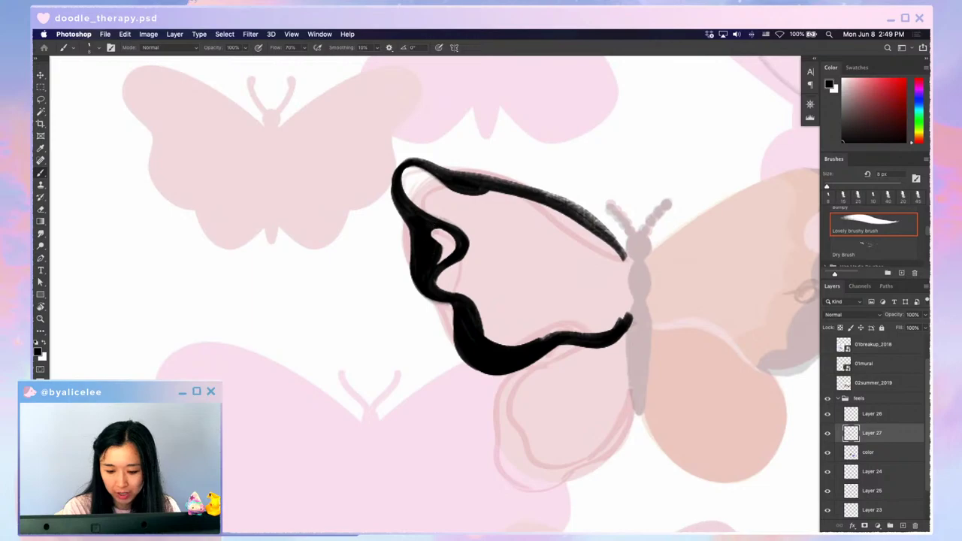
{"action": "left_click_drag", "start_coordinate": [544, 342], "coordinate": [456, 325]}
- Erase along the outside of the black border from the wing tip to the notch to smooth its contour
{"action": "key", "text": "r"}
{"action": "left_click_drag", "start_coordinate": [622, 344], "coordinate": [621, 347]}
{"action": "key", "text": "e"}
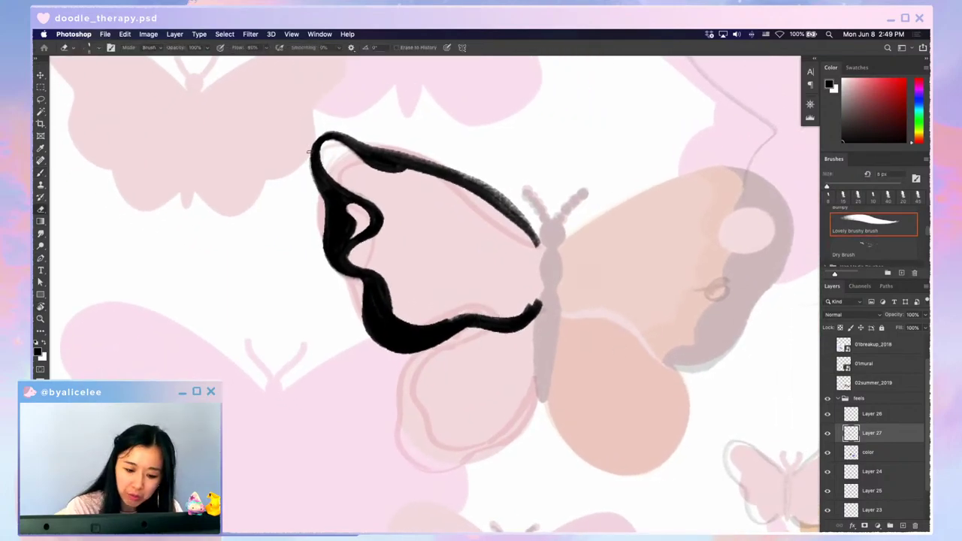
{"action": "mouse_move", "coordinate": [309, 153]}
{"action": "left_mouse_down"}
{"action": "mouse_move", "coordinate": [322, 226]}
{"action": "mouse_move", "coordinate": [323, 213]}
{"action": "mouse_move", "coordinate": [346, 281]}
{"action": "left_mouse_up"}
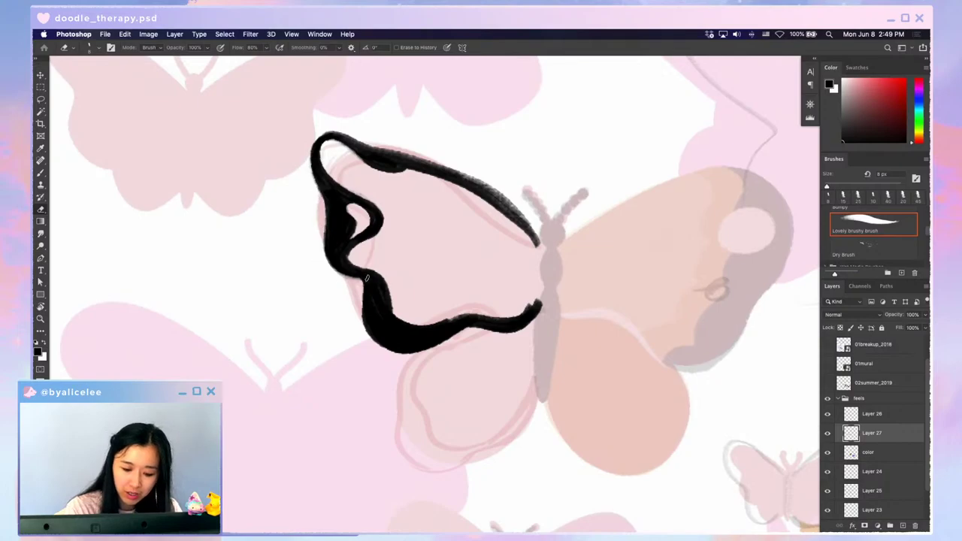
{"action": "key", "text": "Escape"}
- Thicken the black patch on the wing's upper edge just behind the tip
{"action": "key", "text": "r"}
{"action": "mouse_move", "coordinate": [585, 257]}
{"action": "left_mouse_down"}
{"action": "mouse_move", "coordinate": [615, 297]}
{"action": "mouse_move", "coordinate": [558, 329]}
{"action": "left_mouse_up"}
{"action": "key", "text": "b"}
{"action": "mouse_move", "coordinate": [404, 212]}
{"action": "left_mouse_down"}
{"action": "mouse_move", "coordinate": [457, 256]}
{"action": "mouse_move", "coordinate": [440, 248]}
{"action": "left_mouse_up"}
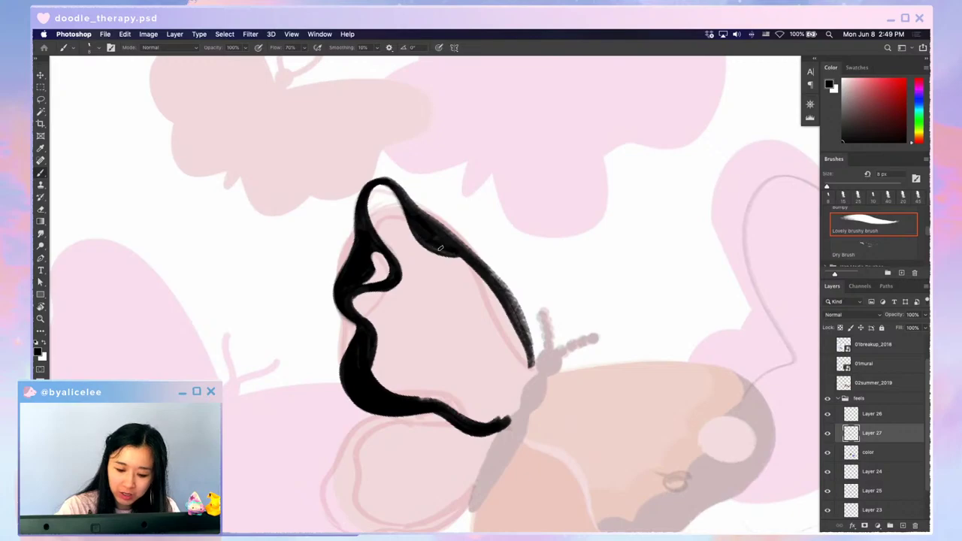
- Enlarge the eraser to 20 px and erase the rough upper edge between the thick patch and the body
{"action": "key", "text": "e"}
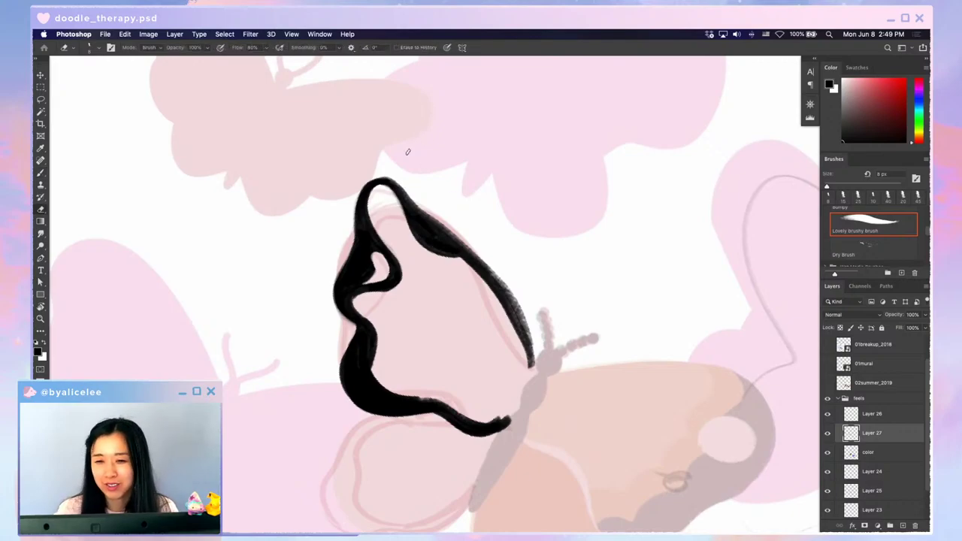
{"action": "key", "text": "bracketright"}
{"action": "key", "text": "bracketright"}
{"action": "key", "text": "bracketright"}
{"action": "key", "text": "bracketright"}
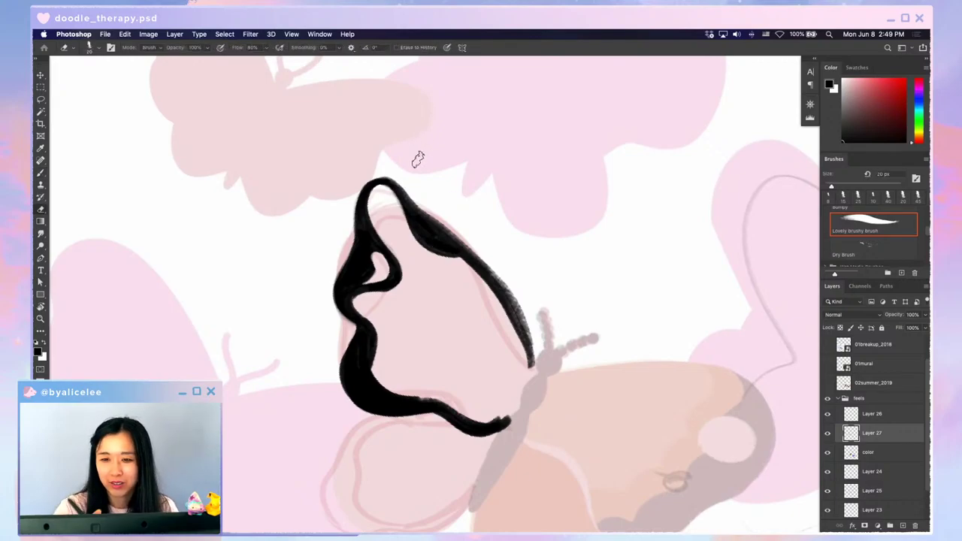
{"action": "mouse_move", "coordinate": [415, 180]}
{"action": "left_mouse_down"}
{"action": "mouse_move", "coordinate": [504, 260]}
{"action": "mouse_move", "coordinate": [438, 219]}
{"action": "mouse_move", "coordinate": [537, 369]}
{"action": "left_mouse_up"}
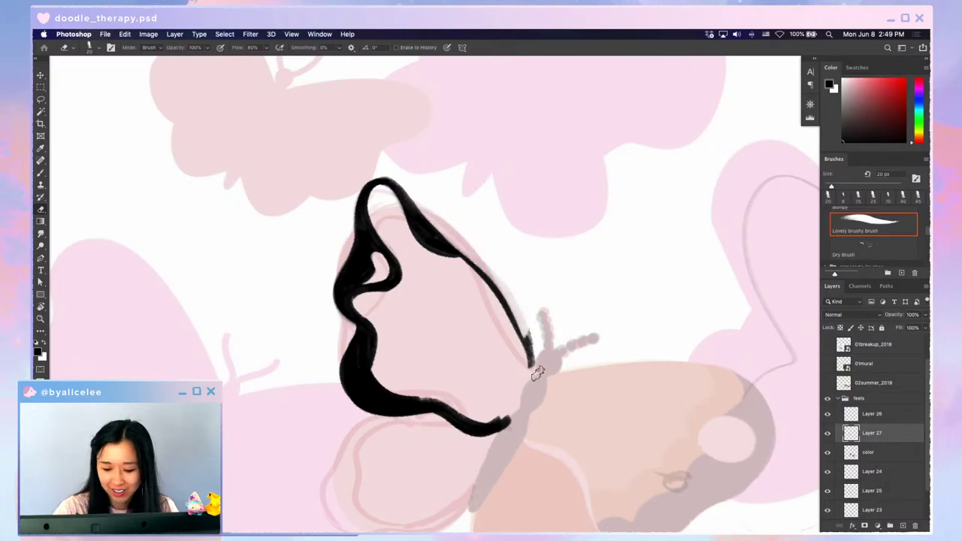
{"action": "mouse_move", "coordinate": [483, 251]}
{"action": "left_mouse_down"}
{"action": "mouse_move", "coordinate": [530, 361]}
{"action": "mouse_move", "coordinate": [458, 270]}
{"action": "mouse_move", "coordinate": [527, 382]}
{"action": "left_mouse_up"}
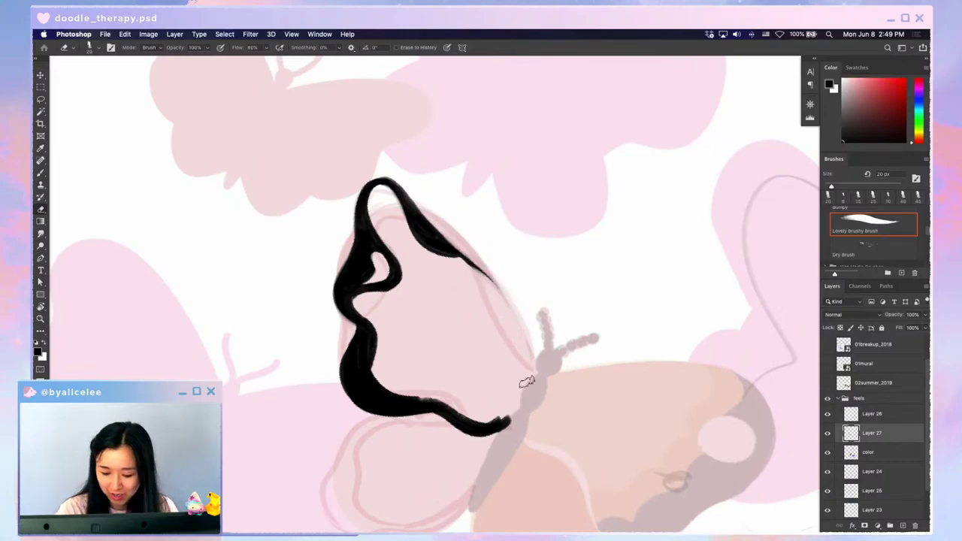
- Paint a second black patch along the wing's upper edge, continuing from the first patch toward the body
{"action": "key", "text": "r"}
{"action": "left_click_drag", "start_coordinate": [529, 433], "coordinate": [603, 192]}
{"action": "mouse_move", "coordinate": [464, 352]}
{"action": "left_mouse_down"}
{"action": "mouse_move", "coordinate": [483, 256]}
{"action": "mouse_move", "coordinate": [459, 302]}
{"action": "mouse_move", "coordinate": [460, 353]}
{"action": "left_mouse_up"}
{"action": "left_click_drag", "start_coordinate": [472, 262], "coordinate": [464, 335]}
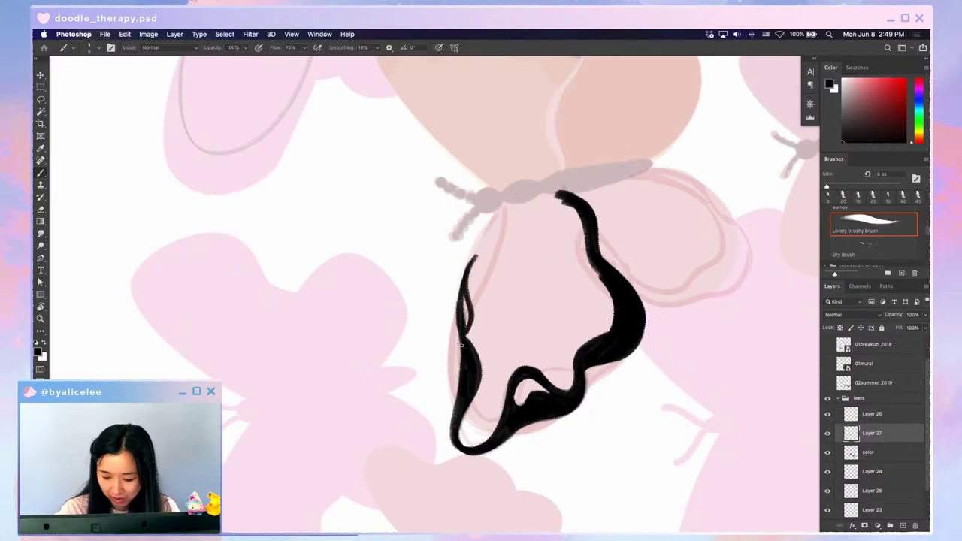
{"action": "left_click_drag", "start_coordinate": [465, 287], "coordinate": [461, 326]}
{"action": "key", "text": "Escape"}
- Erase the end of the second upper patch into a tapered point and save the file
{"action": "key", "text": "r"}
{"action": "left_click_drag", "start_coordinate": [602, 304], "coordinate": [598, 325]}
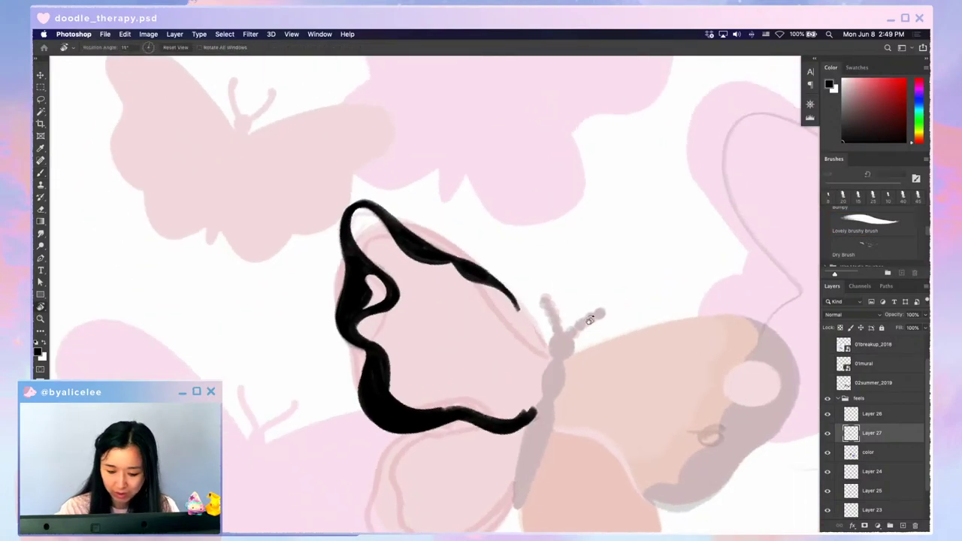
{"action": "key", "text": "e"}
{"action": "left_click_drag", "start_coordinate": [495, 275], "coordinate": [529, 336]}
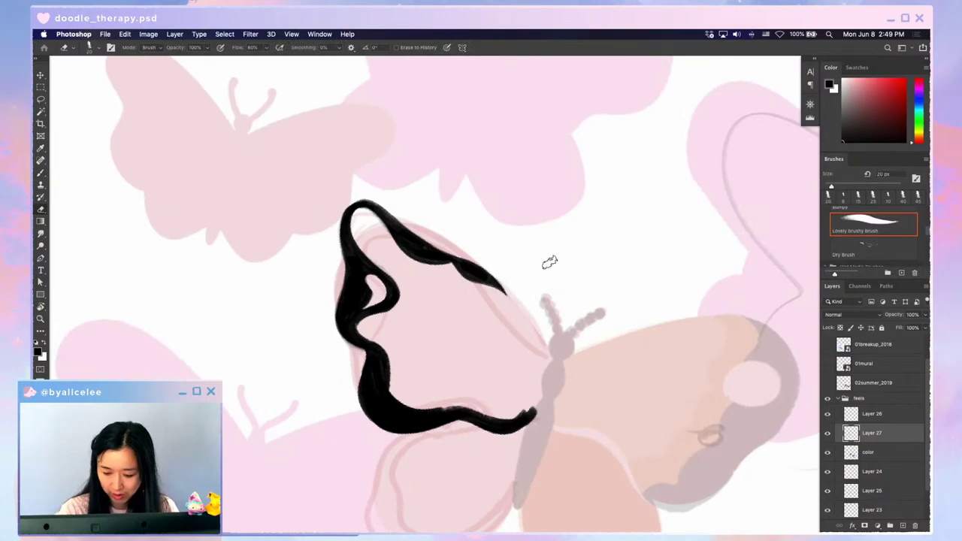
{"action": "key", "text": "Escape"}
{"action": "key", "text": "super+s"}
{"action": "scroll", "coordinate": [550, 263], "scroll_direction": "down", "scroll_amount": 5}
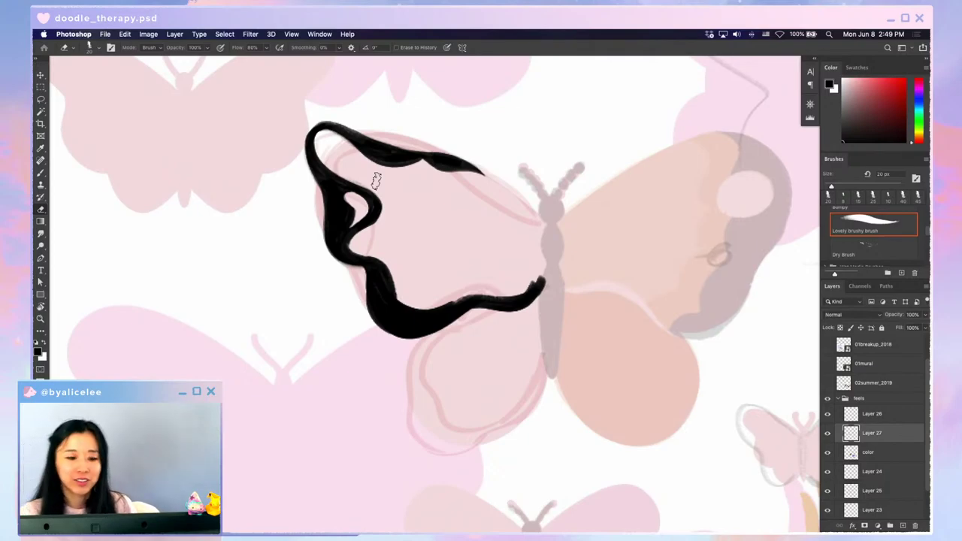
{"action": "key", "text": "b"}
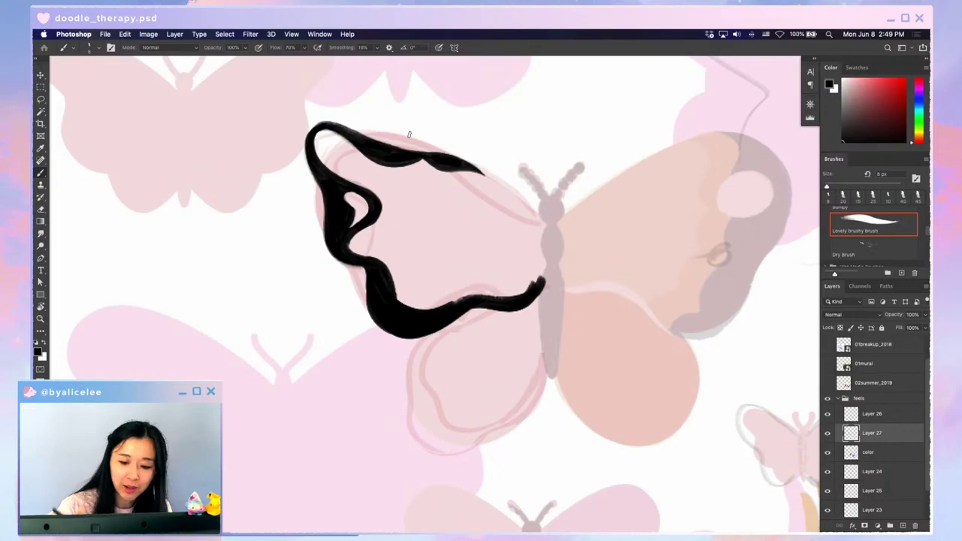
{"action": "mouse_move", "coordinate": [542, 251]}
{"action": "left_mouse_down"}
{"action": "mouse_move", "coordinate": [508, 215]}
{"action": "mouse_move", "coordinate": [420, 239]}
{"action": "mouse_move", "coordinate": [531, 280]}
{"action": "left_mouse_up"}
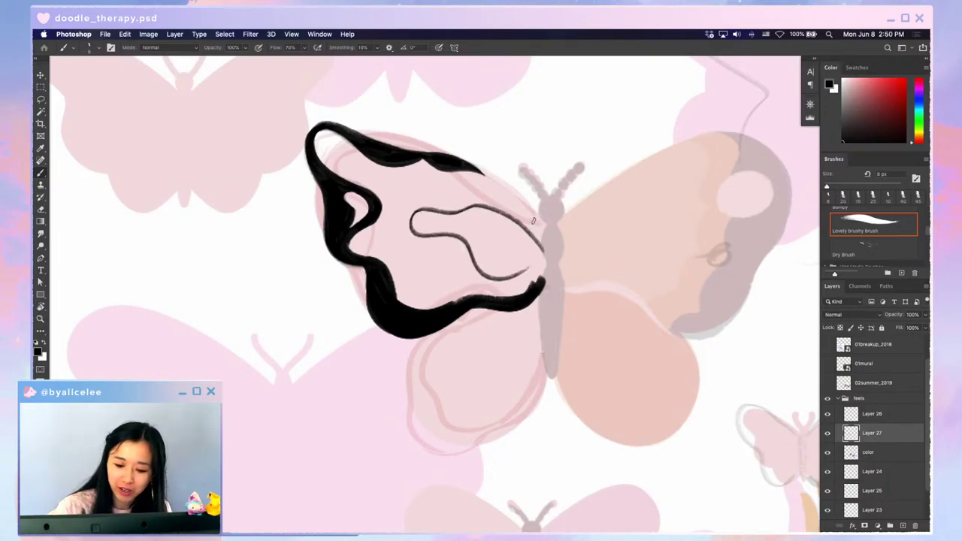
{"action": "key", "text": "super+z"}
- Thicken the inner side of the lower border near the body and erase its blunt end into a narrow taper
{"action": "key", "text": "r"}
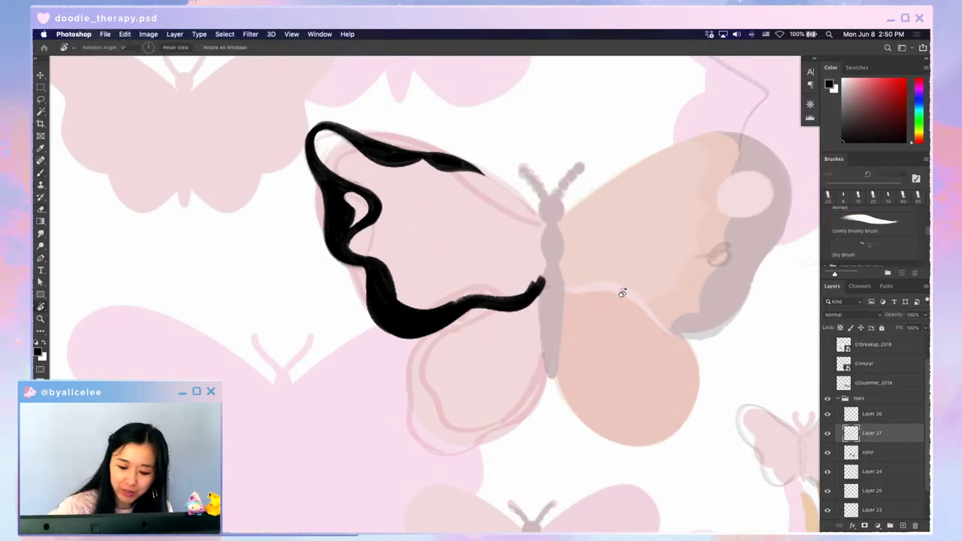
{"action": "left_click_drag", "start_coordinate": [624, 286], "coordinate": [474, 418]}
{"action": "key", "text": "b"}
{"action": "mouse_move", "coordinate": [469, 215]}
{"action": "left_mouse_down"}
{"action": "mouse_move", "coordinate": [467, 261]}
{"action": "mouse_move", "coordinate": [485, 301]}
{"action": "left_mouse_up"}
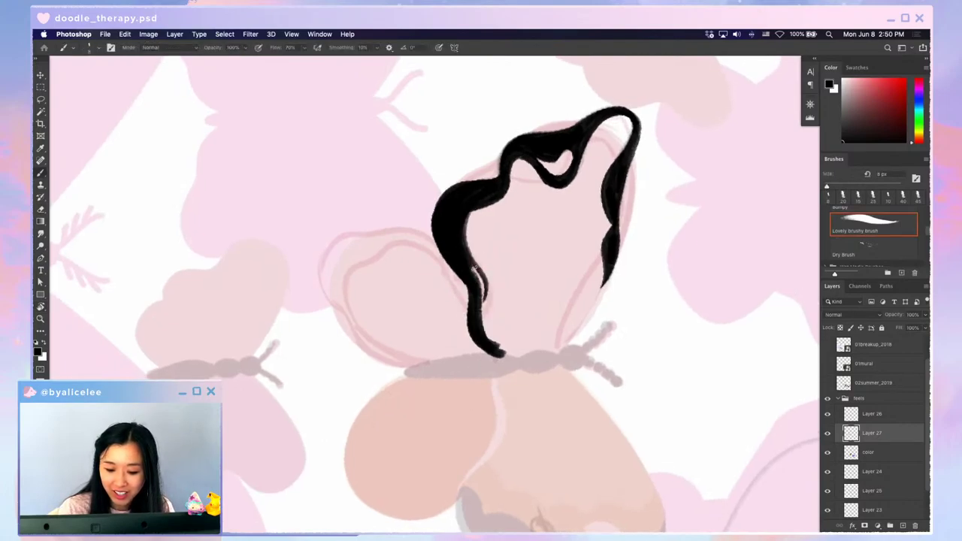
{"action": "mouse_move", "coordinate": [474, 263]}
{"action": "left_mouse_down"}
{"action": "mouse_move", "coordinate": [492, 324]}
{"action": "mouse_move", "coordinate": [472, 264]}
{"action": "mouse_move", "coordinate": [482, 281]}
{"action": "mouse_move", "coordinate": [481, 329]}
{"action": "mouse_move", "coordinate": [495, 285]}
{"action": "mouse_move", "coordinate": [493, 342]}
{"action": "left_mouse_up"}
{"action": "key", "text": "e"}
{"action": "left_click_drag", "start_coordinate": [463, 296], "coordinate": [501, 356]}
{"action": "left_click_drag", "start_coordinate": [481, 322], "coordinate": [508, 357]}
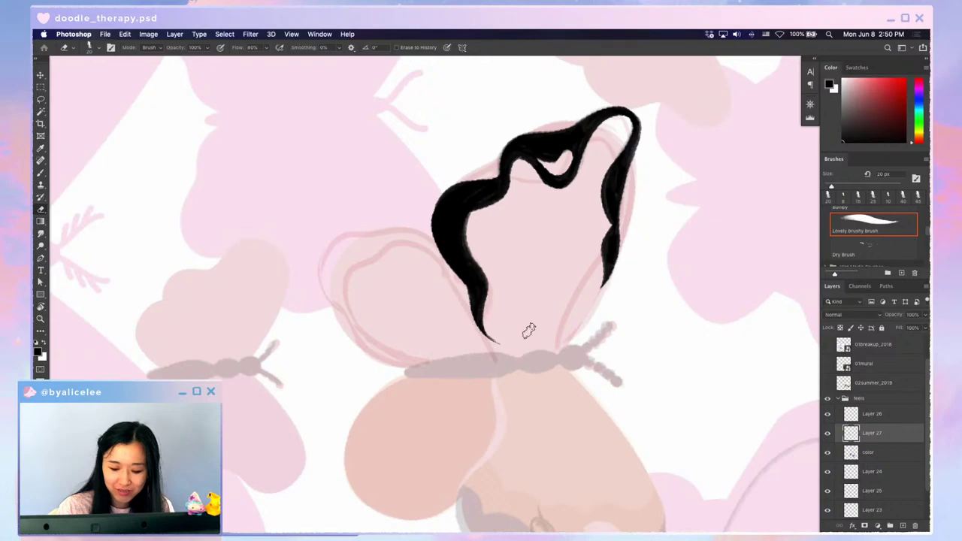
- Erase along the outer side of the lower border near the body to smooth its curve
{"action": "key", "text": "Escape"}
{"action": "key", "text": "r"}
{"action": "left_click_drag", "start_coordinate": [468, 382], "coordinate": [561, 344]}
{"action": "key", "text": "e"}
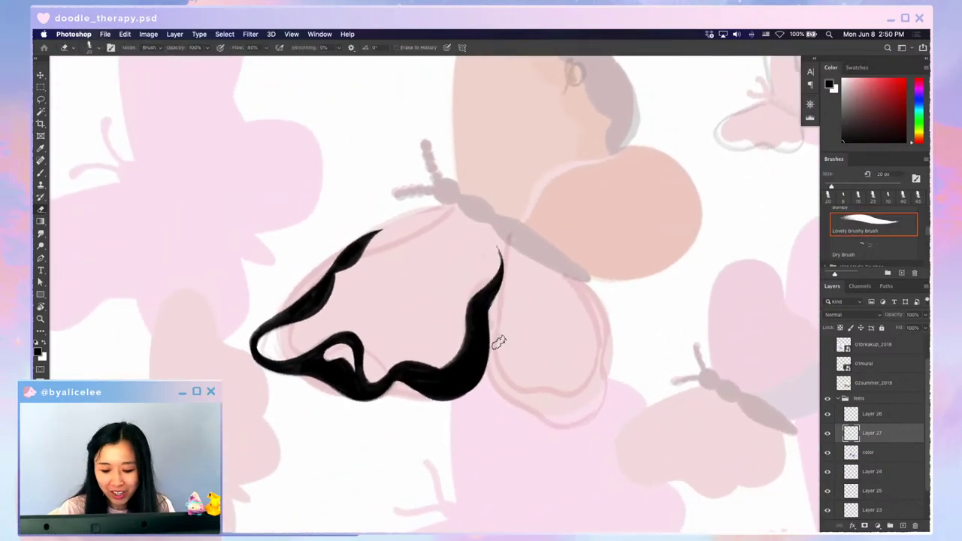
{"action": "mouse_move", "coordinate": [499, 340]}
{"action": "left_mouse_down"}
{"action": "mouse_move", "coordinate": [493, 310]}
{"action": "mouse_move", "coordinate": [504, 293]}
{"action": "left_mouse_up"}
{"action": "key", "text": "Escape"}
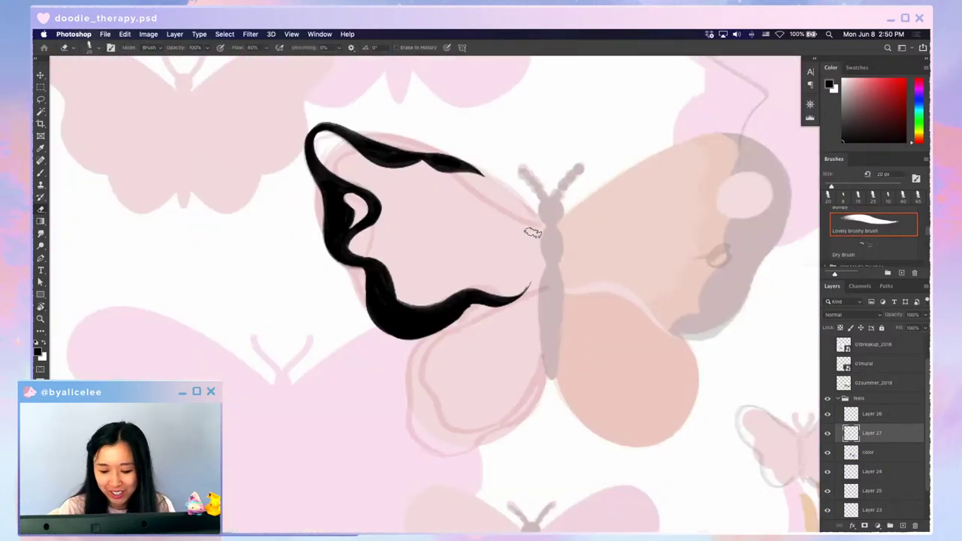
- Fill out the lower border's tapered end with a 5 px black brush and trim its tip with the eraser
{"action": "key", "text": "b"}
{"action": "key", "text": "r"}
{"action": "left_click_drag", "start_coordinate": [533, 233], "coordinate": [554, 331]}
{"action": "key", "text": "b"}
{"action": "mouse_move", "coordinate": [450, 272]}
{"action": "left_mouse_down"}
{"action": "mouse_move", "coordinate": [422, 221]}
{"action": "mouse_move", "coordinate": [435, 261]}
{"action": "mouse_move", "coordinate": [423, 209]}
{"action": "mouse_move", "coordinate": [451, 275]}
{"action": "mouse_move", "coordinate": [422, 237]}
{"action": "mouse_move", "coordinate": [496, 336]}
{"action": "left_mouse_up"}
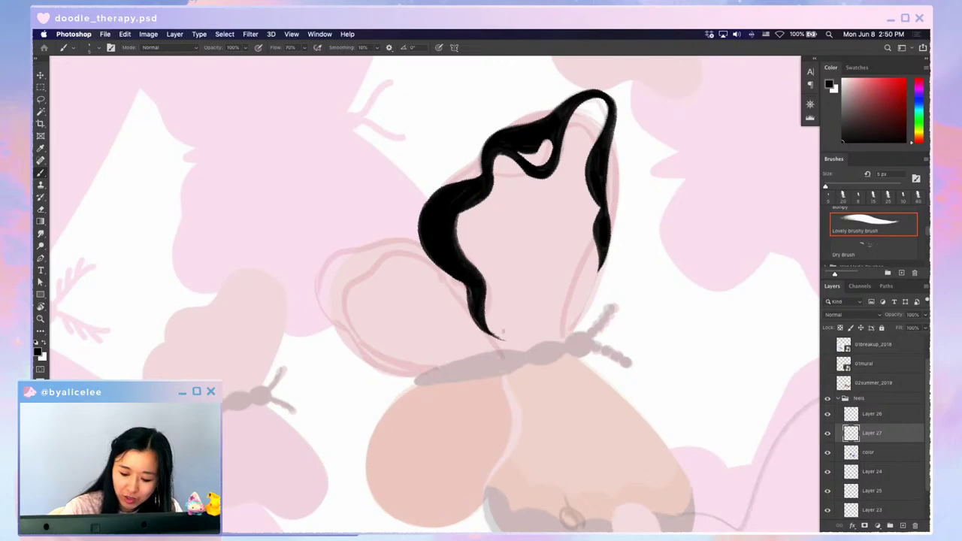
{"action": "left_click_drag", "start_coordinate": [468, 291], "coordinate": [491, 336]}
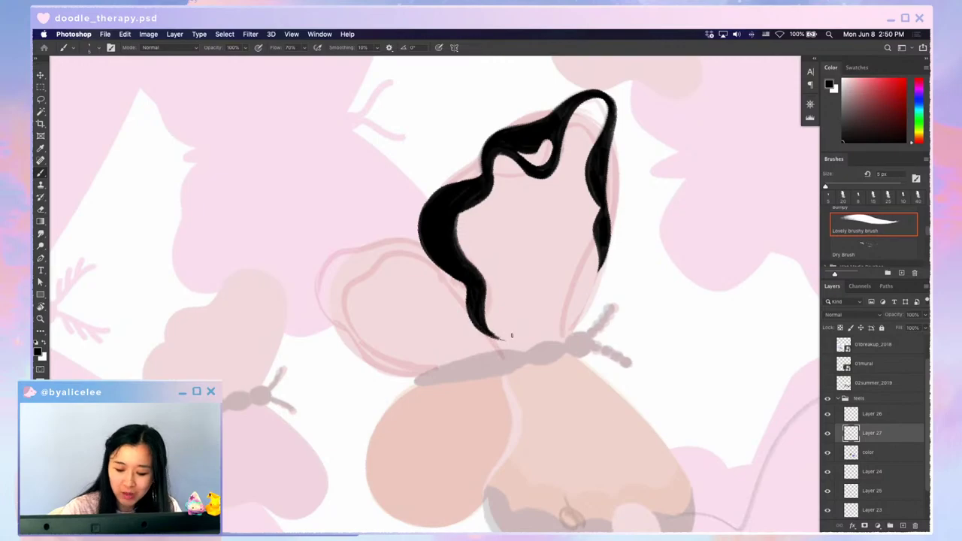
{"action": "key", "text": "Escape"}
{"action": "key", "text": "e"}
{"action": "left_click_drag", "start_coordinate": [534, 283], "coordinate": [537, 286]}
- Extend the upper wing edge to the body with a line thickening into a third black patch, and erase excess near its start
{"action": "key", "text": "b"}
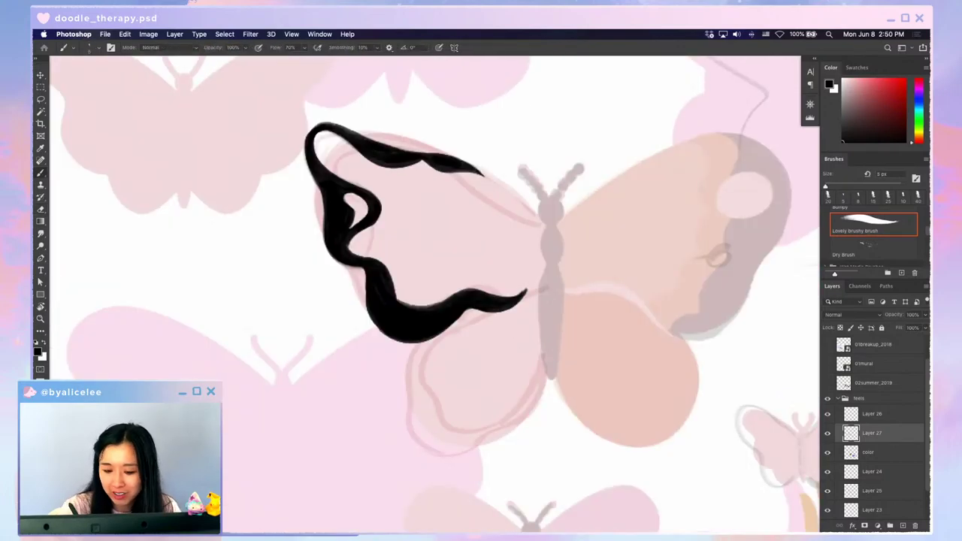
{"action": "left_click_drag", "start_coordinate": [472, 168], "coordinate": [531, 218]}
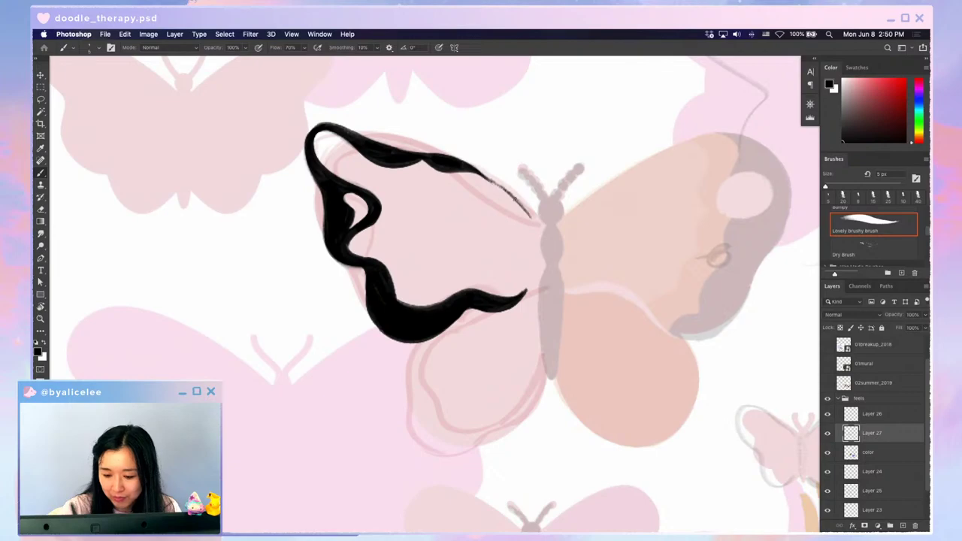
{"action": "left_click_drag", "start_coordinate": [497, 185], "coordinate": [549, 223]}
{"action": "key", "text": "e"}
{"action": "mouse_move", "coordinate": [490, 185]}
{"action": "left_mouse_down"}
{"action": "mouse_move", "coordinate": [510, 218]}
{"action": "mouse_move", "coordinate": [495, 193]}
{"action": "left_mouse_up"}
- Lasso the third black patch beside the body, shift it slightly toward the wing tip, and deselect it
{"action": "key", "text": "b"}
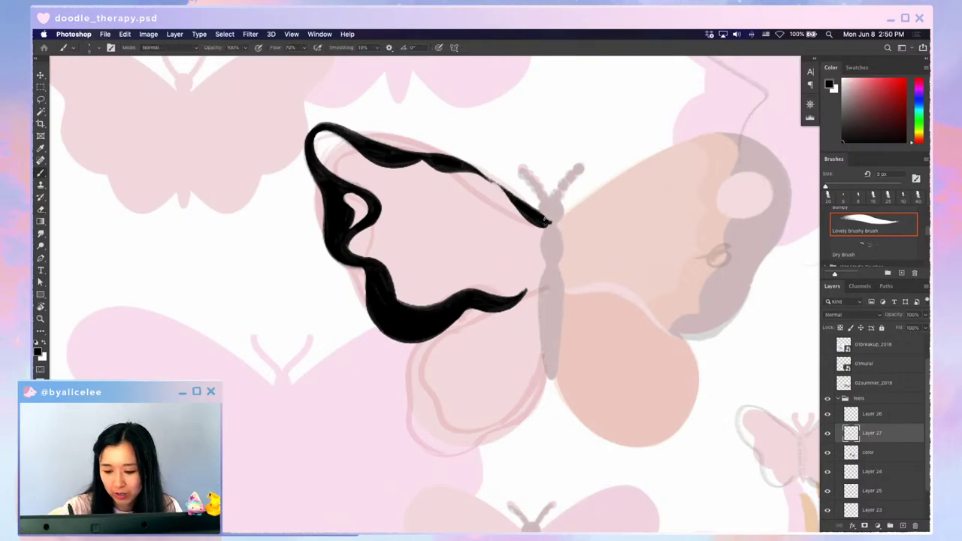
{"action": "key", "text": "l"}
{"action": "left_click_drag", "start_coordinate": [555, 214], "coordinate": [515, 182]}
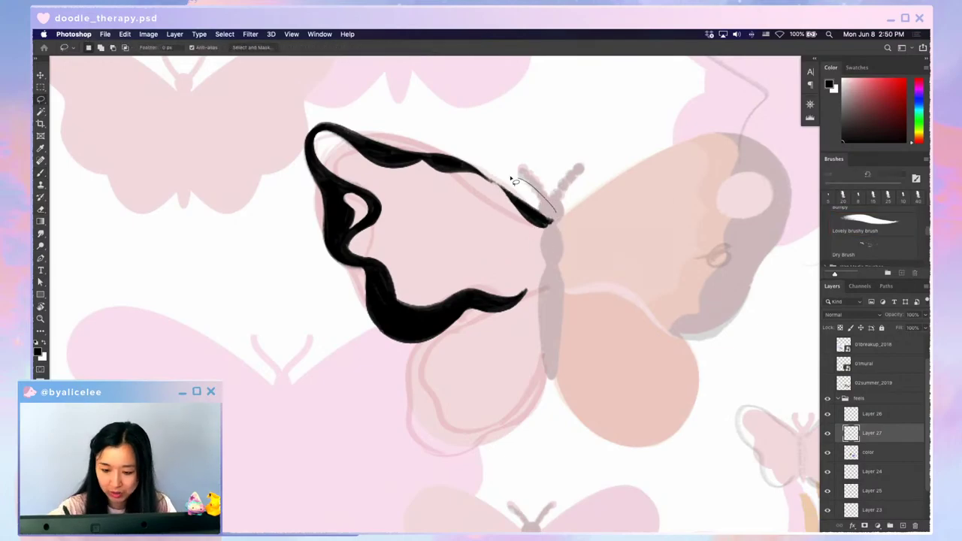
{"action": "mouse_move", "coordinate": [515, 242]}
{"action": "left_mouse_down"}
{"action": "mouse_move", "coordinate": [560, 210]}
{"action": "mouse_move", "coordinate": [541, 211]}
{"action": "mouse_move", "coordinate": [532, 198]}
{"action": "mouse_move", "coordinate": [562, 219]}
{"action": "left_mouse_up"}
{"action": "key", "text": "v"}
{"action": "key", "text": "super+d"}
{"action": "key", "text": "e"}
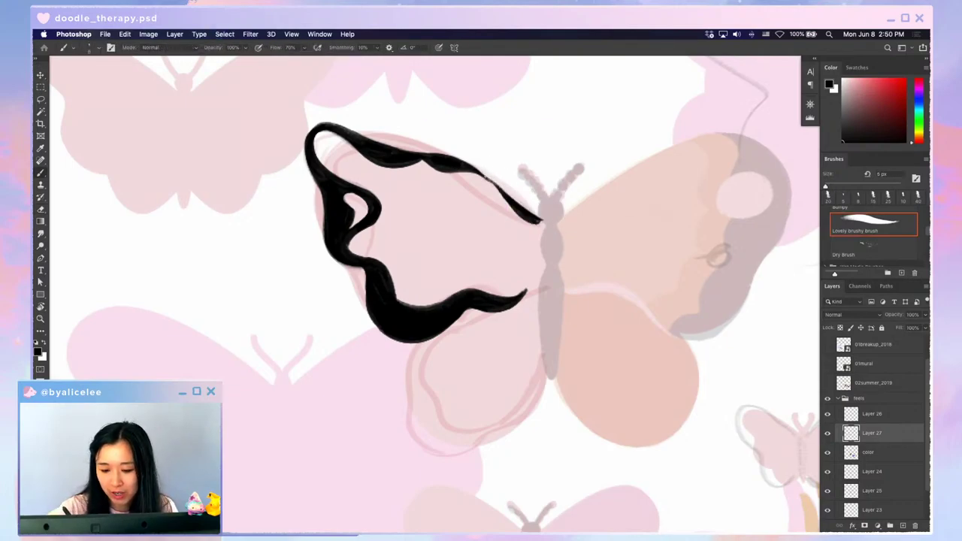
- Thicken the lower side of the third black patch beside the body, redoing the stroke that misses its edge
{"action": "key", "text": "b"}
{"action": "left_click_drag", "start_coordinate": [506, 191], "coordinate": [548, 221]}
{"action": "left_click_drag", "start_coordinate": [502, 198], "coordinate": [540, 225]}
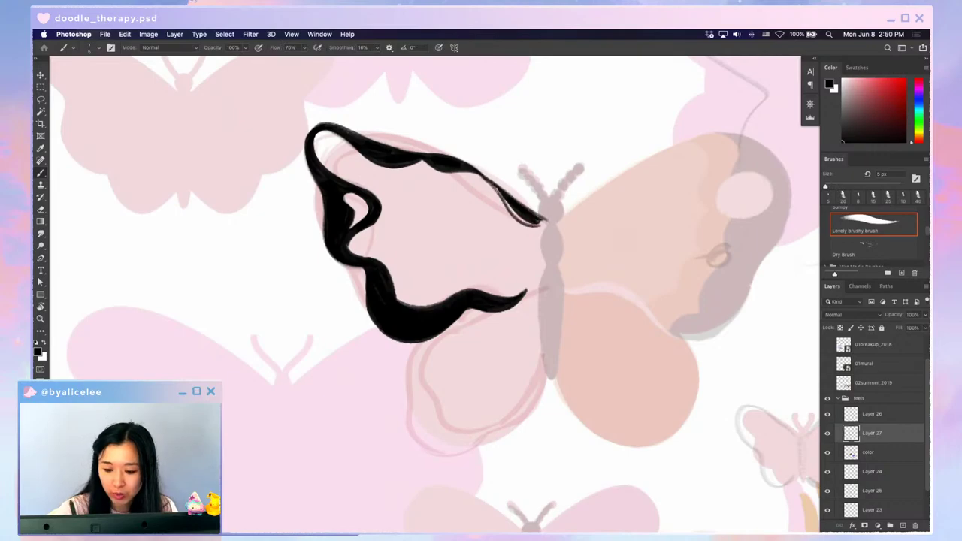
{"action": "key", "text": "super+z"}
{"action": "left_click_drag", "start_coordinate": [498, 194], "coordinate": [540, 224]}
{"action": "left_click_drag", "start_coordinate": [503, 200], "coordinate": [531, 220]}
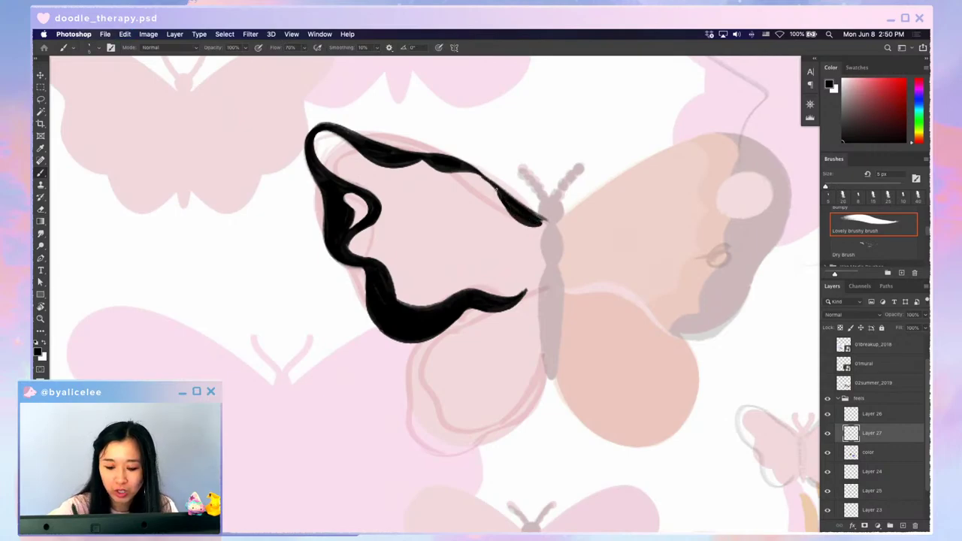
- Erase the thin line joining the third patch to the rest of the border and touch up the patch's outline
{"action": "key", "text": "e"}
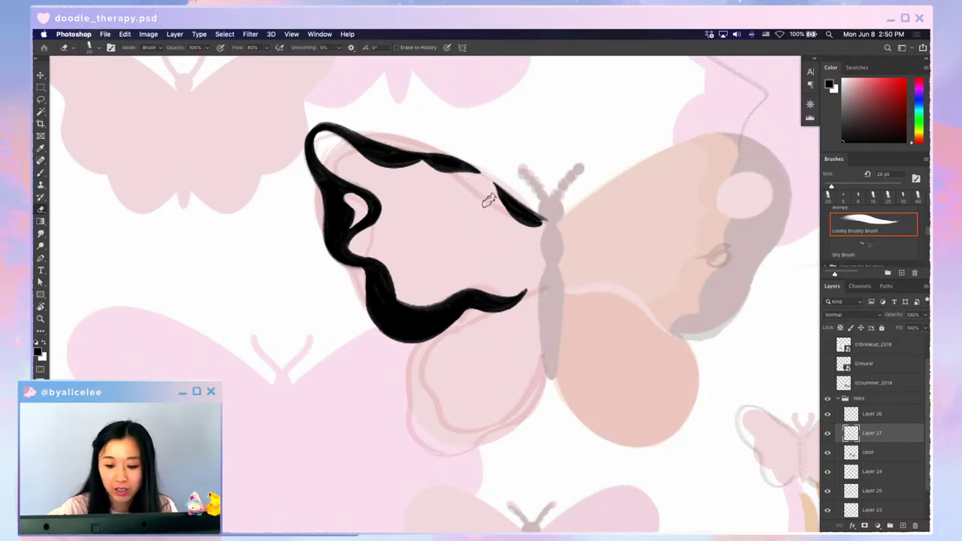
{"action": "mouse_move", "coordinate": [493, 184]}
{"action": "left_mouse_down"}
{"action": "mouse_move", "coordinate": [509, 234]}
{"action": "mouse_move", "coordinate": [550, 235]}
{"action": "left_mouse_up"}
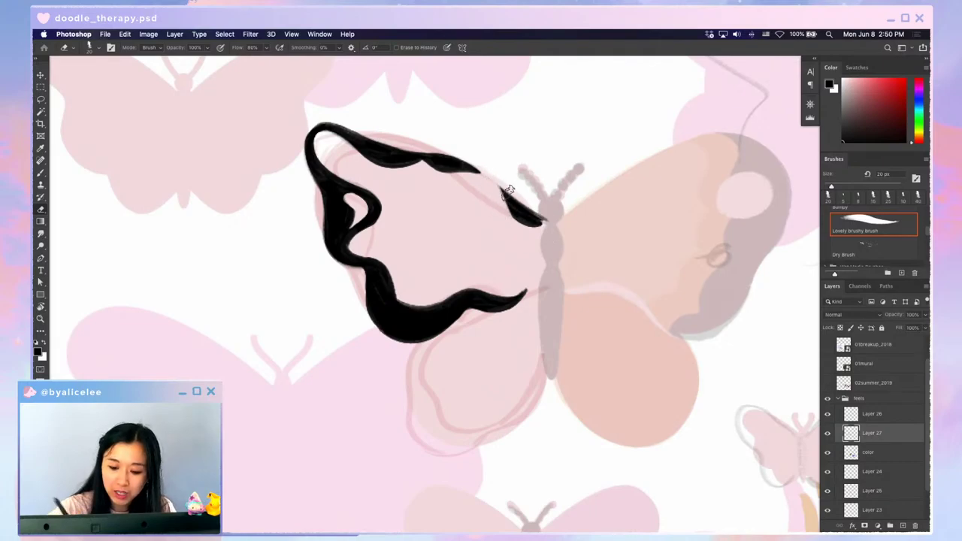
{"action": "key", "text": "b"}
{"action": "mouse_move", "coordinate": [509, 192]}
{"action": "left_mouse_down"}
{"action": "mouse_move", "coordinate": [516, 210]}
{"action": "mouse_move", "coordinate": [513, 200]}
{"action": "mouse_move", "coordinate": [543, 225]}
{"action": "left_mouse_up"}
{"action": "key", "text": "bracketleft"}
{"action": "key", "text": "super+z"}
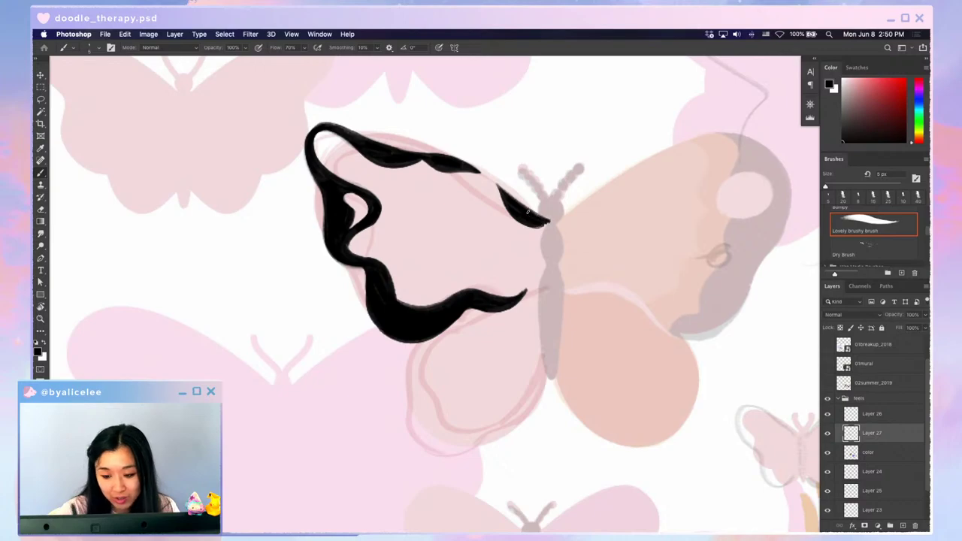
- Move the separated black patch slightly up and toward the wing tip, and clear the selection
{"action": "key", "text": "super+a"}
{"action": "key", "text": "v"}
{"action": "left_click_drag", "start_coordinate": [534, 217], "coordinate": [528, 213]}
{"action": "key", "text": "super+d"}
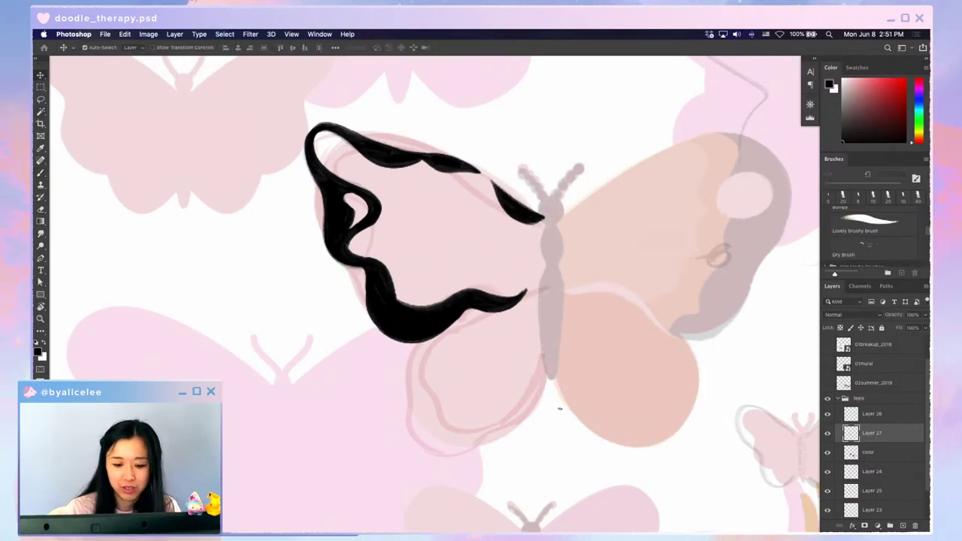
- Thicken the inner side of the black loop on the wing's outer edge
{"action": "key", "text": "b"}
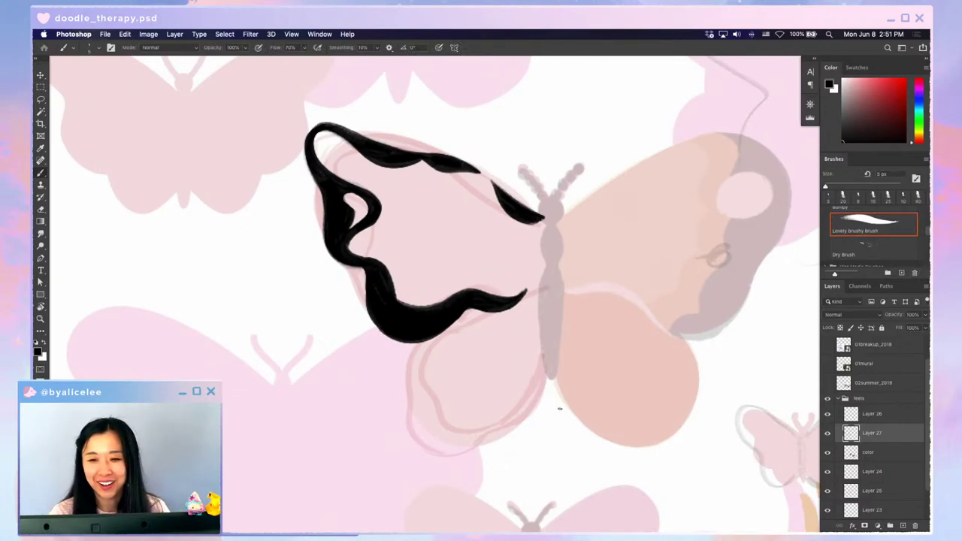
{"action": "left_click_drag", "start_coordinate": [324, 164], "coordinate": [379, 197]}
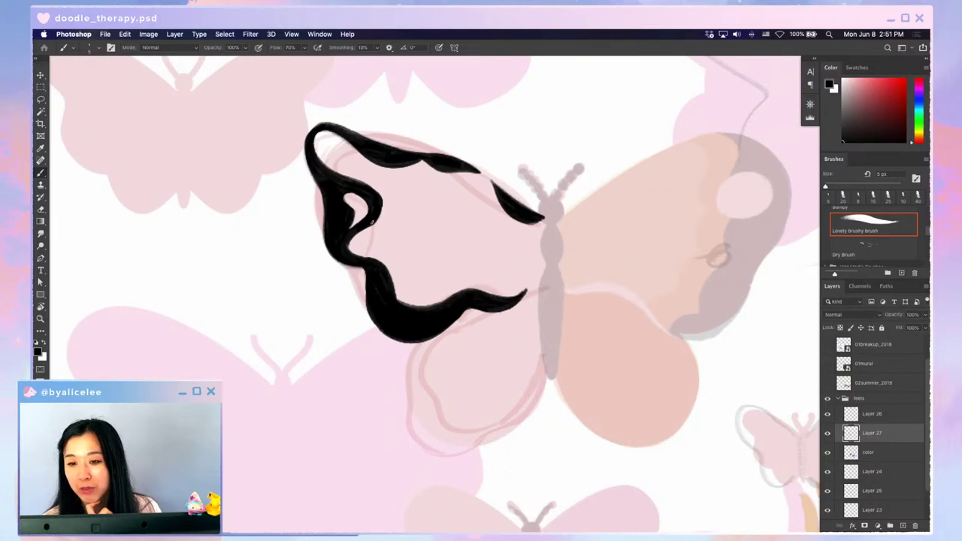
{"action": "key", "text": "e"}
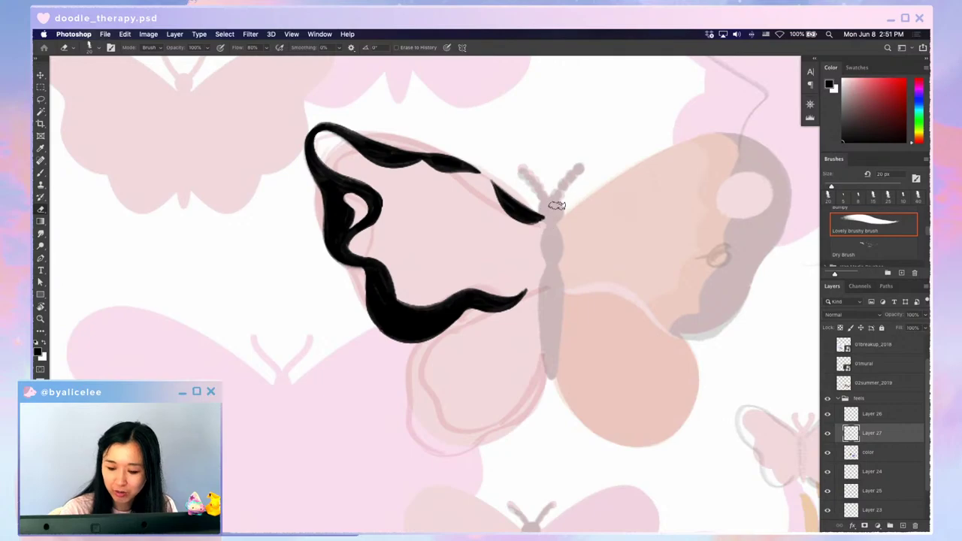
- Shift the separated black patch slightly downward beside the body and clear the selection
{"action": "key", "text": "v"}
{"action": "left_click_drag", "start_coordinate": [531, 217], "coordinate": [529, 224]}
{"action": "key", "text": "super+d"}
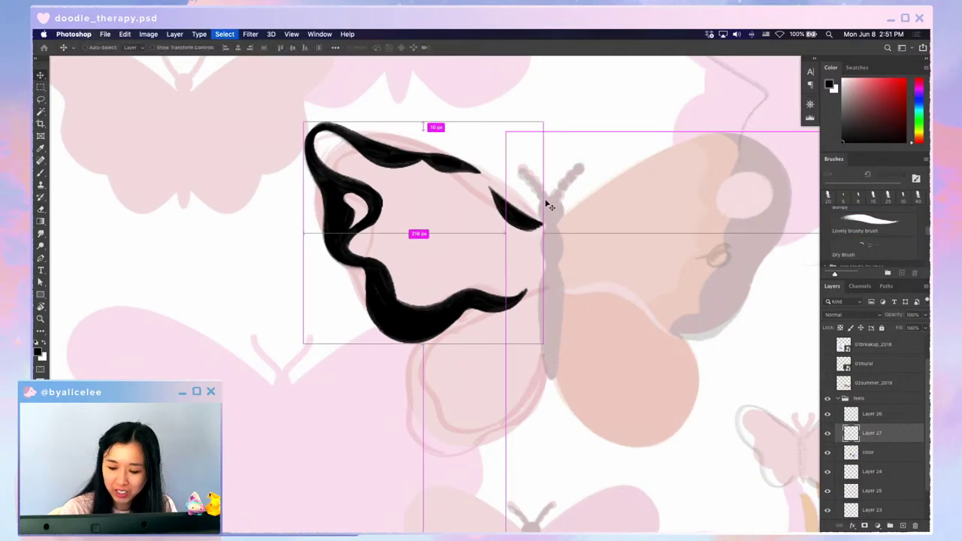
- Select the main black wing border, rotate it slightly clockwise, shift it away from the body, and deselect it
{"action": "key", "text": "w"}
{"action": "left_click", "coordinate": [453, 166]}
{"action": "key", "text": "super+t"}
{"action": "left_click_drag", "start_coordinate": [547, 124], "coordinate": [559, 140]}
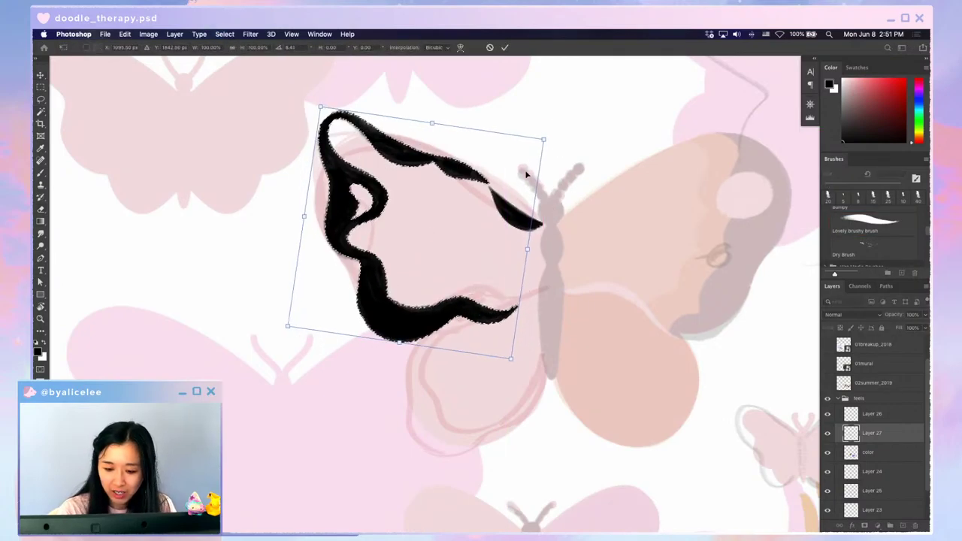
{"action": "left_click_drag", "start_coordinate": [525, 174], "coordinate": [520, 174]}
{"action": "key", "text": "Return"}
{"action": "key", "text": "super+d"}
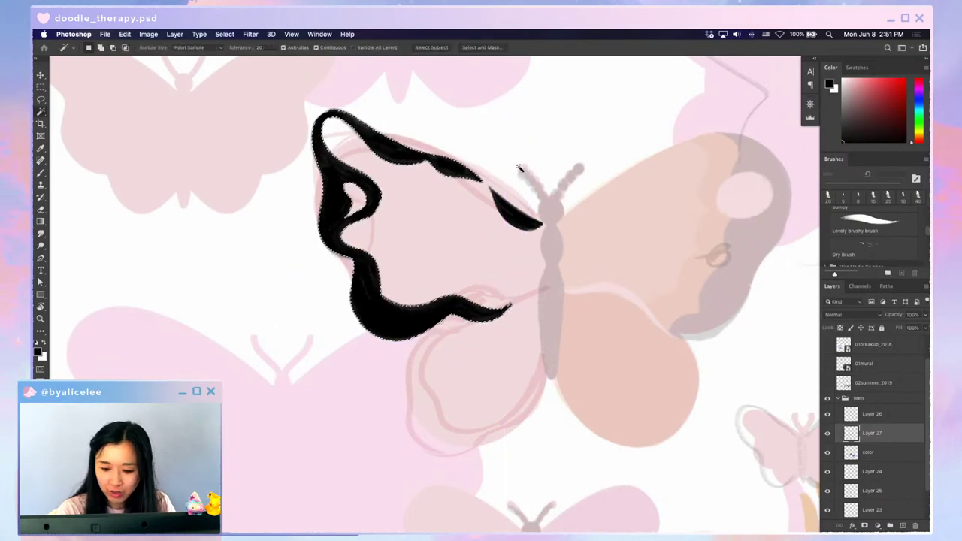
- Select the separated black patch beside the body, nudge it slightly, and deselect it
{"action": "key", "text": "w"}
{"action": "key", "text": "b"}
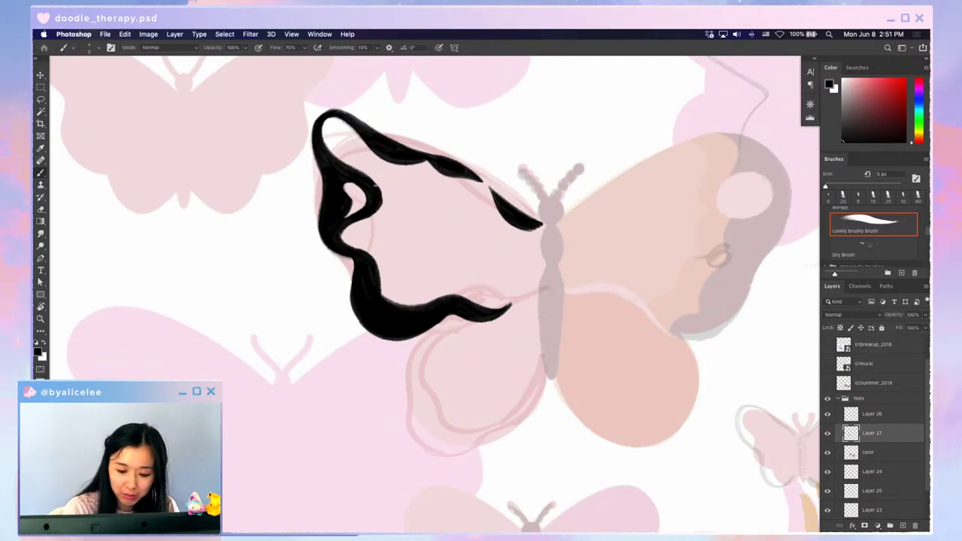
{"action": "key", "text": "w"}
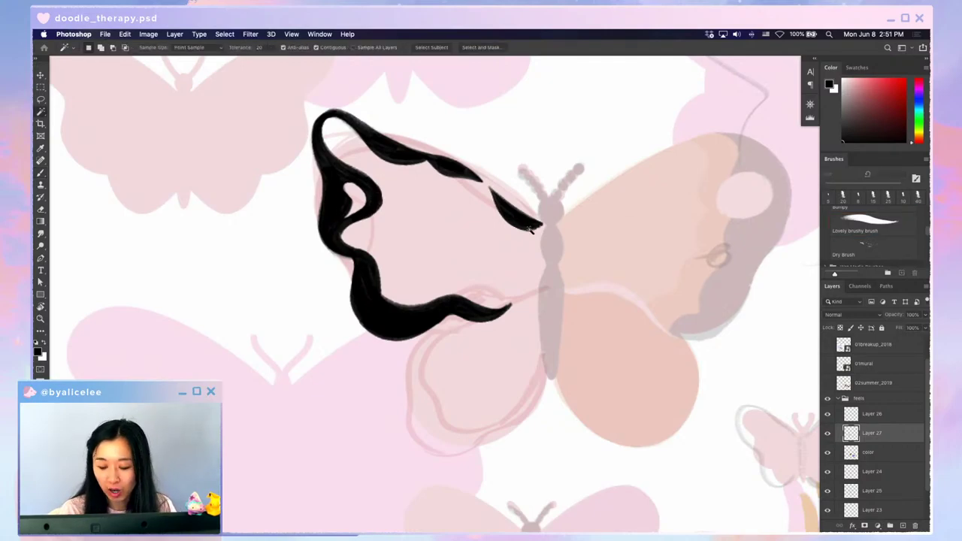
{"action": "left_click", "coordinate": [531, 228]}
{"action": "key", "text": "v"}
{"action": "left_click_drag", "start_coordinate": [532, 228], "coordinate": [533, 230]}
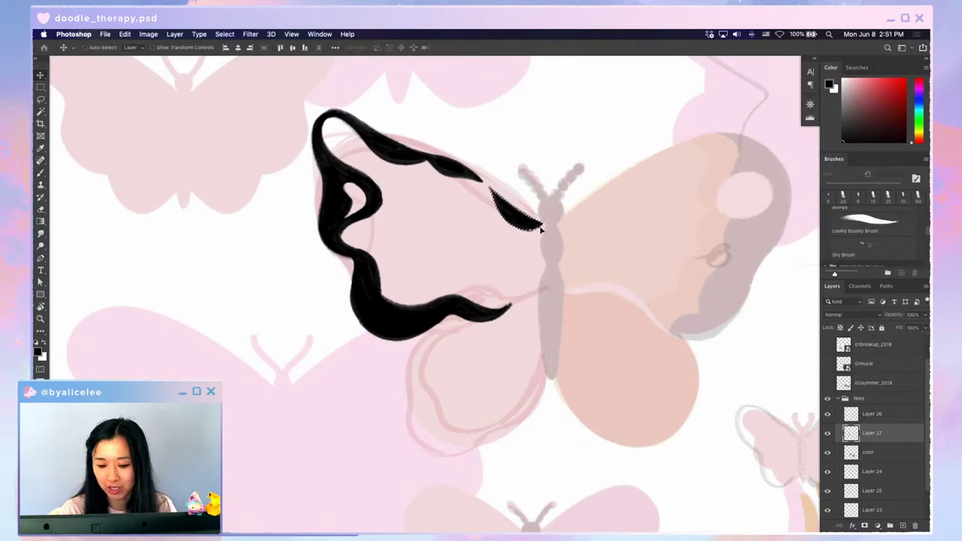
{"action": "key", "text": "ctrl+d"}
- Select the main black wing border, transform it slightly so its lower arm sits higher, and deselect it
{"action": "key", "text": "r"}
{"action": "mouse_move", "coordinate": [546, 408]}
{"action": "left_mouse_down"}
{"action": "mouse_move", "coordinate": [482, 433]}
{"action": "mouse_move", "coordinate": [459, 415]}
{"action": "left_mouse_up"}
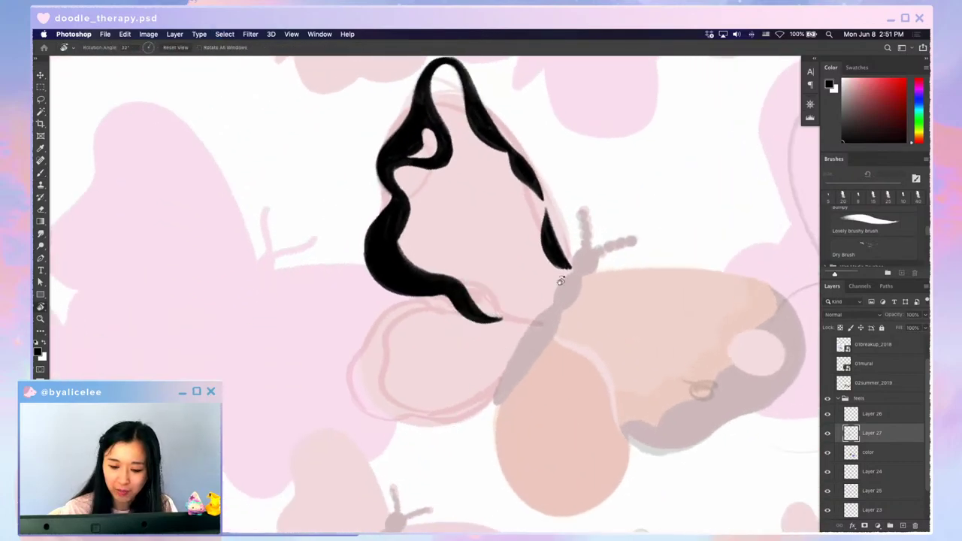
{"action": "key", "text": "b"}
{"action": "key", "text": "Escape"}
{"action": "key", "text": "w"}
{"action": "left_click", "coordinate": [504, 309]}
{"action": "key", "text": "ctrl+t"}
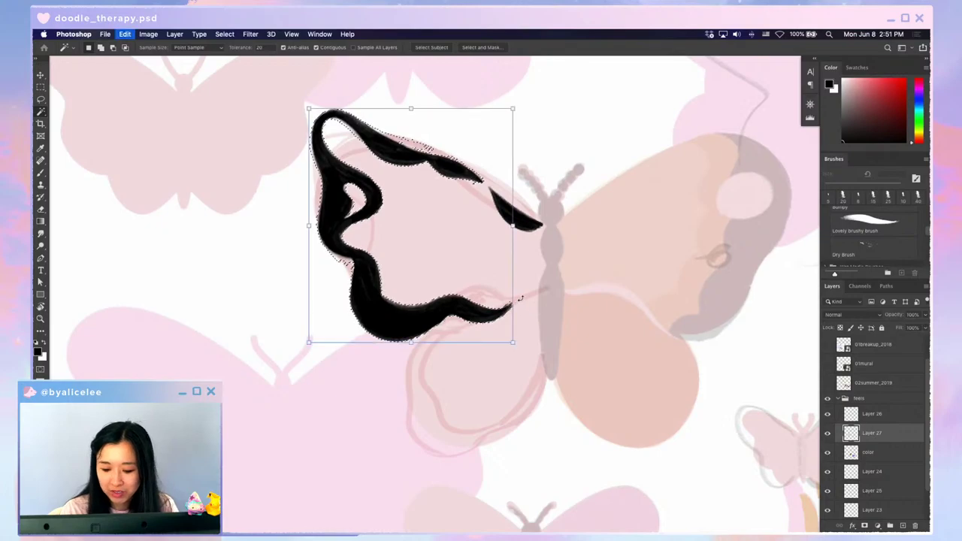
{"action": "left_click_drag", "start_coordinate": [512, 341], "coordinate": [509, 325]}
{"action": "key", "text": "Return"}
{"action": "key", "text": "ctrl+d"}
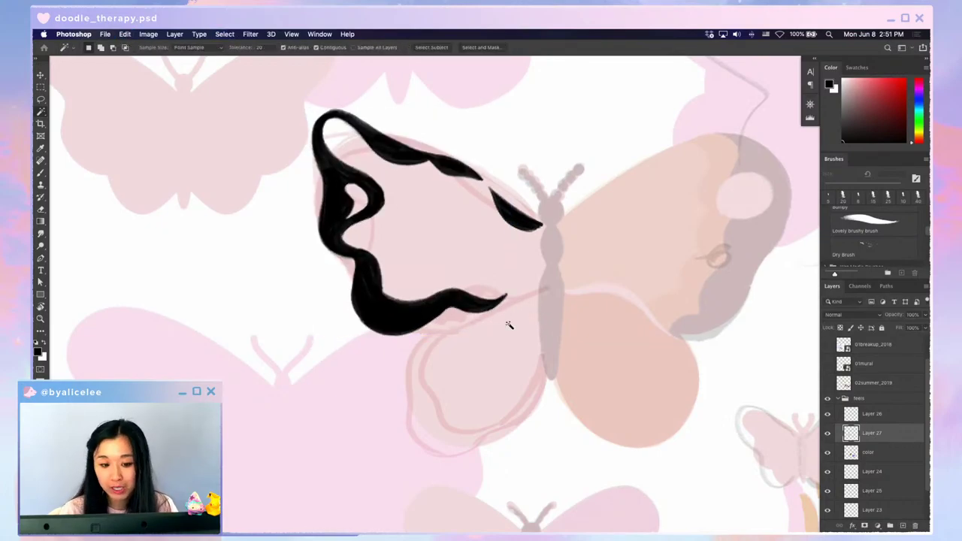
- Outline a wavy forked marking in the centre of the left upper wing and fill it with black
{"action": "key", "text": "v"}
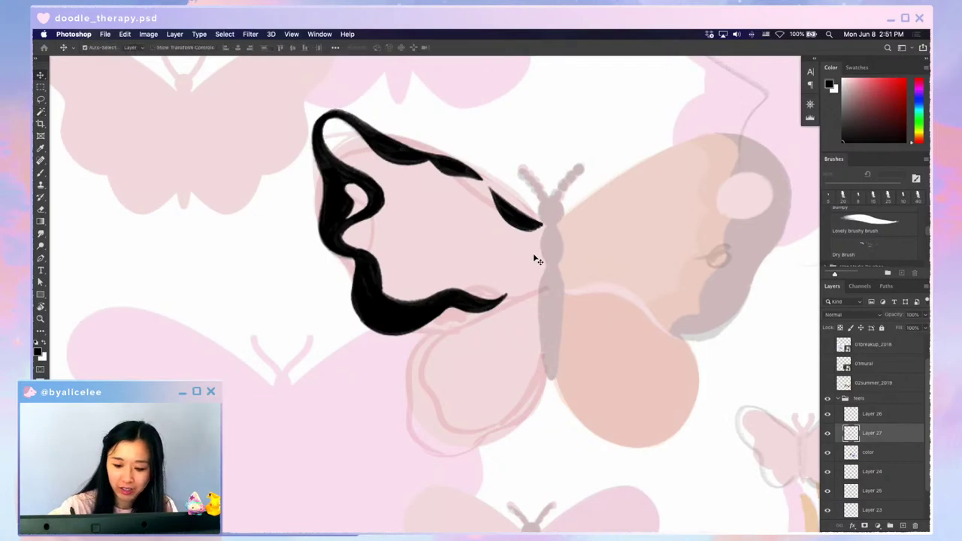
{"action": "key", "text": "b"}
{"action": "mouse_move", "coordinate": [529, 255]}
{"action": "left_mouse_down"}
{"action": "mouse_move", "coordinate": [437, 198]}
{"action": "mouse_move", "coordinate": [440, 221]}
{"action": "mouse_move", "coordinate": [386, 244]}
{"action": "mouse_move", "coordinate": [439, 273]}
{"action": "mouse_move", "coordinate": [532, 263]}
{"action": "mouse_move", "coordinate": [486, 253]}
{"action": "mouse_move", "coordinate": [477, 260]}
{"action": "mouse_move", "coordinate": [529, 260]}
{"action": "left_mouse_up"}
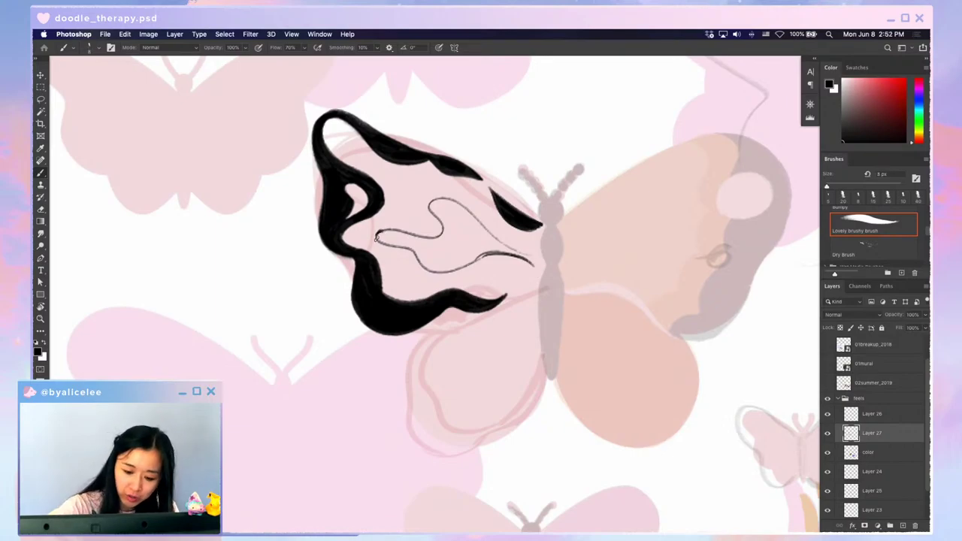
{"action": "mouse_move", "coordinate": [376, 238]}
{"action": "left_mouse_down"}
{"action": "mouse_move", "coordinate": [428, 251]}
{"action": "mouse_move", "coordinate": [377, 236]}
{"action": "mouse_move", "coordinate": [430, 239]}
{"action": "mouse_move", "coordinate": [449, 228]}
{"action": "mouse_move", "coordinate": [434, 215]}
{"action": "mouse_move", "coordinate": [452, 204]}
{"action": "mouse_move", "coordinate": [485, 234]}
{"action": "left_mouse_up"}
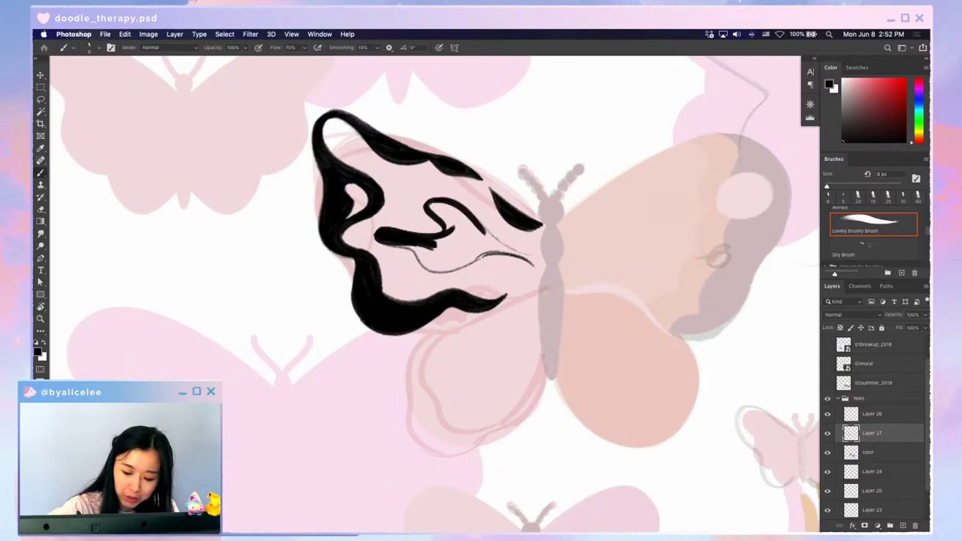
{"action": "mouse_move", "coordinate": [429, 206]}
{"action": "left_mouse_down"}
{"action": "mouse_move", "coordinate": [537, 259]}
{"action": "mouse_move", "coordinate": [483, 245]}
{"action": "mouse_move", "coordinate": [460, 227]}
{"action": "mouse_move", "coordinate": [464, 244]}
{"action": "left_mouse_up"}
{"action": "mouse_move", "coordinate": [384, 240]}
{"action": "left_mouse_down"}
{"action": "mouse_move", "coordinate": [449, 267]}
{"action": "mouse_move", "coordinate": [415, 245]}
{"action": "mouse_move", "coordinate": [465, 253]}
{"action": "mouse_move", "coordinate": [465, 261]}
{"action": "mouse_move", "coordinate": [468, 215]}
{"action": "mouse_move", "coordinate": [420, 249]}
{"action": "mouse_move", "coordinate": [402, 236]}
{"action": "mouse_move", "coordinate": [396, 241]}
{"action": "mouse_move", "coordinate": [414, 257]}
{"action": "mouse_move", "coordinate": [399, 245]}
{"action": "mouse_move", "coordinate": [419, 255]}
{"action": "mouse_move", "coordinate": [463, 234]}
{"action": "mouse_move", "coordinate": [431, 248]}
{"action": "mouse_move", "coordinate": [444, 263]}
{"action": "mouse_move", "coordinate": [425, 246]}
{"action": "mouse_move", "coordinate": [449, 229]}
{"action": "left_mouse_up"}
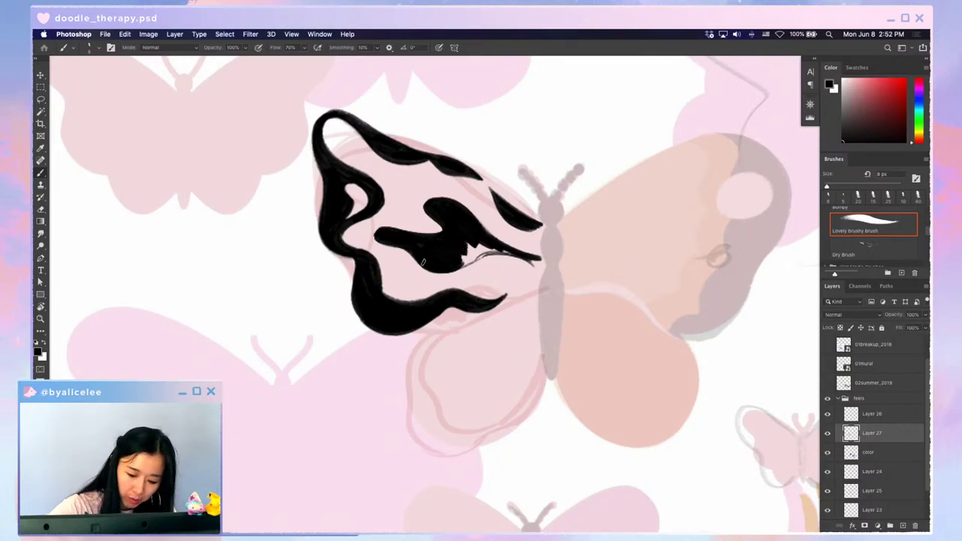
{"action": "mouse_move", "coordinate": [424, 263]}
{"action": "left_mouse_down"}
{"action": "mouse_move", "coordinate": [453, 270]}
{"action": "mouse_move", "coordinate": [487, 258]}
{"action": "left_mouse_up"}
- Widen the forked marking's stem where it meets the body and smooth the marking's adjoining edge
{"action": "key", "text": "e"}
{"action": "key", "text": "r"}
{"action": "mouse_move", "coordinate": [453, 382]}
{"action": "left_mouse_down"}
{"action": "mouse_move", "coordinate": [474, 378]}
{"action": "mouse_move", "coordinate": [564, 306]}
{"action": "left_mouse_up"}
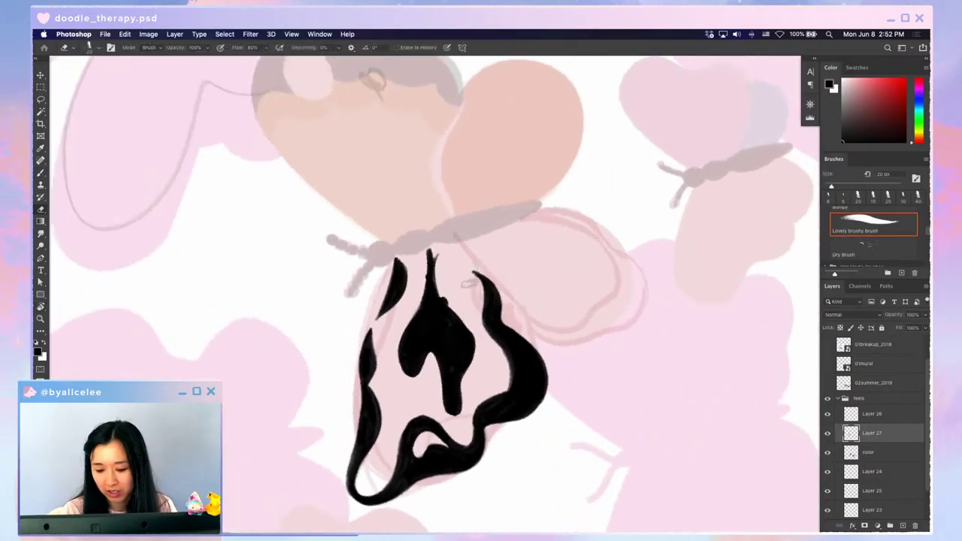
{"action": "key", "text": "b"}
{"action": "mouse_move", "coordinate": [450, 298]}
{"action": "left_mouse_down"}
{"action": "mouse_move", "coordinate": [442, 261]}
{"action": "mouse_move", "coordinate": [439, 293]}
{"action": "left_mouse_up"}
{"action": "mouse_move", "coordinate": [440, 248]}
{"action": "left_mouse_down"}
{"action": "mouse_move", "coordinate": [440, 296]}
{"action": "mouse_move", "coordinate": [438, 269]}
{"action": "mouse_move", "coordinate": [476, 350]}
{"action": "left_mouse_up"}
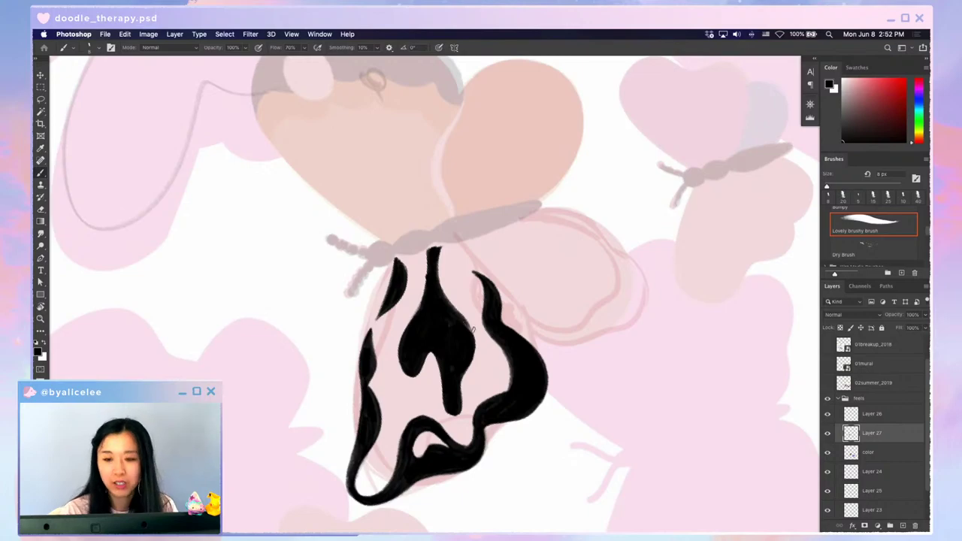
{"action": "key", "text": "Escape"}
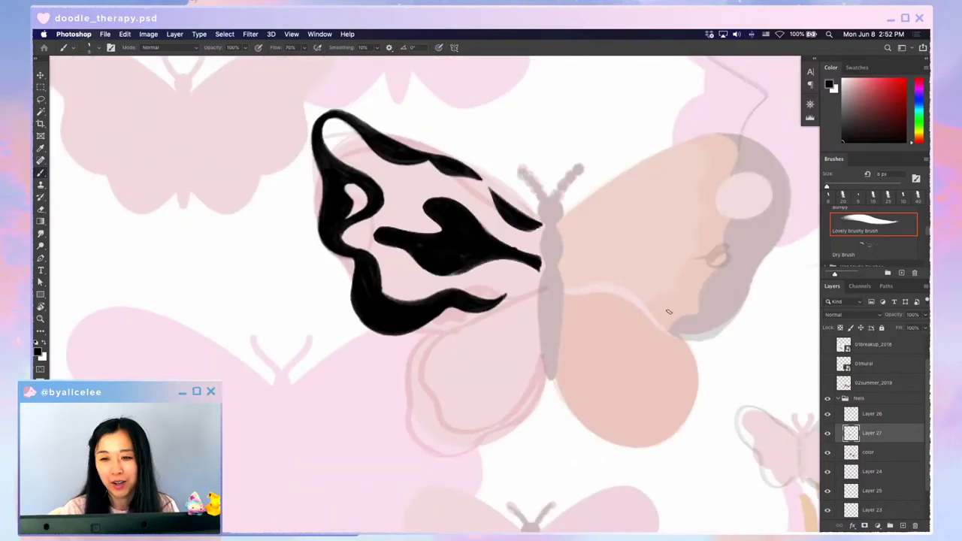
- Trim the opposite edge of the marking's stem with the eraser and smooth it with black brush strokes
{"action": "key", "text": "r"}
{"action": "mouse_move", "coordinate": [579, 412]}
{"action": "left_mouse_down"}
{"action": "mouse_move", "coordinate": [505, 425]}
{"action": "mouse_move", "coordinate": [421, 402]}
{"action": "left_mouse_up"}
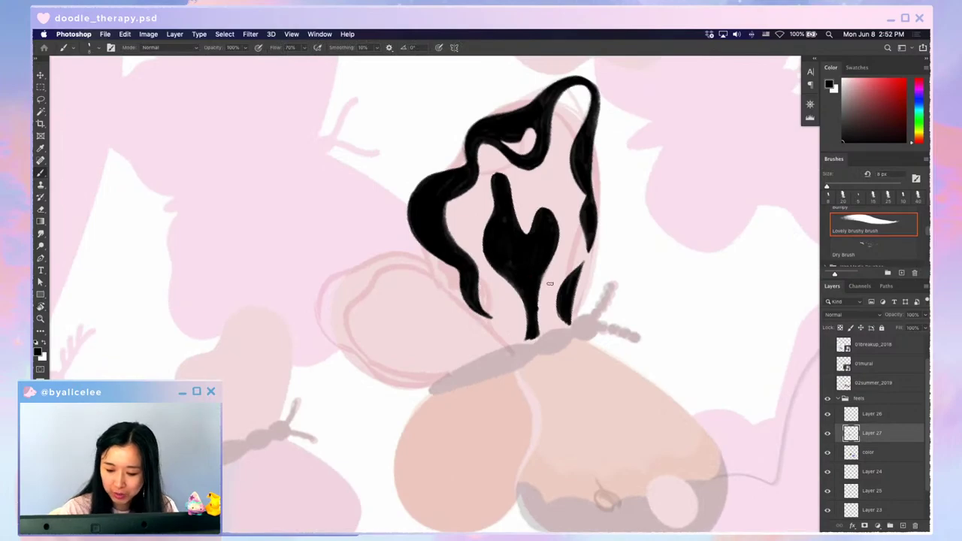
{"action": "key", "text": "e"}
{"action": "left_click_drag", "start_coordinate": [542, 291], "coordinate": [540, 336]}
{"action": "key", "text": "b"}
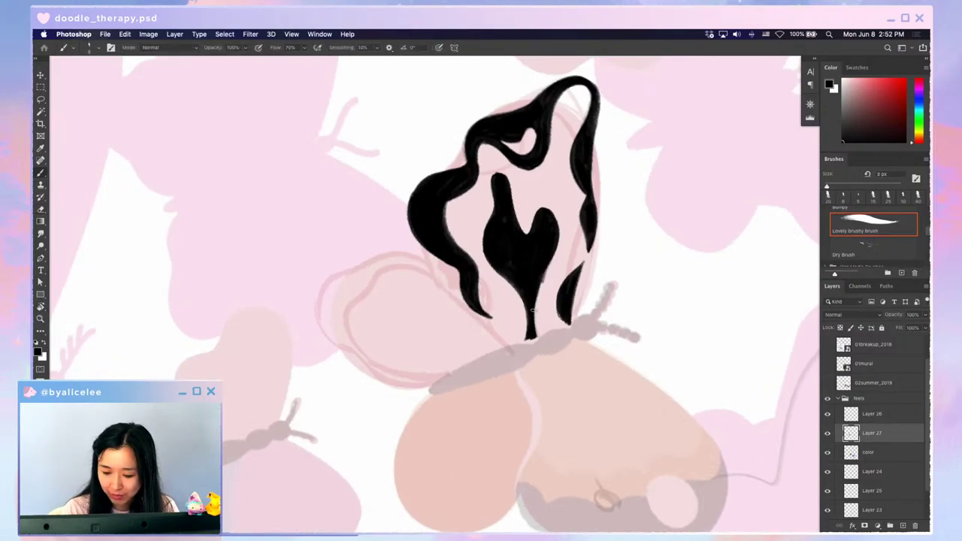
{"action": "left_click_drag", "start_coordinate": [541, 285], "coordinate": [538, 336]}
{"action": "key", "text": "Escape"}
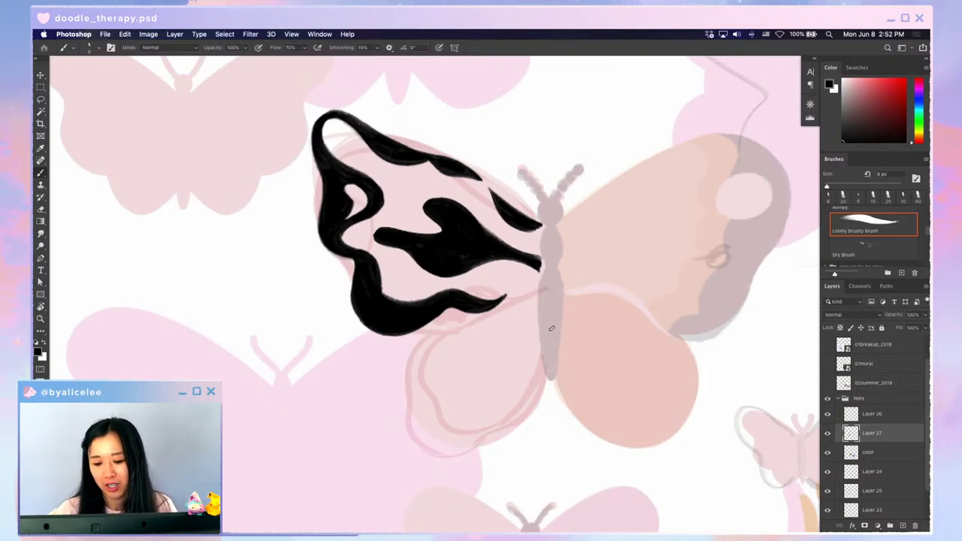
- Select the separated black patch beside the body, nudge it slightly away from the body, deselect it, and touch up its tip
{"action": "key", "text": "l"}
{"action": "left_click_drag", "start_coordinate": [548, 216], "coordinate": [530, 221]}
{"action": "key", "text": "v"}
{"action": "key", "text": "super+d"}
{"action": "key", "text": "e"}
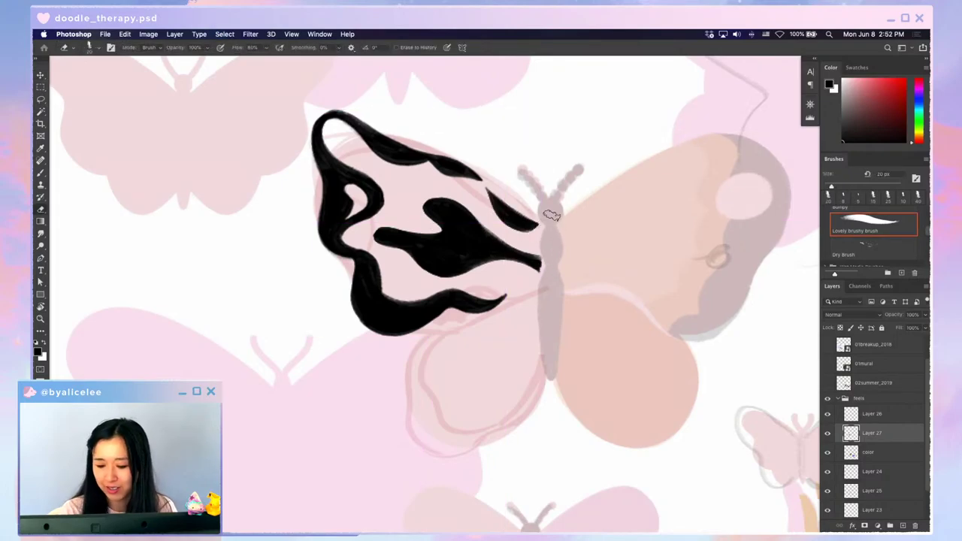
{"action": "key", "text": "r"}
{"action": "mouse_move", "coordinate": [546, 222]}
{"action": "left_mouse_down"}
{"action": "mouse_move", "coordinate": [624, 384]}
{"action": "mouse_move", "coordinate": [578, 333]}
{"action": "mouse_move", "coordinate": [552, 222]}
{"action": "mouse_move", "coordinate": [567, 268]}
{"action": "left_mouse_up"}
{"action": "key", "text": "b"}
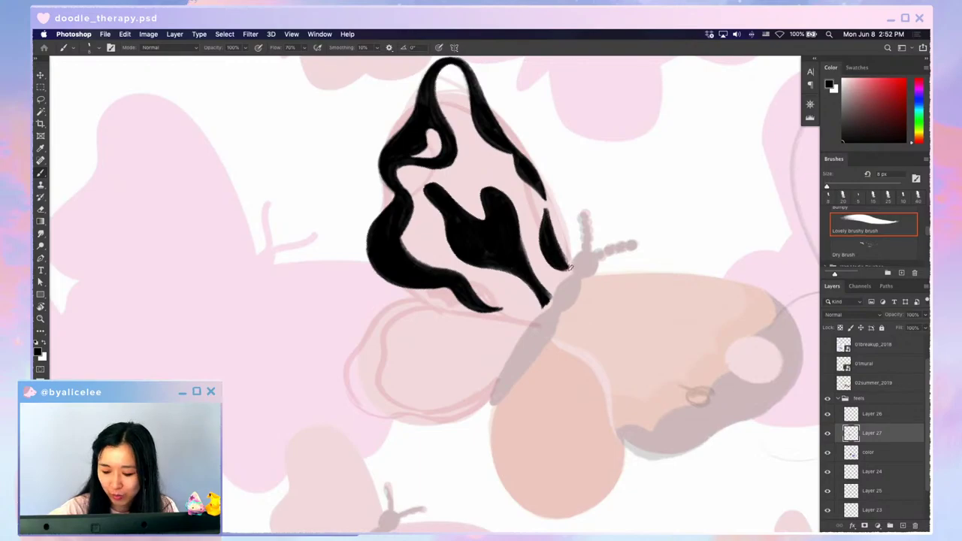
{"action": "key", "text": "Escape"}
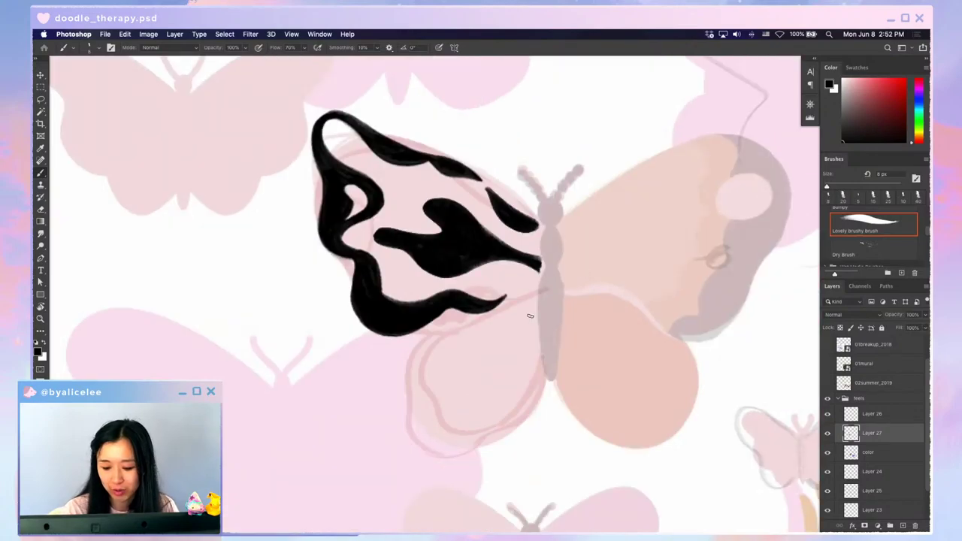
- Erase an elongated opening inside the central black marking and refine the opening's edges with the brush
{"action": "key", "text": "super+minus"}
{"action": "key", "text": "super+minus"}
{"action": "key", "text": "super+plus"}
{"action": "key", "text": "super+plus"}
{"action": "key", "text": "super+plus"}
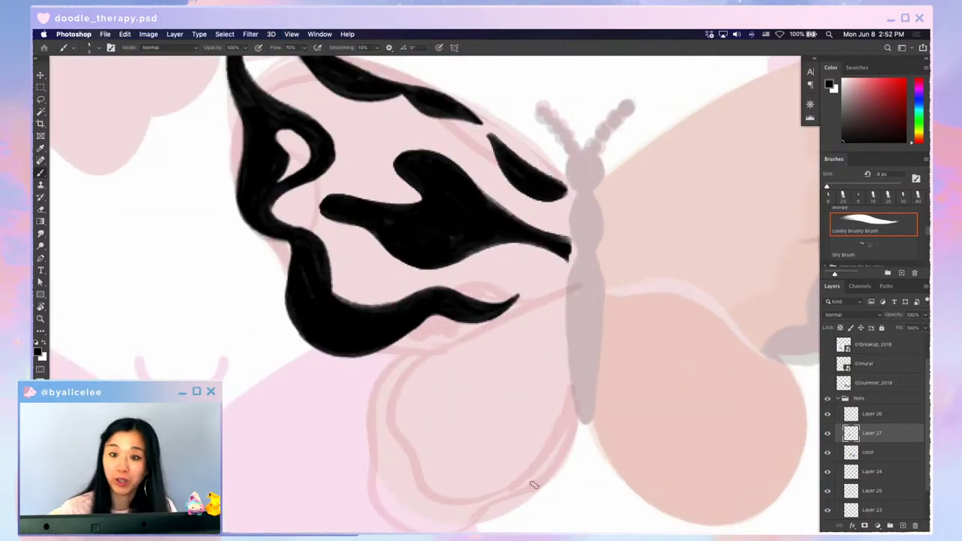
{"action": "left_click_drag", "start_coordinate": [603, 299], "coordinate": [540, 402]}
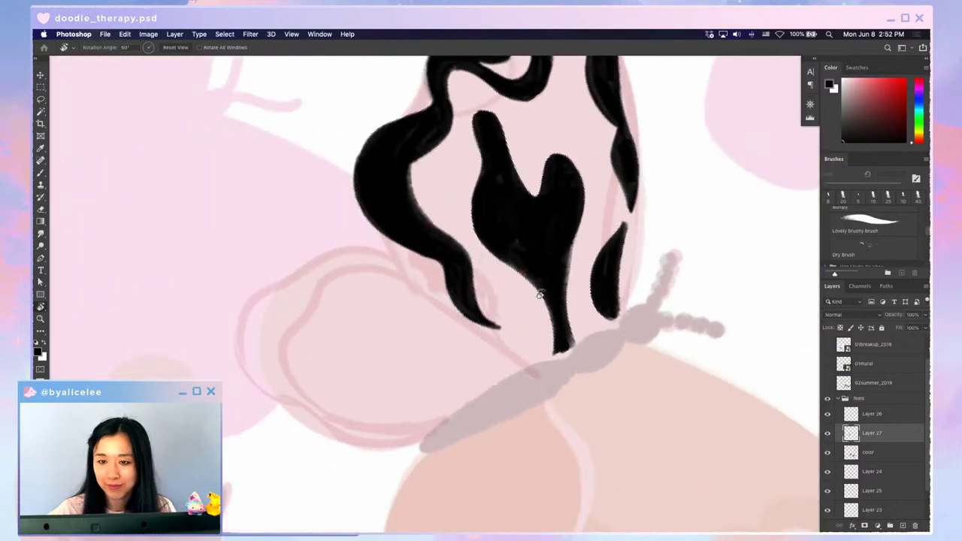
{"action": "key", "text": "e"}
{"action": "mouse_move", "coordinate": [499, 192]}
{"action": "left_mouse_down"}
{"action": "mouse_move", "coordinate": [531, 218]}
{"action": "mouse_move", "coordinate": [514, 213]}
{"action": "mouse_move", "coordinate": [531, 236]}
{"action": "mouse_move", "coordinate": [507, 197]}
{"action": "mouse_move", "coordinate": [490, 200]}
{"action": "mouse_move", "coordinate": [540, 257]}
{"action": "left_mouse_up"}
{"action": "key", "text": "b"}
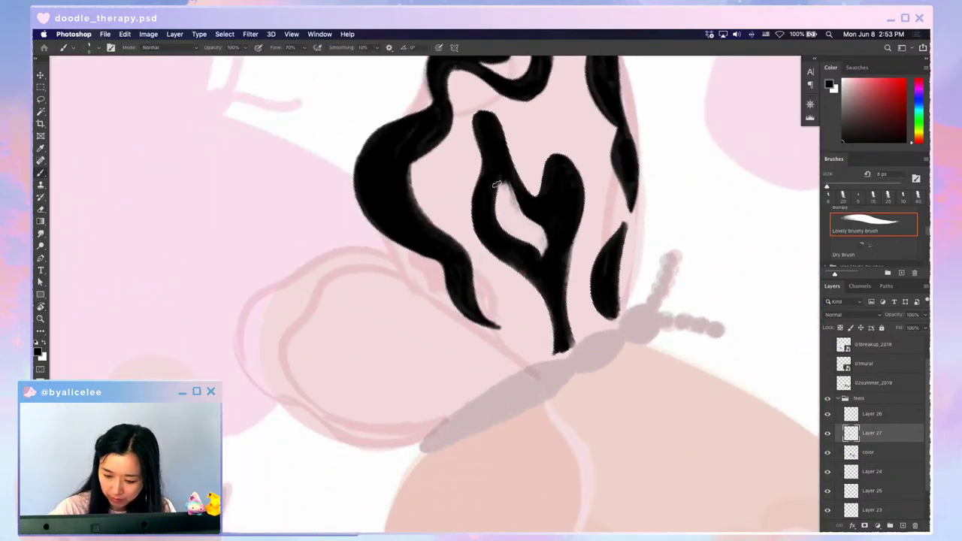
{"action": "mouse_move", "coordinate": [497, 184]}
{"action": "left_mouse_down"}
{"action": "mouse_move", "coordinate": [518, 192]}
{"action": "mouse_move", "coordinate": [545, 253]}
{"action": "left_mouse_up"}
{"action": "left_click_drag", "start_coordinate": [531, 215], "coordinate": [544, 259]}
{"action": "key", "text": "Escape"}
{"action": "key", "text": "e"}
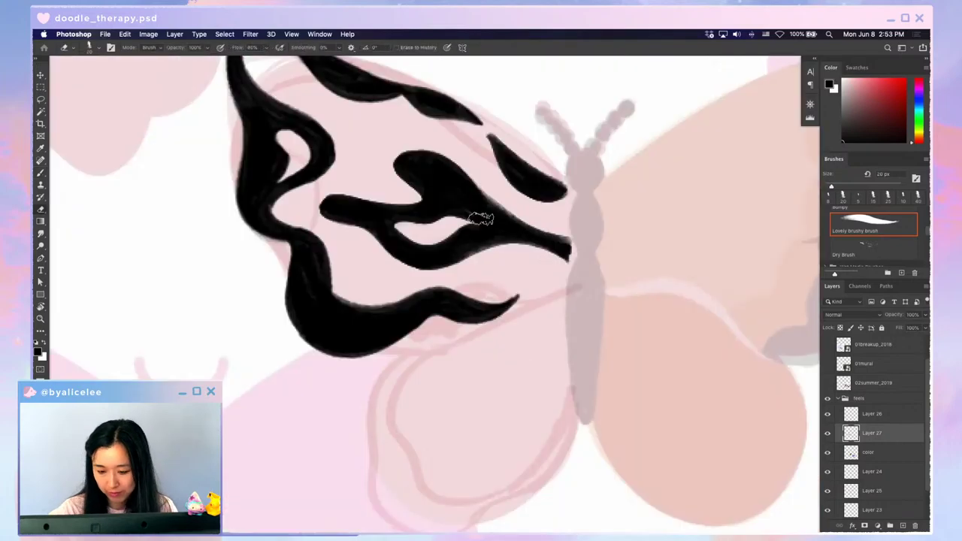
- Duplicate the left wing pattern layer, flip the copy horizontally, and place it over the opposite upper wing
{"action": "key", "text": "b"}
{"action": "key", "text": "ctrl+0"}
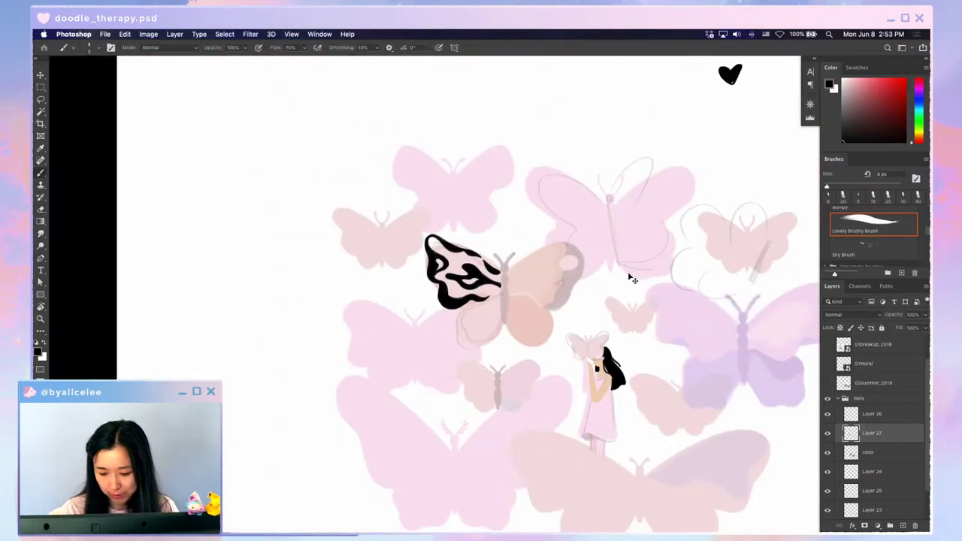
{"action": "key", "text": "super+equal"}
{"action": "key", "text": "super+equal"}
{"action": "key", "text": "super+equal"}
{"action": "left_click_drag", "start_coordinate": [580, 279], "coordinate": [539, 266]}
{"action": "key", "text": "v"}
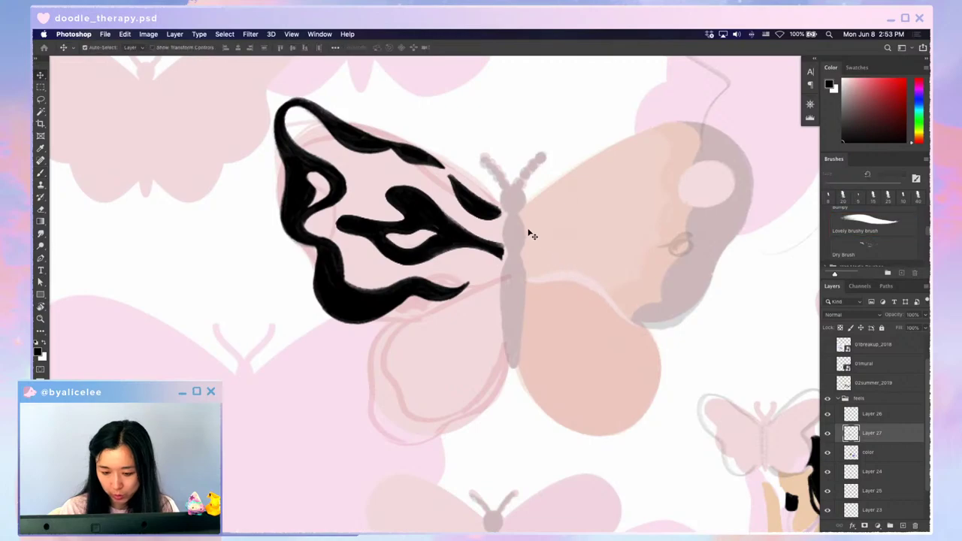
{"action": "left_click_drag", "start_coordinate": [490, 203], "coordinate": [737, 221]}
{"action": "key", "text": "super+z"}
{"action": "key", "text": "super+j"}
{"action": "key", "text": "super+t"}
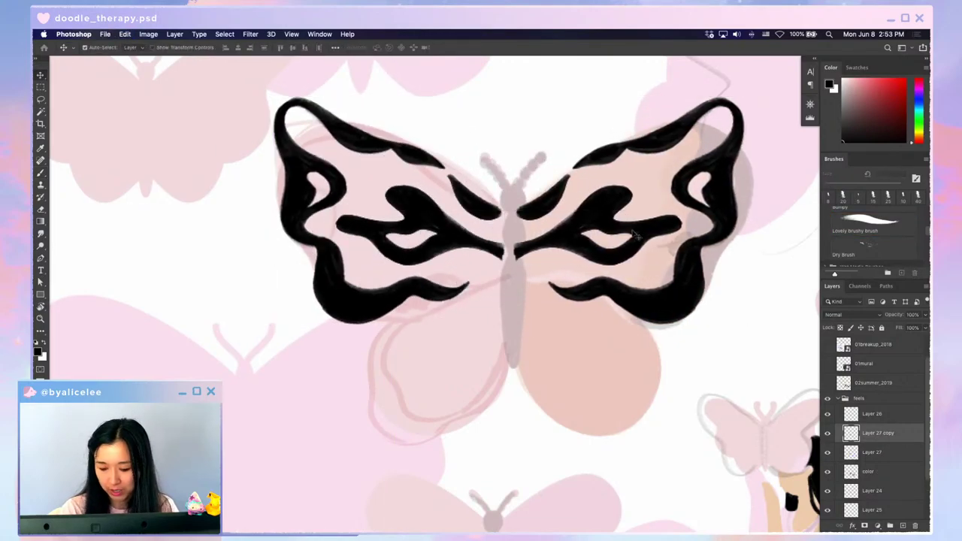
{"action": "left_click_drag", "start_coordinate": [556, 202], "coordinate": [555, 201]}
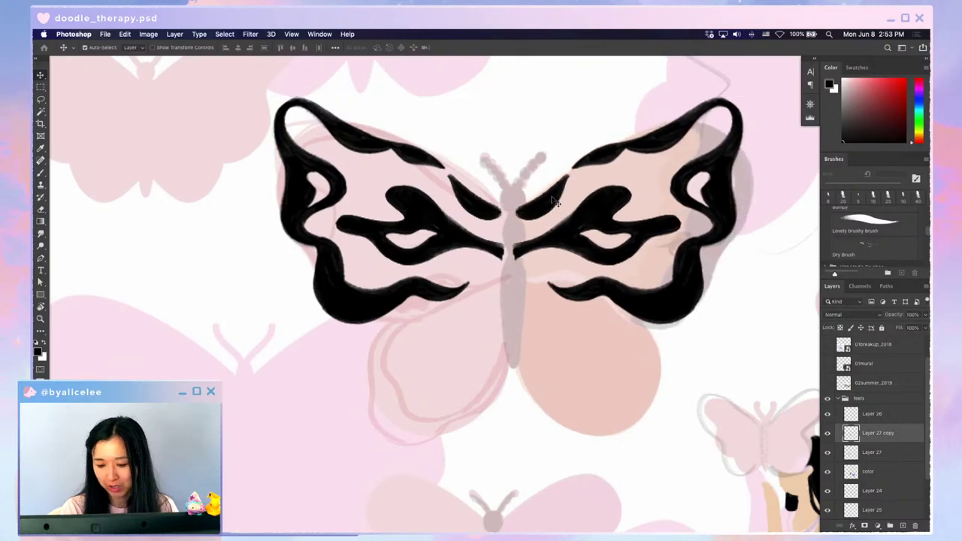
- Undo the mirrored pattern's placement and reposition it closer to the body on the right upper wing
{"action": "key", "text": "ctrl+z"}
{"action": "key", "text": "ctrl+z"}
{"action": "key", "text": "ctrl+z"}
{"action": "key", "text": "ctrl+z"}
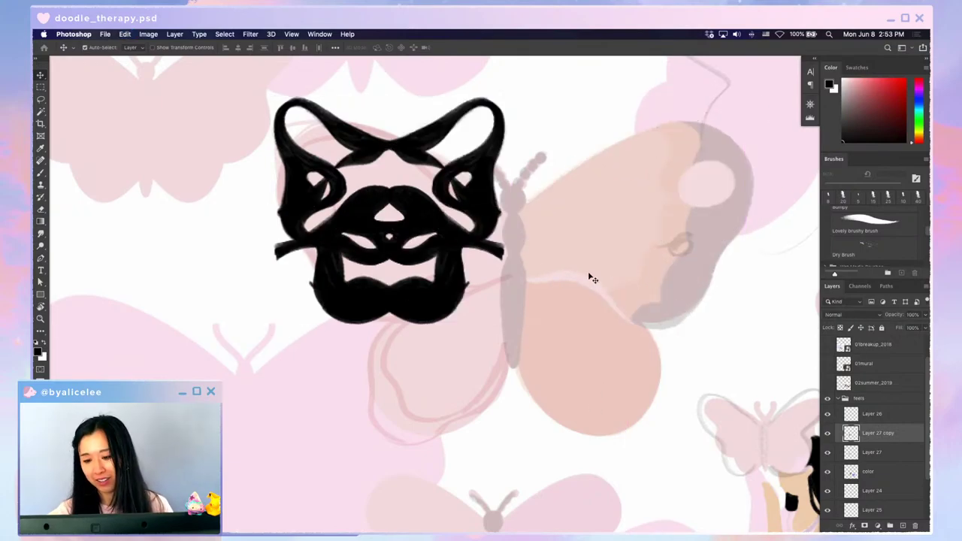
{"action": "key", "text": "ctrl+z"}
{"action": "key", "text": "ctrl+shift+z"}
{"action": "left_click_drag", "start_coordinate": [488, 218], "coordinate": [720, 248]}
{"action": "key", "text": "super+minus"}
{"action": "key", "text": "super+minus"}
{"action": "key", "text": "super+minus"}
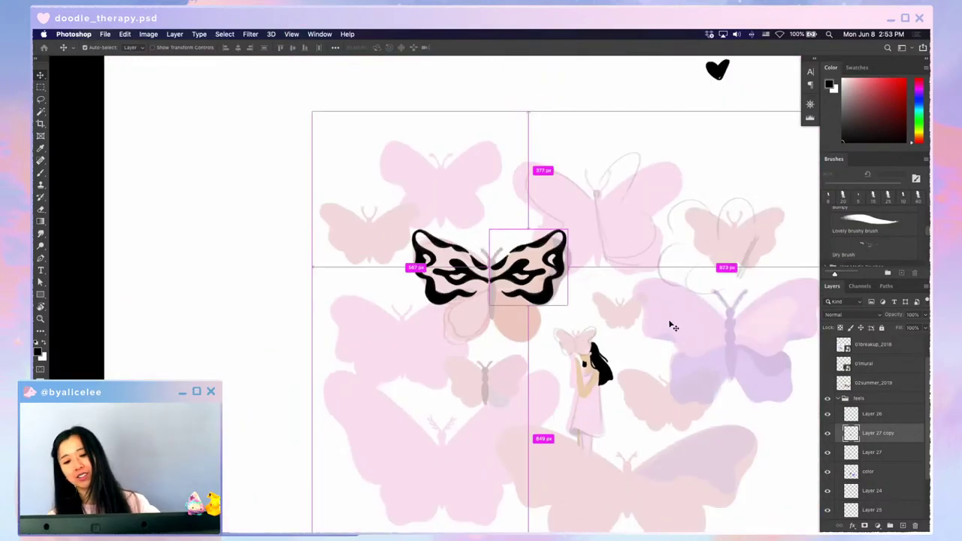
- Separate the left wing's central black marking onto its own layer and move it down over the lower left wing
{"action": "key", "text": "super+equal"}
{"action": "key", "text": "super+equal"}
{"action": "key", "text": "super+equal"}
{"action": "key", "text": "ctrl+shift+alt+n"}
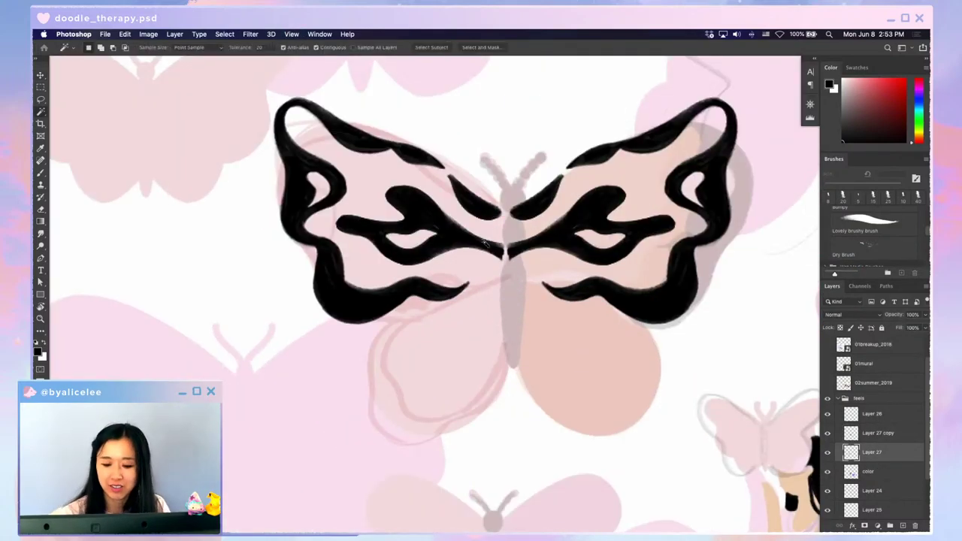
{"action": "key", "text": "w"}
{"action": "key", "text": "v"}
{"action": "left_click_drag", "start_coordinate": [484, 246], "coordinate": [474, 298]}
- Rotate and resize the separated marking to fit the lower left wing, with its stem touching the body
{"action": "key", "text": "super+t"}
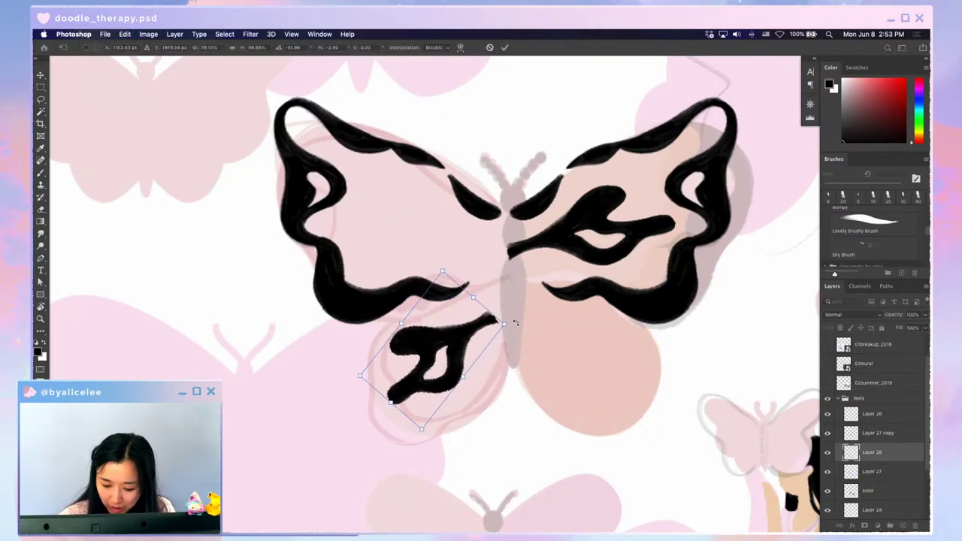
{"action": "left_click_drag", "start_coordinate": [517, 324], "coordinate": [514, 309]}
{"action": "mouse_move", "coordinate": [492, 320]}
{"action": "left_mouse_down"}
{"action": "mouse_move", "coordinate": [507, 323]}
{"action": "mouse_move", "coordinate": [507, 315]}
{"action": "left_mouse_up"}
{"action": "key", "text": "Return"}
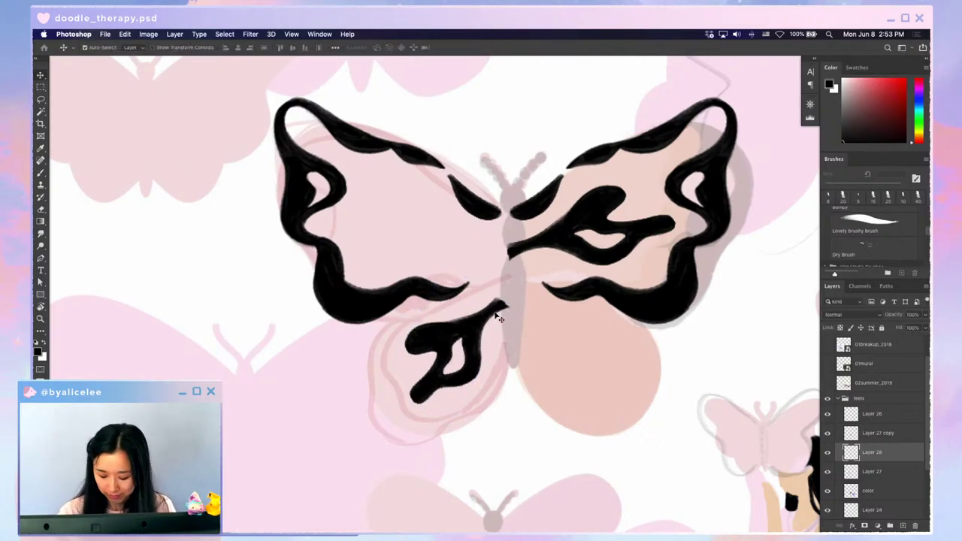
- Create a new layer beneath the lower wing marking and choose a muted rose-red colour for the 25 px brush
{"action": "key", "text": "ctrl+shift+n"}
{"action": "key", "text": "Return"}
{"action": "key", "text": "i"}
{"action": "left_click_drag", "start_coordinate": [856, 111], "coordinate": [843, 97]}
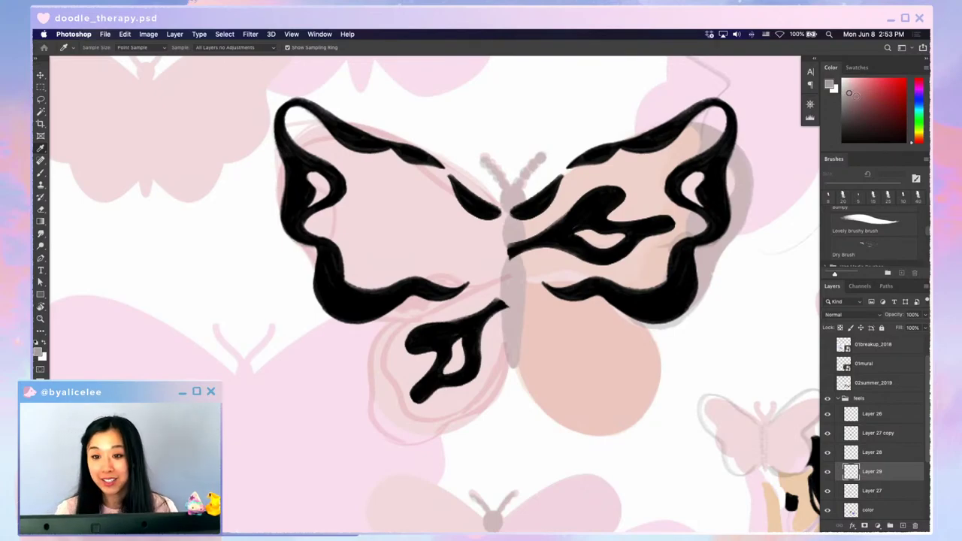
{"action": "key", "text": "b"}
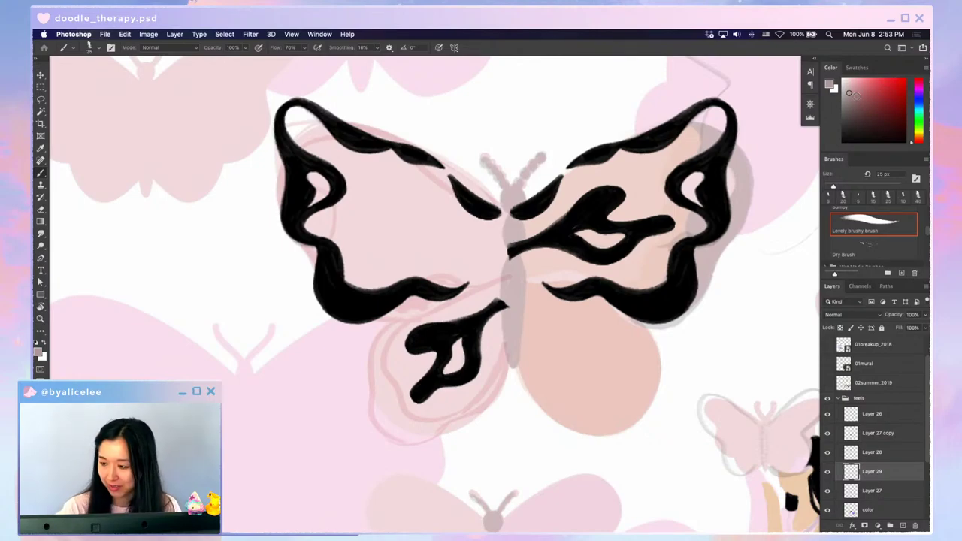
{"action": "left_click", "coordinate": [864, 88]}
- Paint the lower left wing as a solid rose-red shape behind the black marking, following the sketched outline
{"action": "mouse_move", "coordinate": [481, 286]}
{"action": "left_mouse_down"}
{"action": "mouse_move", "coordinate": [408, 312]}
{"action": "mouse_move", "coordinate": [394, 340]}
{"action": "mouse_move", "coordinate": [399, 425]}
{"action": "mouse_move", "coordinate": [423, 329]}
{"action": "mouse_move", "coordinate": [401, 328]}
{"action": "mouse_move", "coordinate": [396, 345]}
{"action": "mouse_move", "coordinate": [404, 426]}
{"action": "mouse_move", "coordinate": [379, 376]}
{"action": "mouse_move", "coordinate": [388, 424]}
{"action": "mouse_move", "coordinate": [466, 411]}
{"action": "mouse_move", "coordinate": [415, 425]}
{"action": "mouse_move", "coordinate": [412, 437]}
{"action": "mouse_move", "coordinate": [475, 408]}
{"action": "mouse_move", "coordinate": [499, 345]}
{"action": "mouse_move", "coordinate": [477, 380]}
{"action": "left_mouse_up"}
{"action": "mouse_move", "coordinate": [464, 344]}
{"action": "left_mouse_down"}
{"action": "mouse_move", "coordinate": [503, 284]}
{"action": "mouse_move", "coordinate": [410, 327]}
{"action": "mouse_move", "coordinate": [396, 406]}
{"action": "mouse_move", "coordinate": [404, 428]}
{"action": "mouse_move", "coordinate": [418, 422]}
{"action": "mouse_move", "coordinate": [440, 360]}
{"action": "mouse_move", "coordinate": [445, 383]}
{"action": "mouse_move", "coordinate": [457, 378]}
{"action": "mouse_move", "coordinate": [422, 429]}
{"action": "mouse_move", "coordinate": [474, 381]}
{"action": "left_mouse_up"}
{"action": "key", "text": "r"}
{"action": "mouse_move", "coordinate": [604, 357]}
{"action": "left_mouse_down"}
{"action": "mouse_move", "coordinate": [369, 365]}
{"action": "mouse_move", "coordinate": [363, 352]}
{"action": "left_mouse_up"}
{"action": "left_click_drag", "start_coordinate": [429, 220], "coordinate": [473, 265]}
- Reduce the eraser to 3 px and refine the rose-red wing's outer tip with the eraser and brush
{"action": "key", "text": "e"}
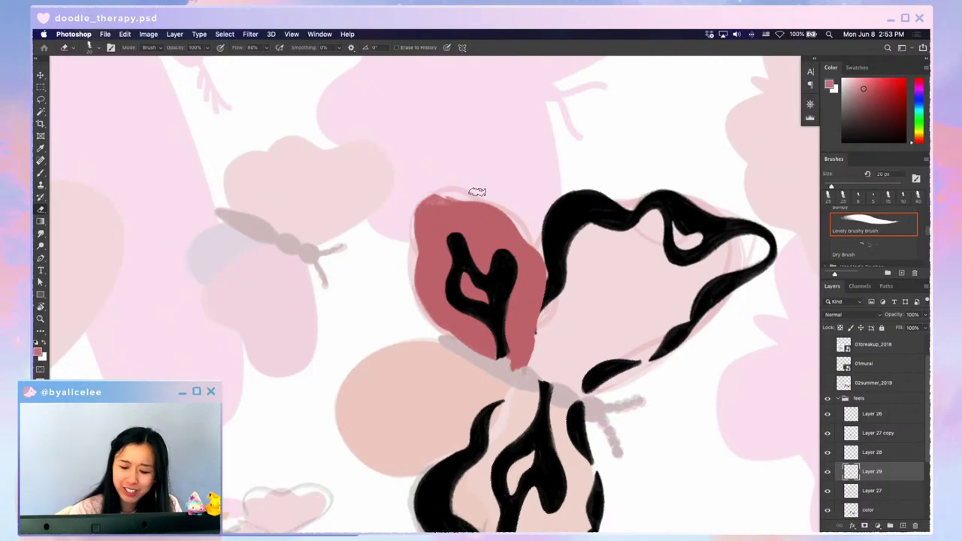
{"action": "key", "text": "bracketleft"}
{"action": "key", "text": "bracketleft"}
{"action": "key", "text": "bracketleft"}
{"action": "key", "text": "bracketleft"}
{"action": "key", "text": "bracketleft"}
{"action": "key", "text": "bracketleft"}
{"action": "key", "text": "bracketleft"}
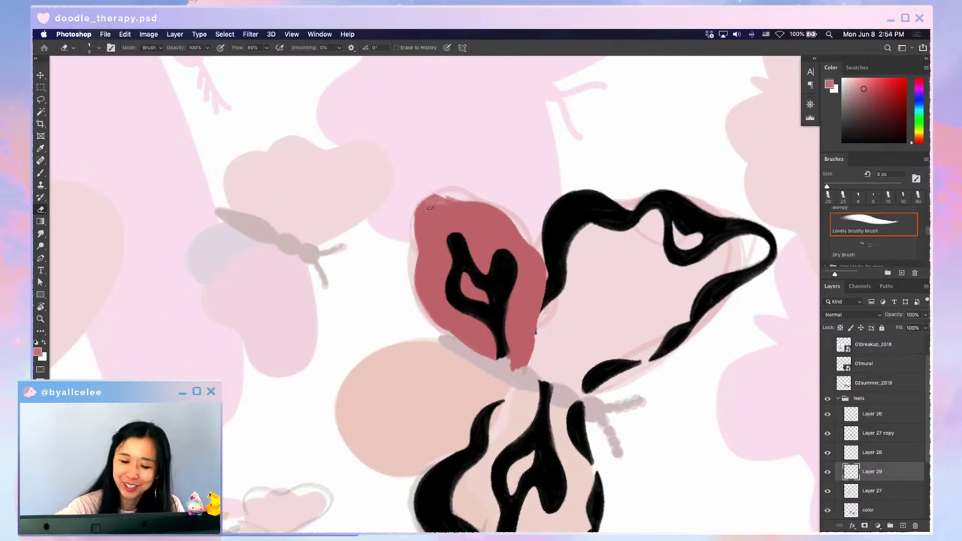
{"action": "key", "text": "b"}
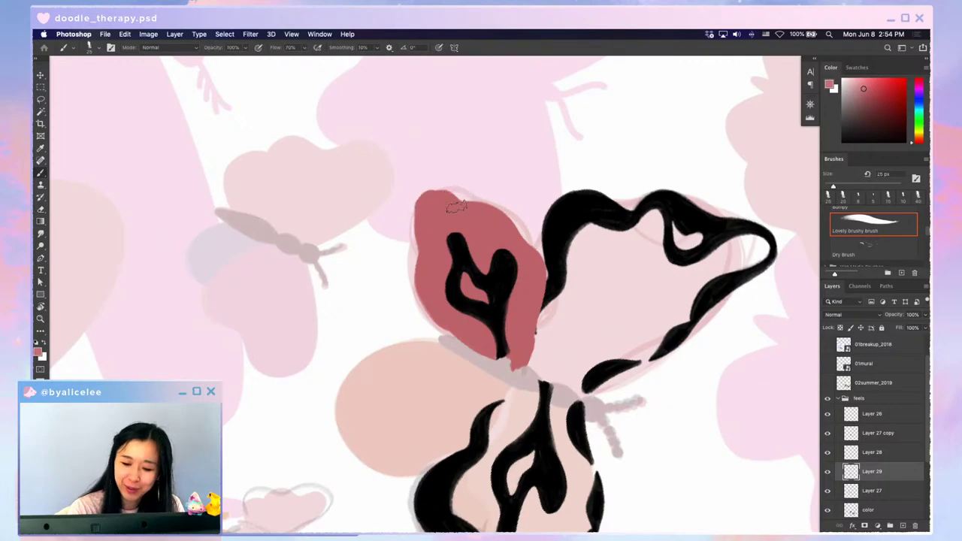
{"action": "key", "text": "Escape"}
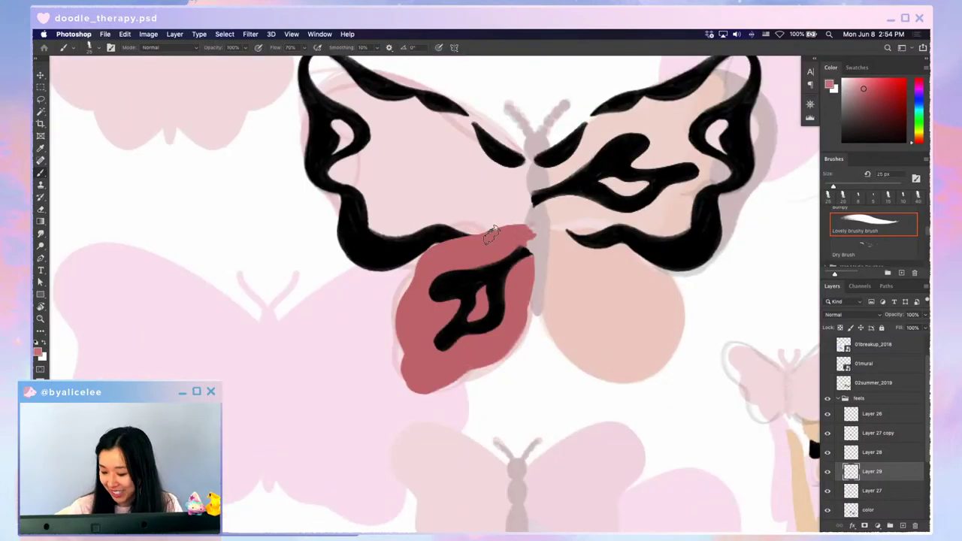
- Trim the rose-red lower left wing's bottom edge with the eraser and extend its inner edge beside the body with a 10 px brush
{"action": "key", "text": "e"}
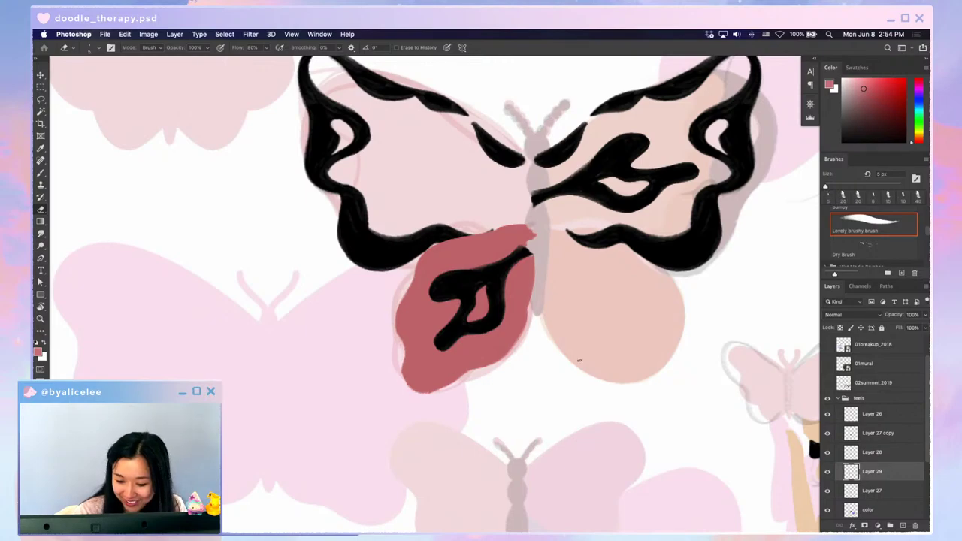
{"action": "key", "text": "r"}
{"action": "mouse_move", "coordinate": [579, 361]}
{"action": "left_mouse_down"}
{"action": "mouse_move", "coordinate": [399, 425]}
{"action": "mouse_move", "coordinate": [346, 357]}
{"action": "left_mouse_up"}
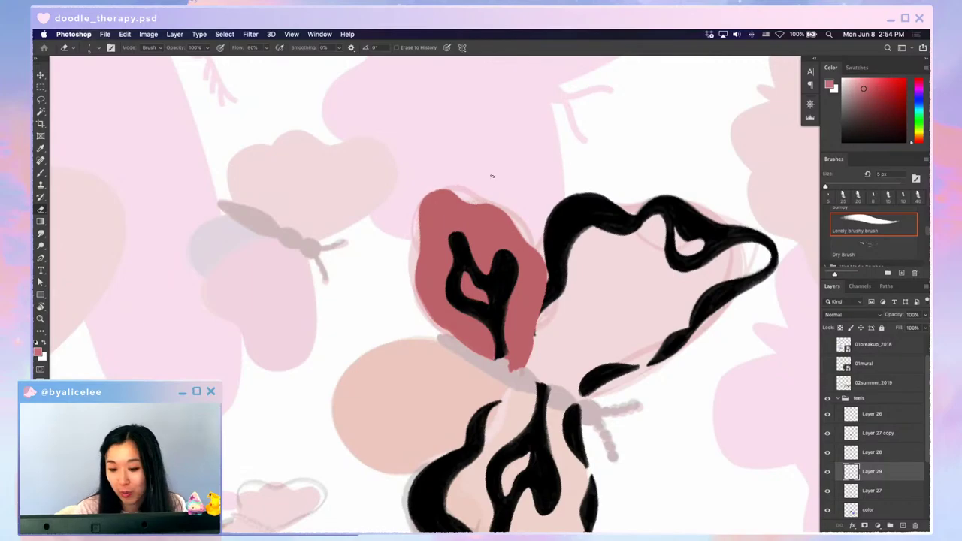
{"action": "key", "text": "Escape"}
{"action": "key", "text": "b"}
{"action": "key", "text": "bracketleft"}
{"action": "key", "text": "bracketleft"}
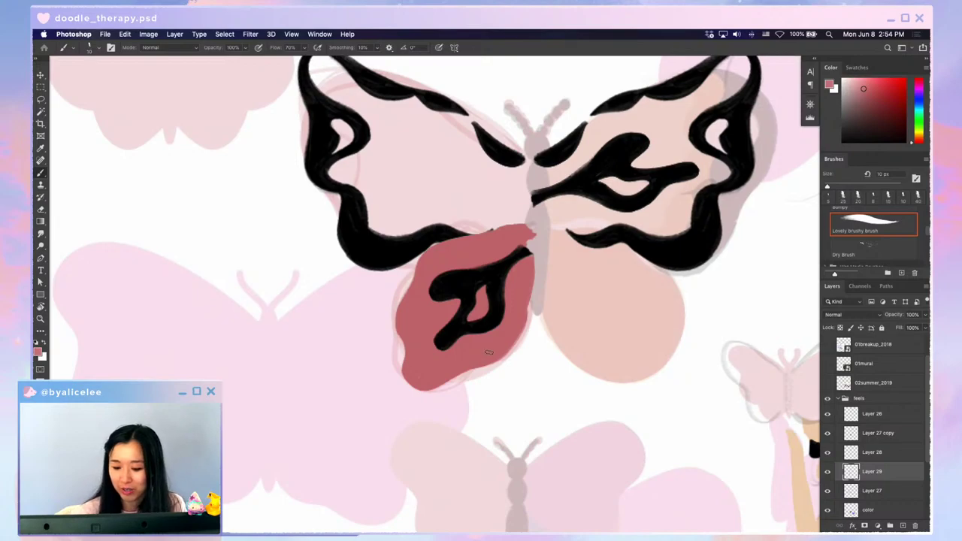
{"action": "key", "text": "super+z"}
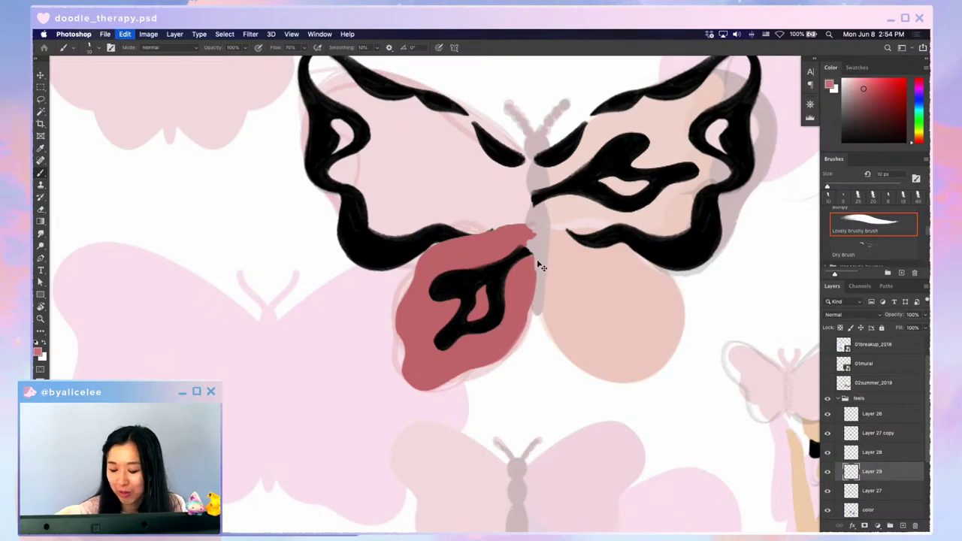
{"action": "left_click_drag", "start_coordinate": [535, 254], "coordinate": [529, 285]}
- Smooth the rose-red wing's lower inner contour with the 5 px eraser, undoing the unwanted stroke
{"action": "key", "text": "e"}
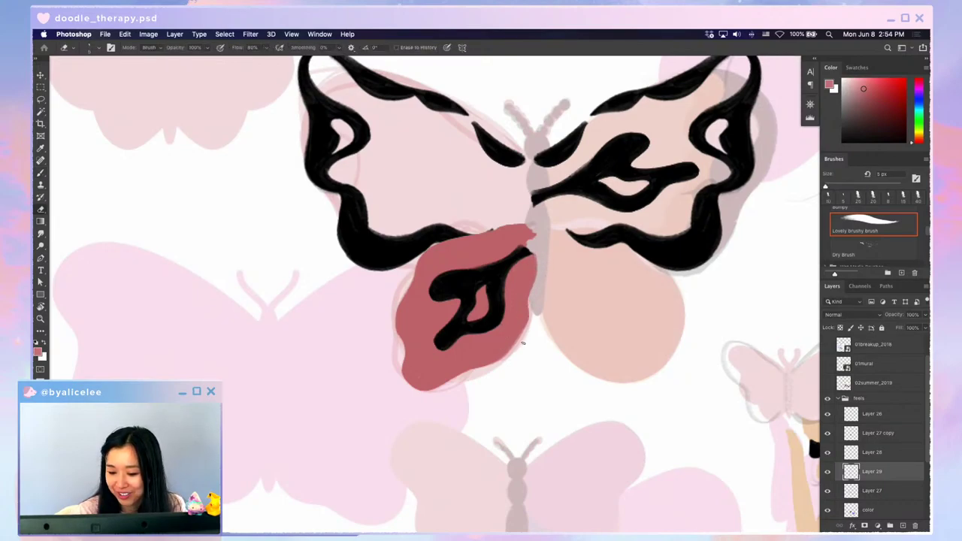
{"action": "key", "text": "r"}
{"action": "left_click_drag", "start_coordinate": [627, 327], "coordinate": [432, 229]}
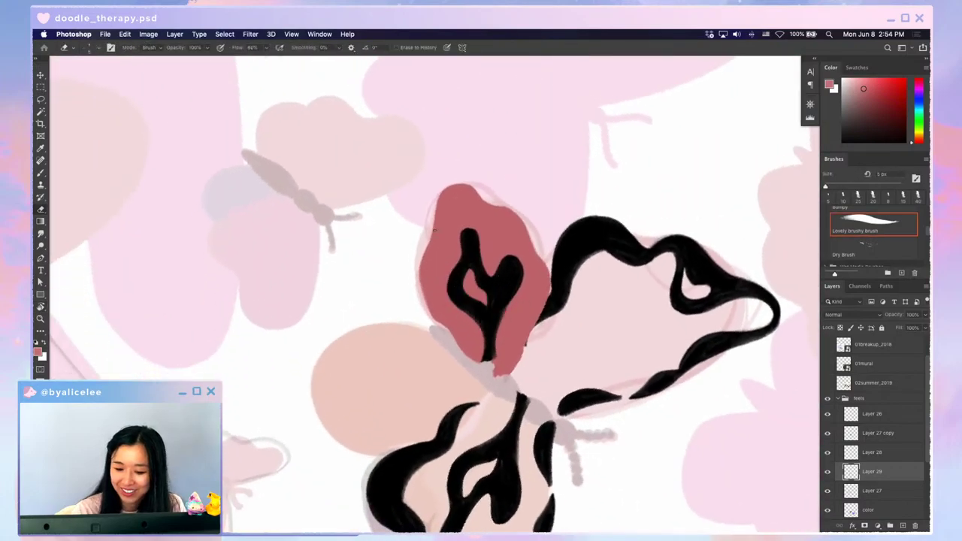
{"action": "left_click_drag", "start_coordinate": [422, 287], "coordinate": [442, 325]}
{"action": "key", "text": "super+z"}
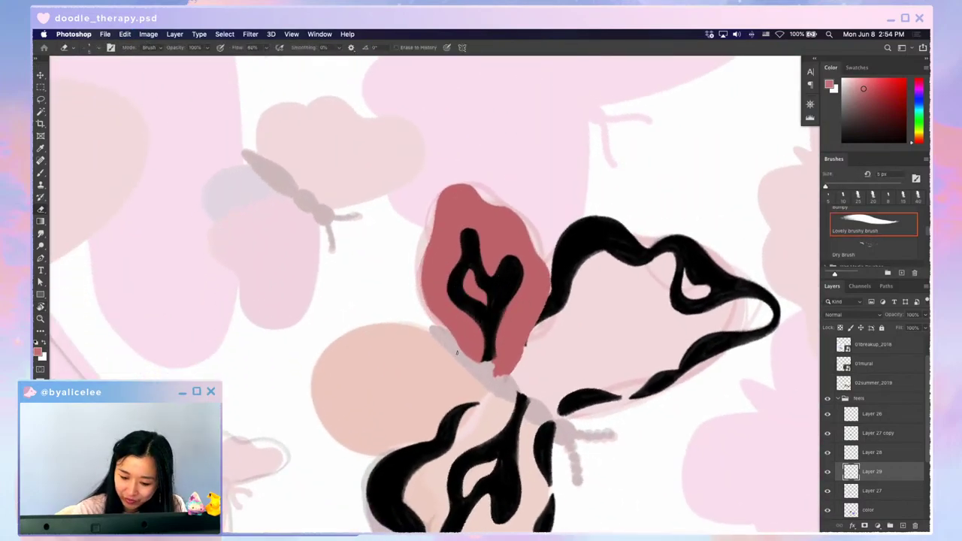
{"action": "key", "text": "Escape"}
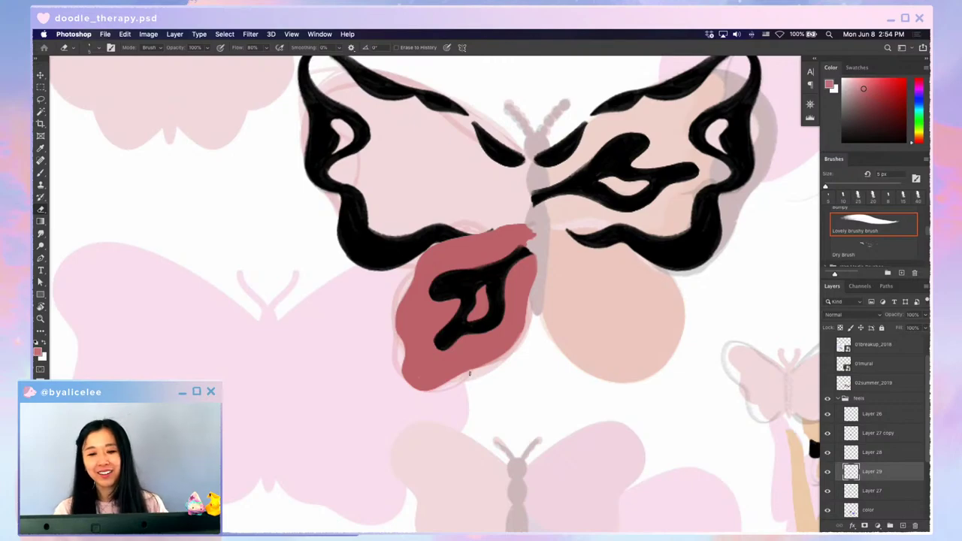
- Move the rose-red wing layer beneath the black upper left wing marking and shift that marking slightly up and left
{"action": "key", "text": "v"}
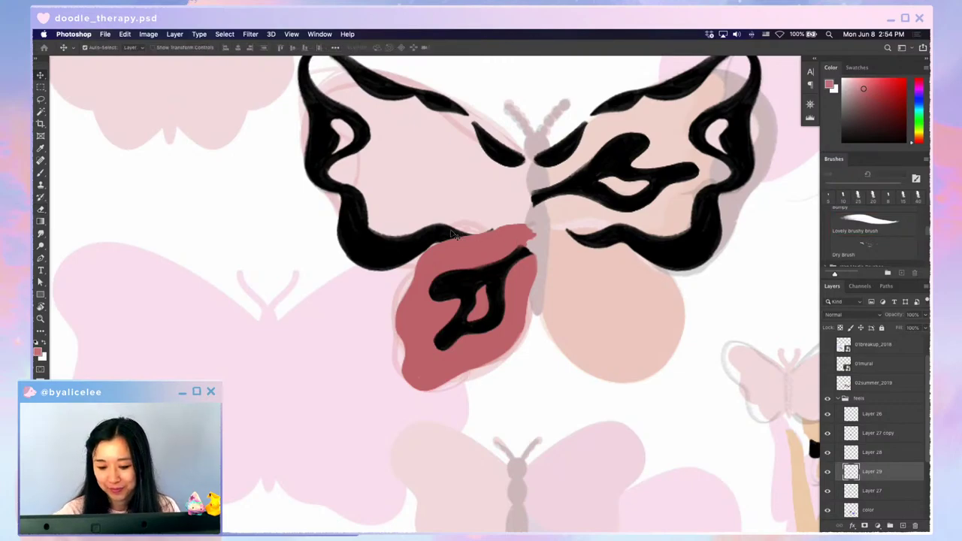
{"action": "key", "text": "super+bracketleft"}
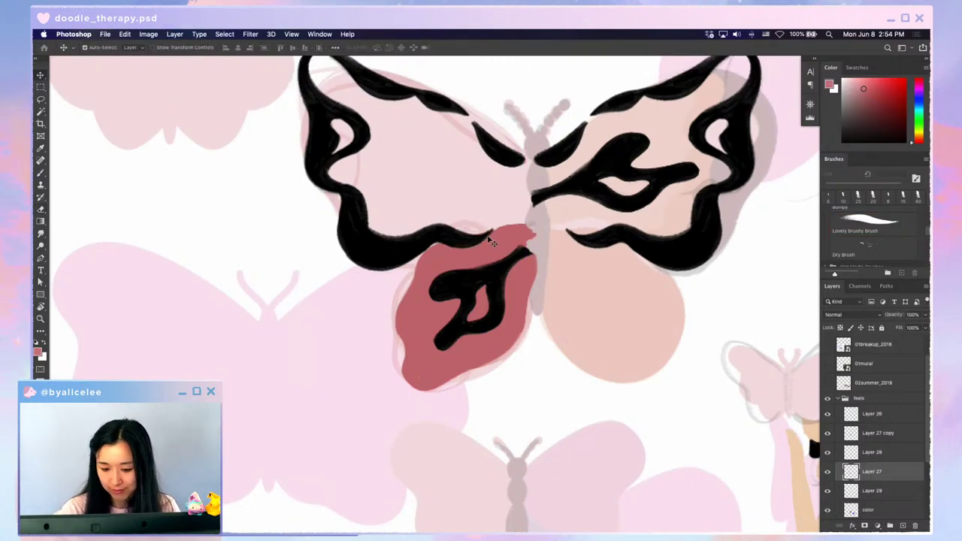
{"action": "mouse_move", "coordinate": [490, 241]}
{"action": "left_mouse_down"}
{"action": "mouse_move", "coordinate": [516, 221]}
{"action": "mouse_move", "coordinate": [509, 215]}
{"action": "mouse_move", "coordinate": [483, 234]}
{"action": "left_mouse_up"}
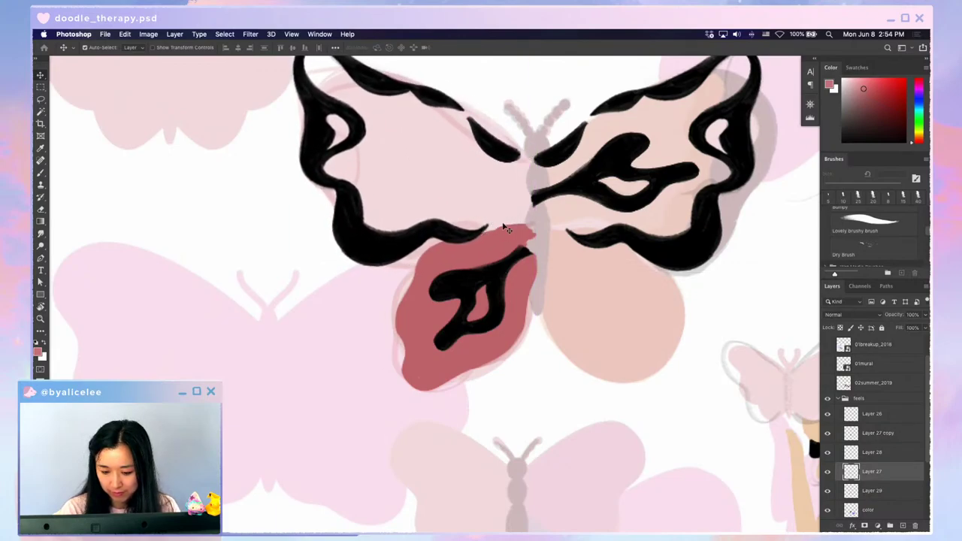
{"action": "left_click_drag", "start_coordinate": [539, 219], "coordinate": [533, 294]}
- Create a new layer directly beneath the rose-red wing and choose a lighter pink painting colour
{"action": "left_click", "coordinate": [504, 312], "text": "super"}
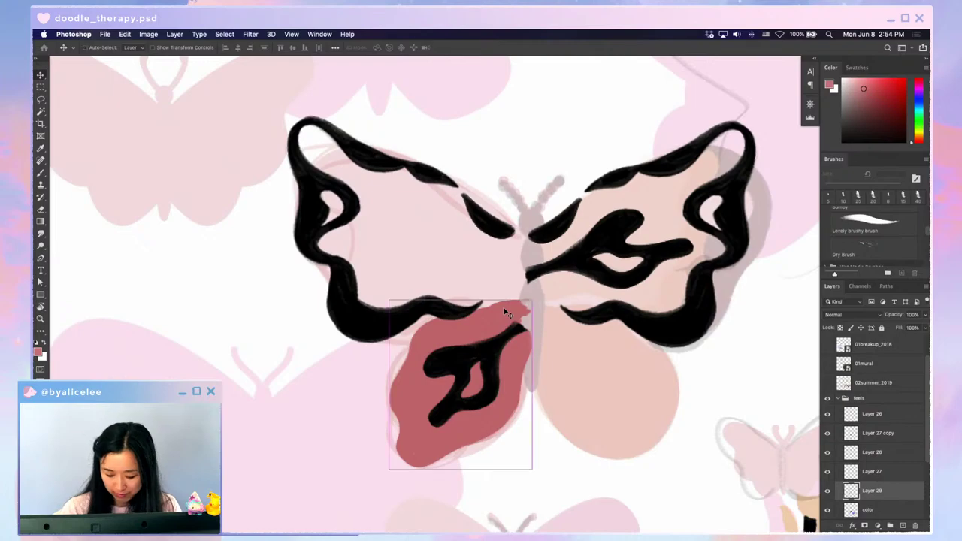
{"action": "key", "text": "shift+super+n"}
{"action": "key", "text": "Return"}
{"action": "key", "text": "i"}
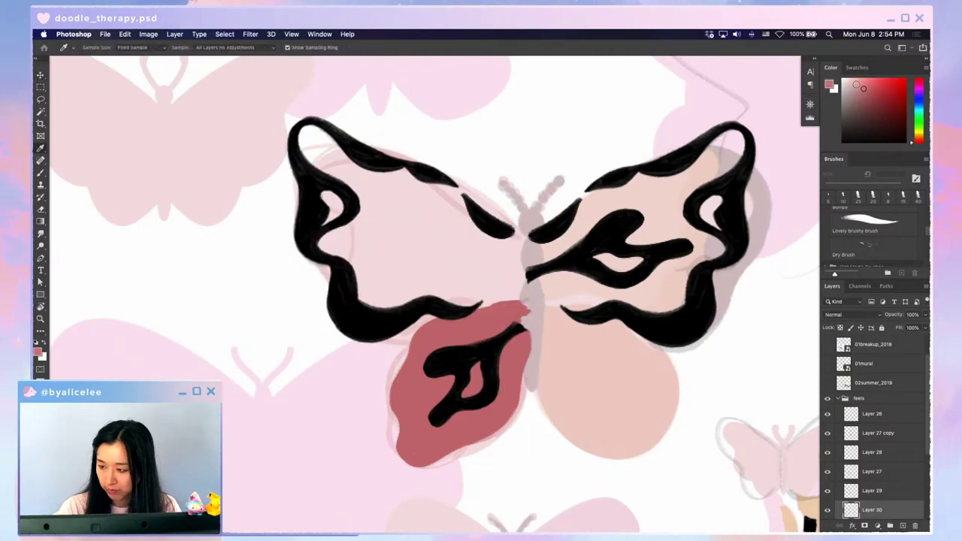
{"action": "left_click", "coordinate": [856, 84]}
- Paint the upper left wing light pink inside its black marking with the Lovely Brushy Brush at 30 to 35 px
{"action": "key", "text": "r"}
{"action": "left_click_drag", "start_coordinate": [570, 379], "coordinate": [692, 229]}
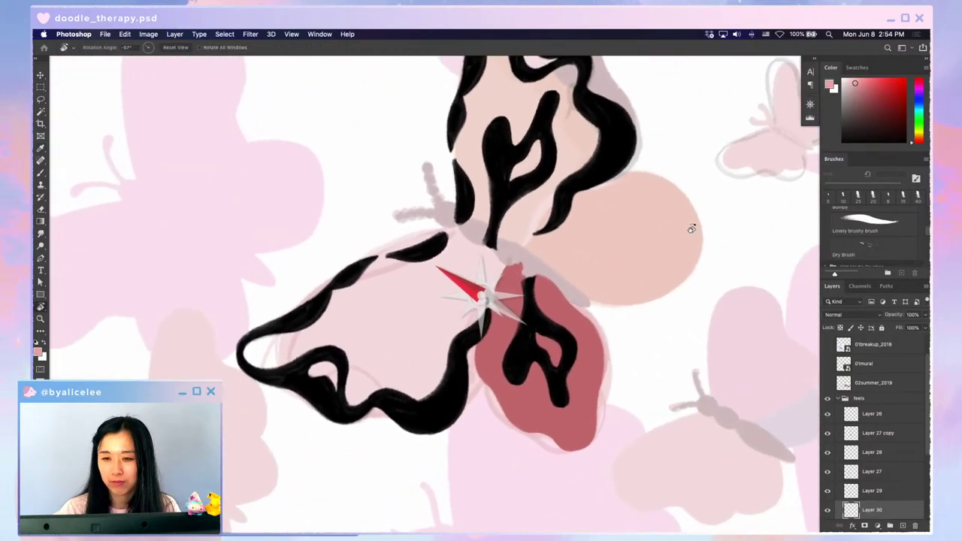
{"action": "key", "text": "Escape"}
{"action": "key", "text": "b"}
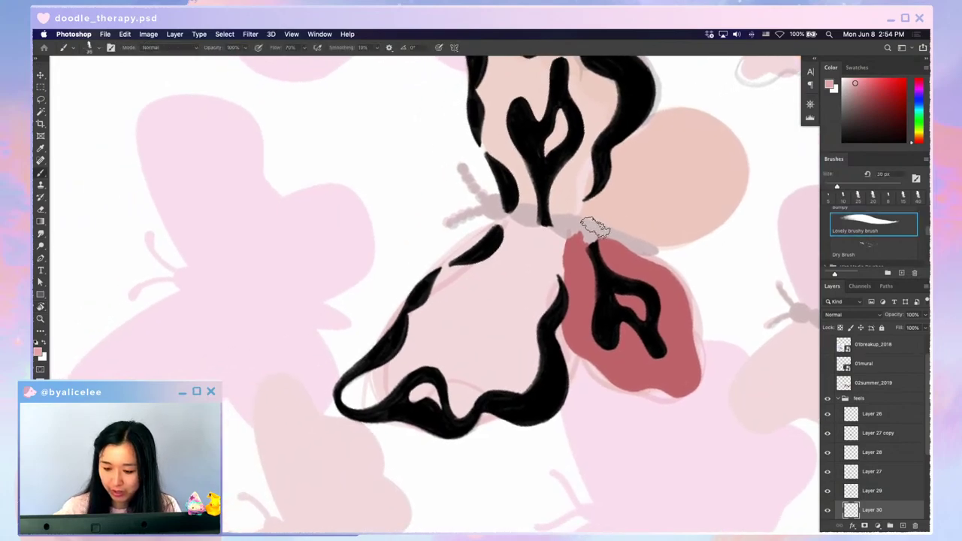
{"action": "mouse_move", "coordinate": [501, 230]}
{"action": "left_mouse_down"}
{"action": "mouse_move", "coordinate": [511, 236]}
{"action": "mouse_move", "coordinate": [462, 267]}
{"action": "mouse_move", "coordinate": [472, 269]}
{"action": "mouse_move", "coordinate": [361, 397]}
{"action": "mouse_move", "coordinate": [361, 385]}
{"action": "mouse_move", "coordinate": [424, 348]}
{"action": "mouse_move", "coordinate": [454, 305]}
{"action": "left_mouse_up"}
{"action": "key", "text": "Escape"}
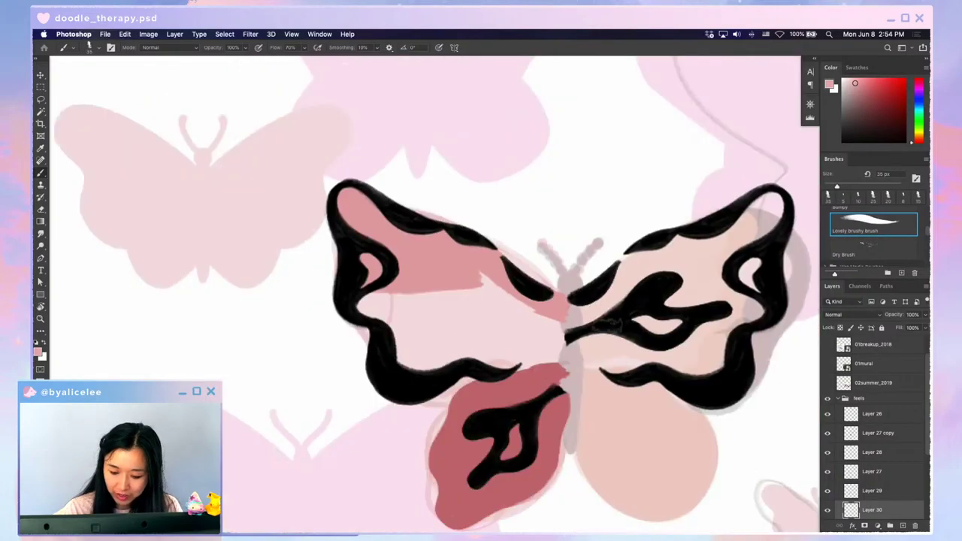
{"action": "key", "text": "r"}
{"action": "mouse_move", "coordinate": [596, 410]}
{"action": "left_mouse_down"}
{"action": "mouse_move", "coordinate": [498, 458]}
{"action": "mouse_move", "coordinate": [410, 441]}
{"action": "left_mouse_up"}
{"action": "mouse_move", "coordinate": [442, 184]}
{"action": "left_mouse_down"}
{"action": "mouse_move", "coordinate": [431, 250]}
{"action": "mouse_move", "coordinate": [395, 248]}
{"action": "left_mouse_up"}
{"action": "mouse_move", "coordinate": [421, 289]}
{"action": "left_mouse_down"}
{"action": "mouse_move", "coordinate": [461, 380]}
{"action": "mouse_move", "coordinate": [460, 323]}
{"action": "mouse_move", "coordinate": [472, 343]}
{"action": "left_mouse_up"}
- Move the rose-red lower wing layer beneath the pink upper wing and touch up its inner edge with the 5 px eraser
{"action": "key", "text": "Escape"}
{"action": "key", "text": "v"}
{"action": "left_click", "coordinate": [518, 386]}
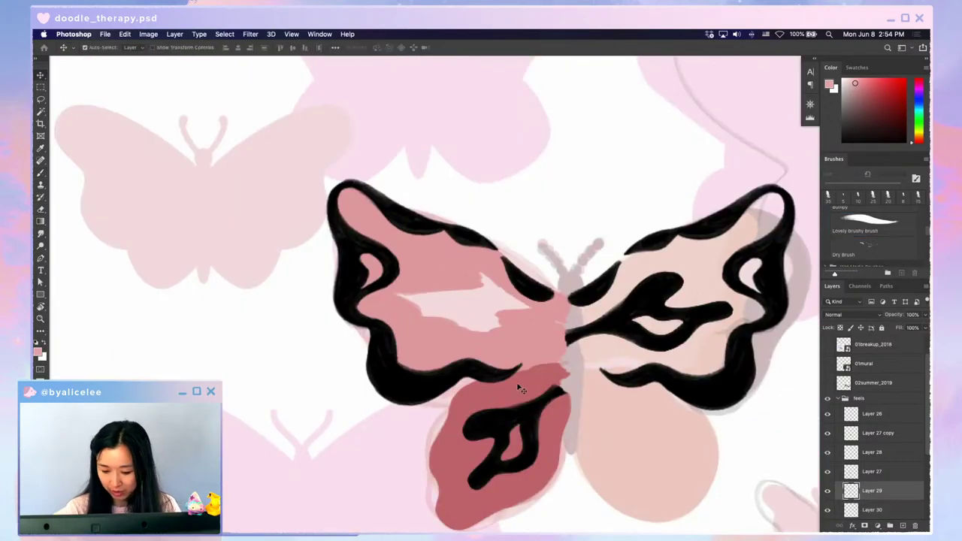
{"action": "key", "text": "super+bracketleft"}
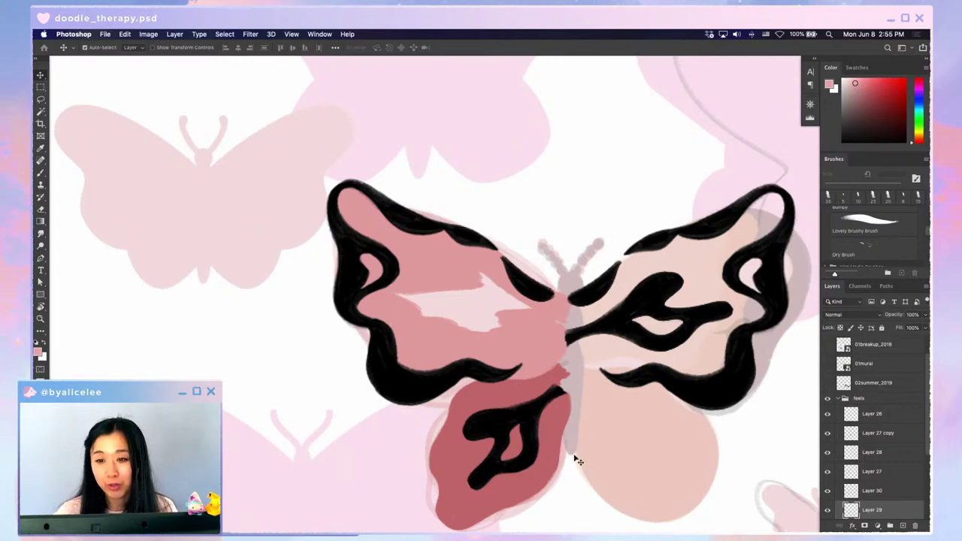
{"action": "key", "text": "e"}
{"action": "left_click_drag", "start_coordinate": [561, 441], "coordinate": [511, 452]}
{"action": "key", "text": "super+z"}
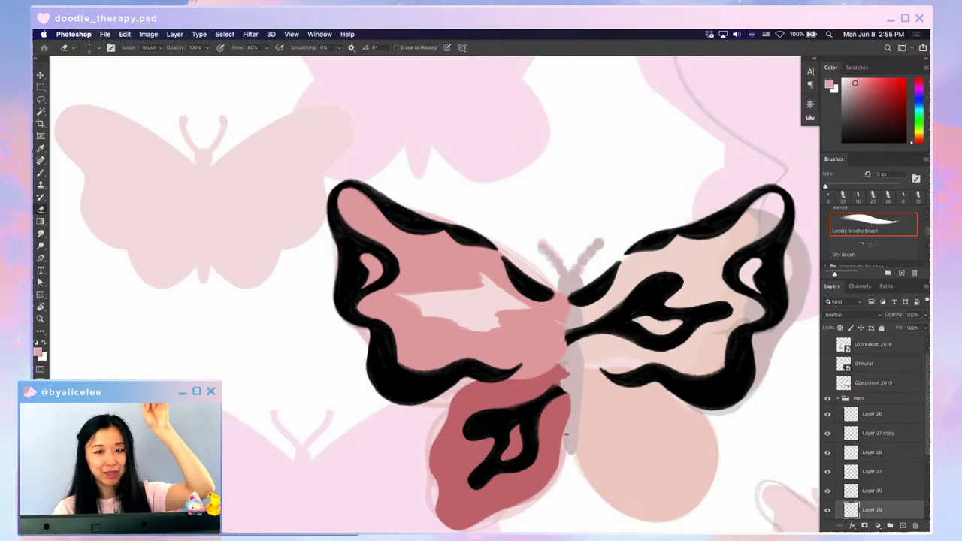
- Fill the remaining unpainted gap in the pink upper left wing with the 35 px brush and save the document
{"action": "key", "text": "r"}
{"action": "mouse_move", "coordinate": [550, 434]}
{"action": "left_mouse_down"}
{"action": "mouse_move", "coordinate": [462, 449]}
{"action": "mouse_move", "coordinate": [398, 428]}
{"action": "left_mouse_up"}
{"action": "key", "text": "v"}
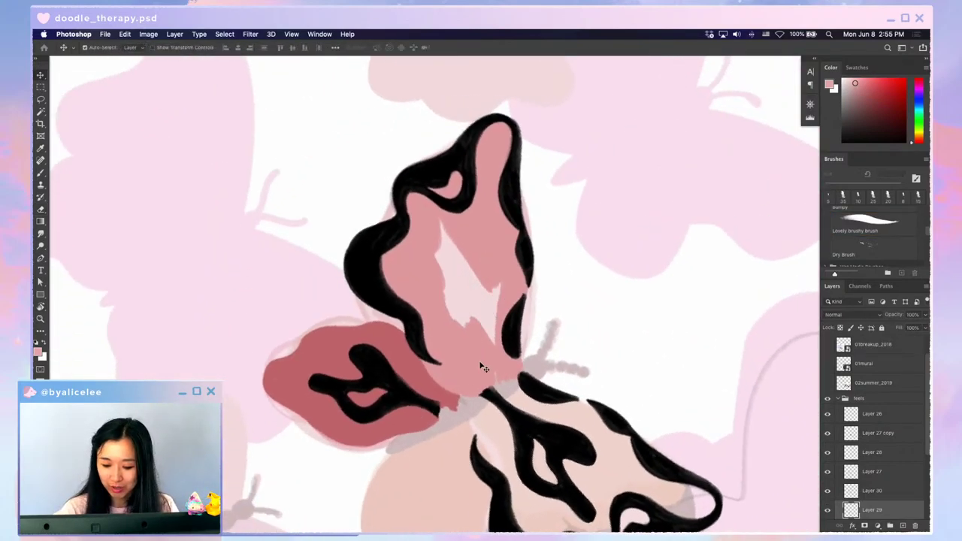
{"action": "left_click", "coordinate": [484, 369]}
{"action": "key", "text": "b"}
{"action": "mouse_move", "coordinate": [445, 212]}
{"action": "left_mouse_down"}
{"action": "mouse_move", "coordinate": [450, 282]}
{"action": "mouse_move", "coordinate": [476, 299]}
{"action": "mouse_move", "coordinate": [489, 268]}
{"action": "left_mouse_up"}
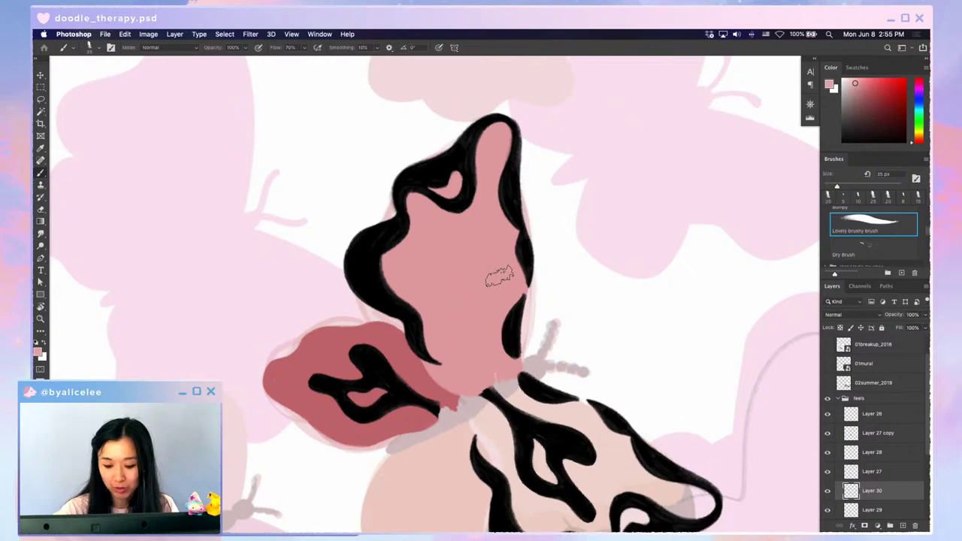
{"action": "key", "text": "Escape"}
{"action": "key", "text": "super+s"}
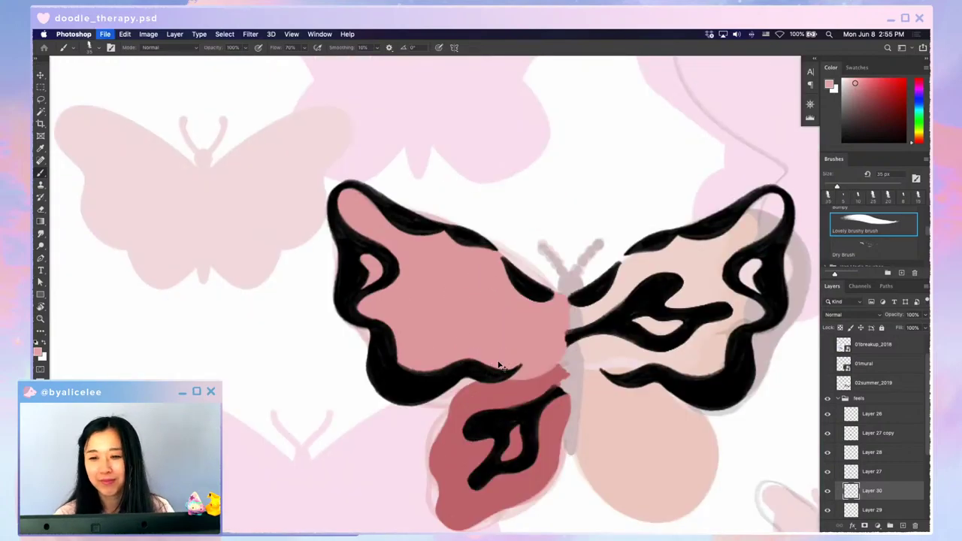
- Erase the pink upper wing's excess edge near the body where it overlaps the lower wing
{"action": "key", "text": "v"}
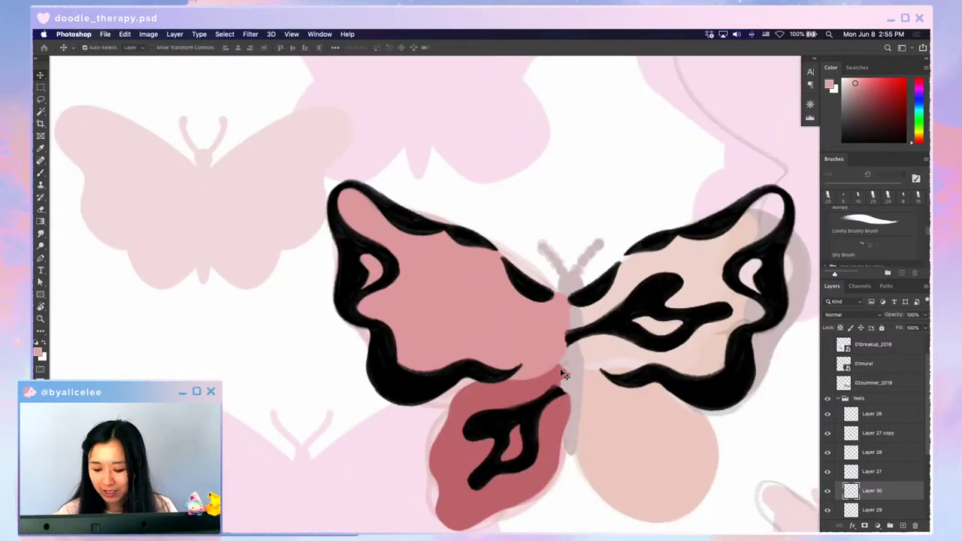
{"action": "key", "text": "r"}
{"action": "mouse_move", "coordinate": [615, 356]}
{"action": "left_mouse_down"}
{"action": "mouse_move", "coordinate": [595, 383]}
{"action": "mouse_move", "coordinate": [393, 366]}
{"action": "left_mouse_up"}
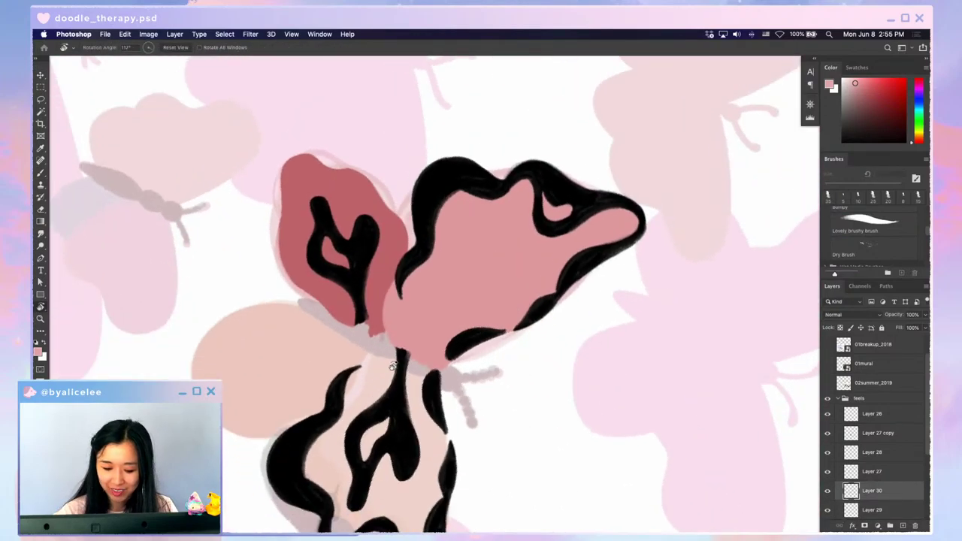
{"action": "key", "text": "e"}
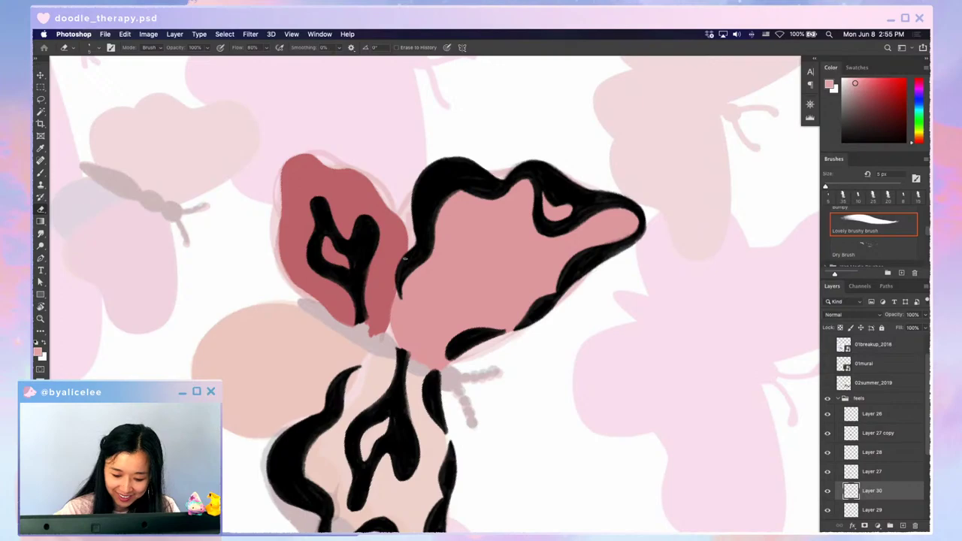
{"action": "key", "text": "Escape"}
- Rotate the lower left wing and its black marking together slightly counter-clockwise and shift them up towards the body
{"action": "left_click", "coordinate": [548, 389], "text": "super"}
{"action": "left_click", "coordinate": [552, 398], "text": "shift+super"}
{"action": "key", "text": "super+t"}
{"action": "left_click_drag", "start_coordinate": [613, 363], "coordinate": [611, 348]}
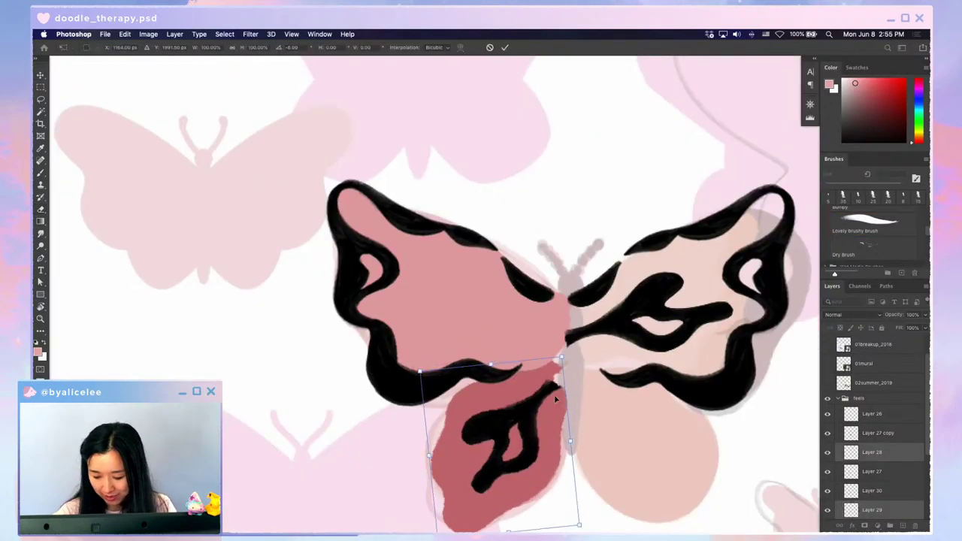
{"action": "left_click_drag", "start_coordinate": [554, 399], "coordinate": [561, 394]}
{"action": "key", "text": "Return"}
- Invert the lower wing marking's colour, lock its transparent pixels and recolour it light pink with the Gradient tool
{"action": "left_click", "coordinate": [562, 386]}
{"action": "key", "text": "super+i"}
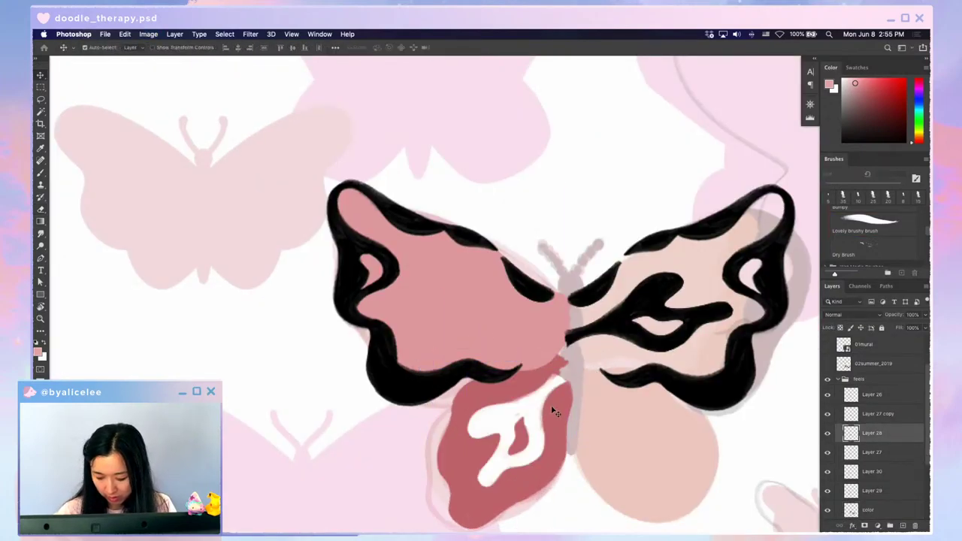
{"action": "key", "text": "super+minus"}
{"action": "key", "text": "super+minus"}
{"action": "key", "text": "super+plus"}
{"action": "key", "text": "g"}
{"action": "key", "text": "slash"}
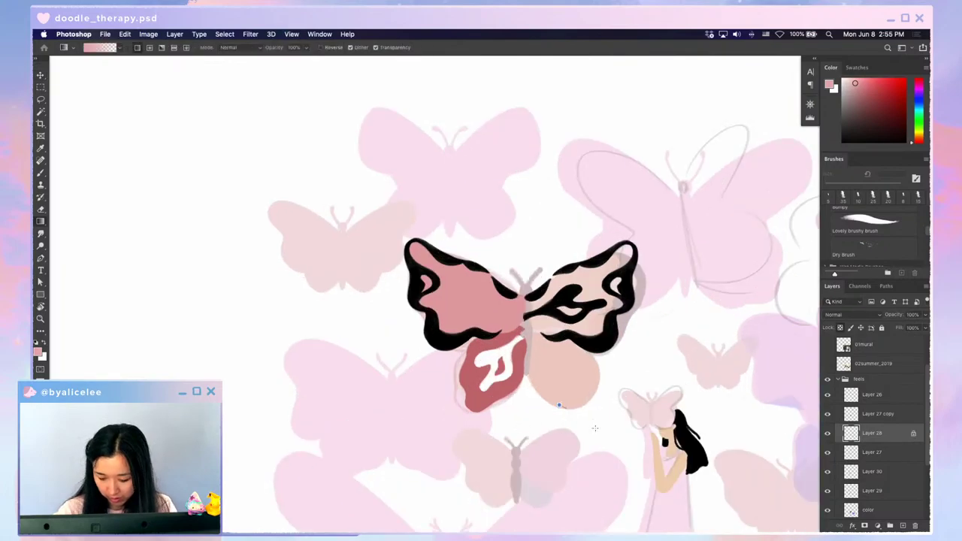
{"action": "left_click_drag", "start_coordinate": [559, 405], "coordinate": [595, 429]}
- Rotate the light pink marking slightly counter-clockwise within the lower left wing
{"action": "key", "text": "v"}
{"action": "key", "text": "super+t"}
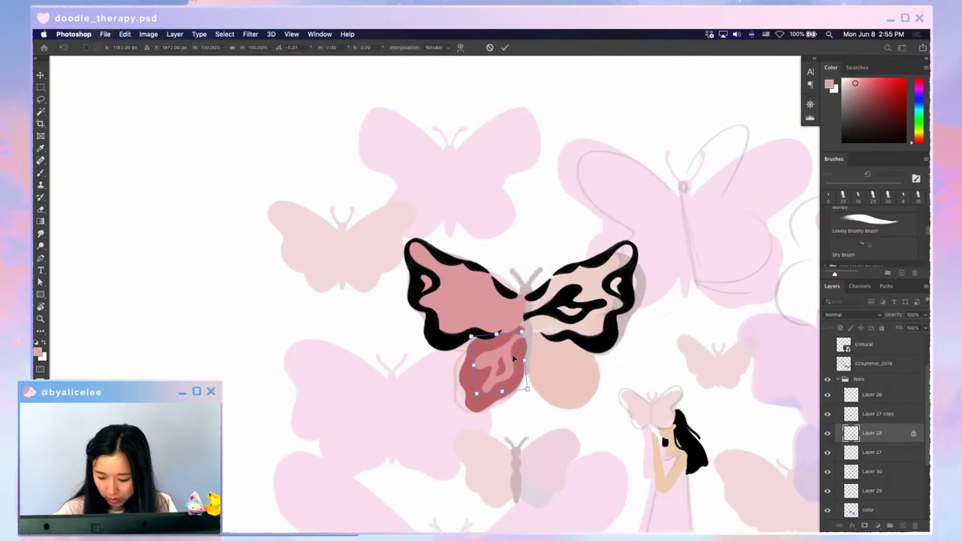
{"action": "key", "text": "Return"}
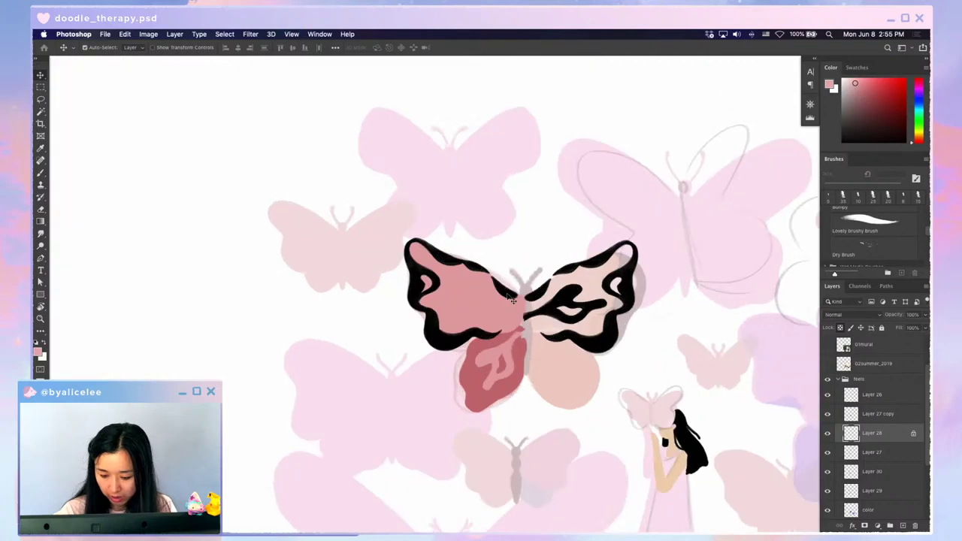
- Lock the upper left wing marking's transparent pixels and recolour it with rose-red sampled from the lower wing using the Gradient tool
{"action": "left_click", "coordinate": [520, 306]}
{"action": "key", "text": "slash"}
{"action": "key", "text": "i"}
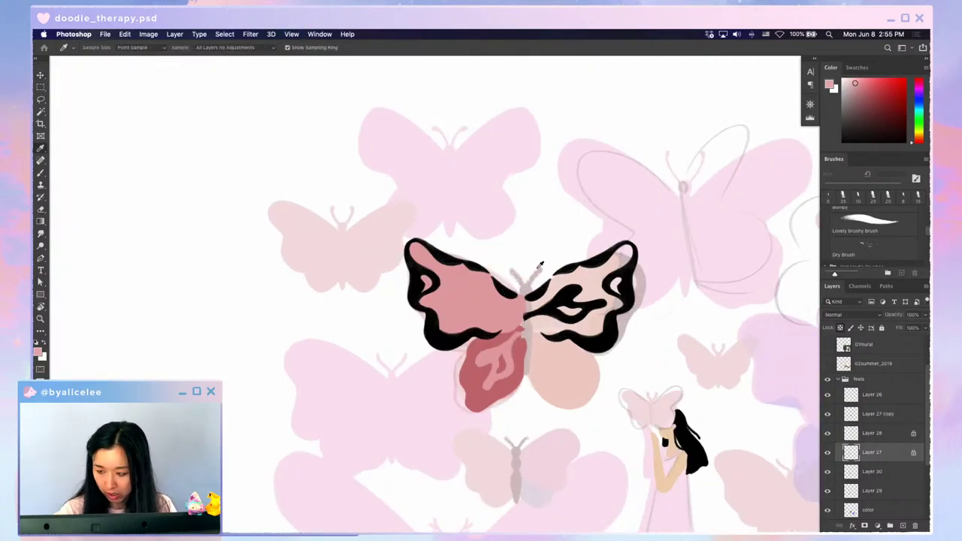
{"action": "left_click", "coordinate": [512, 356]}
{"action": "key", "text": "g"}
{"action": "left_click_drag", "start_coordinate": [583, 280], "coordinate": [656, 257]}
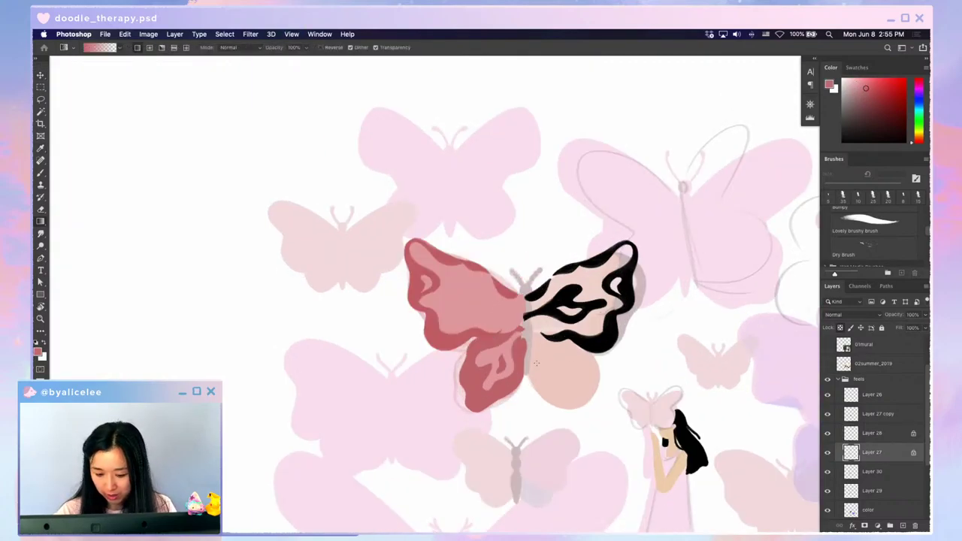
- Shift the lower left wing's base colour to magenta with Hue/Saturation, setting the hue to -25
{"action": "left_click", "coordinate": [494, 346], "text": "super"}
{"action": "key", "text": "super+u"}
{"action": "left_click_drag", "start_coordinate": [776, 139], "coordinate": [789, 141]}
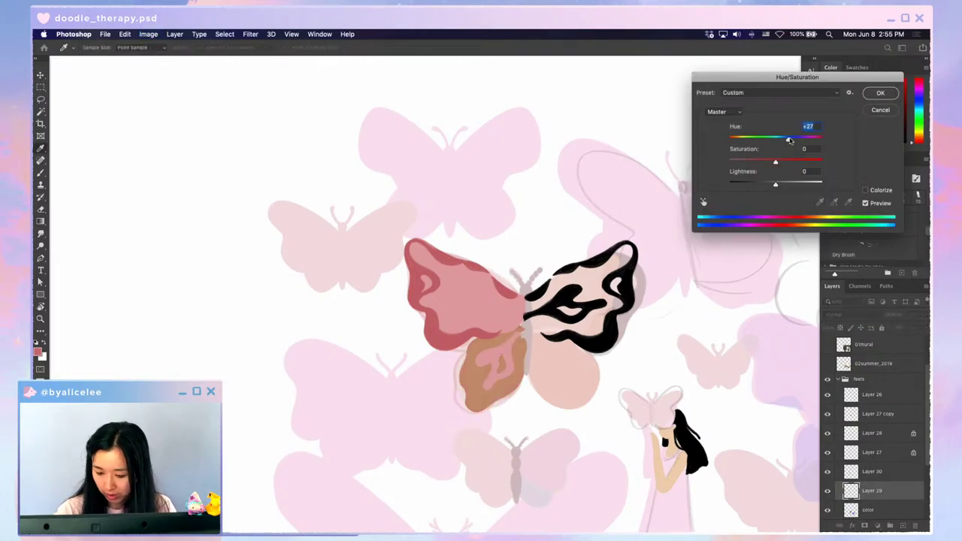
{"action": "left_click_drag", "start_coordinate": [802, 88], "coordinate": [657, 263]}
{"action": "left_click_drag", "start_coordinate": [645, 314], "coordinate": [618, 316]}
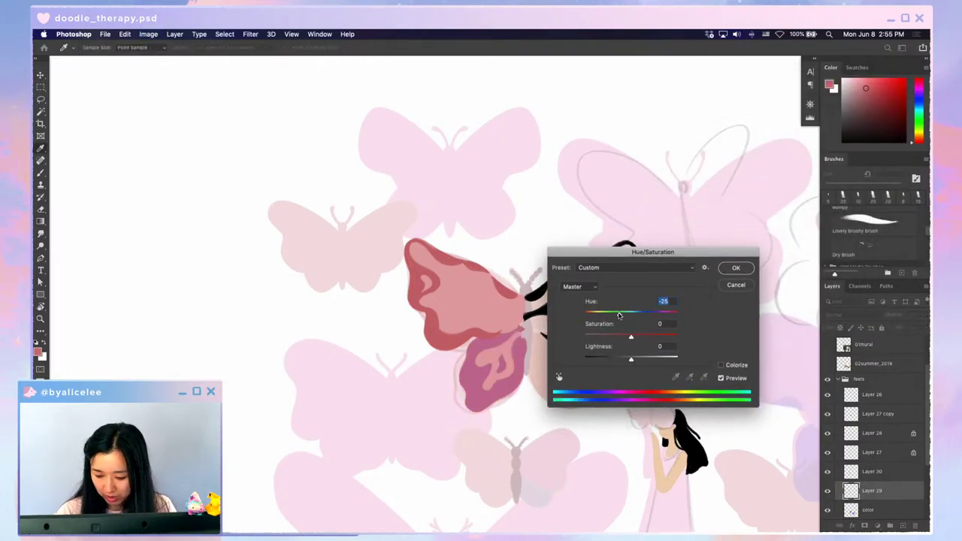
{"action": "left_click", "coordinate": [736, 267]}
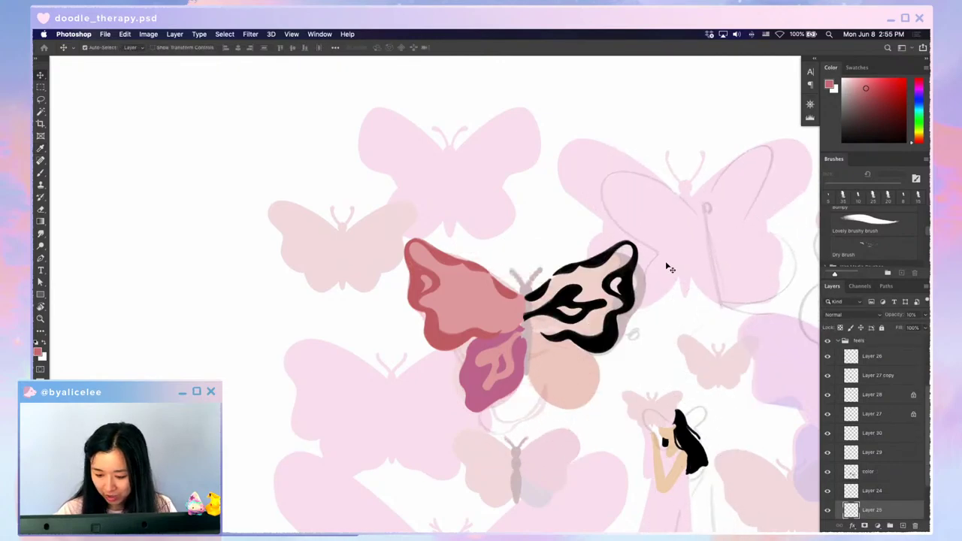
- Delete the black copy of the wing marking from the upper right wing
{"action": "left_click_drag", "start_coordinate": [664, 256], "coordinate": [573, 401]}
{"action": "key", "text": "Delete"}
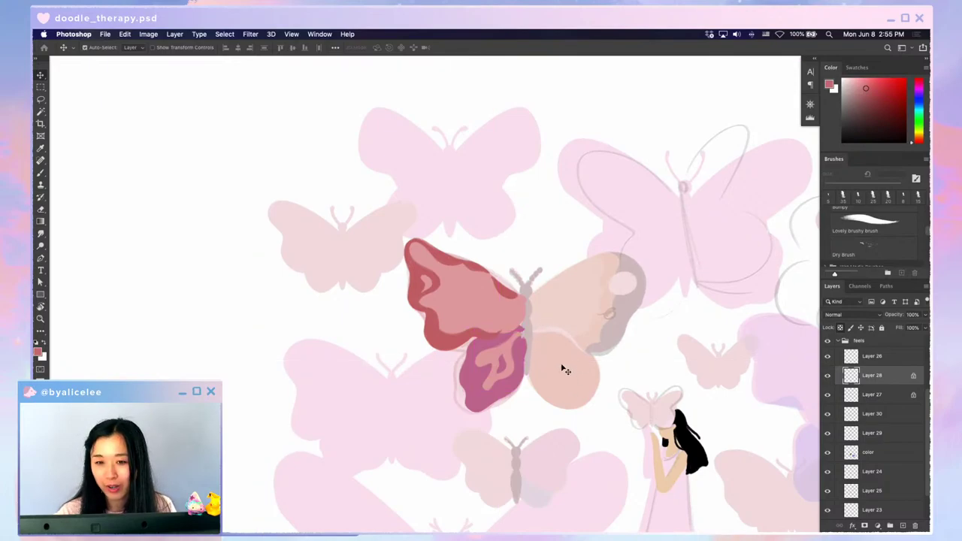
{"action": "left_click_drag", "start_coordinate": [565, 370], "coordinate": [562, 368]}
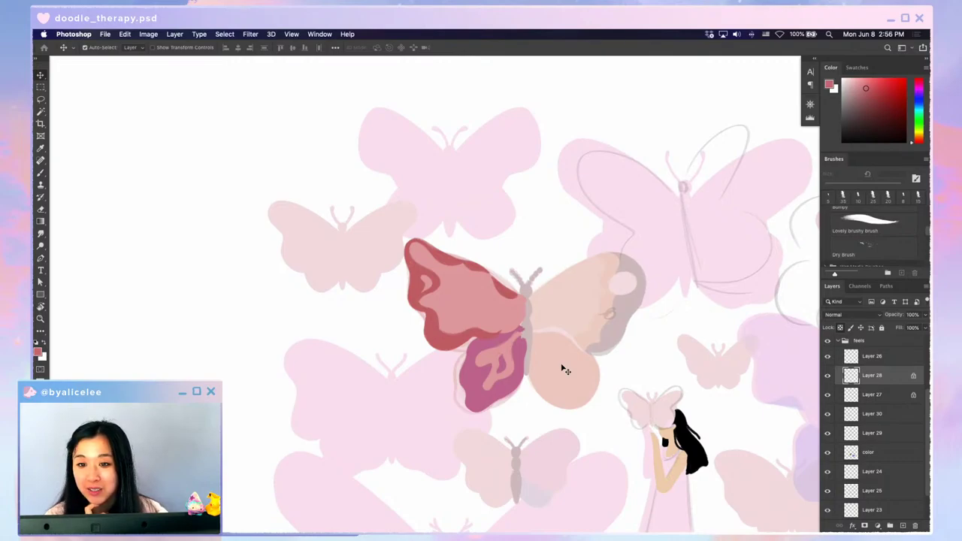
{"action": "left_click_drag", "start_coordinate": [516, 296], "coordinate": [474, 414]}
{"action": "key", "text": "super+z"}
{"action": "key", "text": "w"}
{"action": "left_click", "coordinate": [514, 295]}
{"action": "key", "text": "v"}
{"action": "key", "text": "super+d"}
- Add a new layer directly above the upper left wing's light pink base layer
{"action": "left_click", "coordinate": [521, 309]}
{"action": "key", "text": "r"}
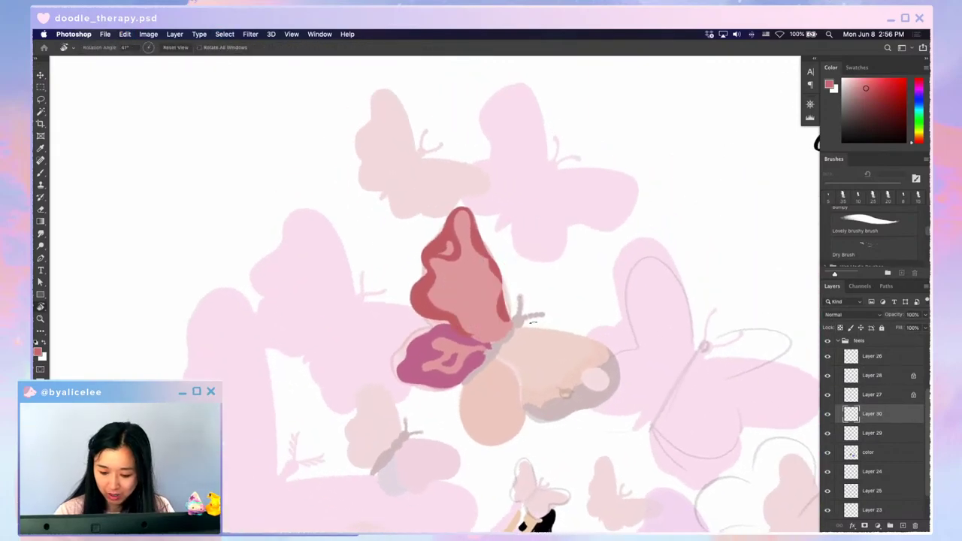
{"action": "key", "text": "e"}
{"action": "key", "text": "Escape"}
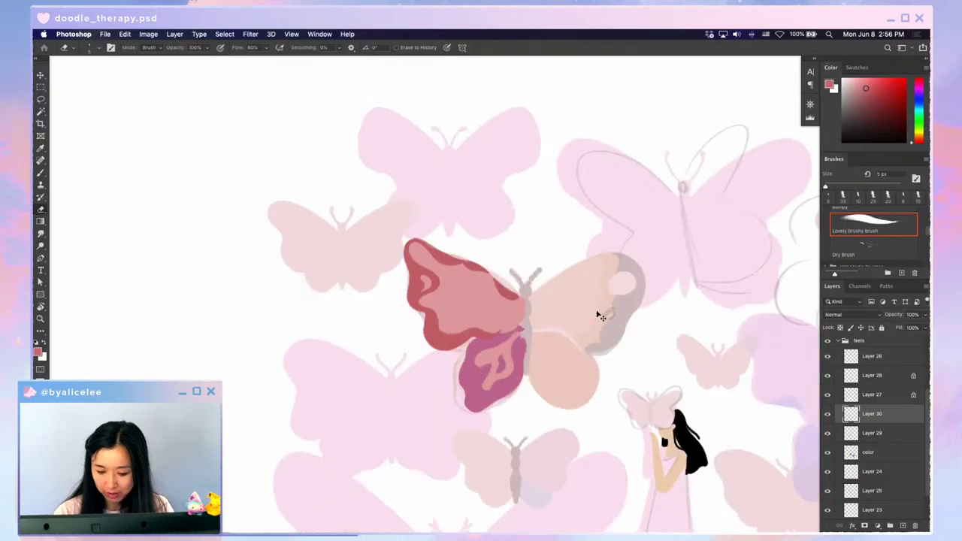
{"action": "key", "text": "super+equal"}
{"action": "key", "text": "super+minus"}
{"action": "key", "text": "super+minus"}
{"action": "key", "text": "super+equal"}
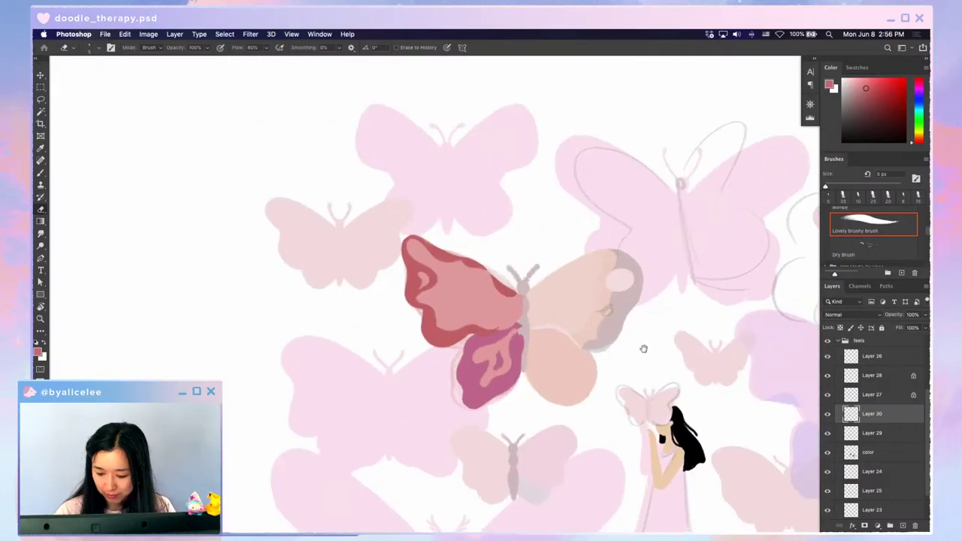
{"action": "left_click_drag", "start_coordinate": [645, 348], "coordinate": [626, 300]}
{"action": "key", "text": "super+equal"}
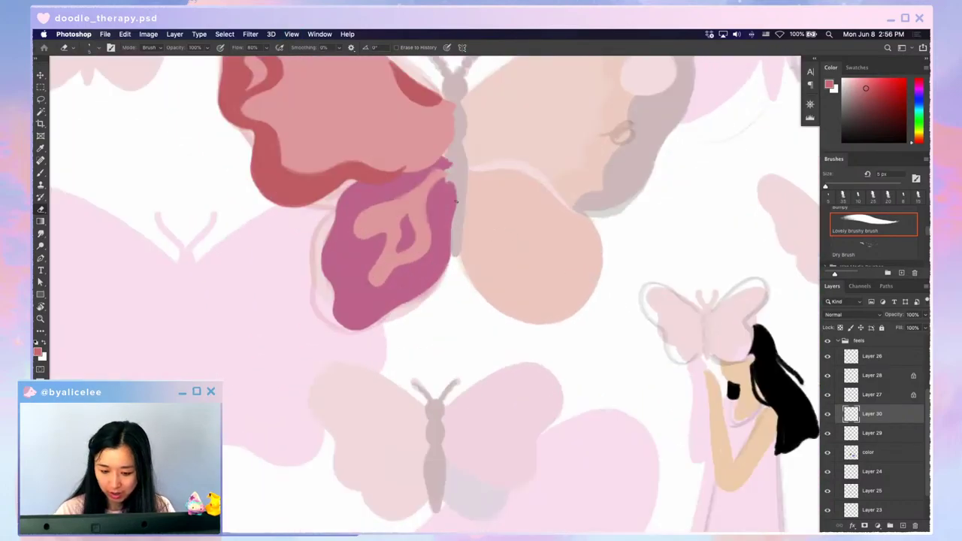
{"action": "key", "text": "v"}
{"action": "left_click_drag", "start_coordinate": [444, 156], "coordinate": [539, 312]}
{"action": "key", "text": "shift+super+n"}
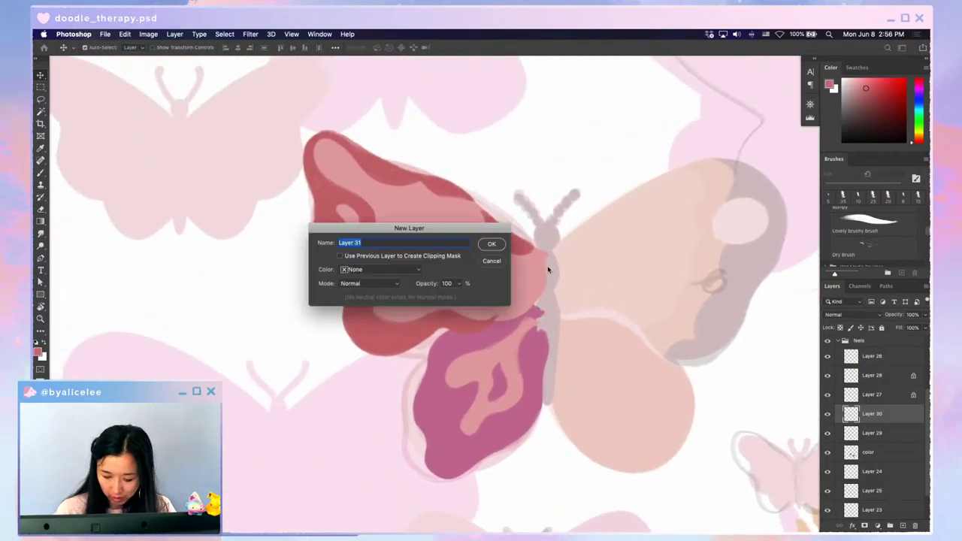
{"action": "key", "text": "Return"}
- Sample white from the background and paint a filled teardrop marking on the upper left wing, tapering toward the body
{"action": "key", "text": "i"}
{"action": "left_click", "coordinate": [650, 168]}
{"action": "key", "text": "r"}
{"action": "mouse_move", "coordinate": [668, 198]}
{"action": "left_mouse_down"}
{"action": "mouse_move", "coordinate": [546, 86]}
{"action": "mouse_move", "coordinate": [451, 69]}
{"action": "left_mouse_up"}
{"action": "key", "text": "b"}
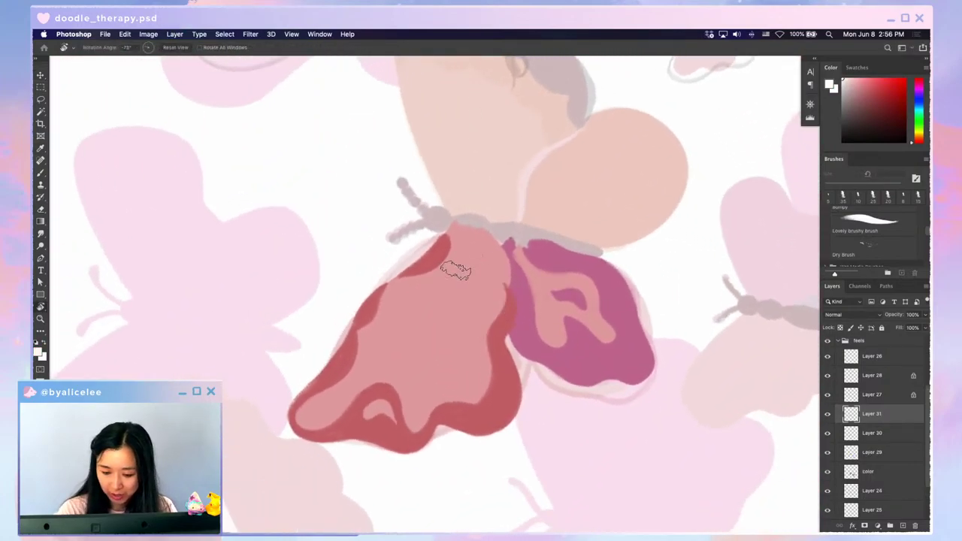
{"action": "mouse_move", "coordinate": [461, 228]}
{"action": "left_mouse_down"}
{"action": "mouse_move", "coordinate": [452, 269]}
{"action": "mouse_move", "coordinate": [466, 349]}
{"action": "left_mouse_up"}
{"action": "mouse_move", "coordinate": [473, 225]}
{"action": "left_mouse_down"}
{"action": "mouse_move", "coordinate": [444, 278]}
{"action": "mouse_move", "coordinate": [446, 335]}
{"action": "mouse_move", "coordinate": [627, 279]}
{"action": "mouse_move", "coordinate": [534, 440]}
{"action": "mouse_move", "coordinate": [493, 449]}
{"action": "left_mouse_up"}
- Rotate the white teardrop marking about 12.5 degrees clockwise and nudge it into place within the upper left wing
{"action": "key", "text": "r"}
{"action": "key", "text": "super+t"}
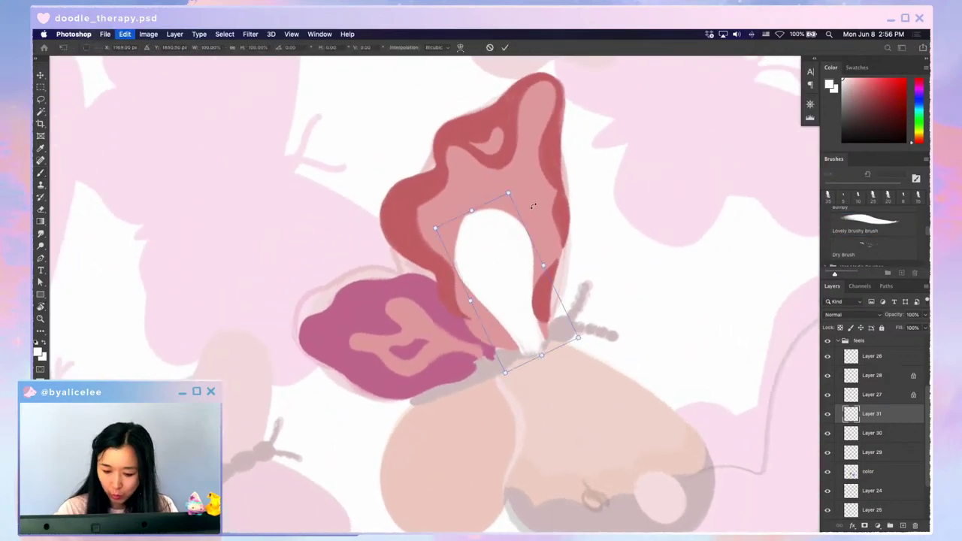
{"action": "mouse_move", "coordinate": [530, 167]}
{"action": "left_mouse_down"}
{"action": "mouse_move", "coordinate": [570, 180]}
{"action": "mouse_move", "coordinate": [543, 167]}
{"action": "left_mouse_up"}
{"action": "left_click_drag", "start_coordinate": [518, 255], "coordinate": [515, 240]}
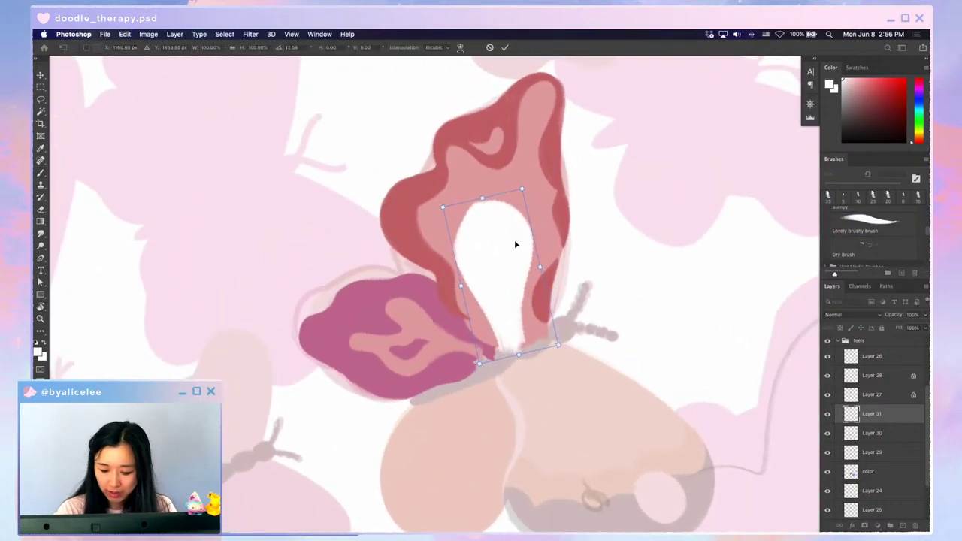
{"action": "key", "text": "Return"}
- Erase along the white marking's lower edge with a 7 px eraser to give it a wavy contour
{"action": "key", "text": "e"}
{"action": "key", "text": "bracketright"}
{"action": "key", "text": "bracketright"}
{"action": "key", "text": "bracketright"}
{"action": "key", "text": "bracketright"}
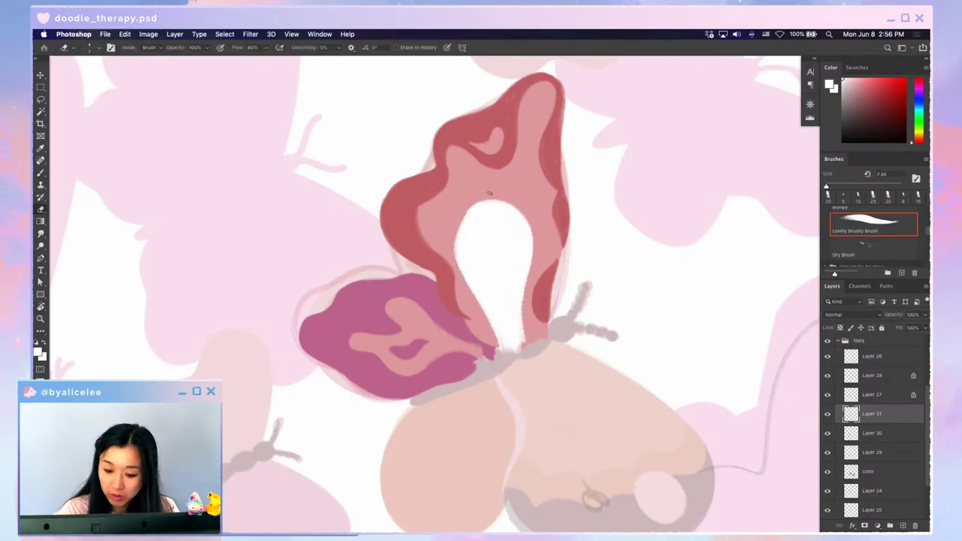
{"action": "left_click_drag", "start_coordinate": [460, 225], "coordinate": [455, 262]}
{"action": "left_click_drag", "start_coordinate": [461, 226], "coordinate": [471, 289]}
{"action": "left_click_drag", "start_coordinate": [460, 250], "coordinate": [465, 278]}
{"action": "key", "text": "Escape"}
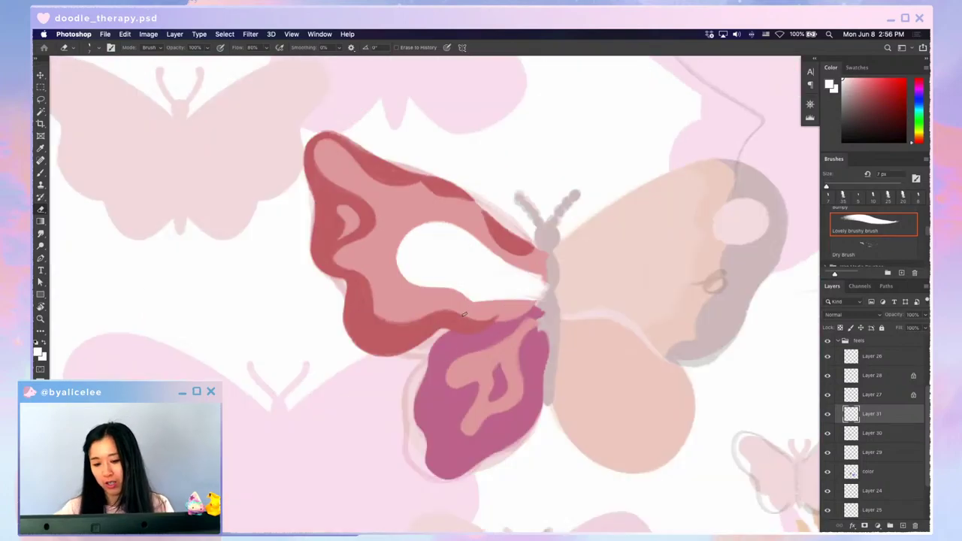
- Extend the white marking's lower edge toward the body with the brush and clean up the contour with the eraser
{"action": "key", "text": "b"}
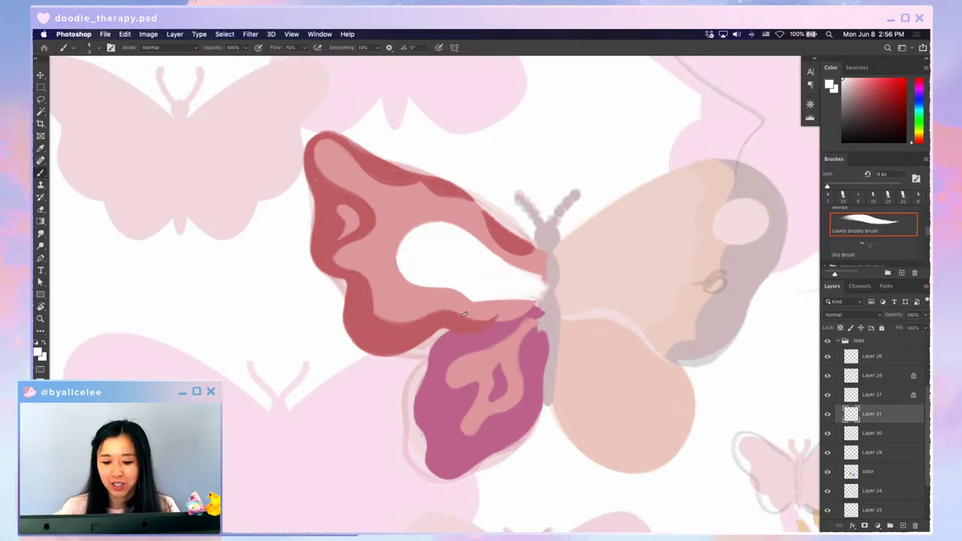
{"action": "key", "text": "r"}
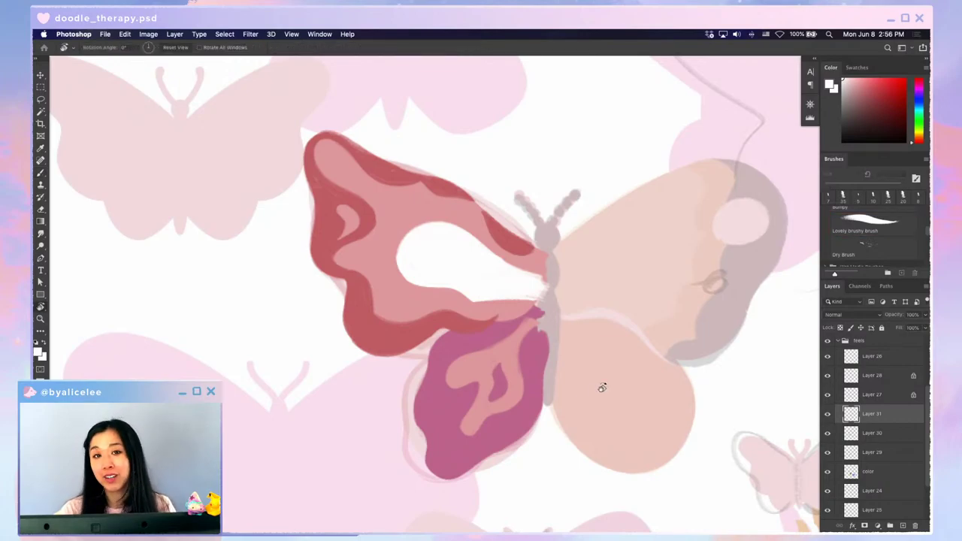
{"action": "mouse_move", "coordinate": [601, 388]}
{"action": "left_mouse_down"}
{"action": "mouse_move", "coordinate": [490, 436]}
{"action": "mouse_move", "coordinate": [477, 268]}
{"action": "mouse_move", "coordinate": [501, 343]}
{"action": "left_mouse_up"}
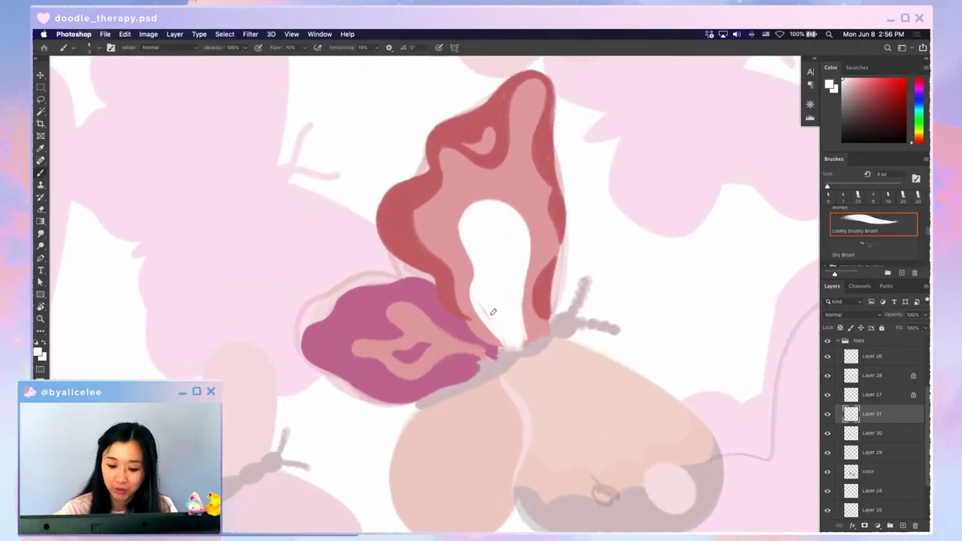
{"action": "key", "text": "super+z"}
{"action": "mouse_move", "coordinate": [475, 276]}
{"action": "left_mouse_down"}
{"action": "mouse_move", "coordinate": [504, 344]}
{"action": "mouse_move", "coordinate": [477, 310]}
{"action": "mouse_move", "coordinate": [496, 335]}
{"action": "left_mouse_up"}
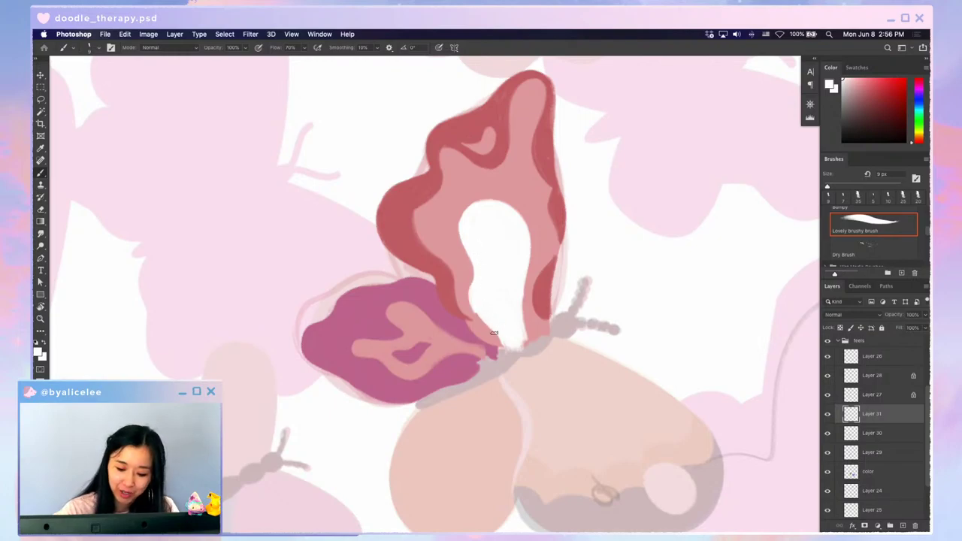
{"action": "key", "text": "e"}
{"action": "mouse_move", "coordinate": [487, 329]}
{"action": "left_mouse_down"}
{"action": "mouse_move", "coordinate": [472, 287]}
{"action": "mouse_move", "coordinate": [505, 344]}
{"action": "mouse_move", "coordinate": [477, 296]}
{"action": "mouse_move", "coordinate": [482, 277]}
{"action": "mouse_move", "coordinate": [504, 343]}
{"action": "mouse_move", "coordinate": [472, 301]}
{"action": "mouse_move", "coordinate": [475, 270]}
{"action": "mouse_move", "coordinate": [458, 224]}
{"action": "left_mouse_up"}
{"action": "key", "text": "Escape"}
- Smooth the white marking's upper edge with the eraser, from the body to its rounded end
{"action": "key", "text": "r"}
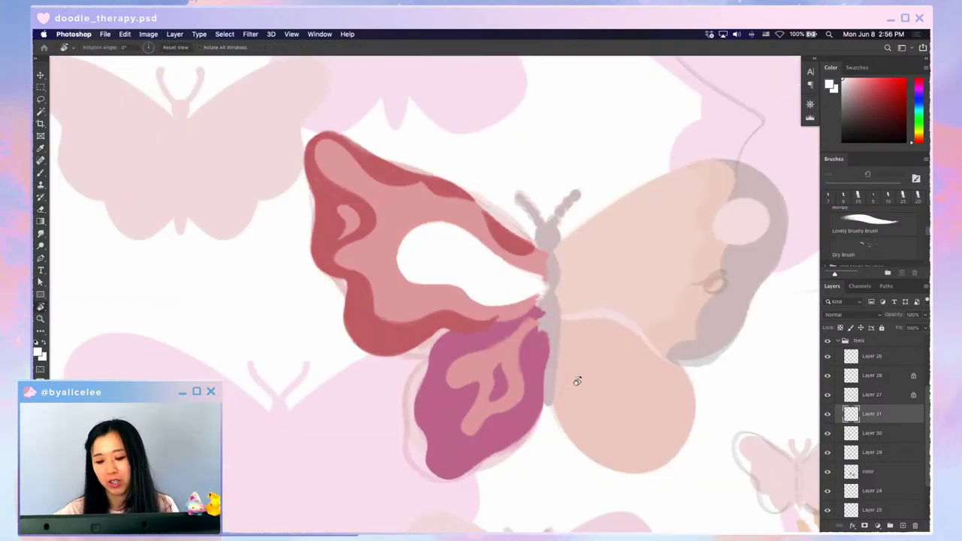
{"action": "mouse_move", "coordinate": [579, 381]}
{"action": "left_mouse_down"}
{"action": "mouse_move", "coordinate": [515, 159]}
{"action": "mouse_move", "coordinate": [503, 157]}
{"action": "left_mouse_up"}
{"action": "key", "text": "e"}
{"action": "left_click_drag", "start_coordinate": [432, 252], "coordinate": [437, 303]}
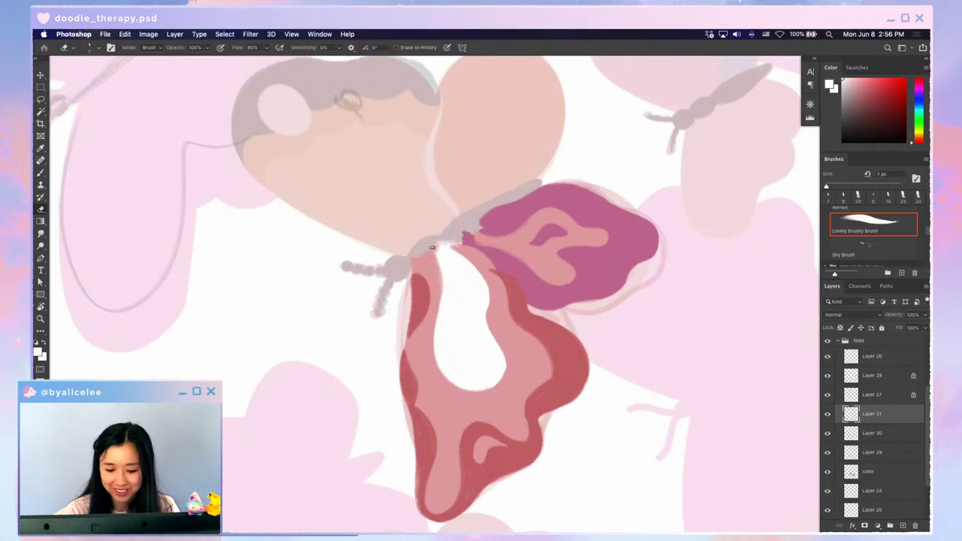
{"action": "mouse_move", "coordinate": [439, 262]}
{"action": "left_mouse_down"}
{"action": "mouse_move", "coordinate": [436, 359]}
{"action": "mouse_move", "coordinate": [458, 384]}
{"action": "left_mouse_up"}
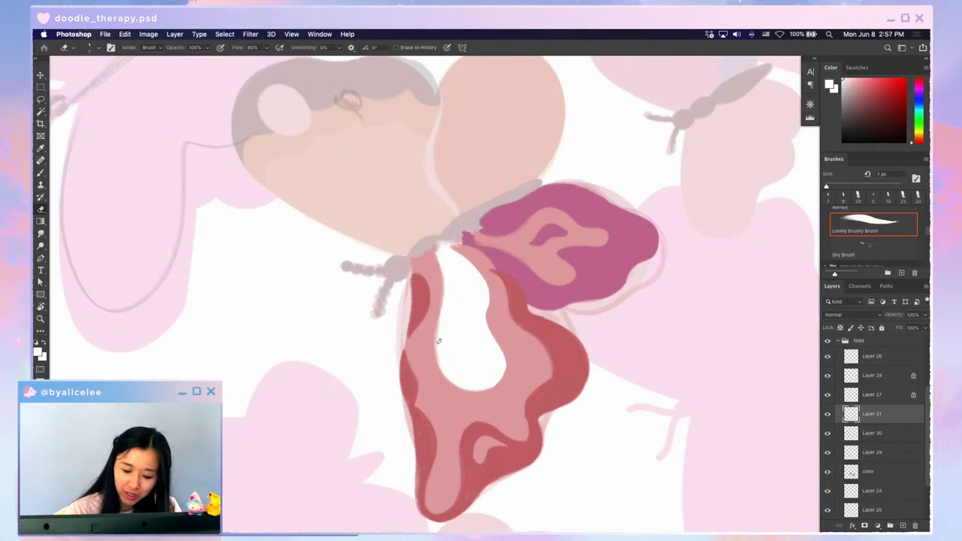
{"action": "key", "text": "Escape"}
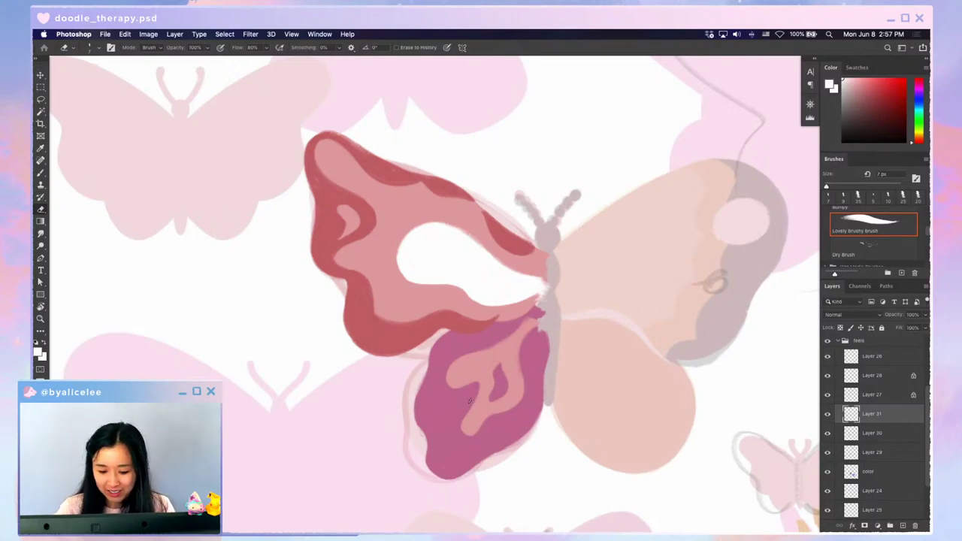
- Lock the white marking's transparent pixels and recolour it with magenta sampled from the lower left wing using the Gradient tool
{"action": "key", "text": "slash"}
{"action": "key", "text": "i"}
{"action": "left_click", "coordinate": [533, 360]}
{"action": "key", "text": "g"}
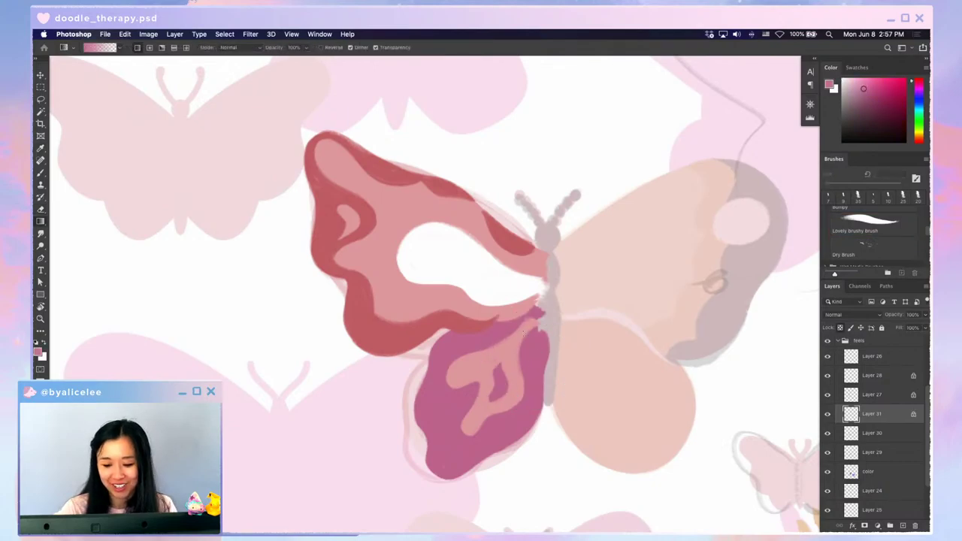
{"action": "left_click_drag", "start_coordinate": [519, 330], "coordinate": [577, 385]}
- Nudge the magenta teardrop marking slightly within the upper left wing
{"action": "key", "text": "v"}
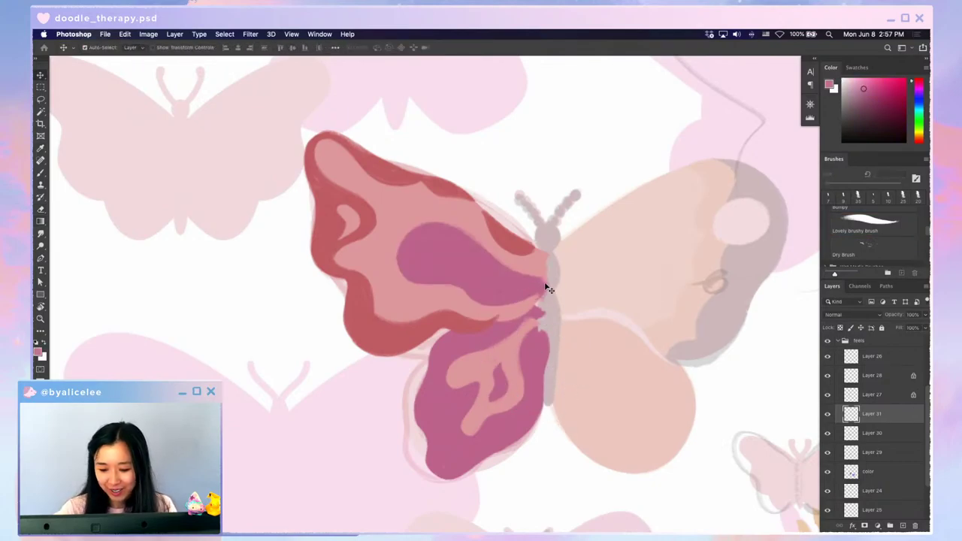
{"action": "mouse_move", "coordinate": [546, 283]}
{"action": "left_mouse_down"}
{"action": "mouse_move", "coordinate": [544, 276]}
{"action": "mouse_move", "coordinate": [554, 280]}
{"action": "left_mouse_up"}
{"action": "key", "text": "b"}
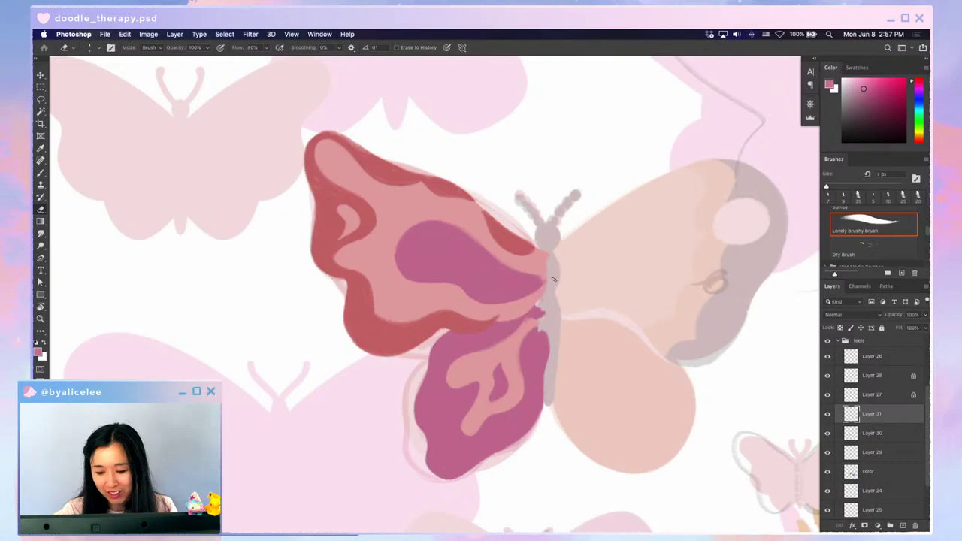
{"action": "key", "text": "r"}
{"action": "left_click_drag", "start_coordinate": [617, 297], "coordinate": [519, 380]}
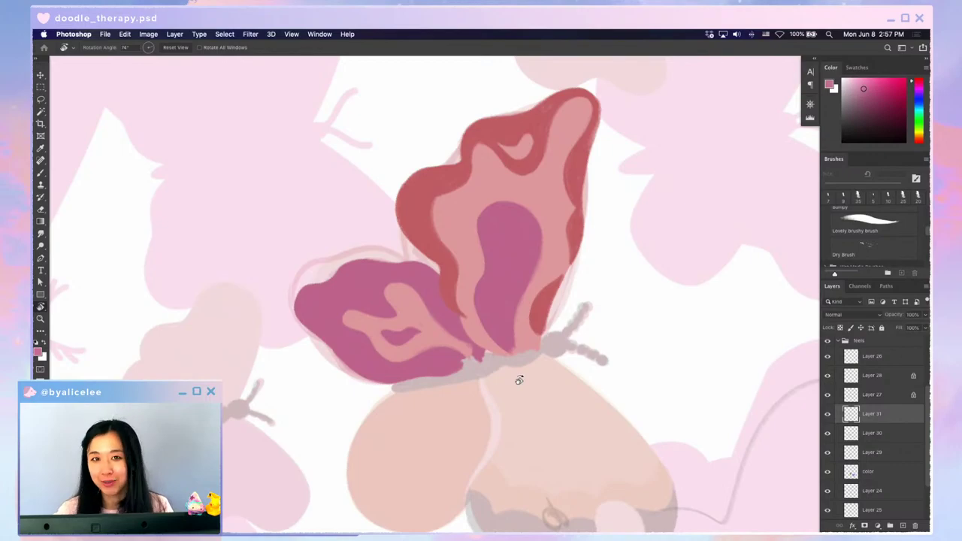
- Add a new layer for the butterfly's body, choose a dark plum colour and select the Lovely Brushy Brush
{"action": "key", "text": "Escape"}
{"action": "key", "text": "super+minus"}
{"action": "key", "text": "super+minus"}
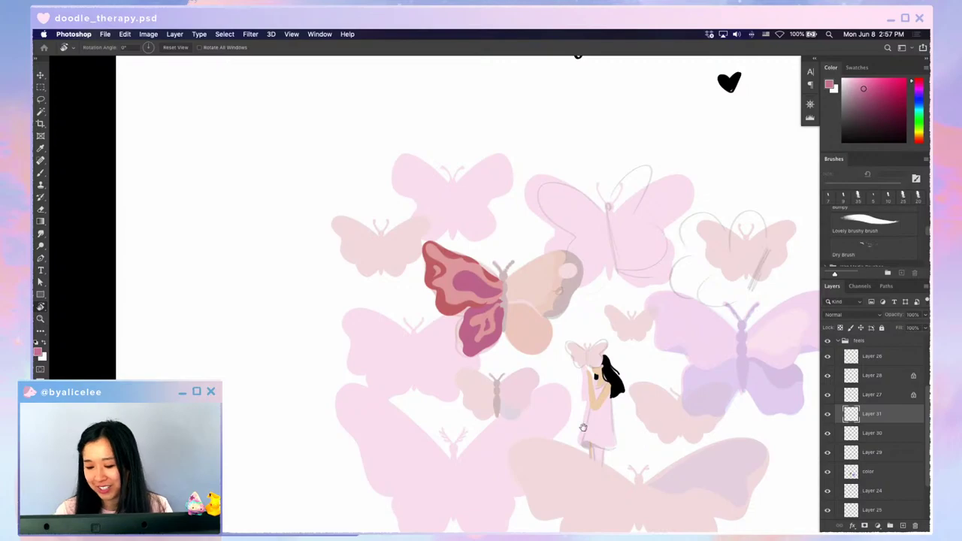
{"action": "scroll", "coordinate": [641, 435], "scroll_direction": "up", "scroll_amount": 3}
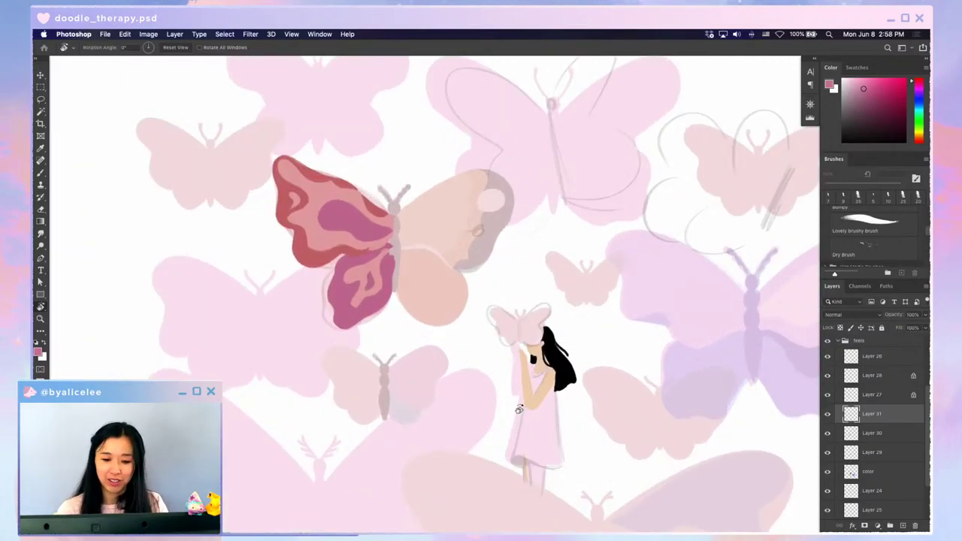
{"action": "scroll", "coordinate": [451, 245], "scroll_direction": "up", "scroll_amount": 3}
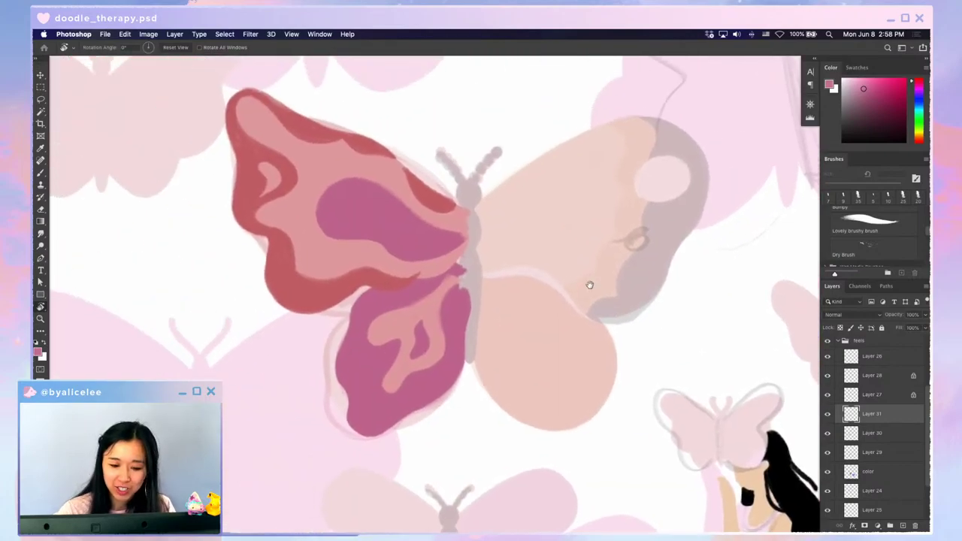
{"action": "key", "text": "v"}
{"action": "key", "text": "super+shift+n"}
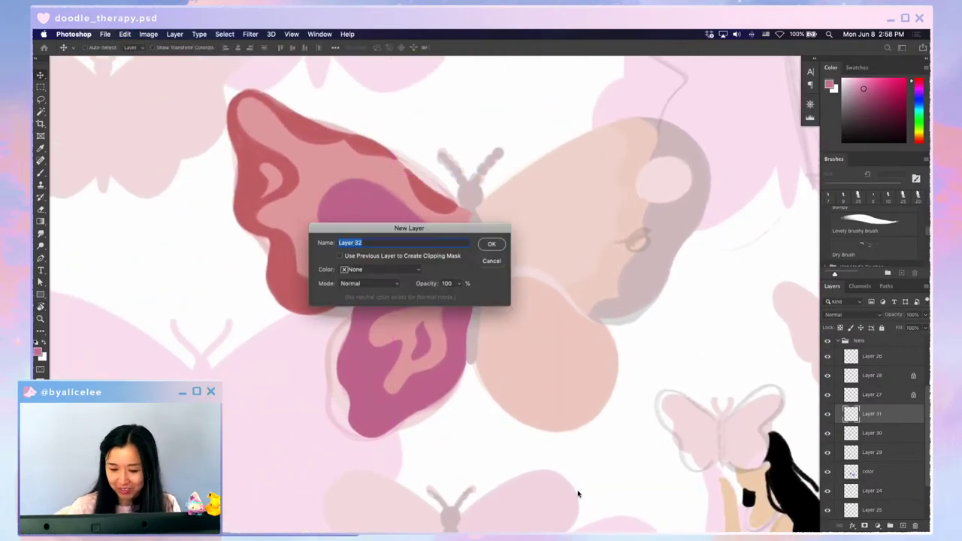
{"action": "key", "text": "Return"}
{"action": "left_click", "coordinate": [869, 100]}
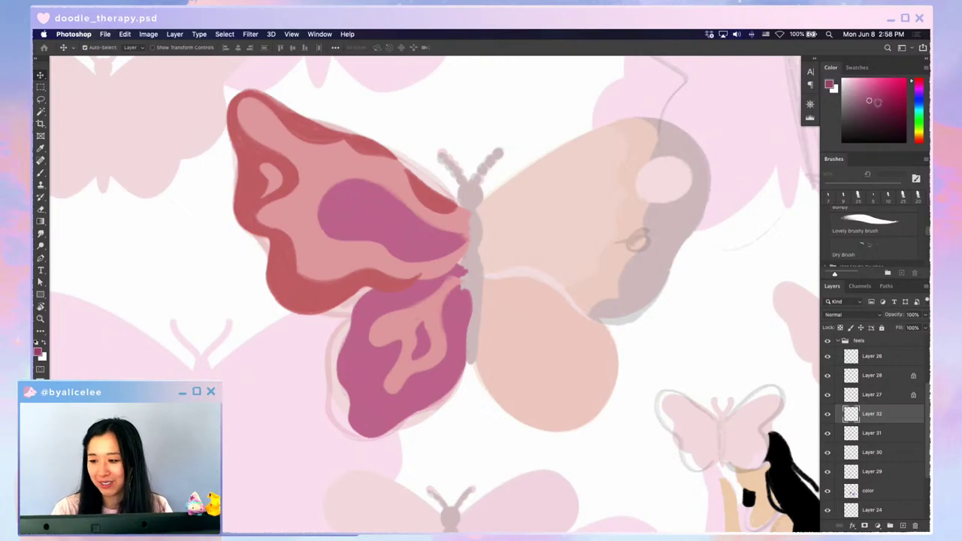
{"action": "left_click", "coordinate": [864, 221]}
- Paint the butterfly's segmented body in dark plum over the grey guide and bring its layer above the wing layers
{"action": "mouse_move", "coordinate": [475, 197]}
{"action": "left_mouse_down"}
{"action": "mouse_move", "coordinate": [468, 192]}
{"action": "mouse_move", "coordinate": [468, 253]}
{"action": "mouse_move", "coordinate": [475, 205]}
{"action": "mouse_move", "coordinate": [477, 242]}
{"action": "mouse_move", "coordinate": [478, 219]}
{"action": "mouse_move", "coordinate": [461, 287]}
{"action": "mouse_move", "coordinate": [464, 264]}
{"action": "left_mouse_up"}
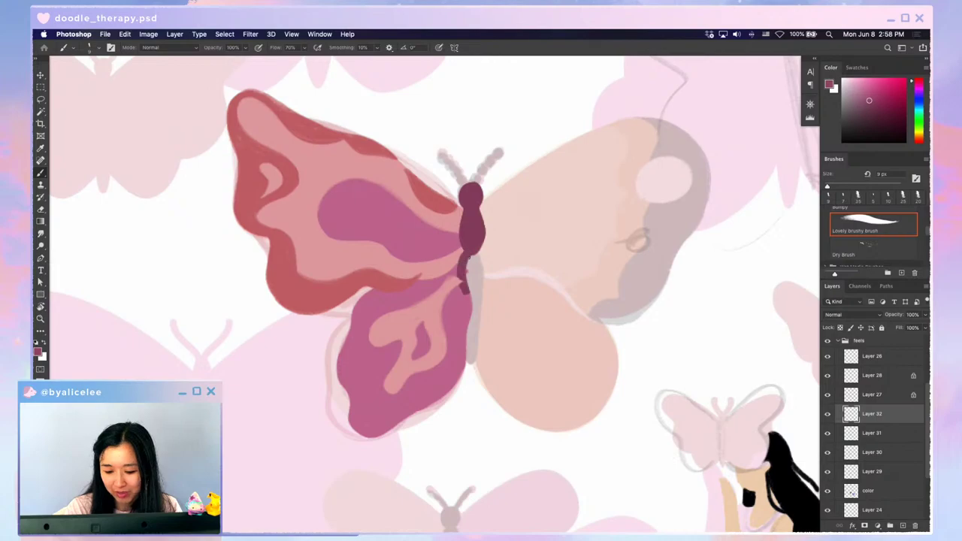
{"action": "key", "text": "super+shift+bracketright"}
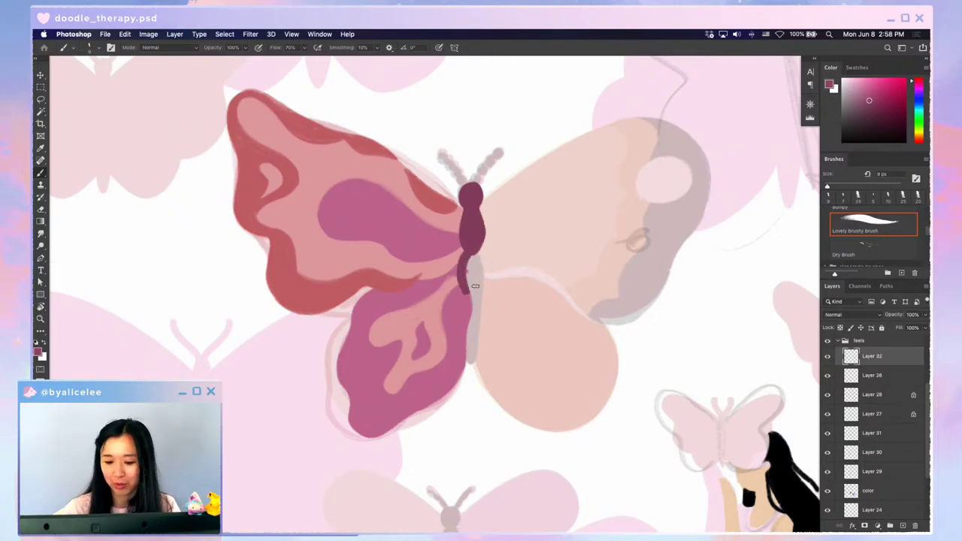
{"action": "mouse_move", "coordinate": [468, 209]}
{"action": "left_mouse_down"}
{"action": "mouse_move", "coordinate": [457, 244]}
{"action": "mouse_move", "coordinate": [487, 206]}
{"action": "mouse_move", "coordinate": [471, 294]}
{"action": "mouse_move", "coordinate": [464, 253]}
{"action": "mouse_move", "coordinate": [465, 288]}
{"action": "left_mouse_up"}
{"action": "mouse_move", "coordinate": [466, 251]}
{"action": "left_mouse_down"}
{"action": "mouse_move", "coordinate": [459, 327]}
{"action": "mouse_move", "coordinate": [472, 293]}
{"action": "mouse_move", "coordinate": [474, 309]}
{"action": "mouse_move", "coordinate": [465, 317]}
{"action": "mouse_move", "coordinate": [461, 300]}
{"action": "mouse_move", "coordinate": [456, 312]}
{"action": "mouse_move", "coordinate": [465, 347]}
{"action": "mouse_move", "coordinate": [462, 291]}
{"action": "mouse_move", "coordinate": [467, 364]}
{"action": "mouse_move", "coordinate": [459, 330]}
{"action": "mouse_move", "coordinate": [473, 354]}
{"action": "mouse_move", "coordinate": [474, 295]}
{"action": "mouse_move", "coordinate": [471, 363]}
{"action": "mouse_move", "coordinate": [476, 324]}
{"action": "mouse_move", "coordinate": [494, 303]}
{"action": "mouse_move", "coordinate": [487, 295]}
{"action": "mouse_move", "coordinate": [474, 364]}
{"action": "mouse_move", "coordinate": [485, 307]}
{"action": "left_mouse_up"}
- Refine the outline of the plum body's lowest segment with eraser and brush, tapering it to a point
{"action": "key", "text": "e"}
{"action": "mouse_move", "coordinate": [474, 371]}
{"action": "left_mouse_down"}
{"action": "mouse_move", "coordinate": [463, 375]}
{"action": "mouse_move", "coordinate": [471, 373]}
{"action": "left_mouse_up"}
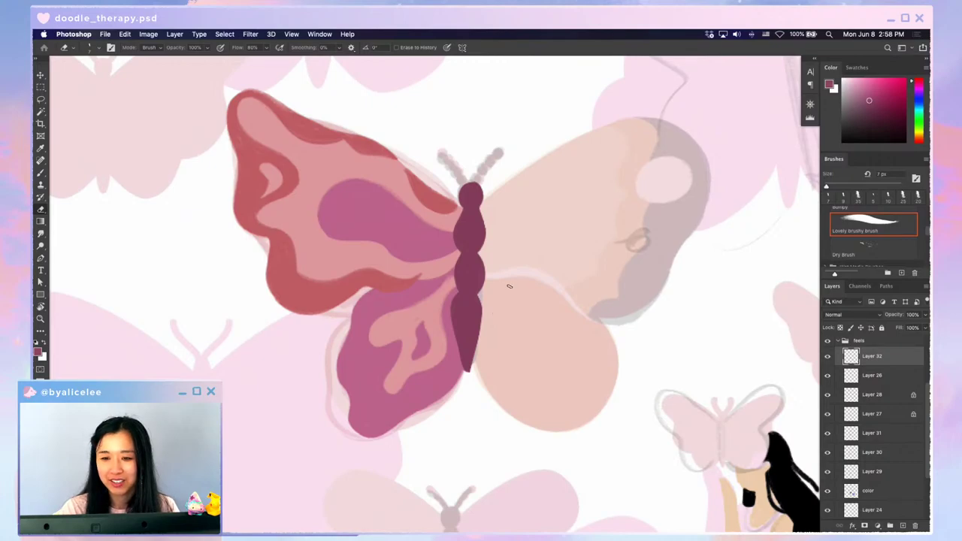
{"action": "key", "text": "b"}
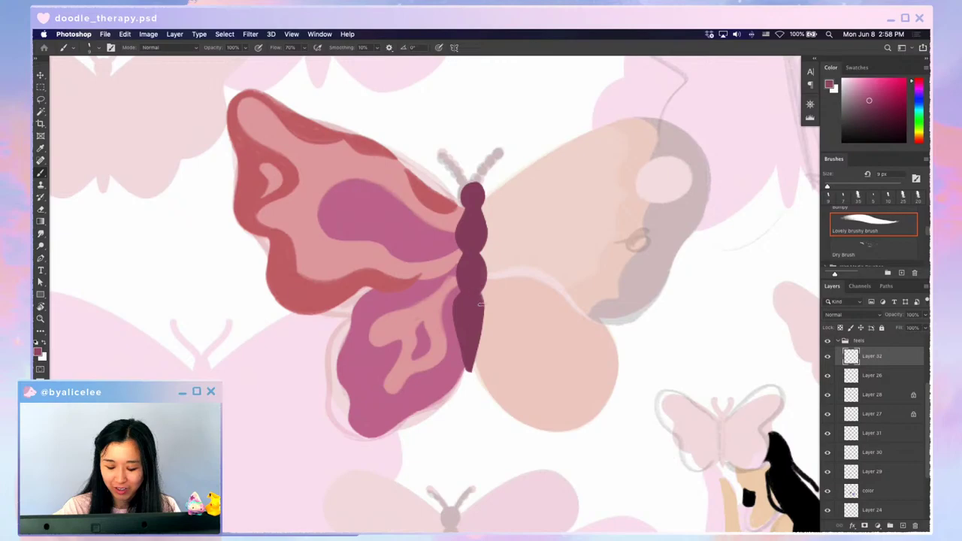
{"action": "key", "text": "e"}
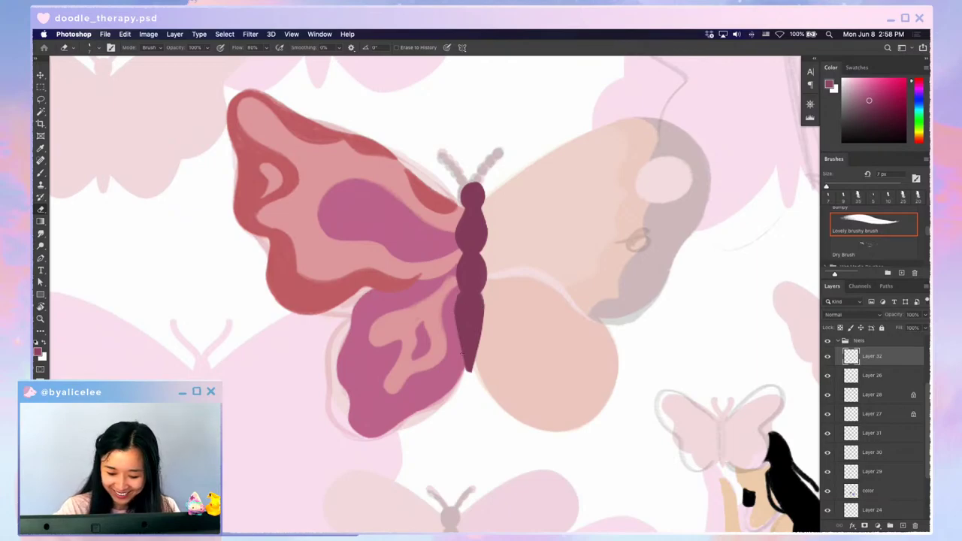
{"action": "left_click_drag", "start_coordinate": [467, 372], "coordinate": [455, 329]}
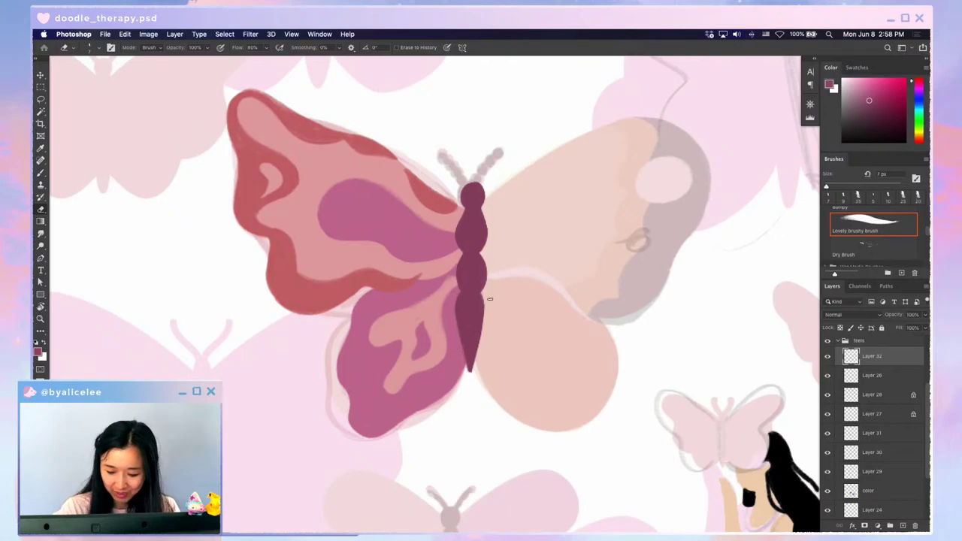
- Shorten the body's pointed tip with the eraser and round out the middle segments in dark plum
{"action": "left_click_drag", "start_coordinate": [473, 374], "coordinate": [467, 370]}
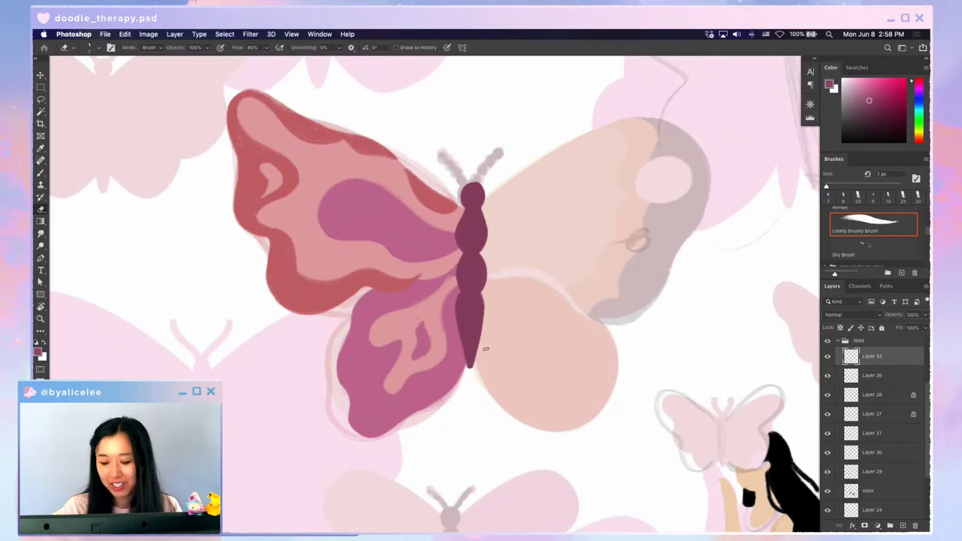
{"action": "key", "text": "b"}
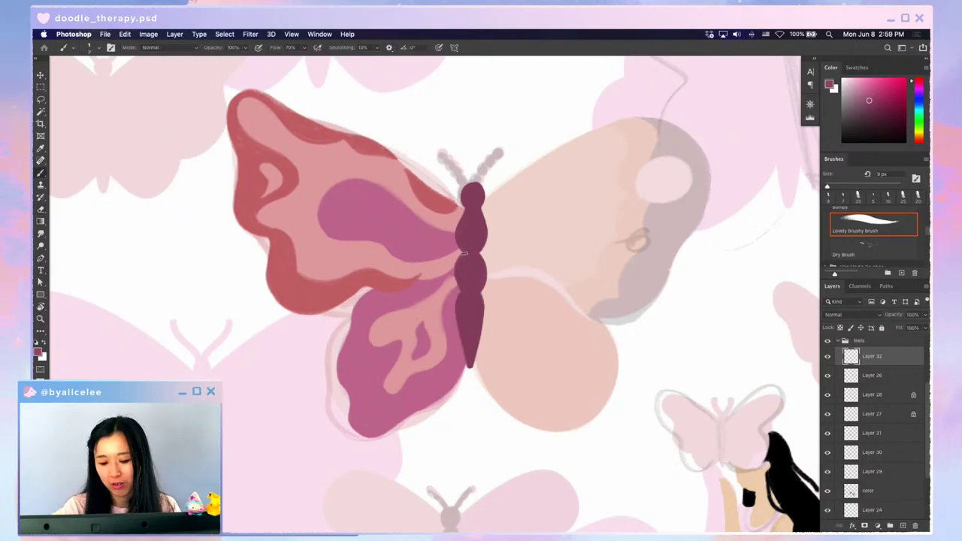
{"action": "left_click_drag", "start_coordinate": [463, 252], "coordinate": [459, 286]}
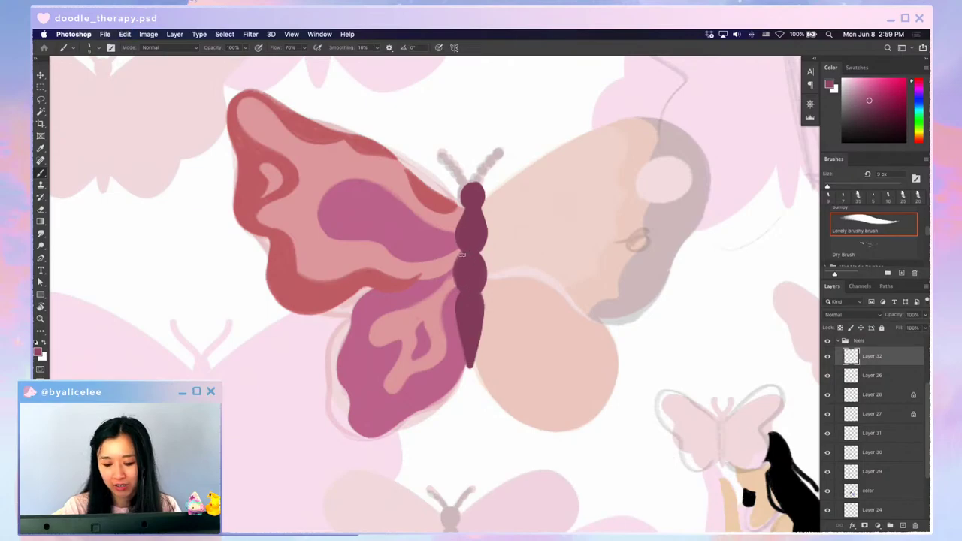
{"action": "left_click_drag", "start_coordinate": [480, 255], "coordinate": [482, 285]}
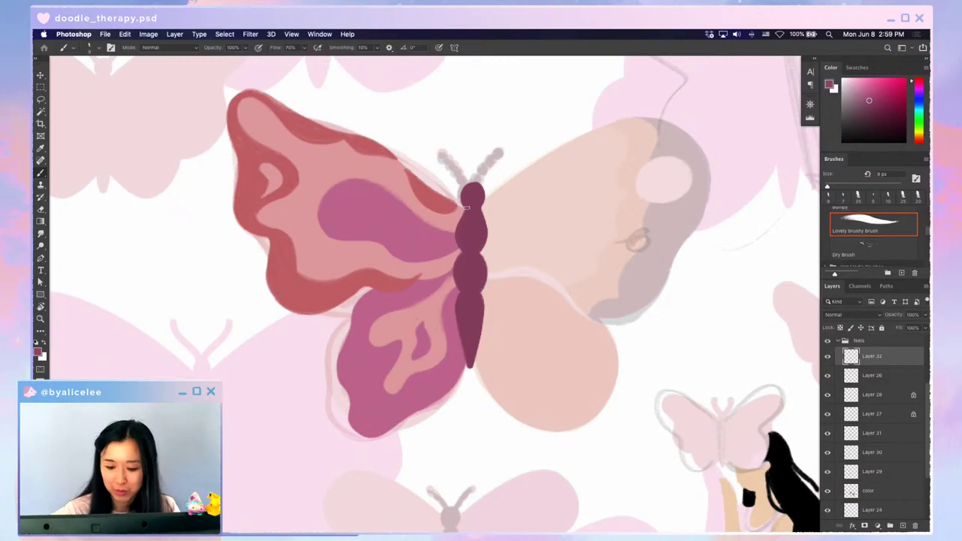
{"action": "mouse_move", "coordinate": [463, 210]}
{"action": "left_mouse_down"}
{"action": "mouse_move", "coordinate": [457, 246]}
{"action": "mouse_move", "coordinate": [479, 252]}
{"action": "left_mouse_up"}
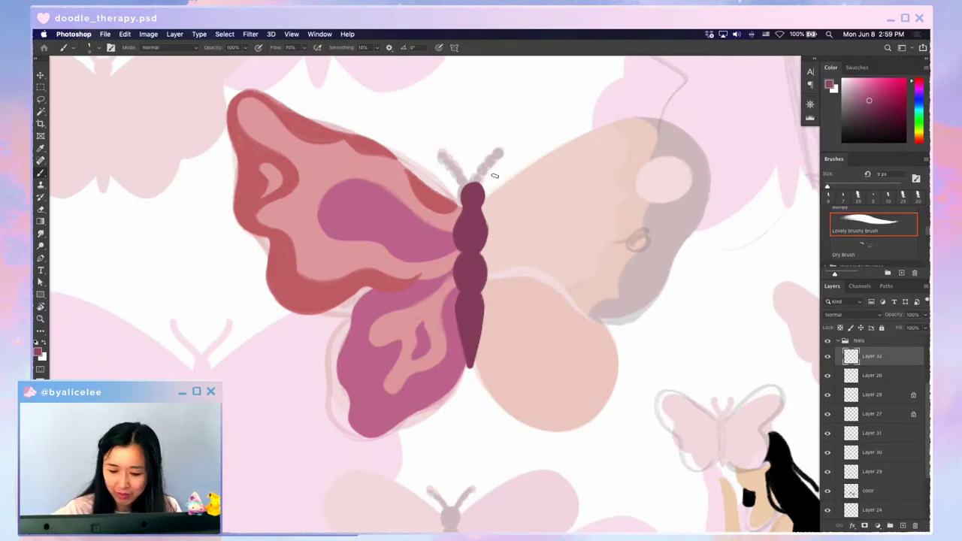
- Try painting the left antenna as a chain of plum beads with a 6 px brush, and undo the strokes
{"action": "key", "text": "bracketleft"}
{"action": "key", "text": "bracketleft"}
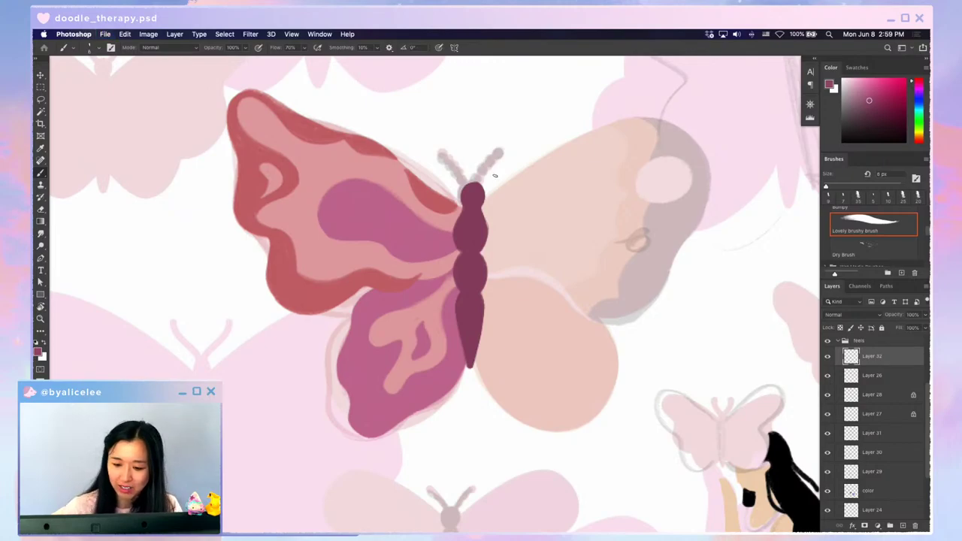
{"action": "left_click_drag", "start_coordinate": [466, 184], "coordinate": [445, 158]}
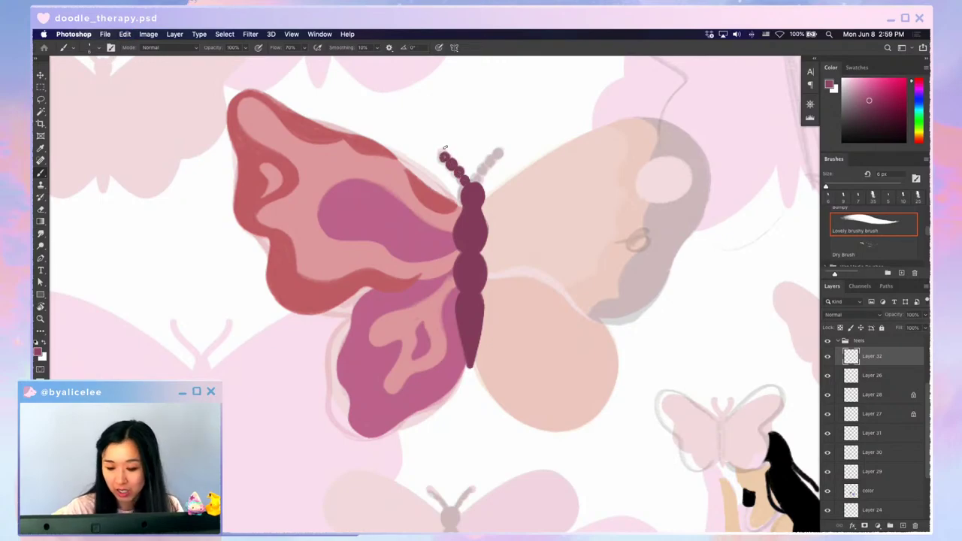
{"action": "key", "text": "super+z"}
{"action": "key", "text": "super+z"}
{"action": "key", "text": "super+z"}
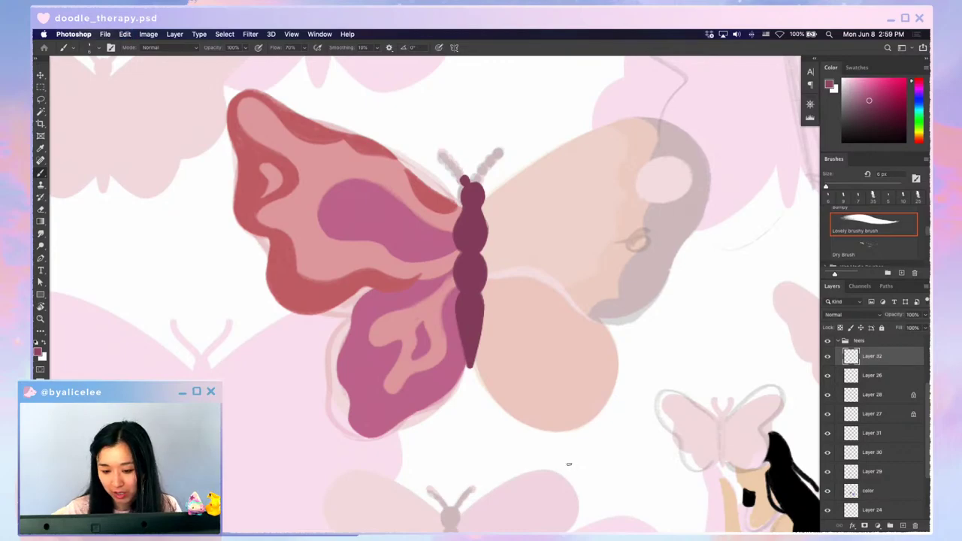
{"action": "key", "text": "super+z"}
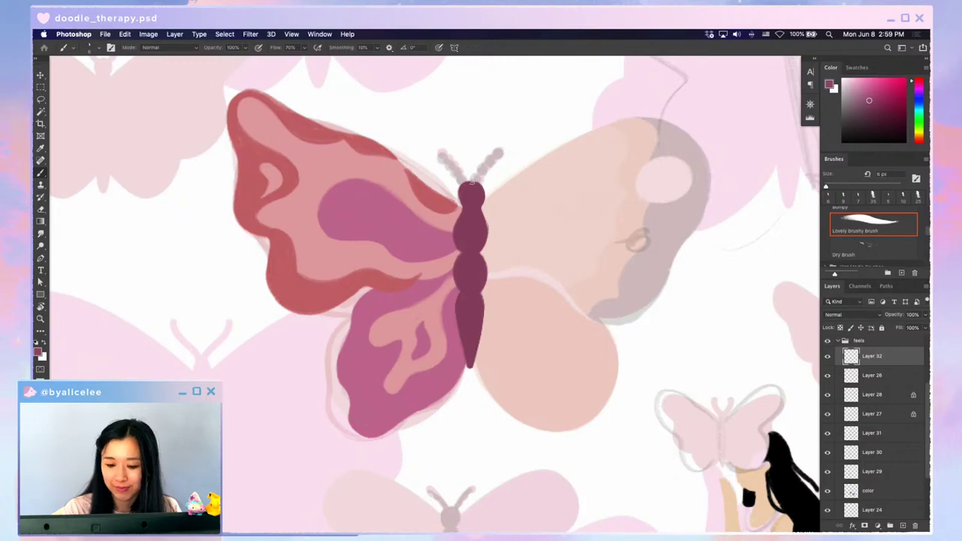
- Build up the butterfly's head in dark plum with the 6 px brush, extending its top and smoothing its sides
{"action": "left_click_drag", "start_coordinate": [464, 184], "coordinate": [479, 195]}
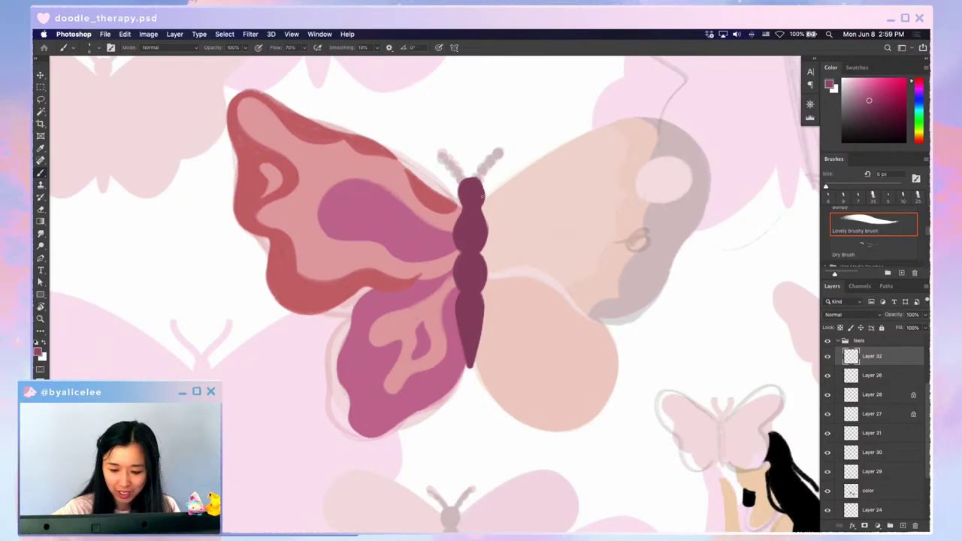
{"action": "left_click_drag", "start_coordinate": [483, 197], "coordinate": [472, 181]}
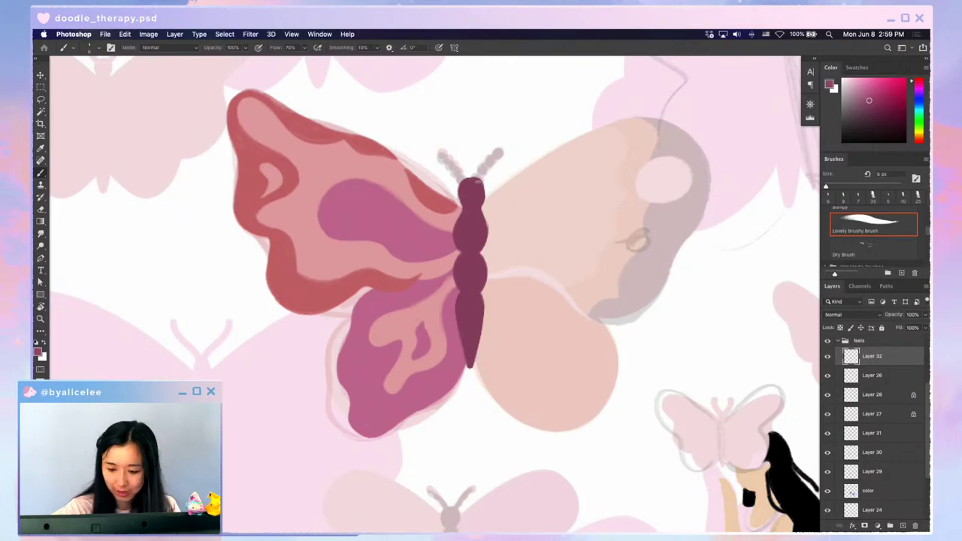
{"action": "key", "text": "super+minus"}
{"action": "key", "text": "super+minus"}
{"action": "key", "text": "super+equal"}
{"action": "key", "text": "super+equal"}
{"action": "key", "text": "super+equal"}
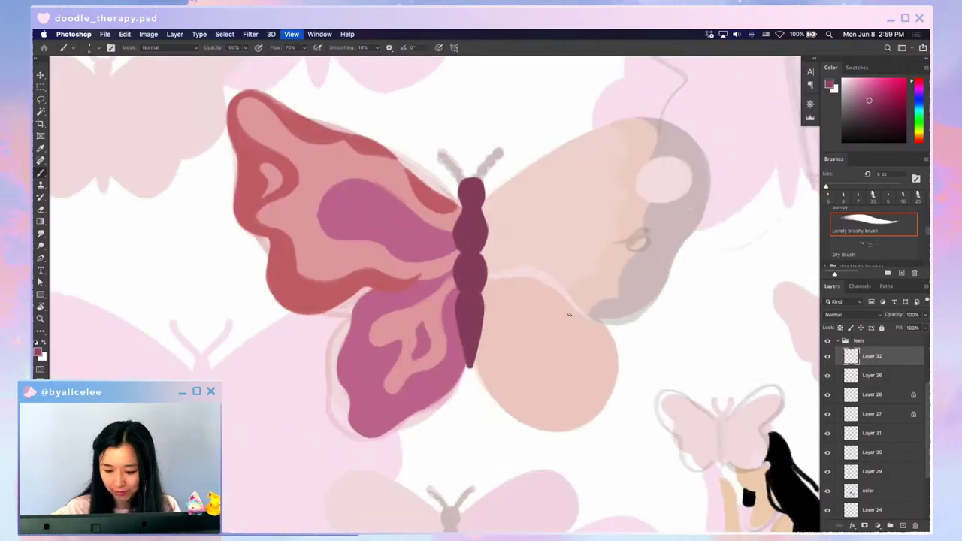
- Add a new layer clipped to the magenta teardrop marking and set the foreground colour to white
{"action": "scroll", "coordinate": [492, 331], "scroll_direction": "down", "scroll_amount": 2}
{"action": "left_click", "coordinate": [436, 241], "text": "ctrl"}
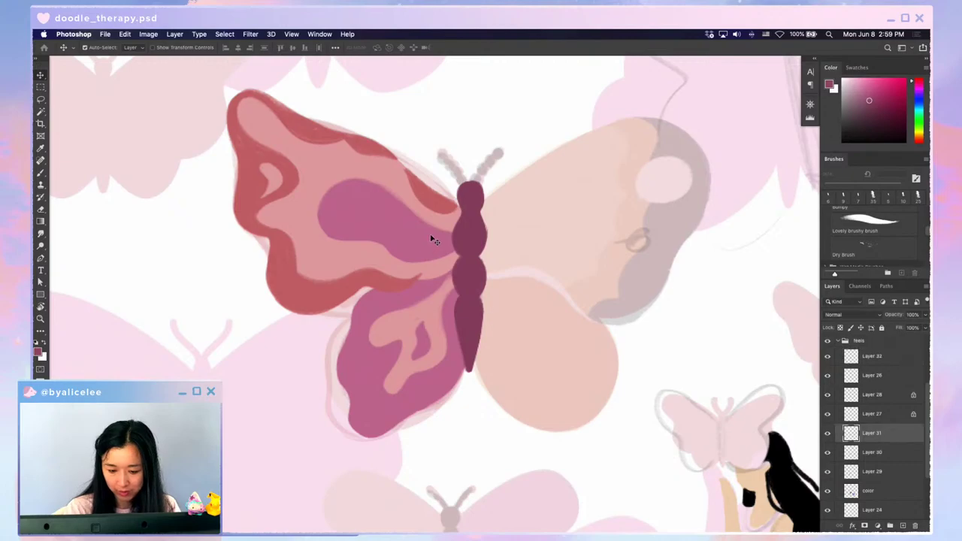
{"action": "key", "text": "shift+super+n"}
{"action": "key", "text": "Return"}
{"action": "key", "text": "alt+super+g"}
{"action": "key", "text": "b"}
{"action": "key", "text": "d"}
{"action": "key", "text": "x"}
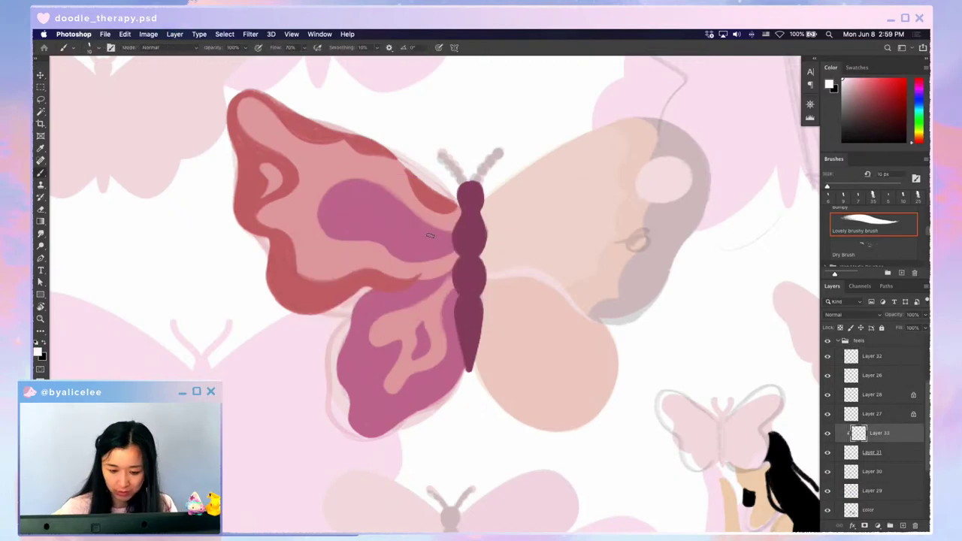
- Paint a white crescent along the upper inner edge of the teardrop marking with a 25 px brush
{"action": "key", "text": "bracketright"}
{"action": "key", "text": "bracketright"}
{"action": "key", "text": "bracketright"}
{"action": "key", "text": "r"}
{"action": "left_click_drag", "start_coordinate": [487, 440], "coordinate": [412, 423]}
{"action": "left_click_drag", "start_coordinate": [460, 303], "coordinate": [430, 346]}
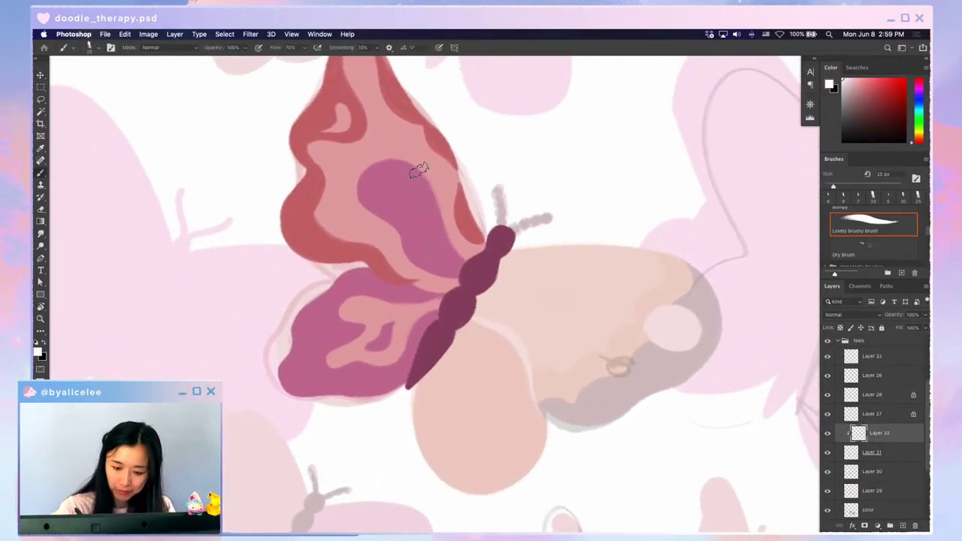
{"action": "left_click_drag", "start_coordinate": [419, 172], "coordinate": [447, 224]}
{"action": "key", "text": "Escape"}
{"action": "key", "text": "v"}
{"action": "left_click_drag", "start_coordinate": [428, 276], "coordinate": [432, 275]}
- Add a layer clipped to the light pink wing area and paint a band above the white crescent in the body's plum
{"action": "left_click", "coordinate": [389, 218], "text": "ctrl"}
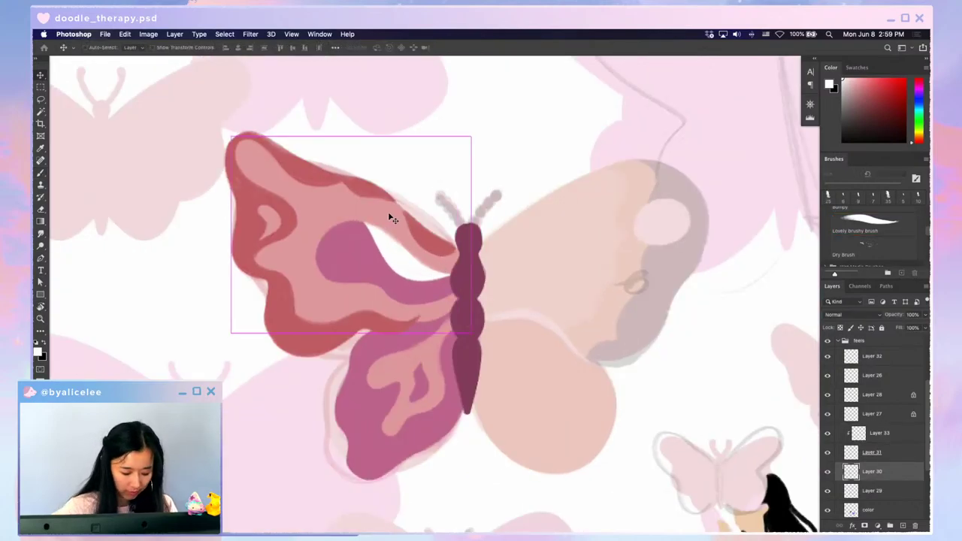
{"action": "key", "text": "ctrl+shift+n"}
{"action": "key", "text": "Return"}
{"action": "key", "text": "i"}
{"action": "left_click", "coordinate": [466, 243]}
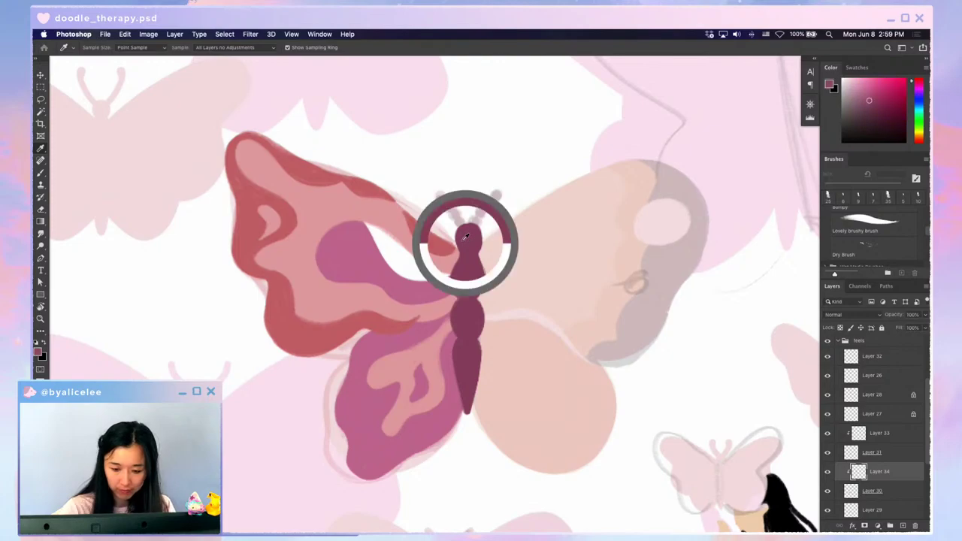
{"action": "key", "text": "b"}
{"action": "mouse_move", "coordinate": [369, 189]}
{"action": "left_mouse_down"}
{"action": "mouse_move", "coordinate": [358, 179]}
{"action": "mouse_move", "coordinate": [388, 229]}
{"action": "mouse_move", "coordinate": [379, 202]}
{"action": "mouse_move", "coordinate": [450, 272]}
{"action": "left_mouse_up"}
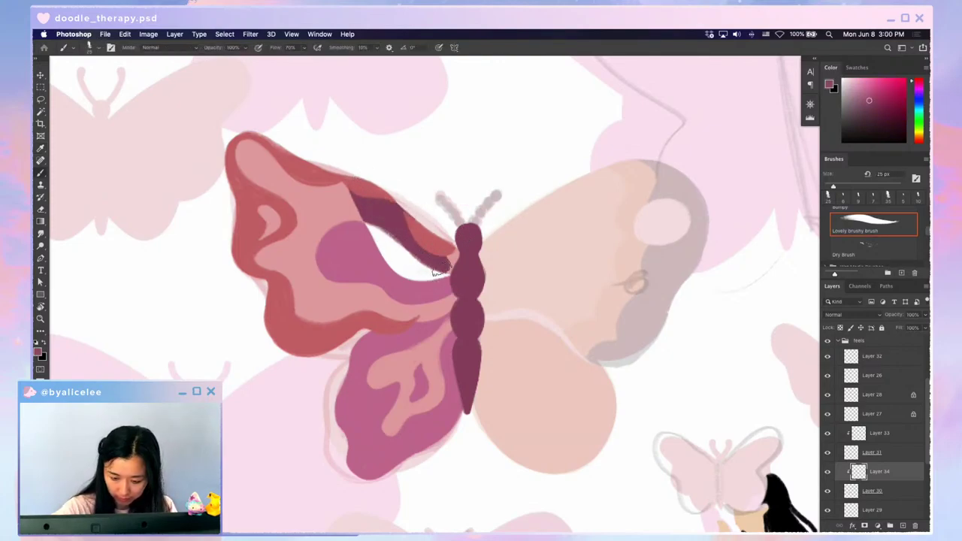
{"action": "key", "text": "e"}
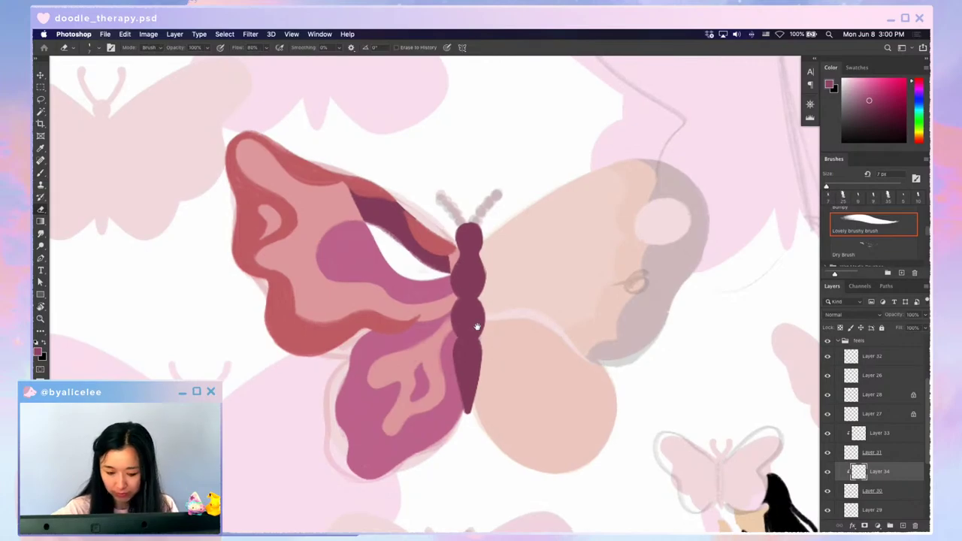
- Add another layer clipped to the magenta teardrop marking, directly above it
{"action": "key", "text": "super+equal"}
{"action": "key", "text": "r"}
{"action": "left_click_drag", "start_coordinate": [636, 317], "coordinate": [602, 256]}
{"action": "left_click_drag", "start_coordinate": [403, 274], "coordinate": [513, 269]}
{"action": "key", "text": "v"}
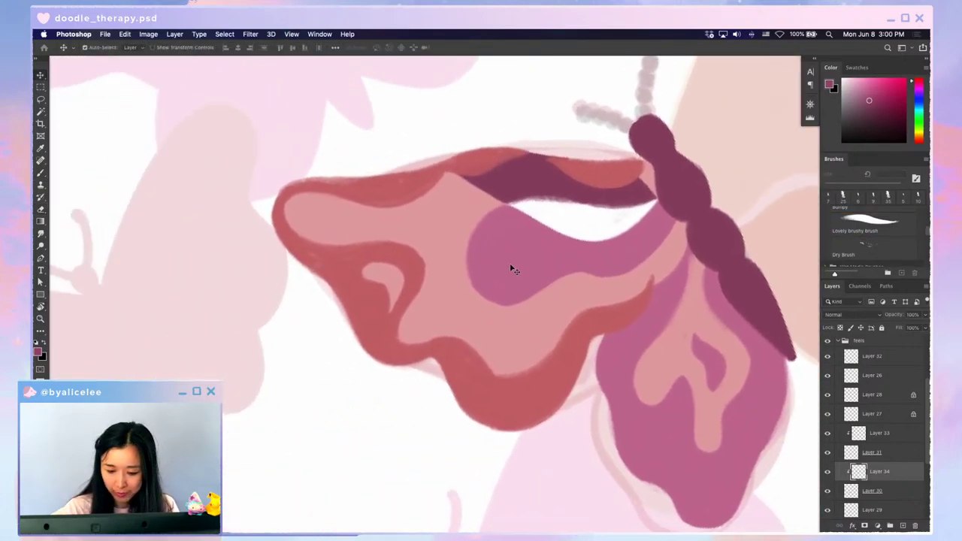
{"action": "left_click", "coordinate": [521, 261]}
{"action": "key", "text": "super+shift+n"}
{"action": "key", "text": "Return"}
- Paint a filled plum circle inside the rounded end of the teardrop with a 10 px brush
{"action": "key", "text": "i"}
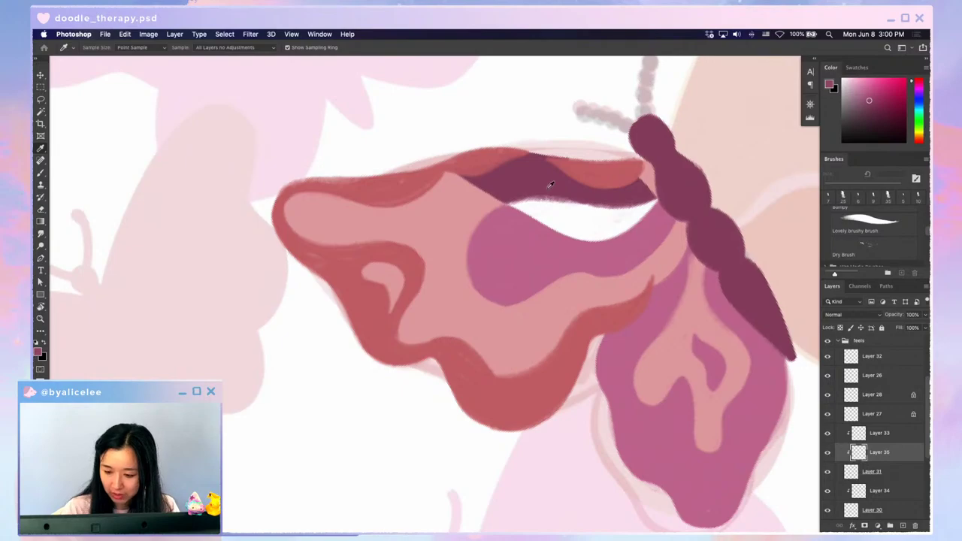
{"action": "key", "text": "Escape"}
{"action": "key", "text": "b"}
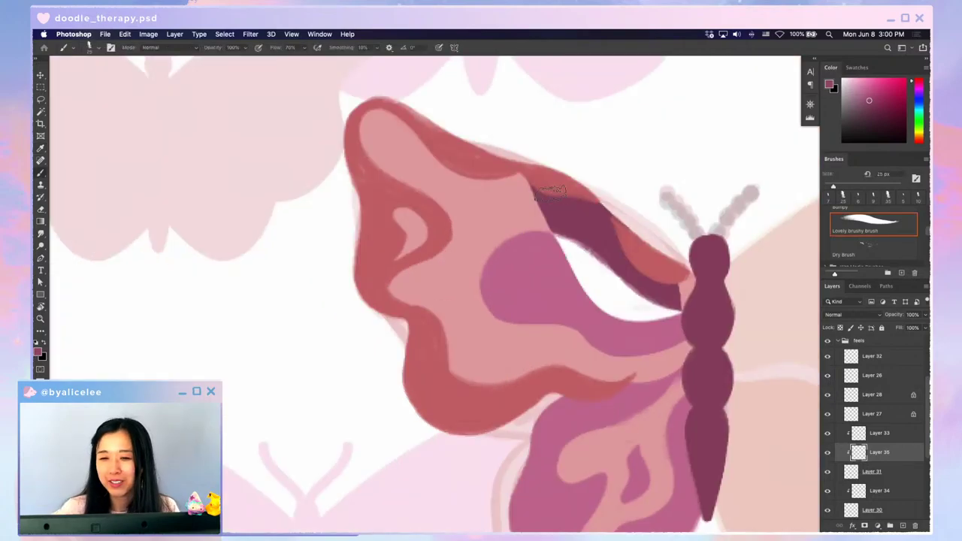
{"action": "key", "text": "bracketleft"}
{"action": "key", "text": "bracketleft"}
{"action": "key", "text": "bracketleft"}
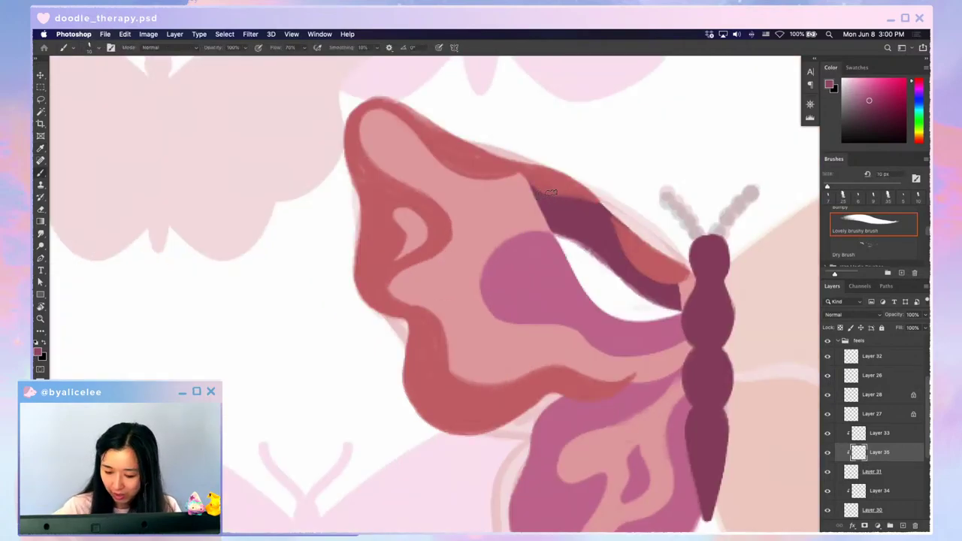
{"action": "mouse_move", "coordinate": [532, 258]}
{"action": "left_mouse_down"}
{"action": "mouse_move", "coordinate": [536, 297]}
{"action": "mouse_move", "coordinate": [518, 259]}
{"action": "mouse_move", "coordinate": [534, 299]}
{"action": "mouse_move", "coordinate": [544, 272]}
{"action": "mouse_move", "coordinate": [538, 301]}
{"action": "mouse_move", "coordinate": [507, 274]}
{"action": "mouse_move", "coordinate": [534, 255]}
{"action": "mouse_move", "coordinate": [549, 273]}
{"action": "mouse_move", "coordinate": [547, 284]}
{"action": "mouse_move", "coordinate": [532, 287]}
{"action": "mouse_move", "coordinate": [544, 289]}
{"action": "mouse_move", "coordinate": [554, 267]}
{"action": "left_mouse_up"}
- Select the teardrop layer, sample its magenta and refine the marking's rounded outline with the brush
{"action": "left_click", "coordinate": [577, 334], "text": "super"}
{"action": "key", "text": "r"}
{"action": "mouse_move", "coordinate": [544, 406]}
{"action": "left_mouse_down"}
{"action": "mouse_move", "coordinate": [625, 275]}
{"action": "mouse_move", "coordinate": [623, 259]}
{"action": "left_mouse_up"}
{"action": "left_click", "coordinate": [527, 208], "text": "alt"}
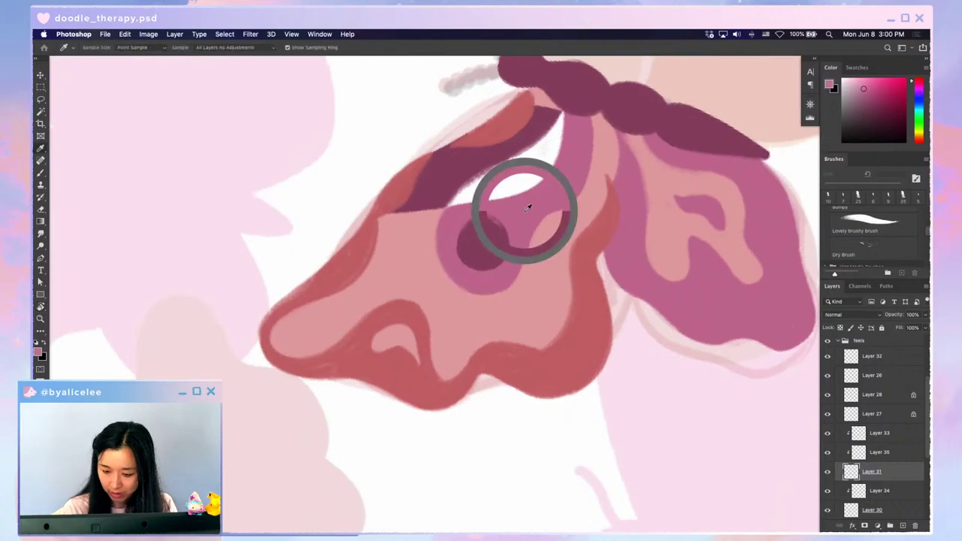
{"action": "key", "text": "b"}
{"action": "mouse_move", "coordinate": [437, 218]}
{"action": "left_mouse_down"}
{"action": "mouse_move", "coordinate": [441, 273]}
{"action": "mouse_move", "coordinate": [467, 299]}
{"action": "mouse_move", "coordinate": [506, 285]}
{"action": "mouse_move", "coordinate": [515, 257]}
{"action": "left_mouse_up"}
{"action": "key", "text": "Escape"}
{"action": "key", "text": "r"}
{"action": "left_click_drag", "start_coordinate": [605, 339], "coordinate": [541, 408]}
{"action": "key", "text": "b"}
{"action": "mouse_move", "coordinate": [490, 273]}
{"action": "left_mouse_down"}
{"action": "mouse_move", "coordinate": [507, 360]}
{"action": "mouse_move", "coordinate": [534, 411]}
{"action": "mouse_move", "coordinate": [551, 383]}
{"action": "mouse_move", "coordinate": [456, 315]}
{"action": "left_mouse_up"}
{"action": "key", "text": "Escape"}
{"action": "key", "text": "space"}
{"action": "key", "text": "r"}
{"action": "left_click_drag", "start_coordinate": [609, 323], "coordinate": [509, 354]}
- Select the plum circle's layer and trim the circle's inner edge with the eraser
{"action": "key", "text": "e"}
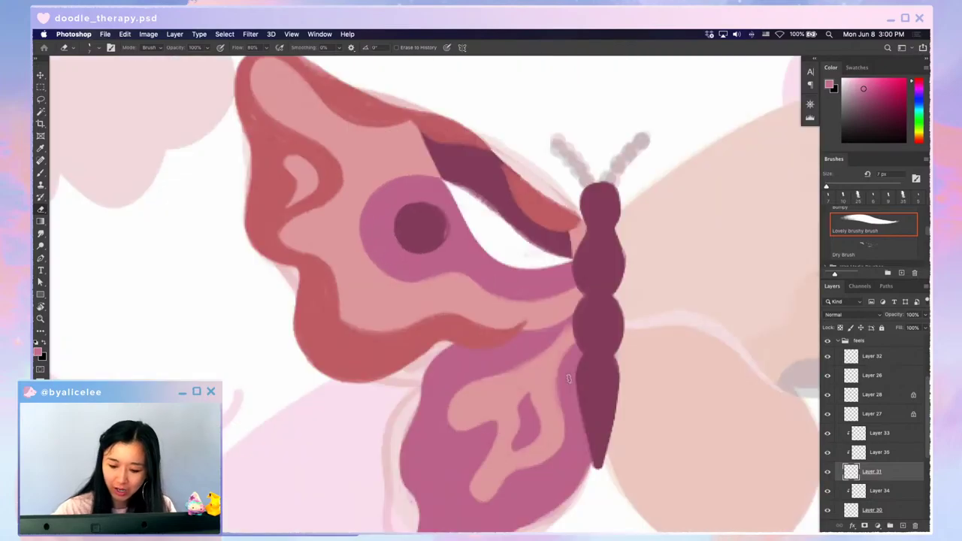
{"action": "key", "text": "alt+bracketright"}
{"action": "key", "text": "e"}
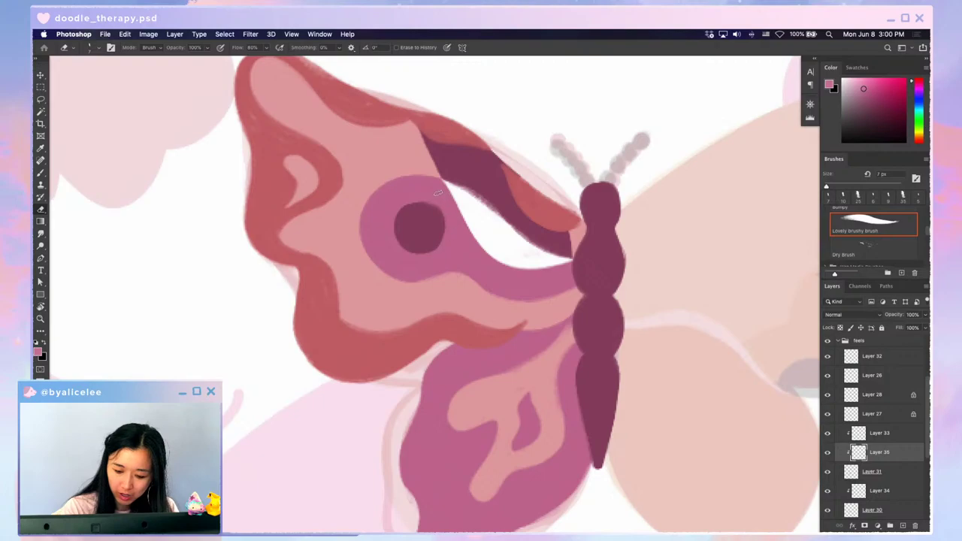
{"action": "key", "text": "v"}
{"action": "key", "text": "super+minus"}
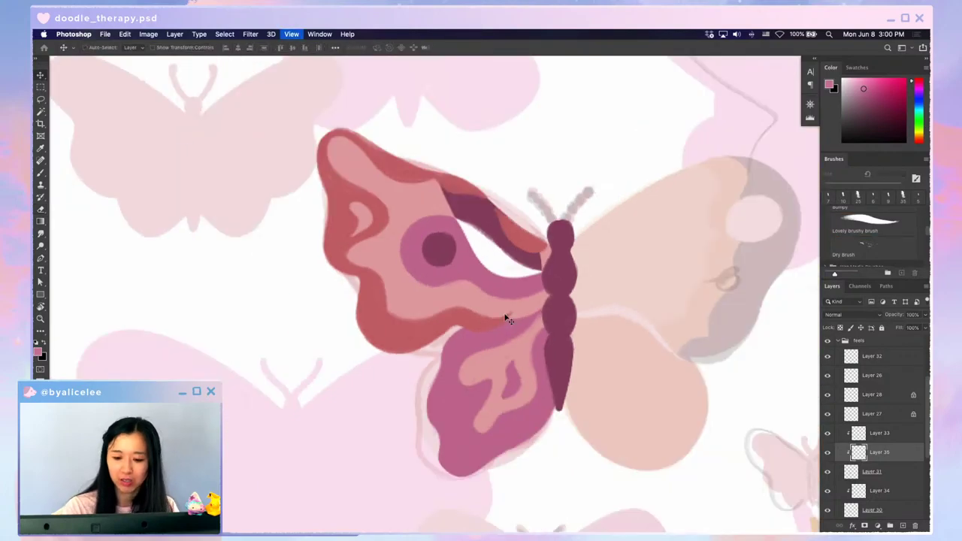
{"action": "key", "text": "super+minus"}
{"action": "key", "text": "super+minus"}
- Duplicate the plum circle above the white crescent's layer and clip the crescent to the teardrop again
{"action": "key", "text": "super+equal"}
{"action": "key", "text": "super+equal"}
{"action": "key", "text": "super+equal"}
{"action": "left_click_drag", "start_coordinate": [507, 327], "coordinate": [576, 392]}
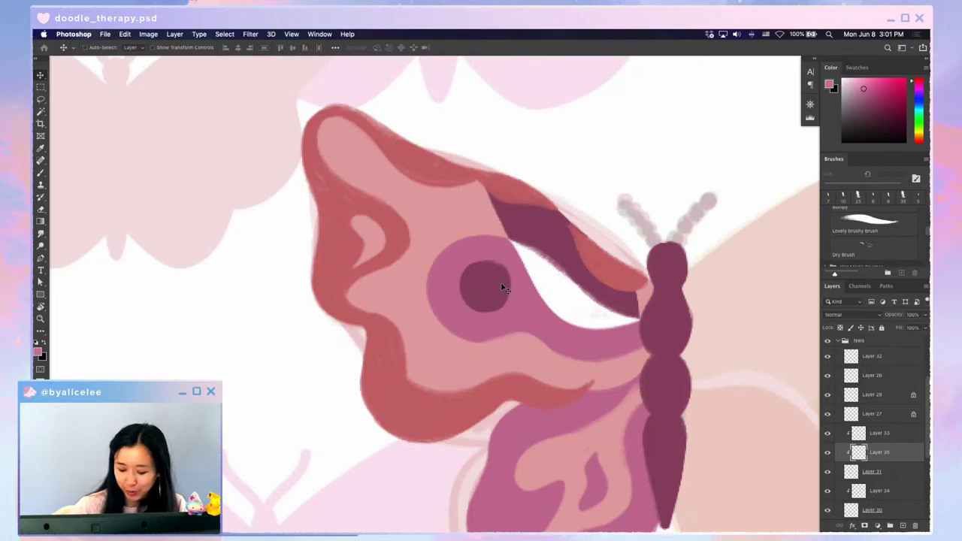
{"action": "key", "text": "super+j"}
{"action": "key", "text": "super+t"}
{"action": "key", "text": "Escape"}
{"action": "key", "text": "super+]"}
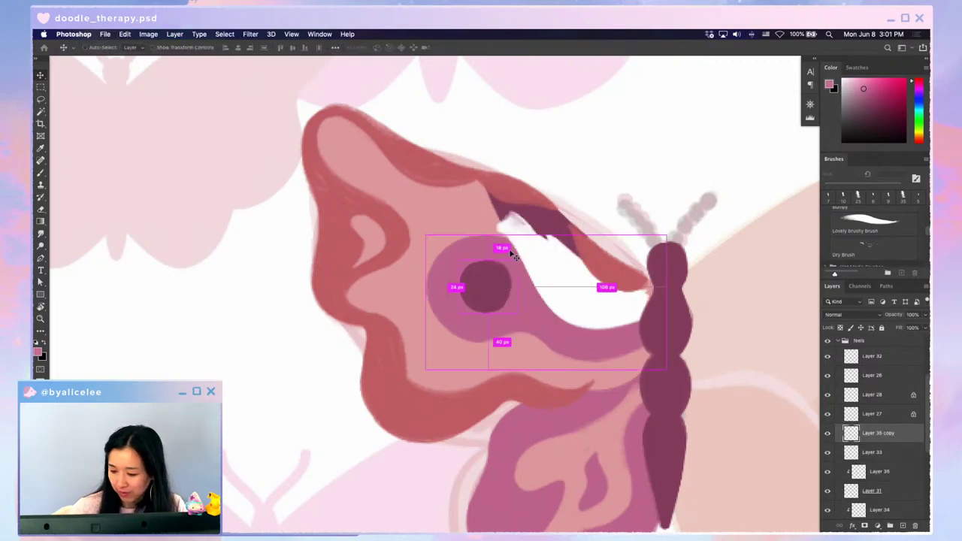
{"action": "left_click", "coordinate": [569, 291]}
{"action": "key", "text": "alt+super+g"}
- Scale the duplicated circle down to about 55%
{"action": "left_click", "coordinate": [490, 283]}
{"action": "key", "text": "super+t"}
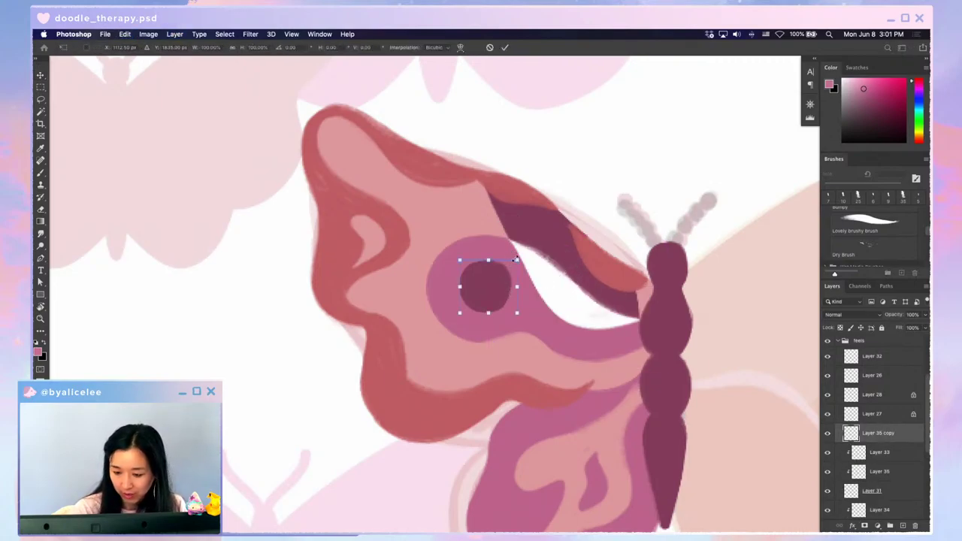
{"action": "left_click_drag", "start_coordinate": [517, 260], "coordinate": [501, 280]}
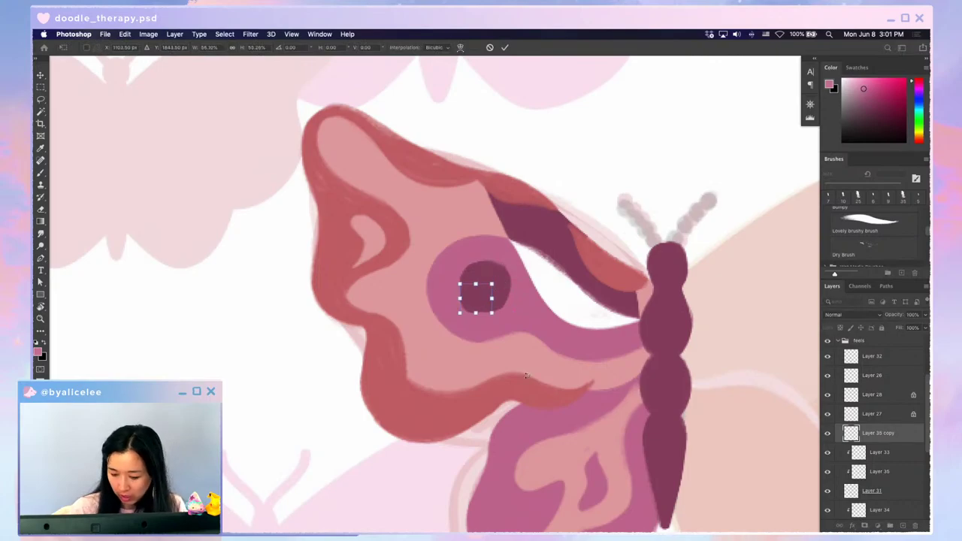
{"action": "key", "text": "Return"}
- Recolour the small circle pale pink with its transparent pixels locked, and centre it within the plum circle
{"action": "key", "text": "g"}
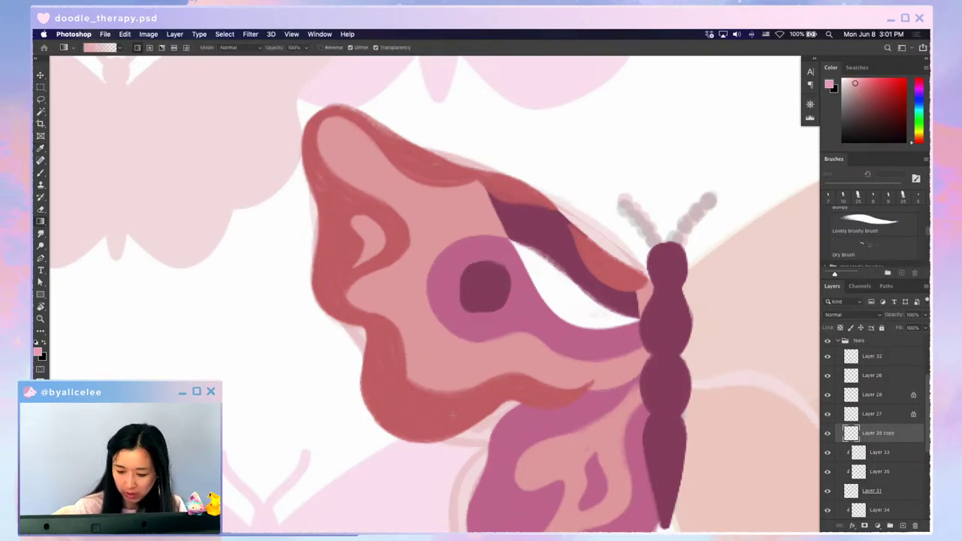
{"action": "left_click_drag", "start_coordinate": [505, 346], "coordinate": [499, 384]}
{"action": "key", "text": "super+z"}
{"action": "key", "text": "slash"}
{"action": "left_click_drag", "start_coordinate": [488, 344], "coordinate": [399, 346]}
{"action": "key", "text": "v"}
{"action": "left_click_drag", "start_coordinate": [398, 272], "coordinate": [404, 260]}
- Save the document and view the whole butterfly illustration
{"action": "key", "text": "super+minus"}
{"action": "key", "text": "super+minus"}
{"action": "key", "text": "super+minus"}
{"action": "scroll", "coordinate": [564, 339], "scroll_direction": "down", "scroll_amount": 3}
{"action": "scroll", "coordinate": [563, 338], "scroll_direction": "right", "scroll_amount": 4}
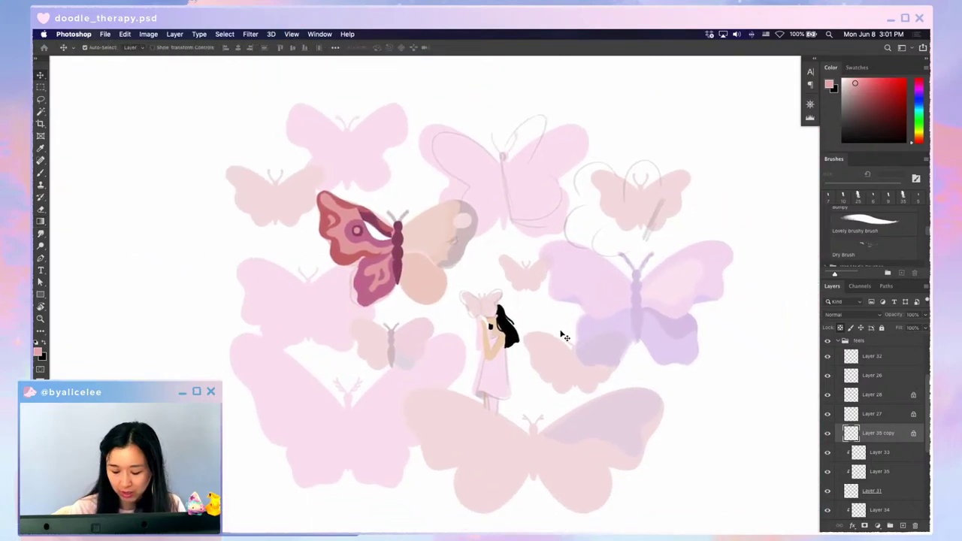
{"action": "key", "text": "super+plus"}
{"action": "key", "text": "super+s"}
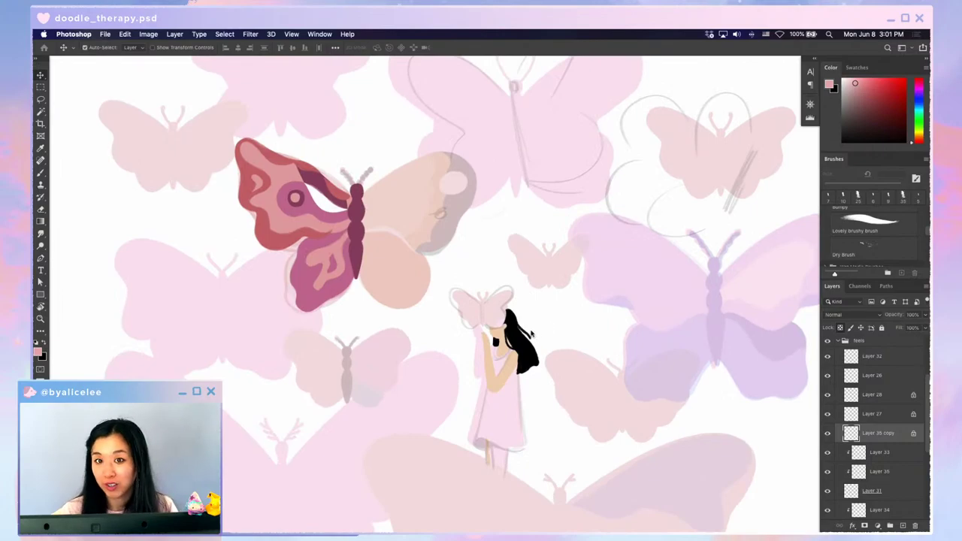
{"action": "scroll", "coordinate": [530, 334], "scroll_direction": "up", "scroll_amount": 5}
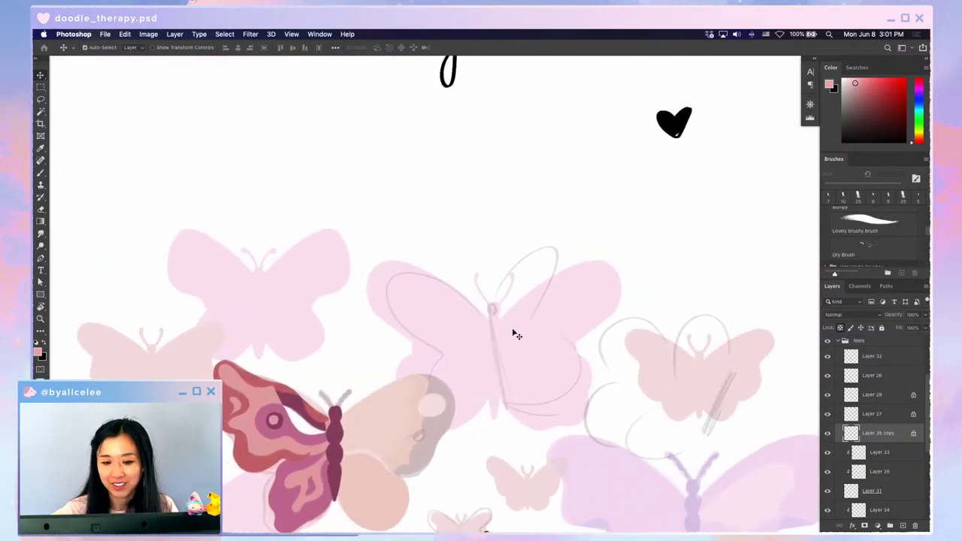
- Recolour the white crescent on the patterned butterfly's upper left wing pale peach, sampled from the neighbouring right wing, with transparent pixels locked
{"action": "key", "text": "super+minus"}
{"action": "scroll", "coordinate": [584, 266], "scroll_direction": "down", "scroll_amount": 1}
{"action": "key", "text": "super+plus"}
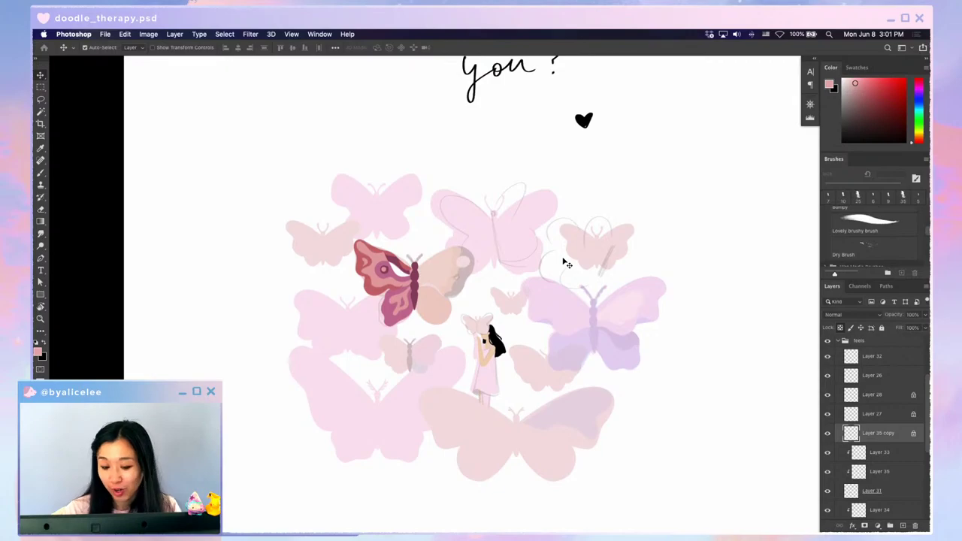
{"action": "key", "text": "super+plus"}
{"action": "key", "text": "super+plus"}
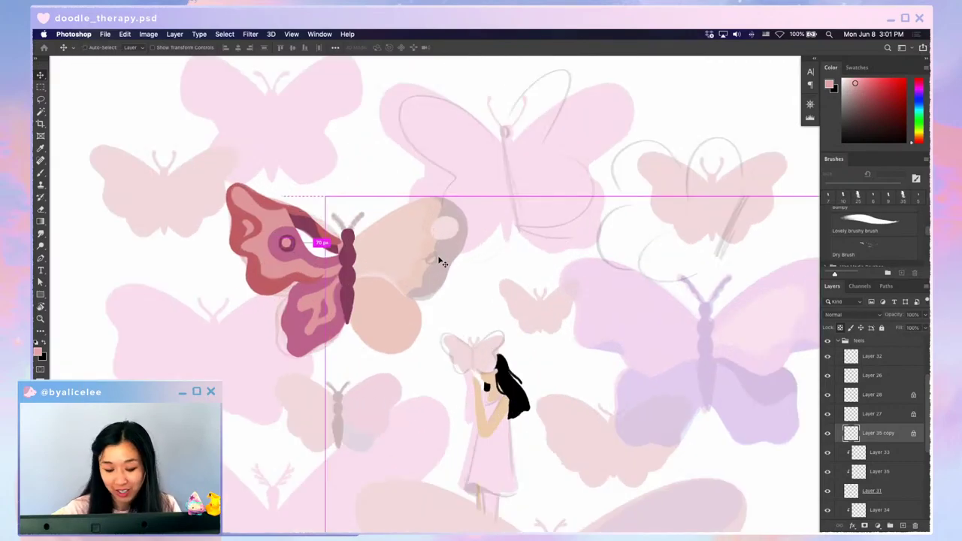
{"action": "left_click_drag", "start_coordinate": [460, 262], "coordinate": [541, 218]}
{"action": "left_click_drag", "start_coordinate": [654, 396], "coordinate": [603, 366]}
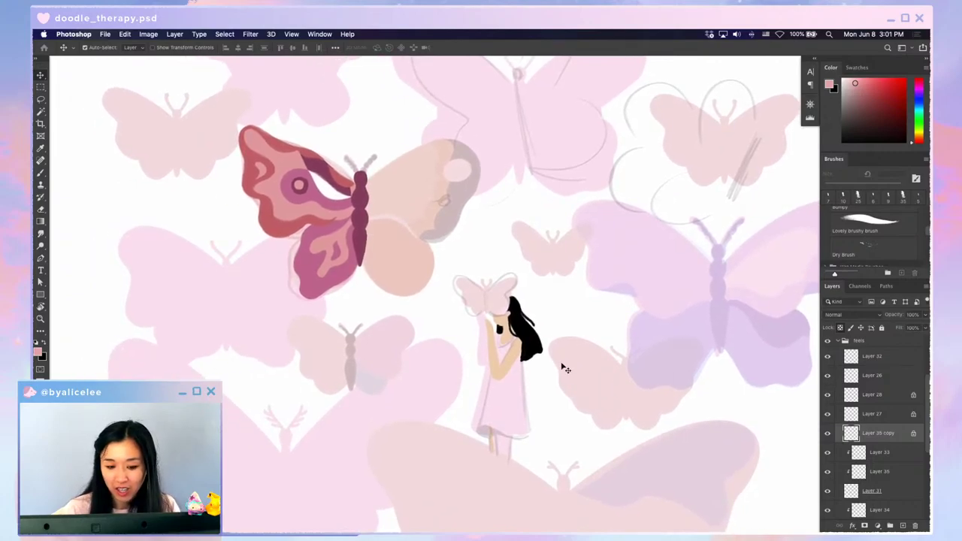
{"action": "left_click", "coordinate": [342, 197], "text": "ctrl"}
{"action": "key", "text": "g"}
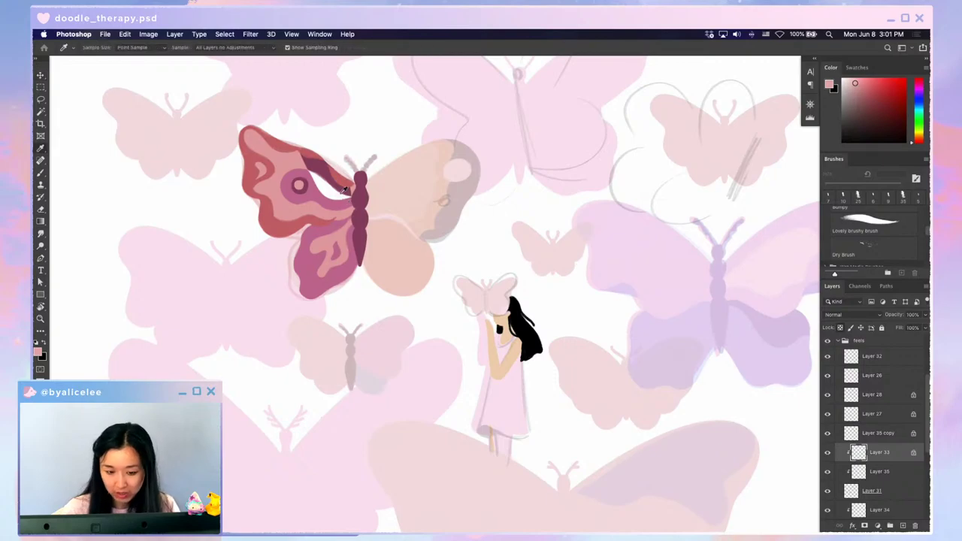
{"action": "left_click", "coordinate": [403, 212], "text": "alt"}
{"action": "key", "text": "slash"}
{"action": "key", "text": "super+minus"}
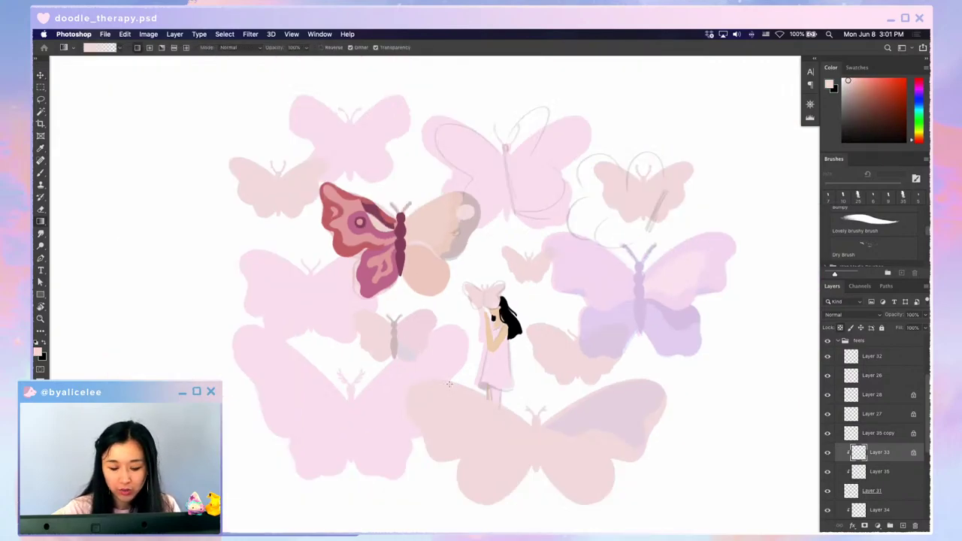
{"action": "left_click_drag", "start_coordinate": [497, 416], "coordinate": [475, 430]}
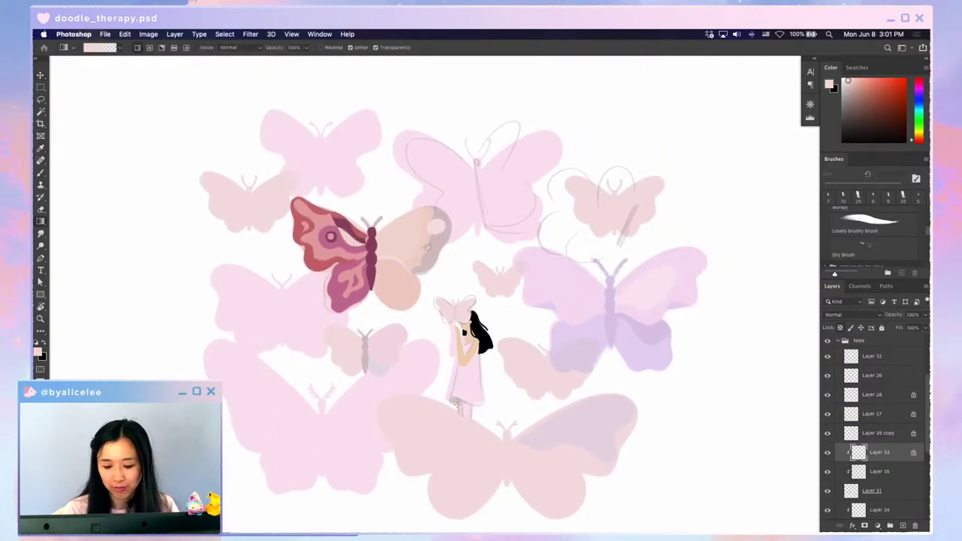
- Select the plum circle in the upper left wing's teardrop and scale it up slightly
{"action": "key", "text": "v"}
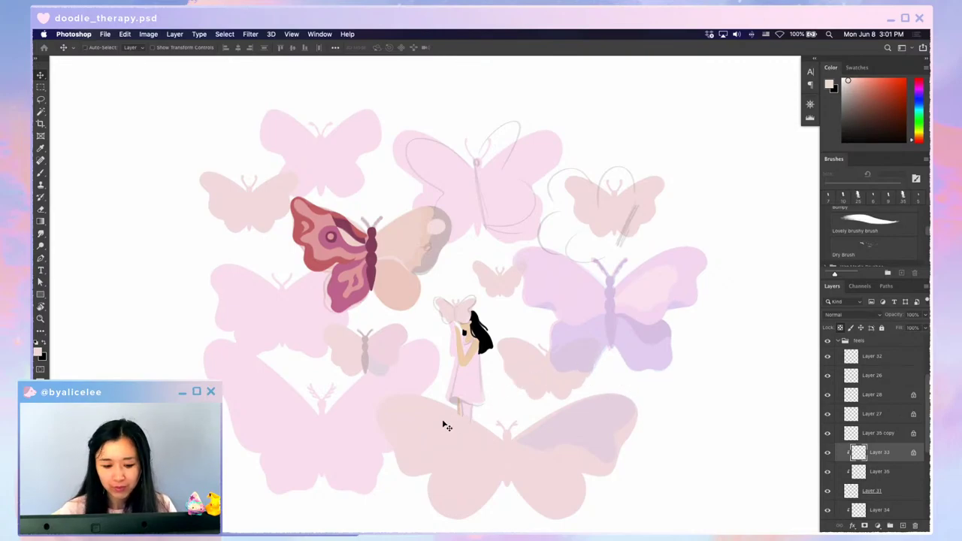
{"action": "key", "text": "super+="}
{"action": "left_click_drag", "start_coordinate": [391, 291], "coordinate": [542, 311]}
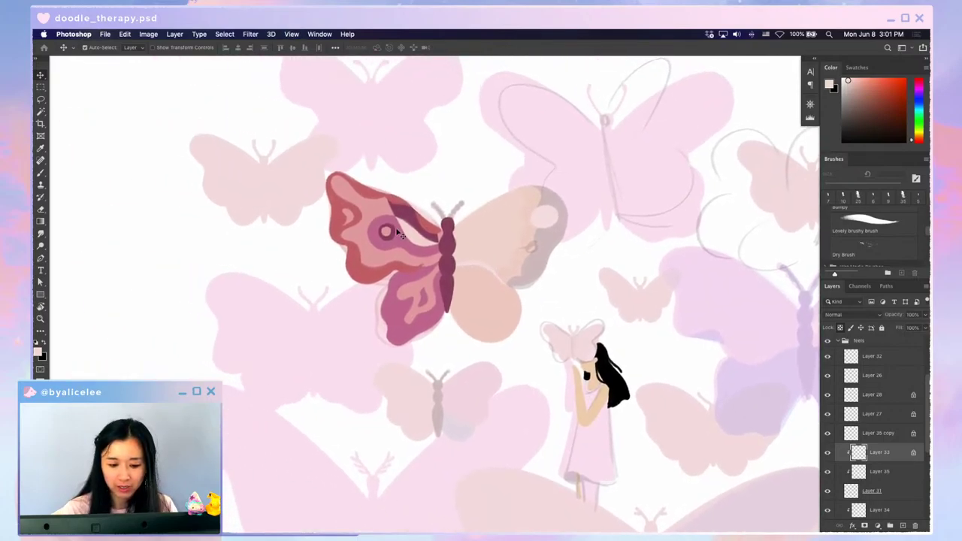
{"action": "left_click", "coordinate": [384, 229]}
{"action": "left_click", "coordinate": [394, 219]}
{"action": "left_click", "coordinate": [387, 232]}
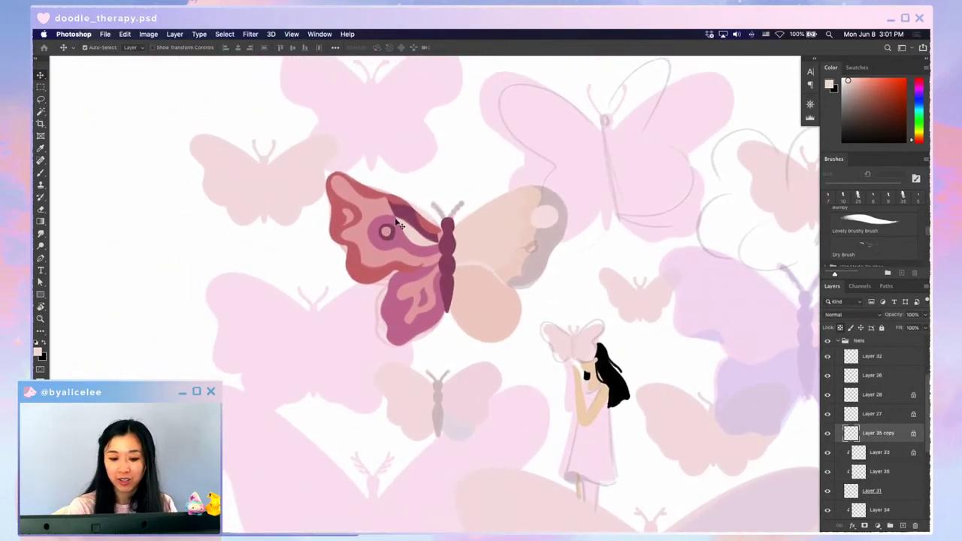
{"action": "left_click", "coordinate": [398, 239]}
{"action": "key", "text": "super+t"}
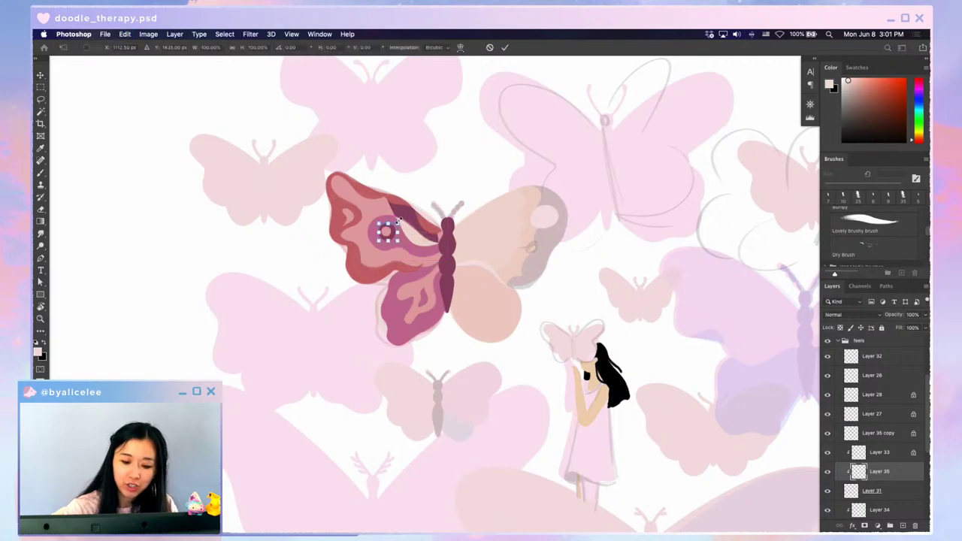
{"action": "left_click_drag", "start_coordinate": [398, 219], "coordinate": [400, 217]}
{"action": "key", "text": "Return"}
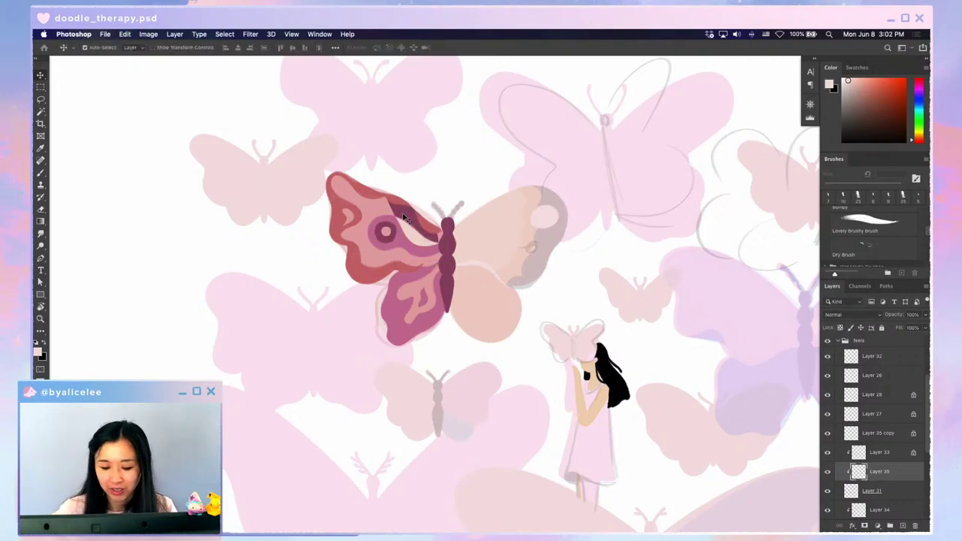
- Move the small pink circle to the upper left wing's tip and recolour it pale peach with transparent pixels locked
{"action": "left_click_drag", "start_coordinate": [387, 230], "coordinate": [342, 185]}
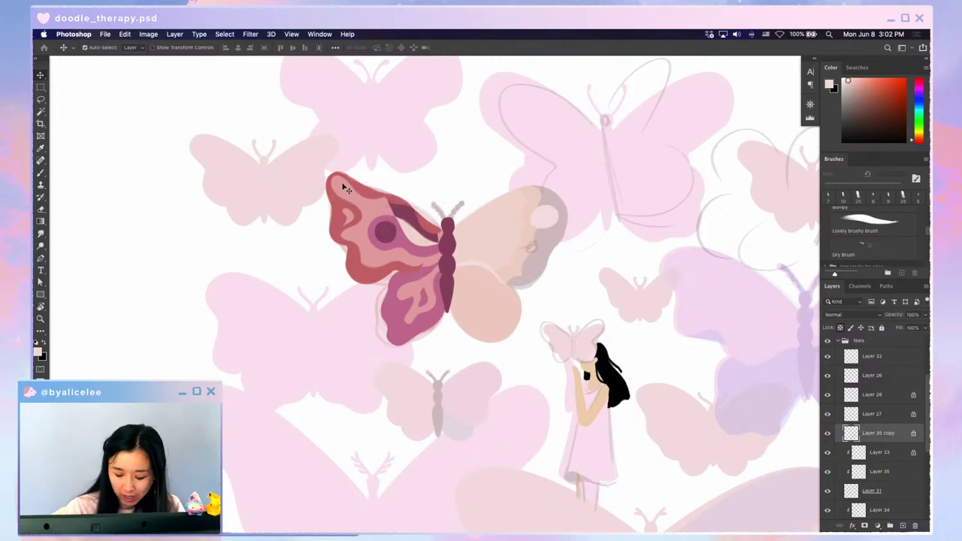
{"action": "key", "text": "i"}
{"action": "key", "text": "/"}
{"action": "key", "text": "g"}
{"action": "left_click_drag", "start_coordinate": [408, 230], "coordinate": [418, 308]}
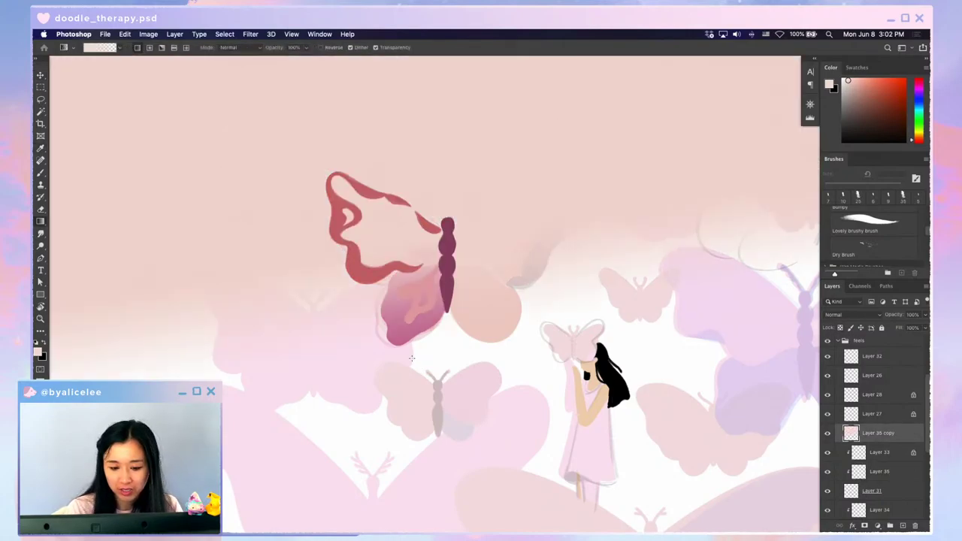
{"action": "key", "text": "super+z"}
{"action": "key", "text": "ctrl+z"}
{"action": "key", "text": "v"}
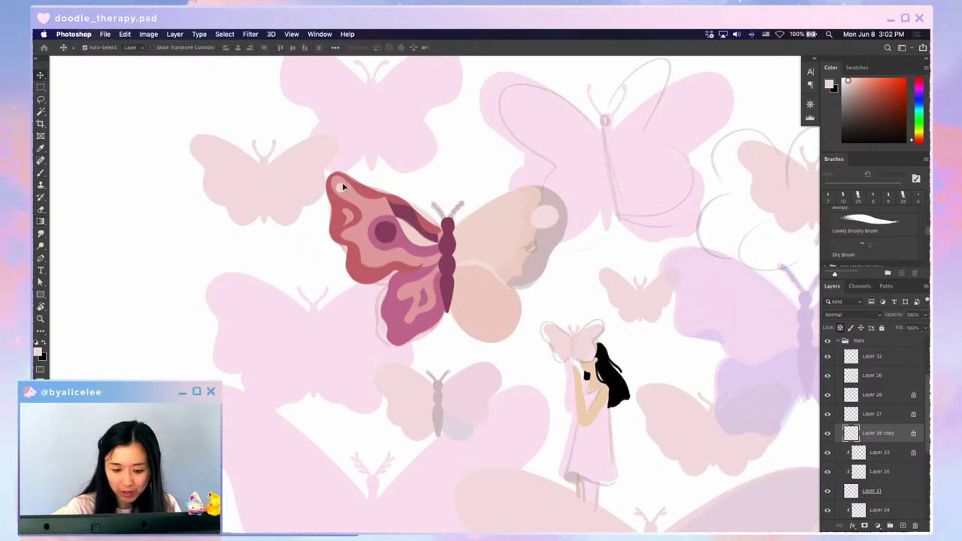
{"action": "left_click_drag", "start_coordinate": [339, 185], "coordinate": [346, 183]}
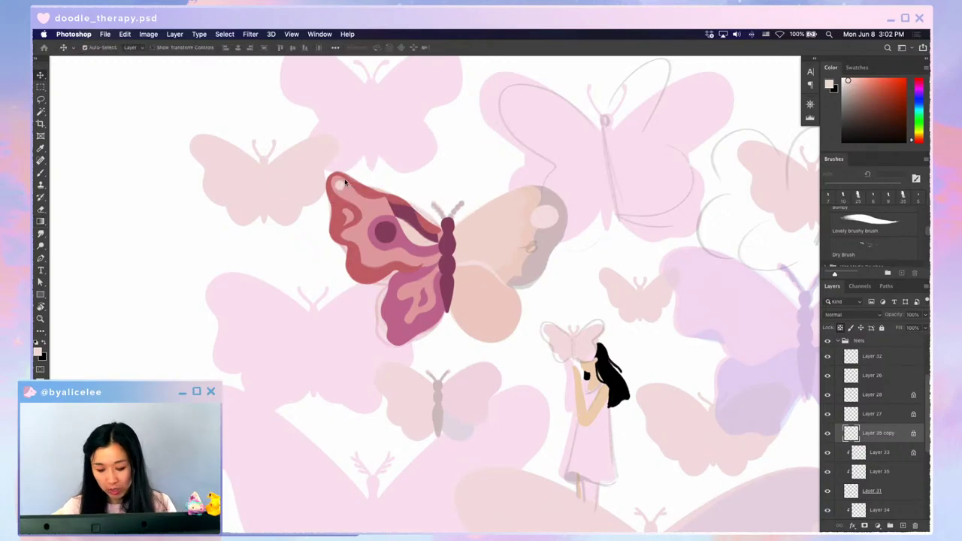
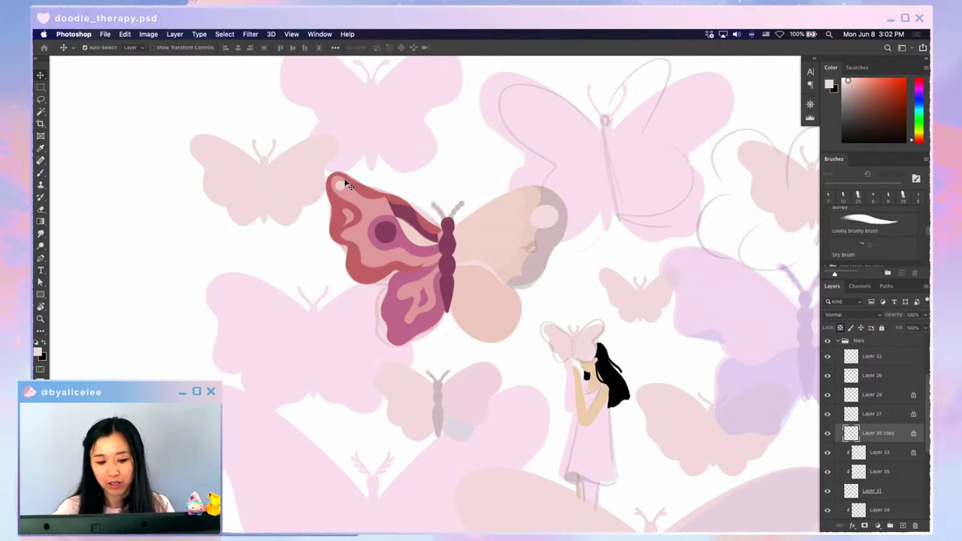
- Set the layer opacity of the dark plum band beside the crescent to 50%
{"action": "left_click", "coordinate": [412, 214]}
{"action": "key", "text": "3"}
{"action": "key", "text": "5"}
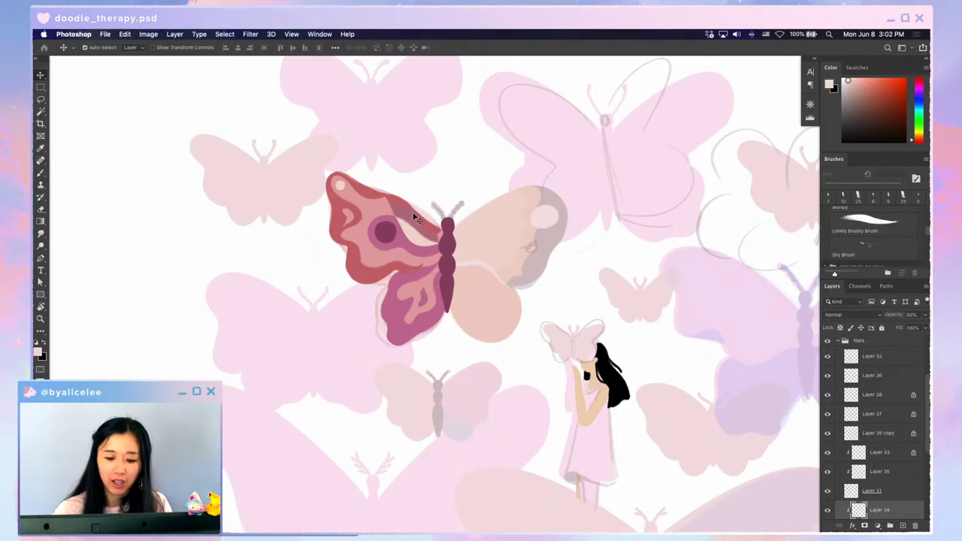
{"action": "key", "text": "i"}
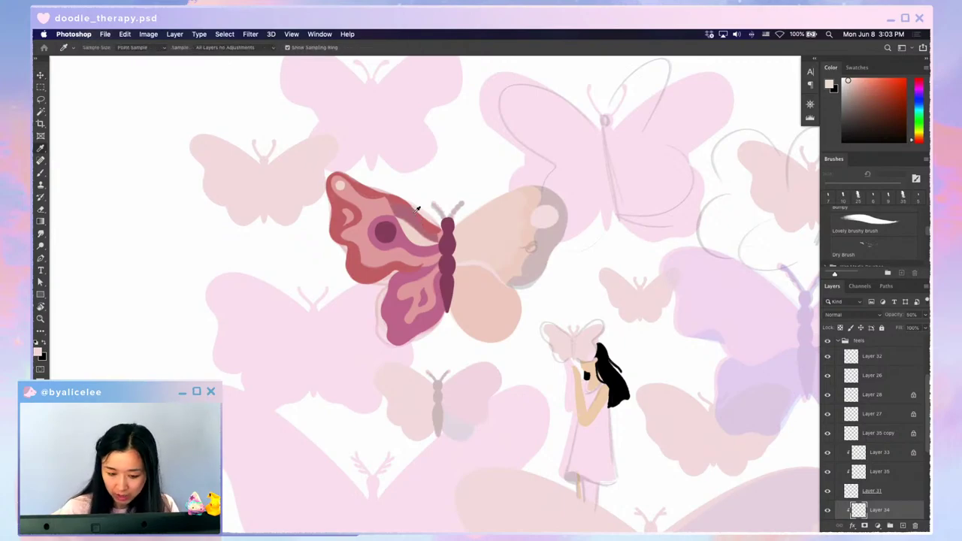
{"action": "left_click", "coordinate": [448, 237]}
{"action": "key", "text": "b"}
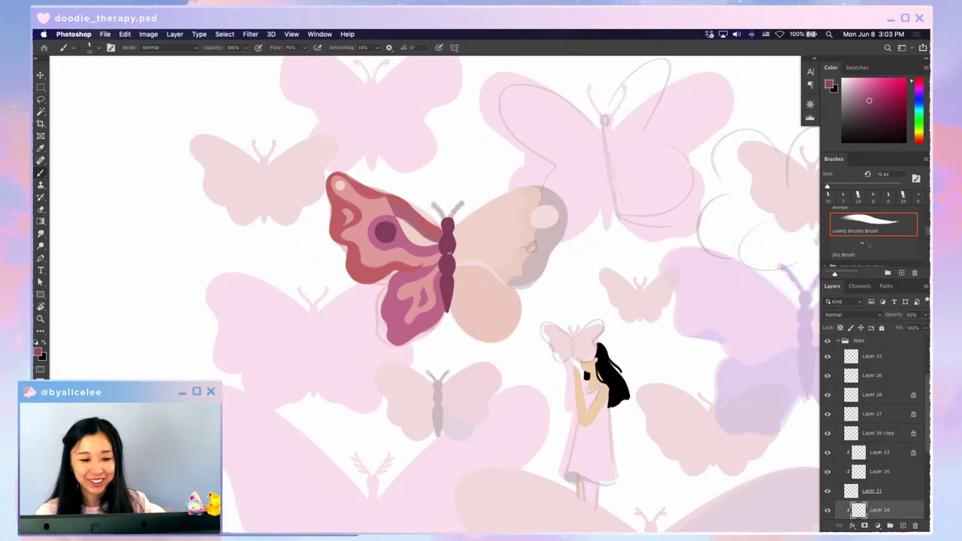
- Scale the plum circle in the teardrop down to about 85%
{"action": "key", "text": "v"}
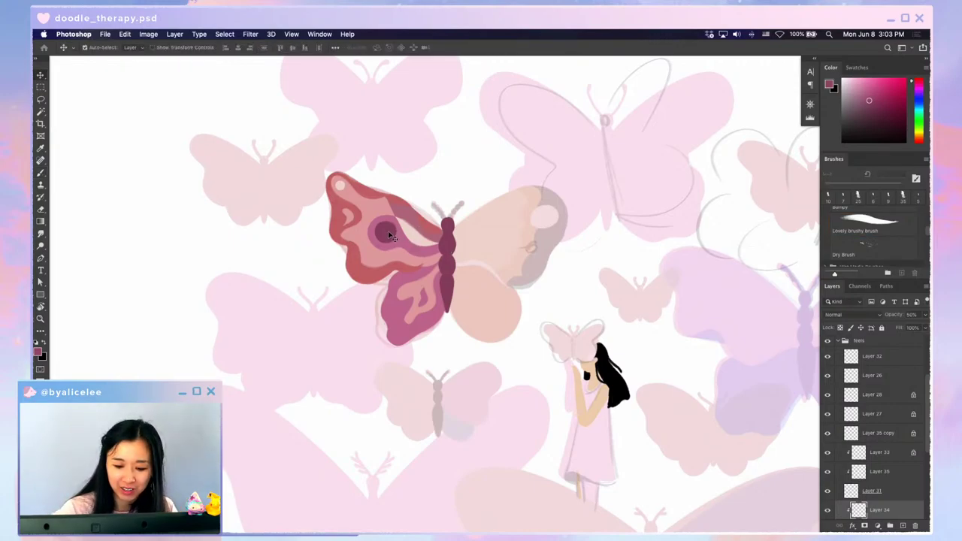
{"action": "left_click", "coordinate": [388, 231]}
{"action": "key", "text": "ctrl+t"}
{"action": "left_click_drag", "start_coordinate": [400, 217], "coordinate": [398, 218]}
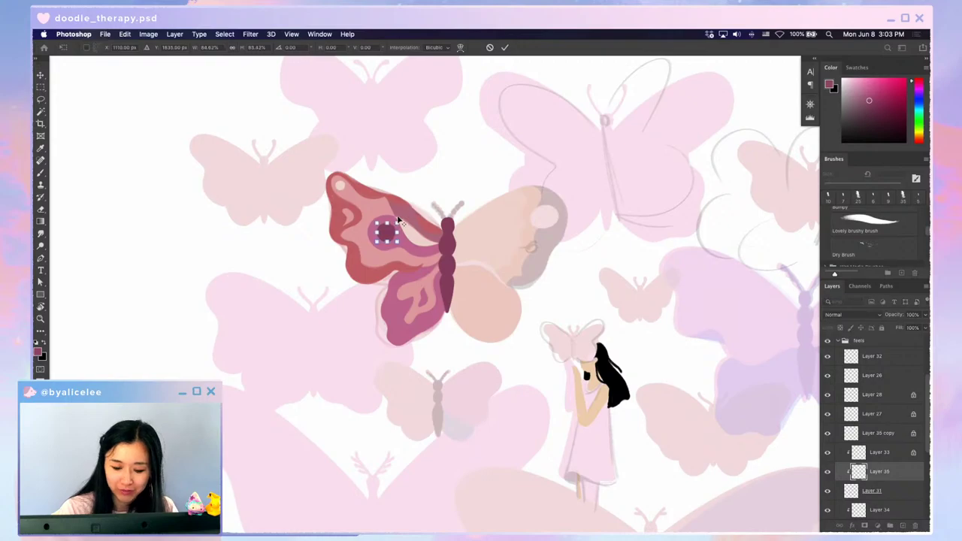
{"action": "key", "text": "Return"}
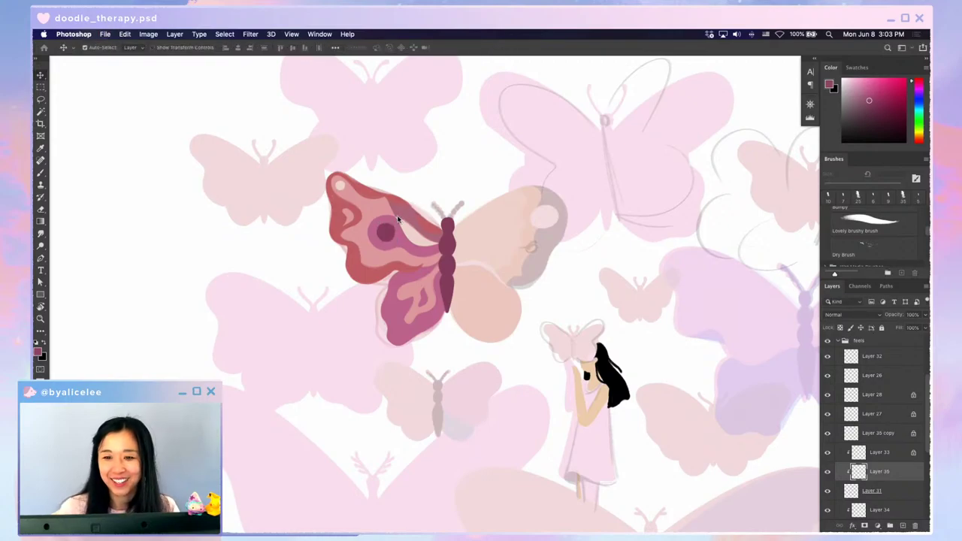
- Lock the plum circle's transparent pixels and recolour it rose red, sampled from the wing's upper edge
{"action": "key", "text": "slash"}
{"action": "key", "text": "i"}
{"action": "left_click", "coordinate": [398, 200]}
{"action": "key", "text": "g"}
{"action": "left_click_drag", "start_coordinate": [381, 238], "coordinate": [453, 177]}
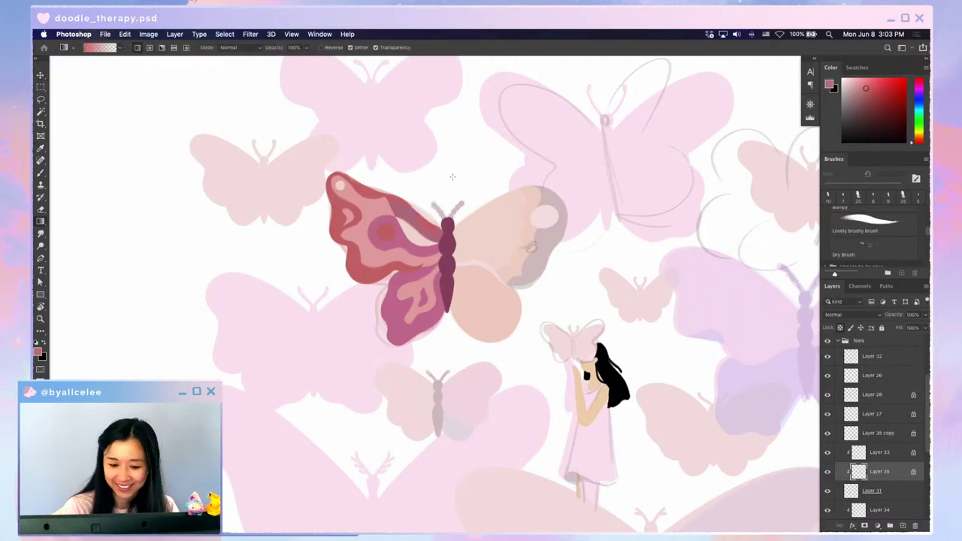
- Move the rose circle to the teardrop's lower edge and scale it up to about 173%
{"action": "key", "text": "super+equal"}
{"action": "key", "text": "v"}
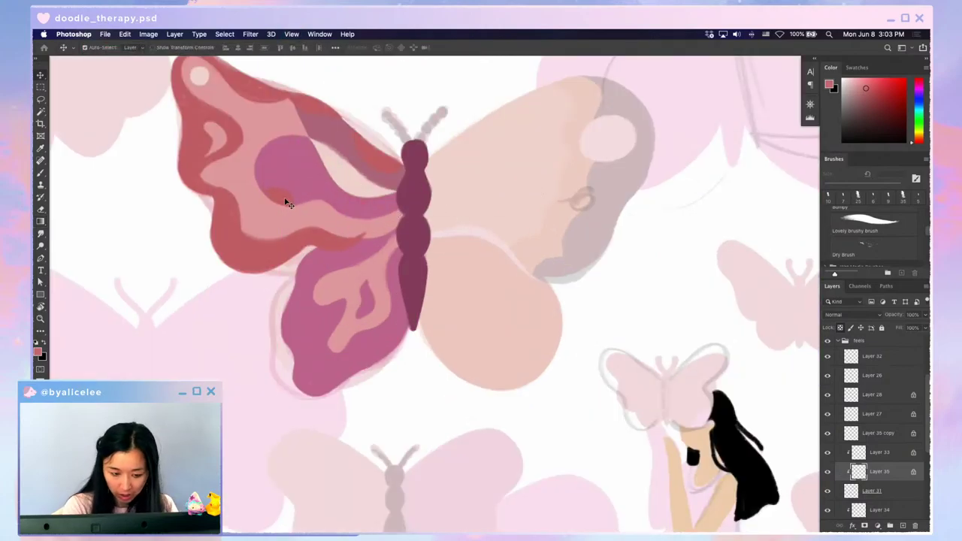
{"action": "key", "text": "super+t"}
{"action": "left_click_drag", "start_coordinate": [303, 178], "coordinate": [317, 161]}
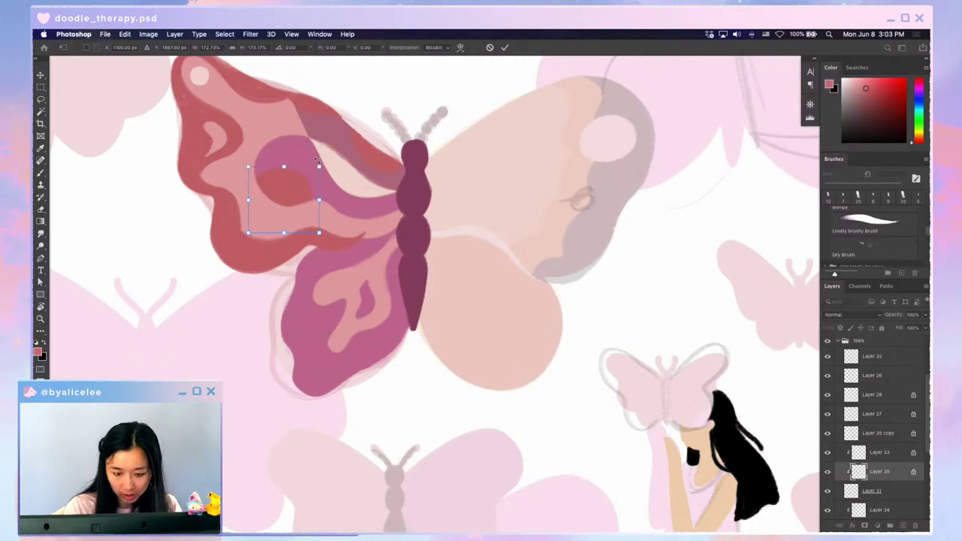
- Commit the enlargement of the red oval spot on the butterfly's upper wing at about 173% scale
{"action": "key", "text": "Return"}
{"action": "key", "text": "super+0"}
{"action": "key", "text": "super+equal"}
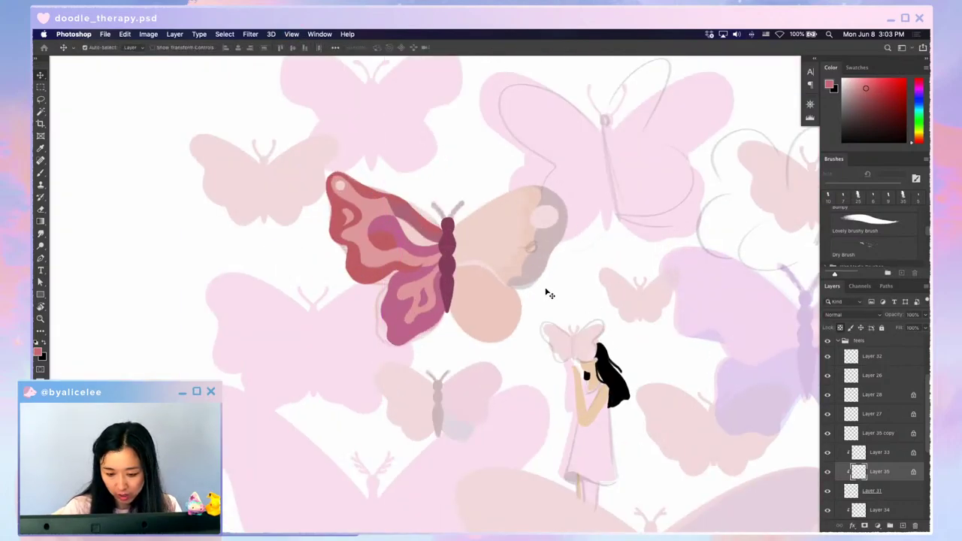
- Select all the layers that make up the painted half-butterfly, including both wings, their patterns and the dark body
{"action": "left_click", "coordinate": [418, 224]}
{"action": "left_click", "coordinate": [407, 229], "text": "shift"}
{"action": "left_click", "coordinate": [392, 230], "text": "shift"}
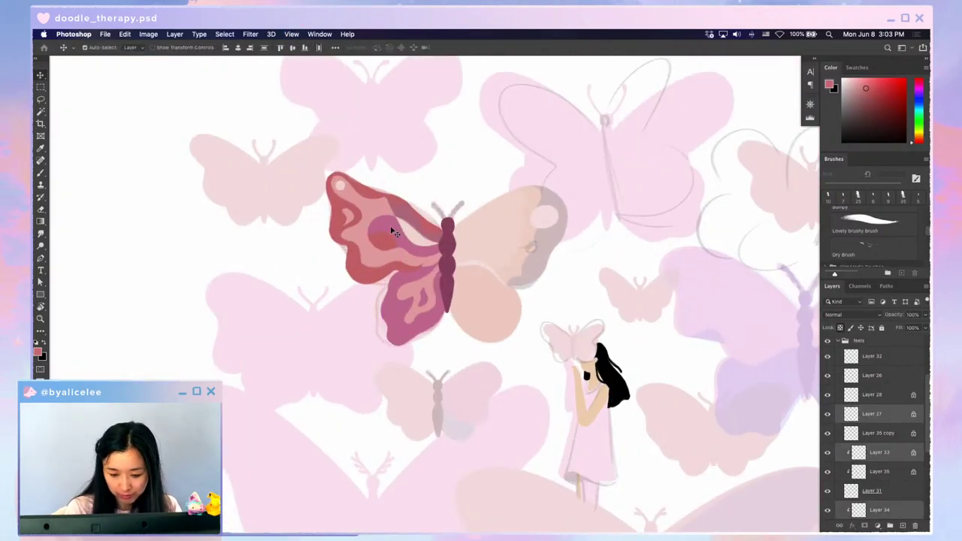
{"action": "left_click", "coordinate": [343, 190]}
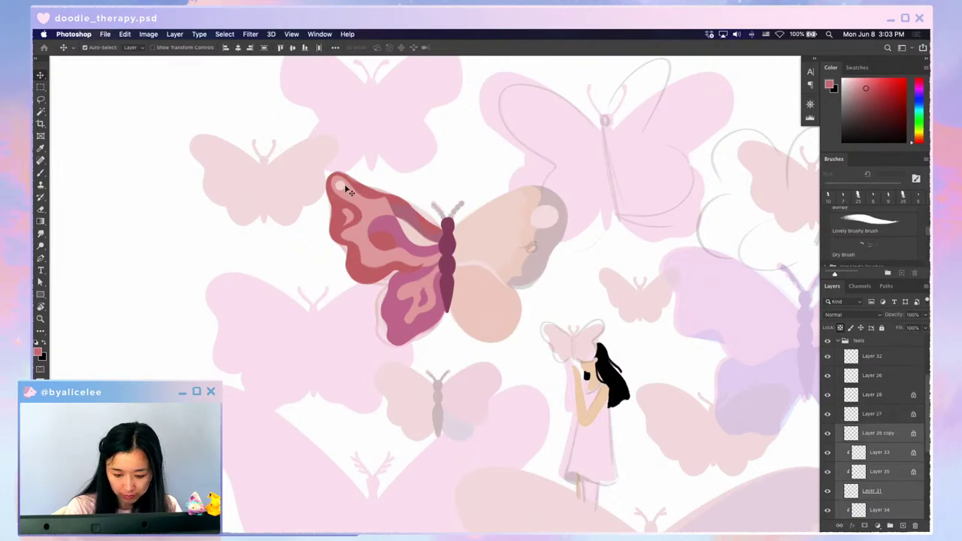
{"action": "left_click", "coordinate": [419, 285], "text": "shift"}
{"action": "left_click_drag", "start_coordinate": [434, 278], "coordinate": [389, 289]}
{"action": "key", "text": "super+z"}
{"action": "left_click", "coordinate": [404, 266], "text": "shift"}
{"action": "key", "text": "super+z"}
{"action": "left_click", "coordinate": [449, 237], "text": "shift"}
{"action": "mouse_move", "coordinate": [448, 242]}
{"action": "left_mouse_down"}
{"action": "mouse_move", "coordinate": [455, 225]}
{"action": "mouse_move", "coordinate": [443, 248]}
{"action": "left_mouse_up"}
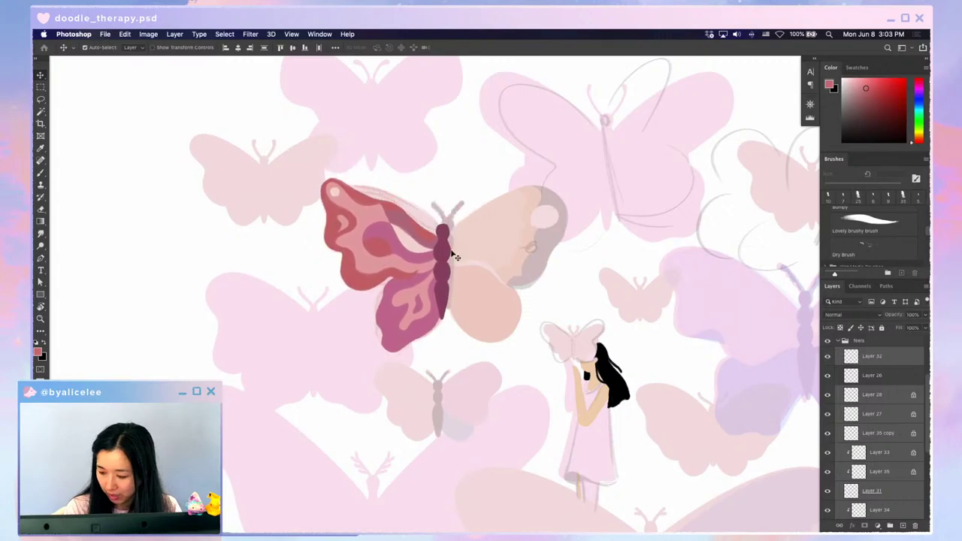
{"action": "key", "text": "super+z"}
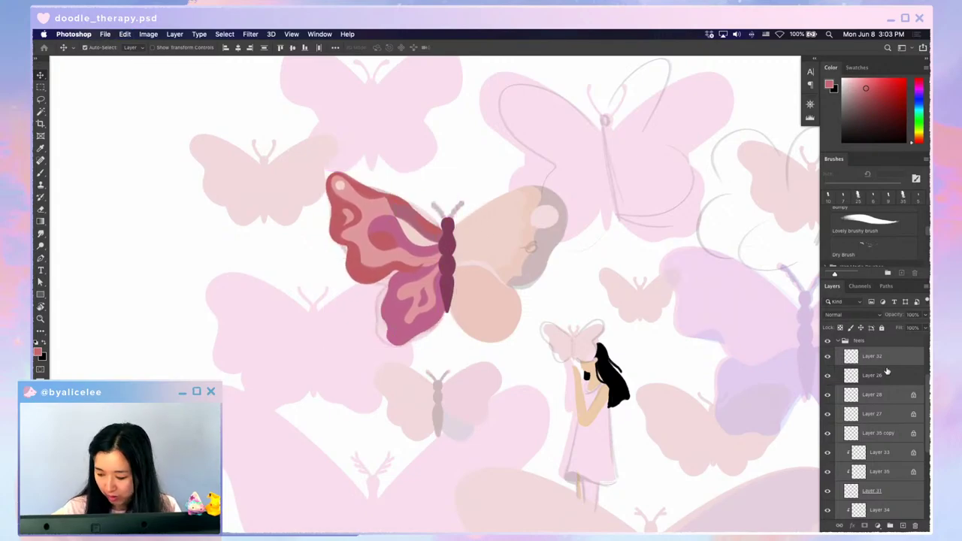
- Group the selected butterfly layers and name the group butterfly01
{"action": "key", "text": "super+g"}
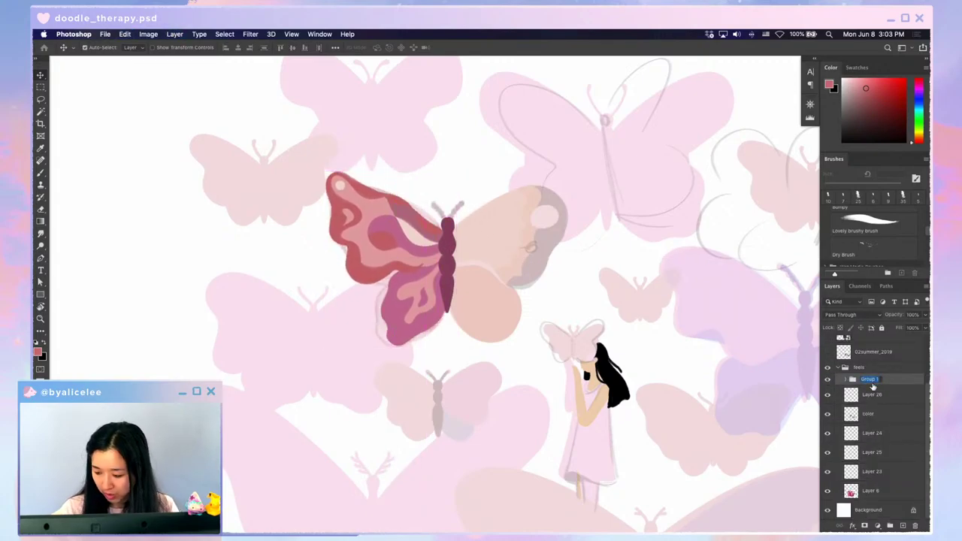
{"action": "type", "text": "butterfl"}
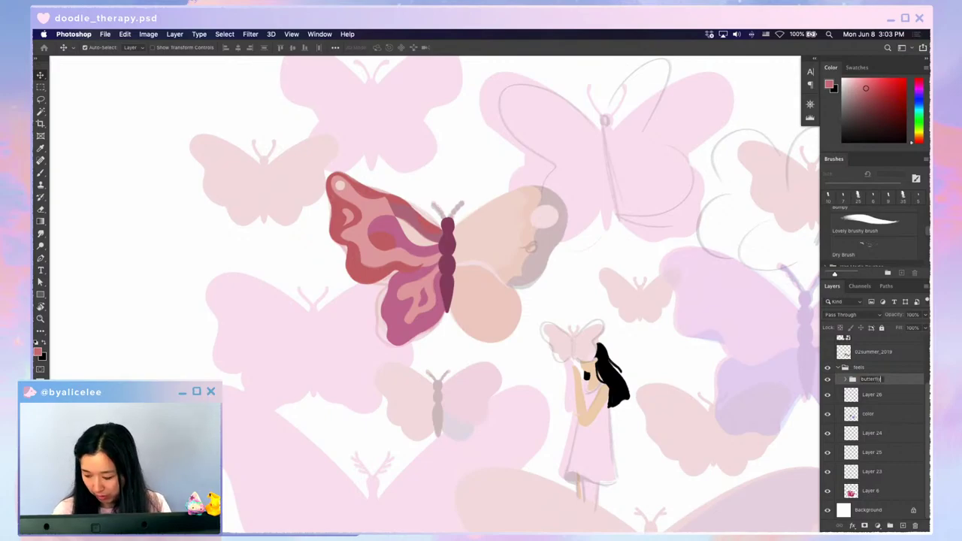
{"action": "type", "text": "y01"}
{"action": "key", "text": "Return"}
- Hide Layer 6 with the pink background butterflies and the color layer with the rough fills, set to 10% opacity
{"action": "left_click_drag", "start_coordinate": [561, 253], "coordinate": [545, 271]}
{"action": "left_click", "coordinate": [585, 188]}
{"action": "left_click", "coordinate": [828, 491]}
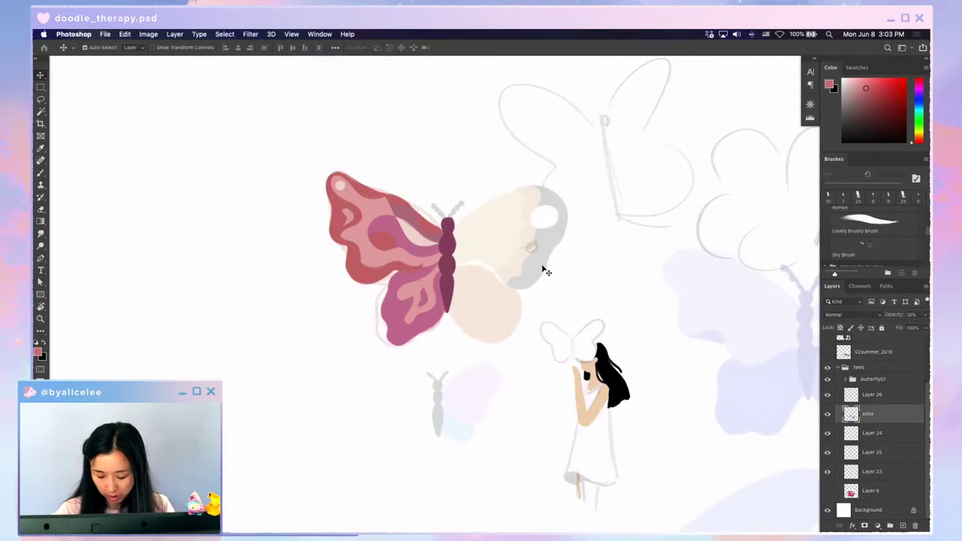
{"action": "key", "text": "0"}
{"action": "key", "text": "1"}
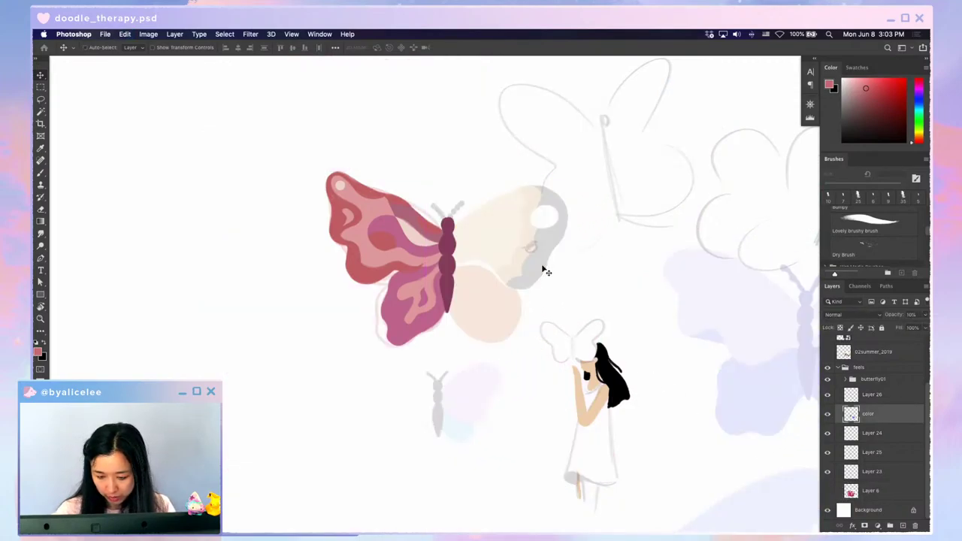
{"action": "left_click", "coordinate": [827, 415]}
- Duplicate the butterfly01 group, flip the copy horizontally and place it opposite the original as the second pair of wings
{"action": "left_click", "coordinate": [873, 380]}
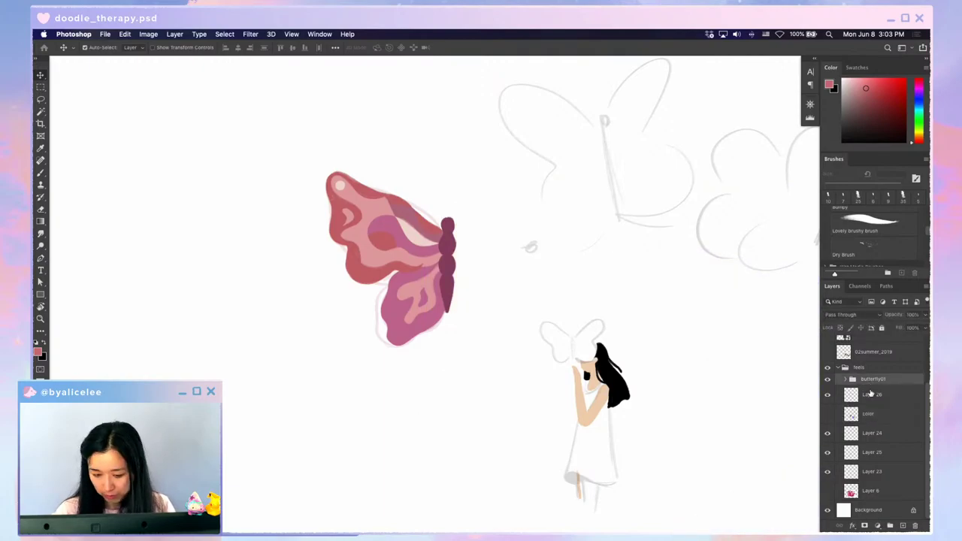
{"action": "key", "text": "super+j"}
{"action": "key", "text": "super+shift+h"}
{"action": "key", "text": "super+t"}
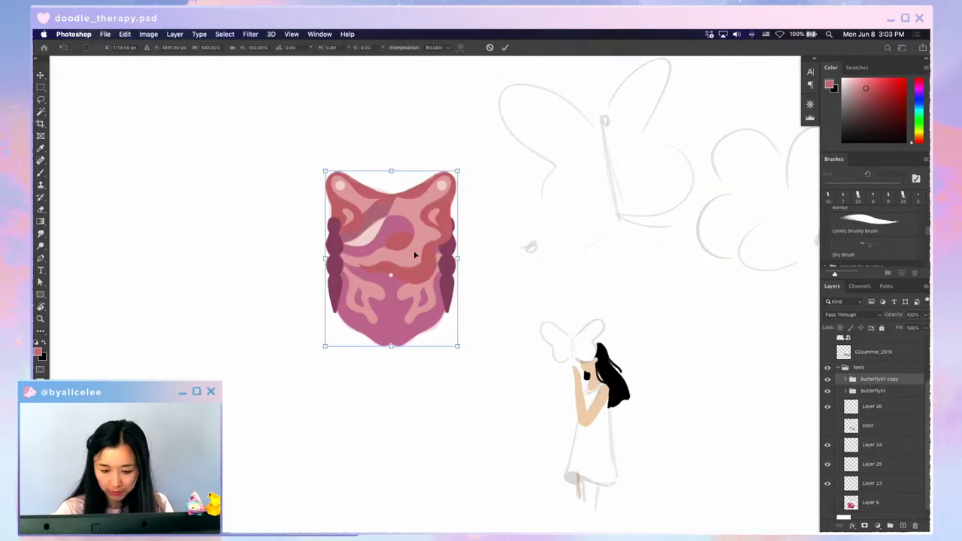
{"action": "left_click_drag", "start_coordinate": [412, 252], "coordinate": [522, 270]}
{"action": "key", "text": "Return"}
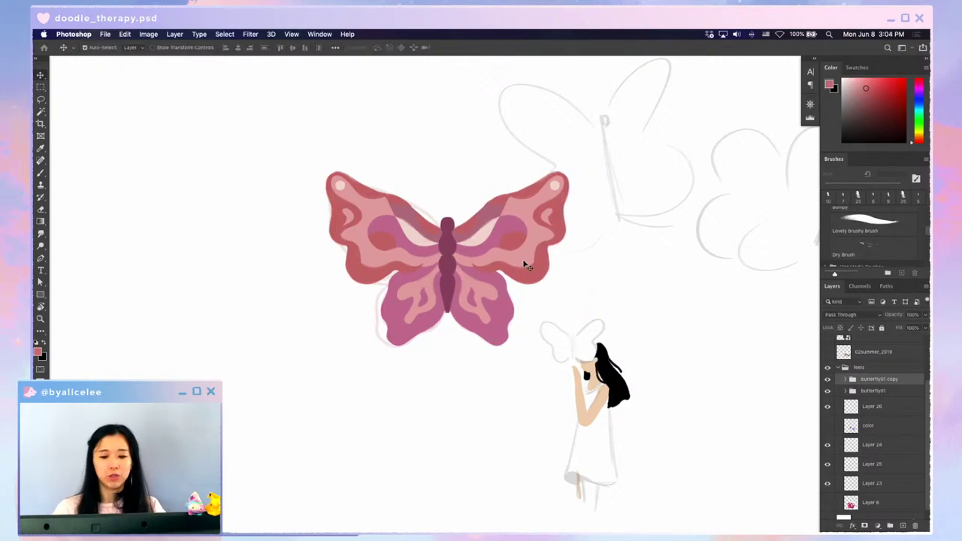
- Nudge the mirrored butterfly01 copy inward until its body lines up with the original body
{"action": "left_click_drag", "start_coordinate": [576, 266], "coordinate": [546, 274]}
{"action": "key", "text": "super+plus"}
{"action": "left_click_drag", "start_coordinate": [625, 185], "coordinate": [686, 178]}
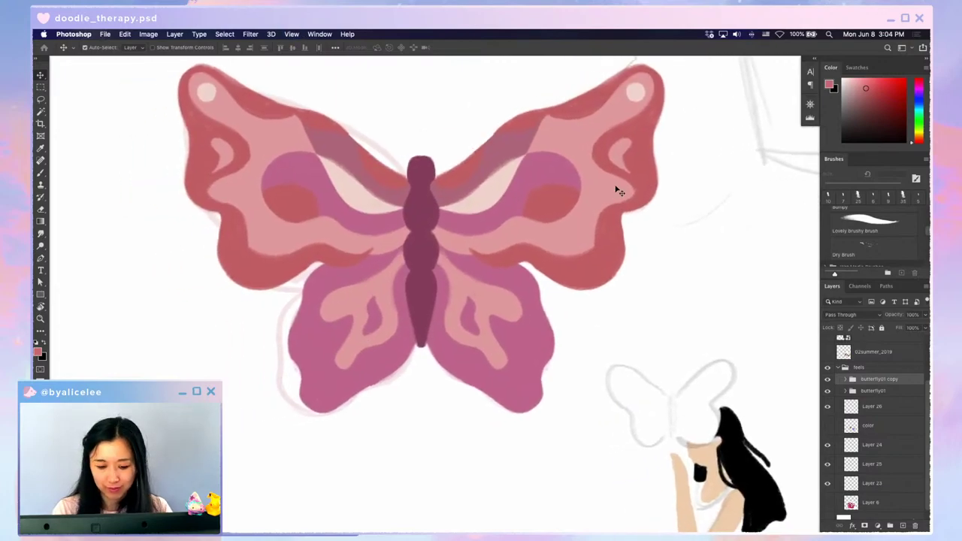
{"action": "left_click_drag", "start_coordinate": [600, 201], "coordinate": [597, 201]}
- Remove the duplicated body from the mirrored group and move the original body, Layer 32, above the butterfly01 copy group
{"action": "mouse_move", "coordinate": [445, 183]}
{"action": "left_mouse_down"}
{"action": "mouse_move", "coordinate": [425, 387]}
{"action": "mouse_move", "coordinate": [433, 417]}
{"action": "left_mouse_up"}
{"action": "key", "text": "super+z"}
{"action": "key", "text": "super+z"}
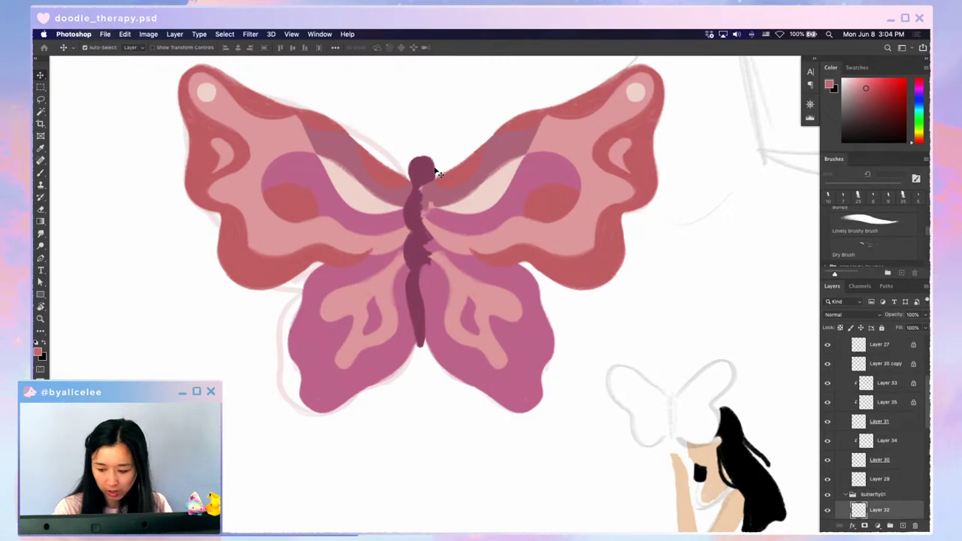
{"action": "key", "text": "super+z"}
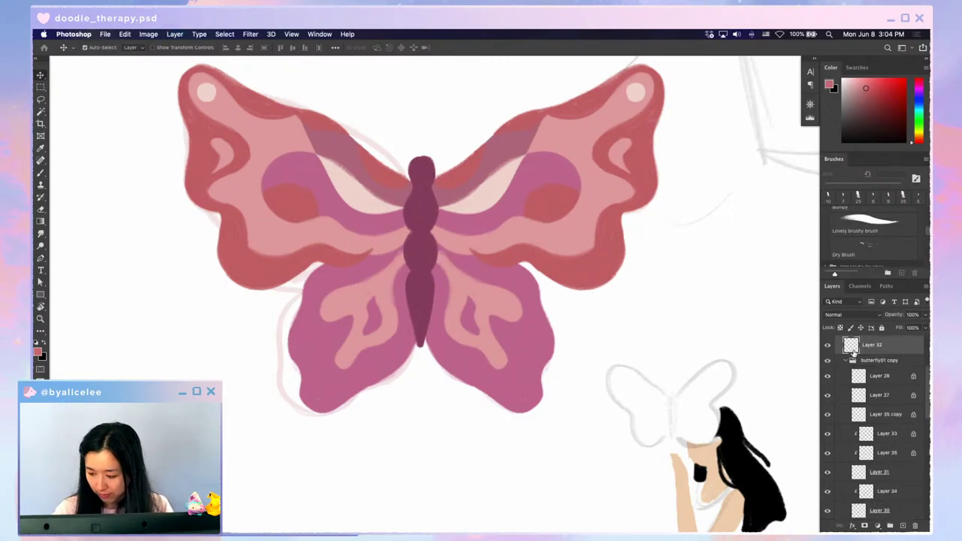
- Merge the butterfly01 copy group into a single layer
{"action": "left_click", "coordinate": [876, 361]}
{"action": "key", "text": "super+e"}
{"action": "key", "text": "super+minus"}
{"action": "key", "text": "super+minus"}
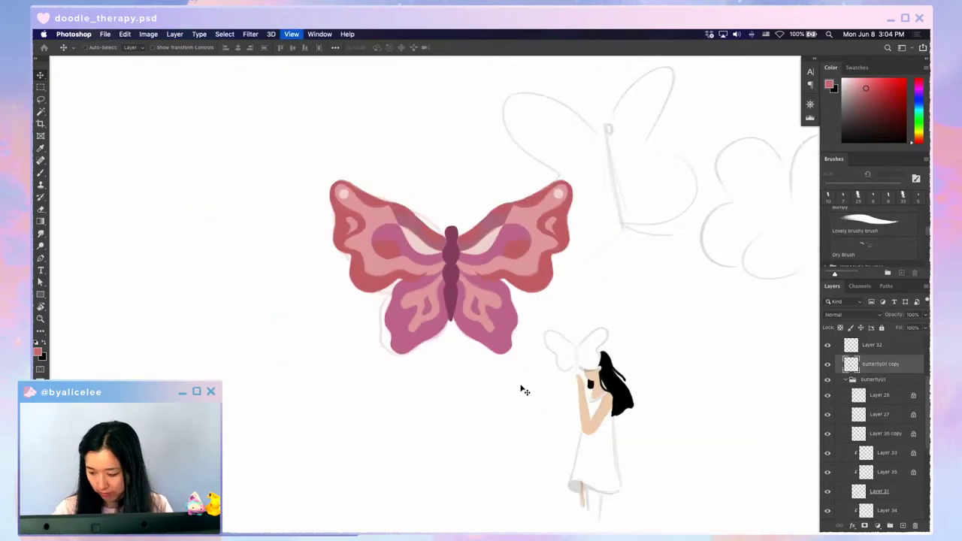
{"action": "key", "text": "super+minus"}
{"action": "key", "text": "super+minus"}
- Add a new layer at the top of the feels group for the small butterfly at the girl's face
{"action": "key", "text": "super+plus"}
{"action": "key", "text": "super+plus"}
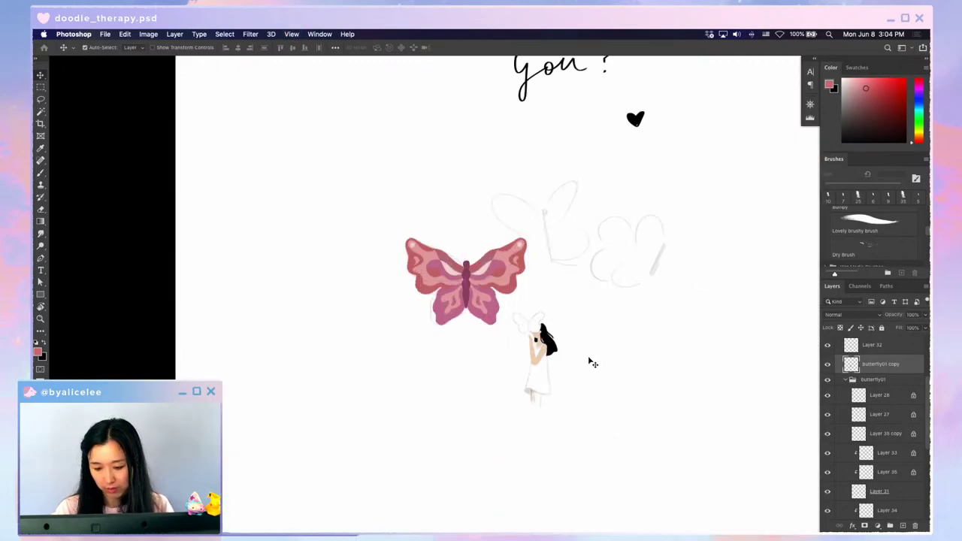
{"action": "scroll", "coordinate": [569, 318], "scroll_direction": "up", "scroll_amount": 2}
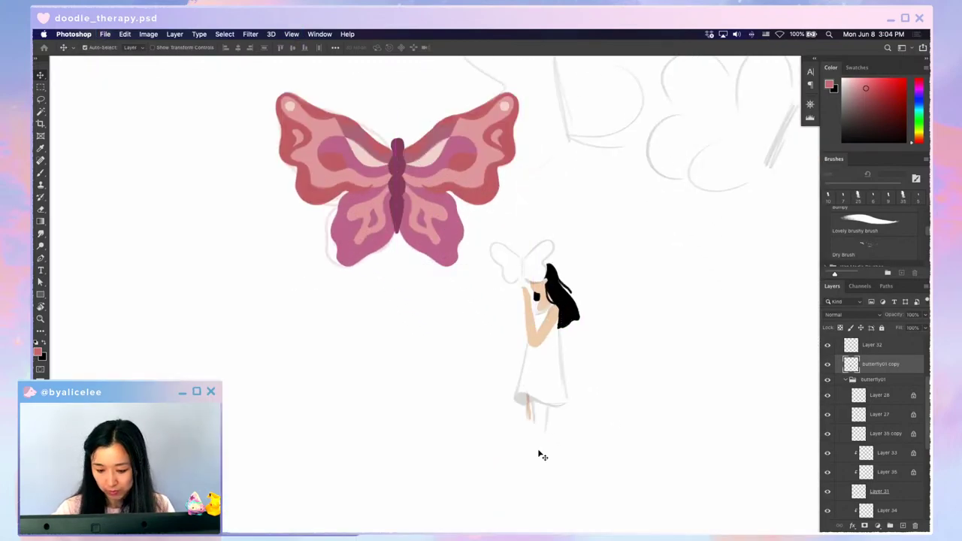
{"action": "key", "text": "super+shift+n"}
{"action": "key", "text": "Return"}
{"action": "key", "text": "i"}
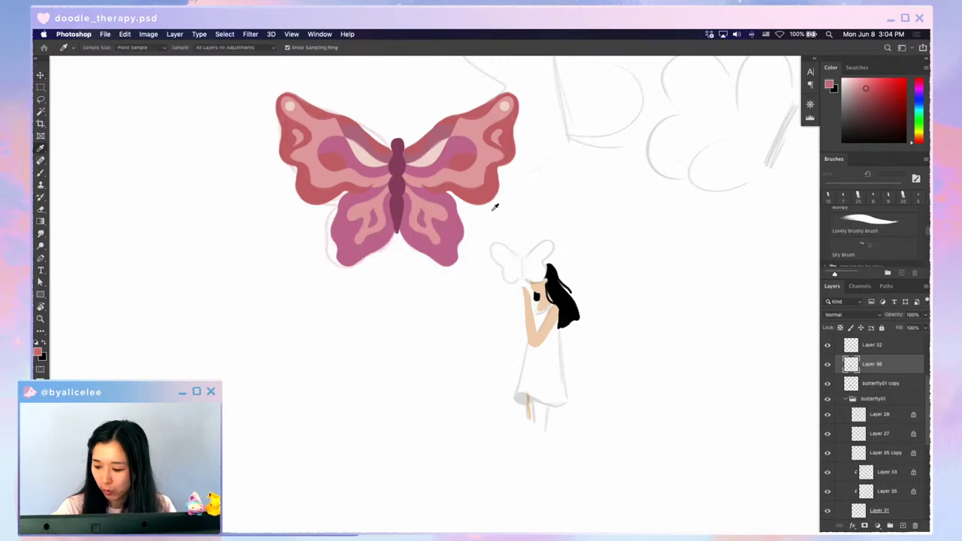
{"action": "key", "text": "super+]"}
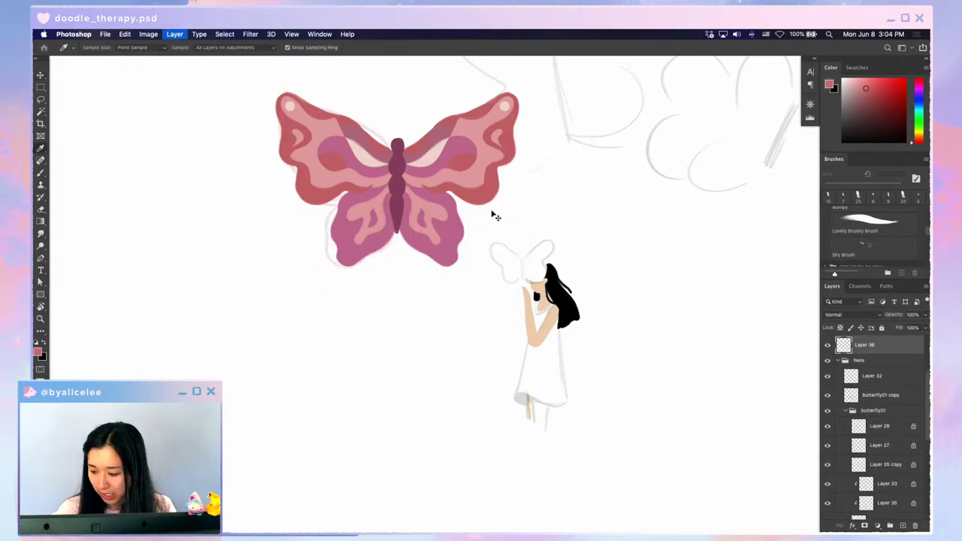
- Choose a light blue and paint a solid base for the small sketched butterfly's body with the Lovely brushy Brush
{"action": "left_click", "coordinate": [919, 99]}
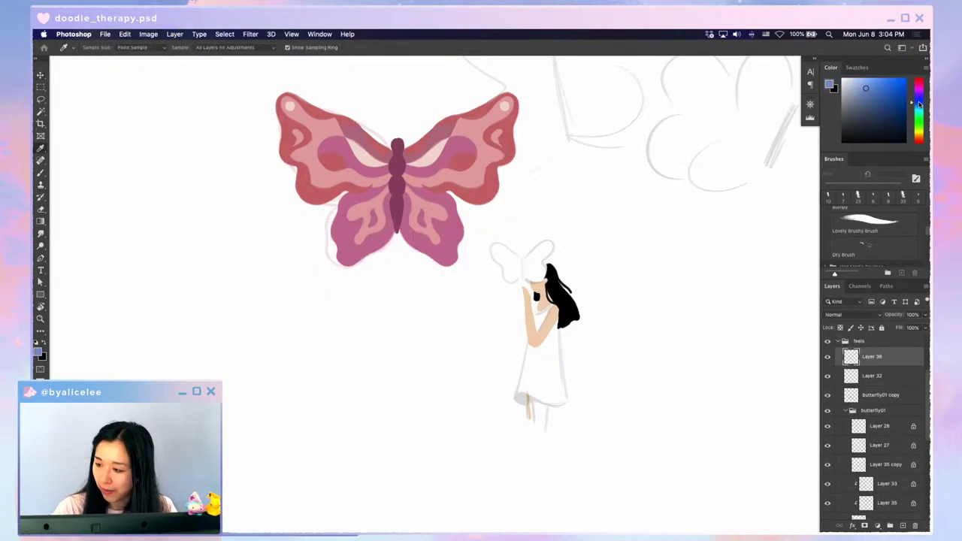
{"action": "left_click", "coordinate": [864, 82]}
{"action": "key", "text": "b"}
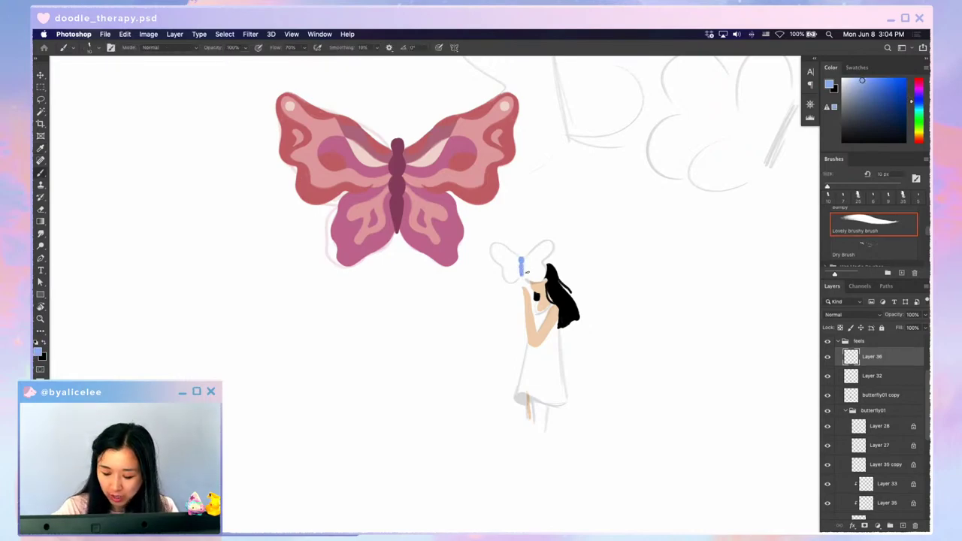
{"action": "key", "text": "super+="}
{"action": "key", "text": "super+="}
{"action": "left_click_drag", "start_coordinate": [526, 261], "coordinate": [328, 286]}
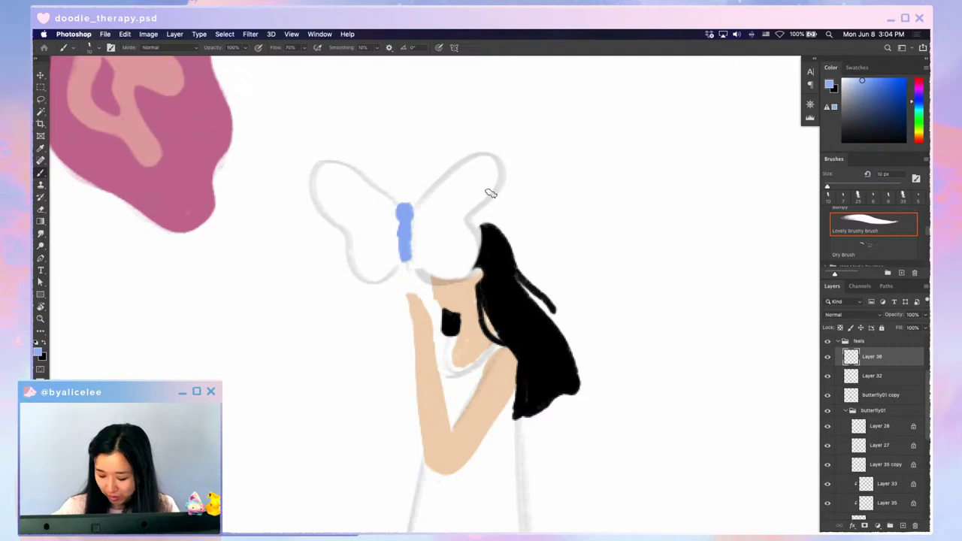
- Reduce the brush size, extend the small butterfly's blue body downward and add short feathery strokes along both sides
{"action": "key", "text": "bracketleft"}
{"action": "key", "text": "bracketleft"}
{"action": "key", "text": "bracketleft"}
{"action": "mouse_move", "coordinate": [403, 228]}
{"action": "left_mouse_down"}
{"action": "mouse_move", "coordinate": [407, 282]}
{"action": "mouse_move", "coordinate": [415, 236]}
{"action": "left_mouse_up"}
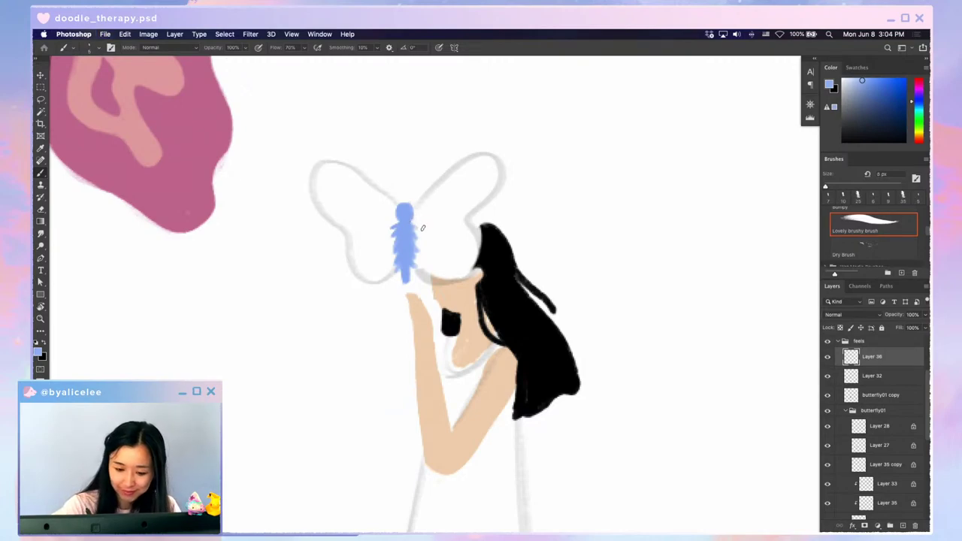
- Erase the feathery strokes on the left side of the small blue body and repaint that edge as a smooth curve
{"action": "key", "text": "e"}
{"action": "left_click_drag", "start_coordinate": [392, 226], "coordinate": [388, 265]}
{"action": "key", "text": "super+z"}
{"action": "key", "text": "super+z"}
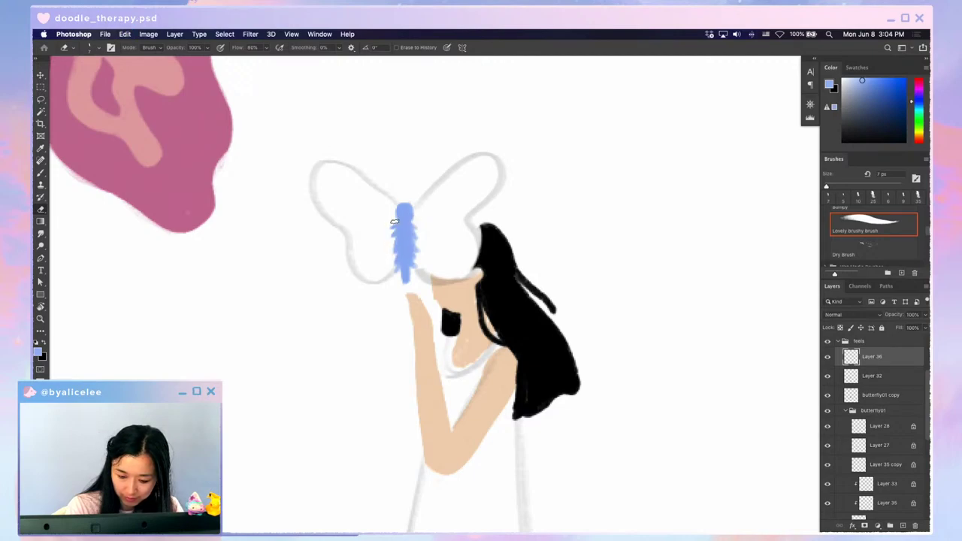
{"action": "left_click_drag", "start_coordinate": [395, 219], "coordinate": [391, 230]}
{"action": "left_click_drag", "start_coordinate": [392, 263], "coordinate": [398, 284]}
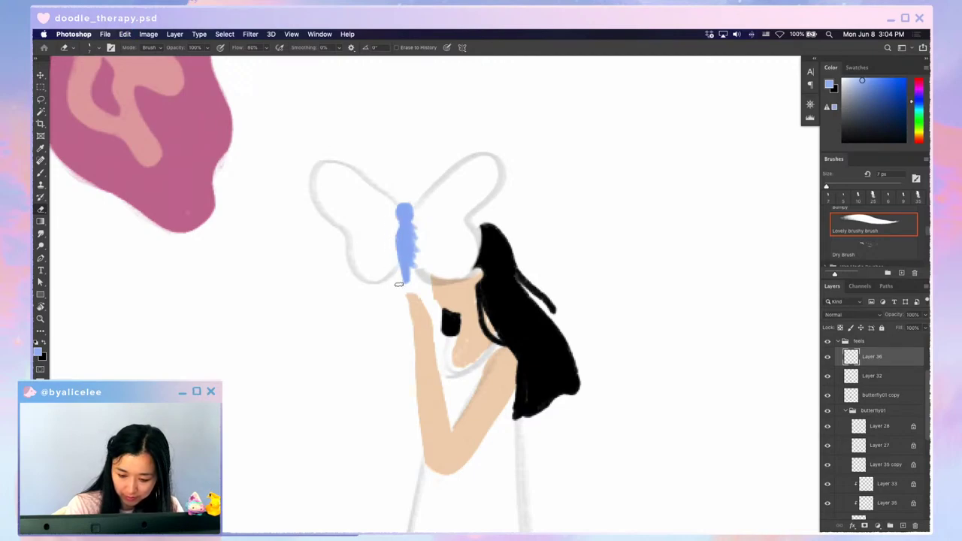
{"action": "key", "text": "b"}
{"action": "left_click_drag", "start_coordinate": [399, 233], "coordinate": [400, 265]}
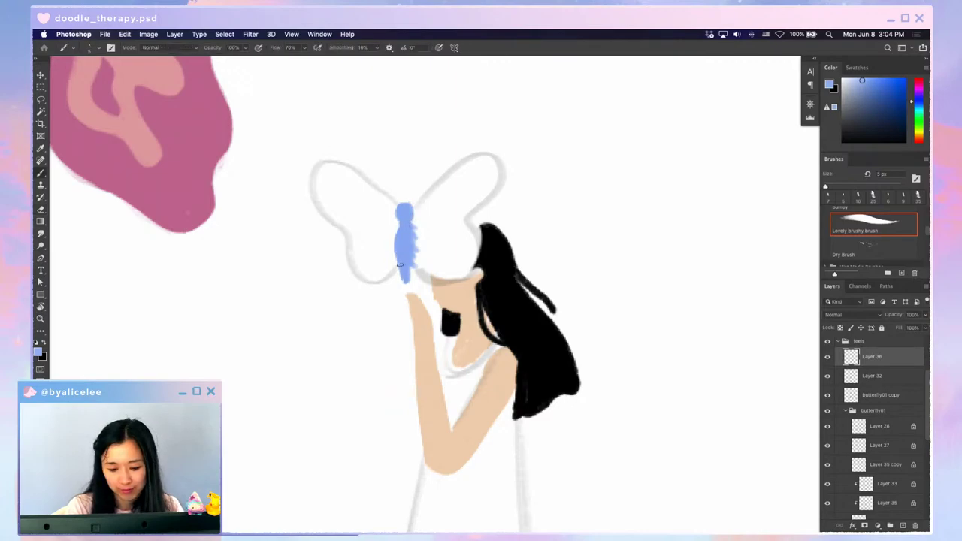
- Erase the feathery right side of the small blue body and refine it into a slim shape with a tapered tip
{"action": "key", "text": "e"}
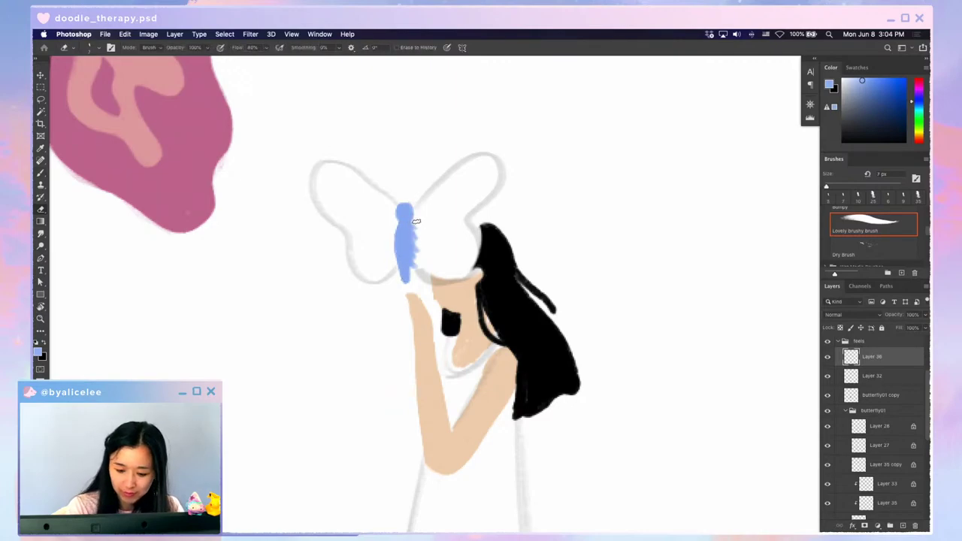
{"action": "mouse_move", "coordinate": [416, 222]}
{"action": "left_mouse_down"}
{"action": "mouse_move", "coordinate": [410, 283]}
{"action": "mouse_move", "coordinate": [409, 262]}
{"action": "left_mouse_up"}
{"action": "key", "text": "b"}
{"action": "key", "text": "e"}
{"action": "key", "text": "b"}
{"action": "key", "text": "v"}
{"action": "key", "text": "b"}
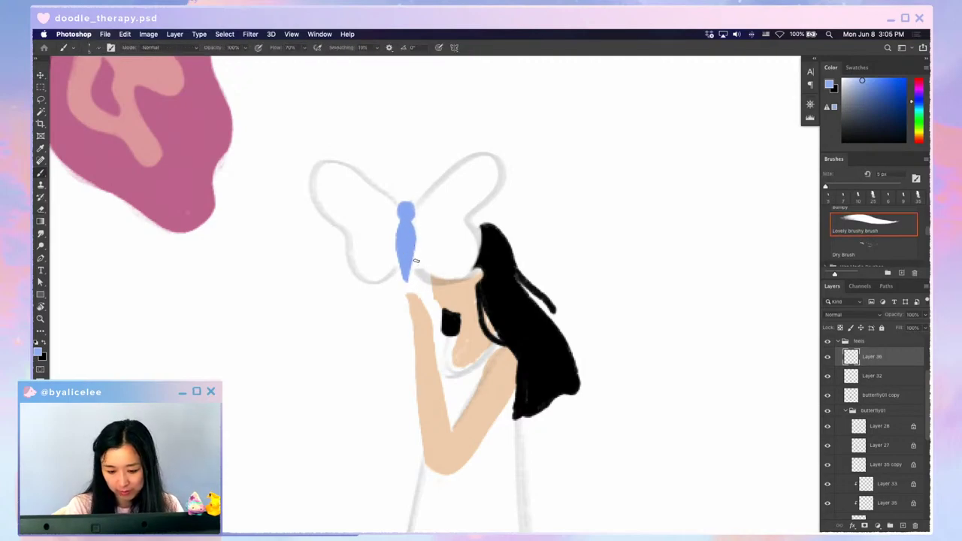
{"action": "key", "text": "e"}
{"action": "left_click_drag", "start_coordinate": [418, 225], "coordinate": [412, 282]}
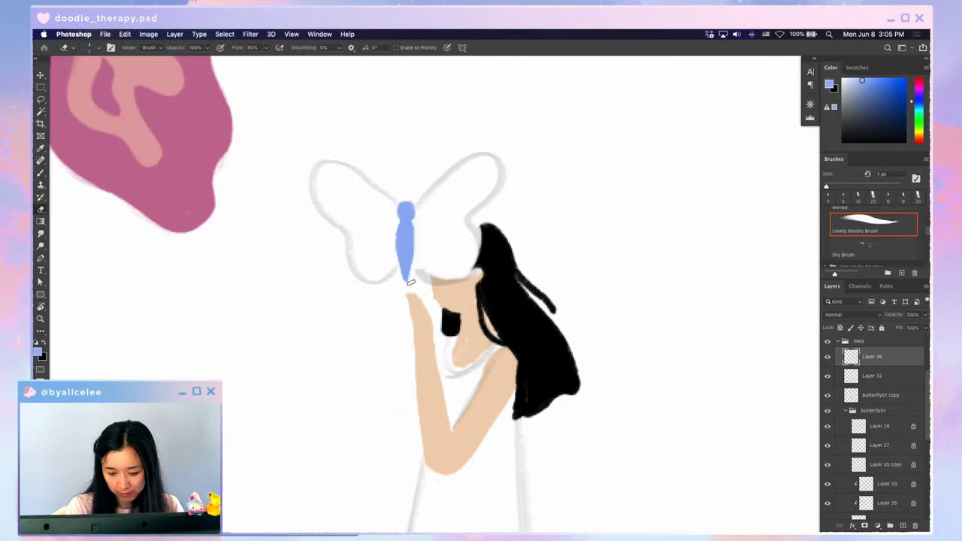
{"action": "key", "text": "b"}
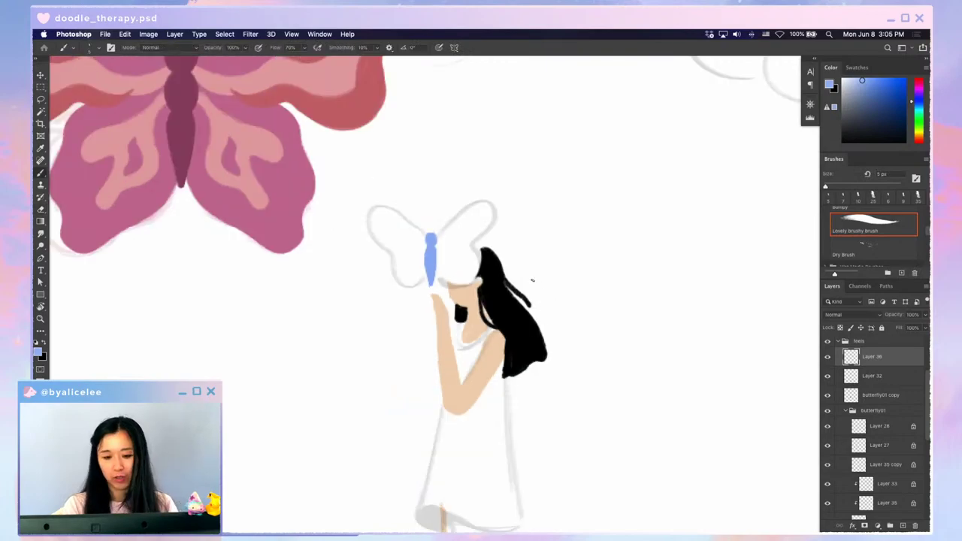
{"action": "key", "text": "e"}
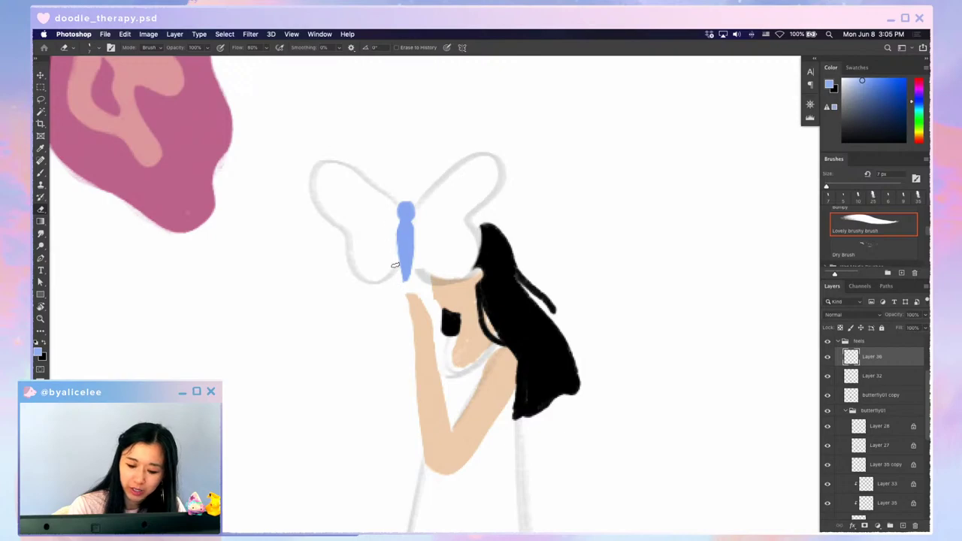
- Add a new layer directly below the small butterfly's blue body layer
{"action": "key", "text": "super+0"}
{"action": "key", "text": "super+equal"}
{"action": "key", "text": "super+equal"}
{"action": "key", "text": "super+equal"}
{"action": "key", "text": "super+equal"}
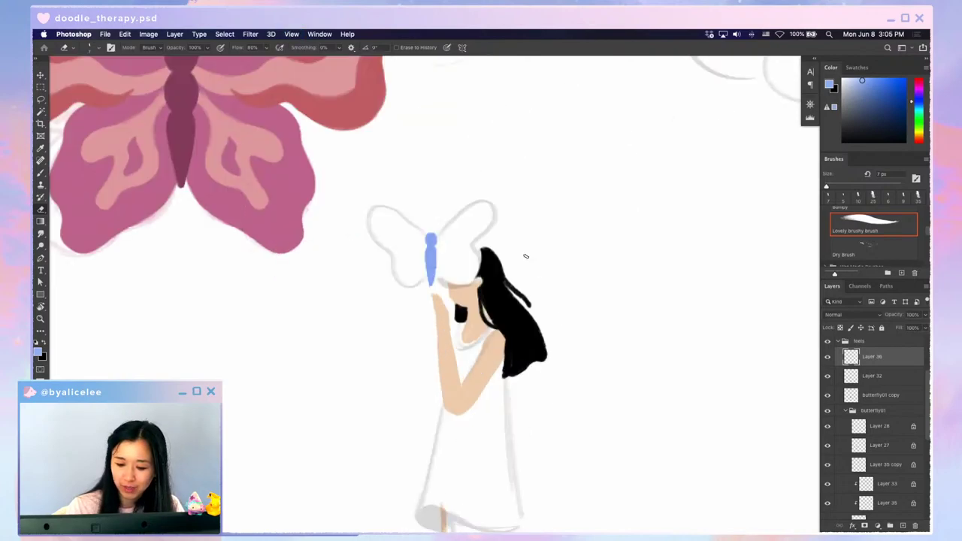
{"action": "key", "text": "super+shift+n"}
{"action": "key", "text": "Return"}
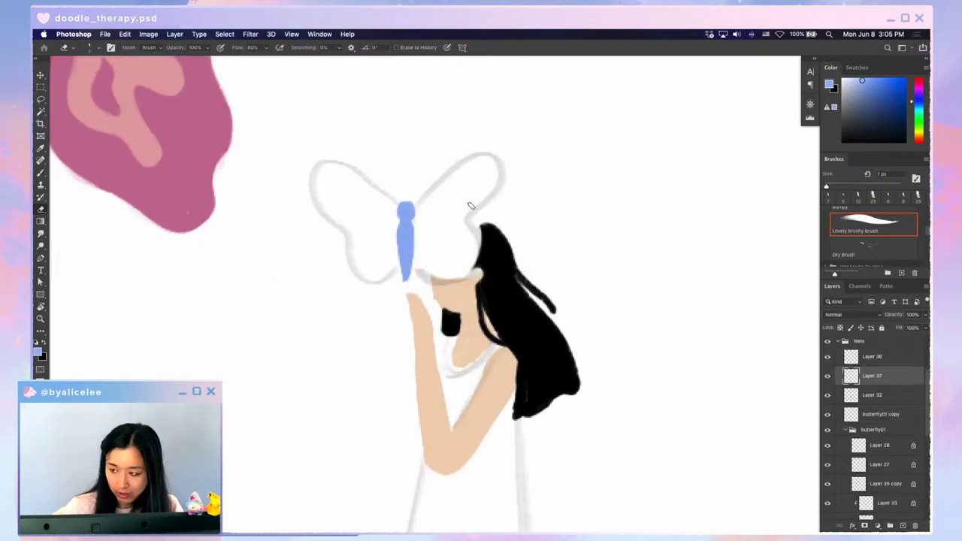
- Examine the large pink butterfly's wing colors against the small butterfly's blue body
{"action": "key", "text": "i"}
{"action": "key", "text": "super+minus"}
{"action": "key", "text": "super+0"}
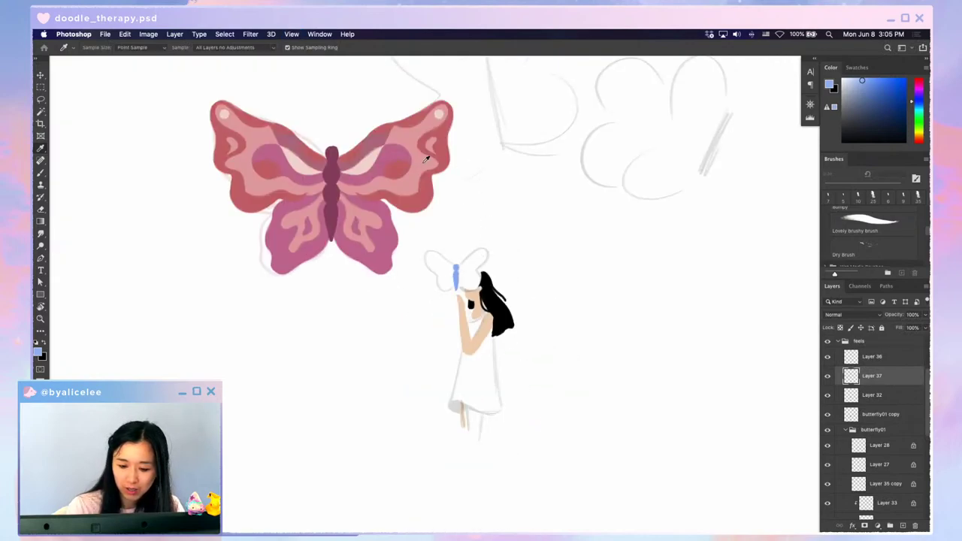
{"action": "left_click", "coordinate": [426, 158]}
{"action": "key", "text": "super+equal"}
{"action": "key", "text": "super+equal"}
{"action": "key", "text": "super+equal"}
{"action": "key", "text": "super+equal"}
{"action": "left_click", "coordinate": [407, 252]}
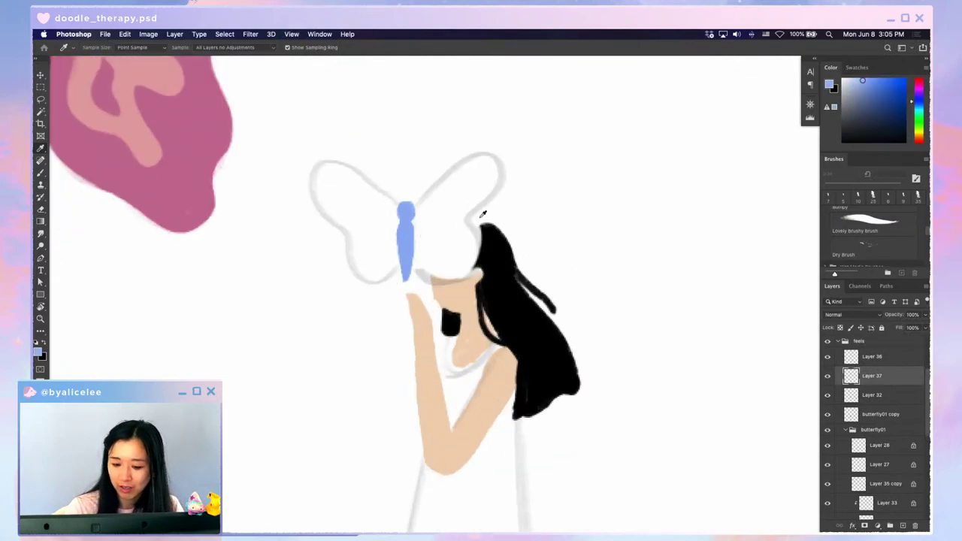
- Choose a very pale blue and paint the small butterfly's upper left wing as a solid shape with a wavy outer edge
{"action": "left_click", "coordinate": [854, 80]}
{"action": "left_click", "coordinate": [850, 79]}
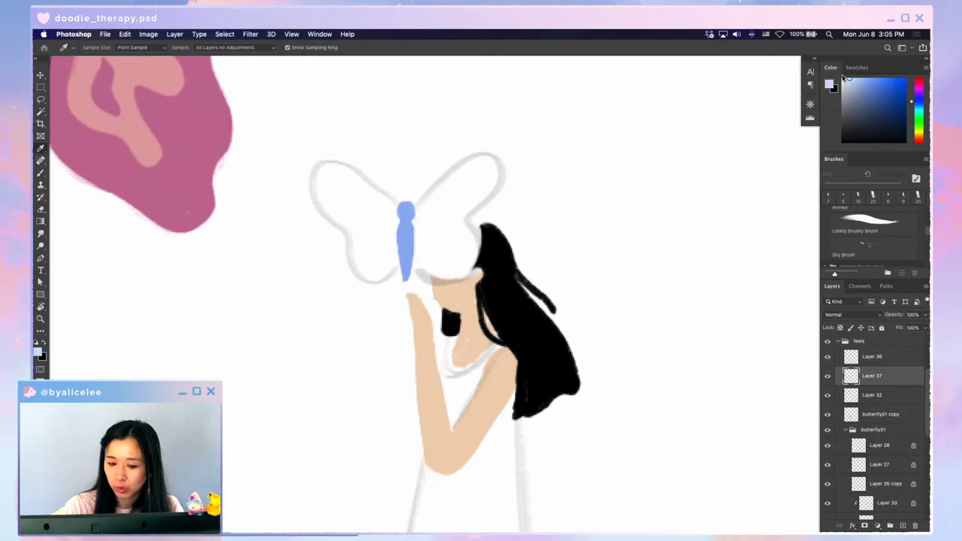
{"action": "key", "text": "b"}
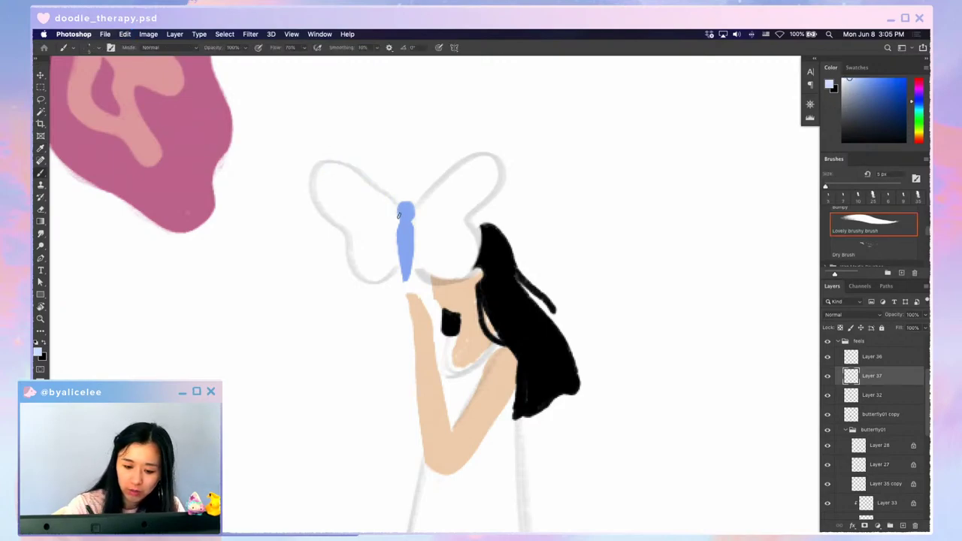
{"action": "mouse_move", "coordinate": [385, 191]}
{"action": "left_mouse_down"}
{"action": "mouse_move", "coordinate": [329, 159]}
{"action": "mouse_move", "coordinate": [302, 168]}
{"action": "mouse_move", "coordinate": [319, 192]}
{"action": "mouse_move", "coordinate": [316, 219]}
{"action": "mouse_move", "coordinate": [337, 243]}
{"action": "mouse_move", "coordinate": [407, 242]}
{"action": "left_mouse_up"}
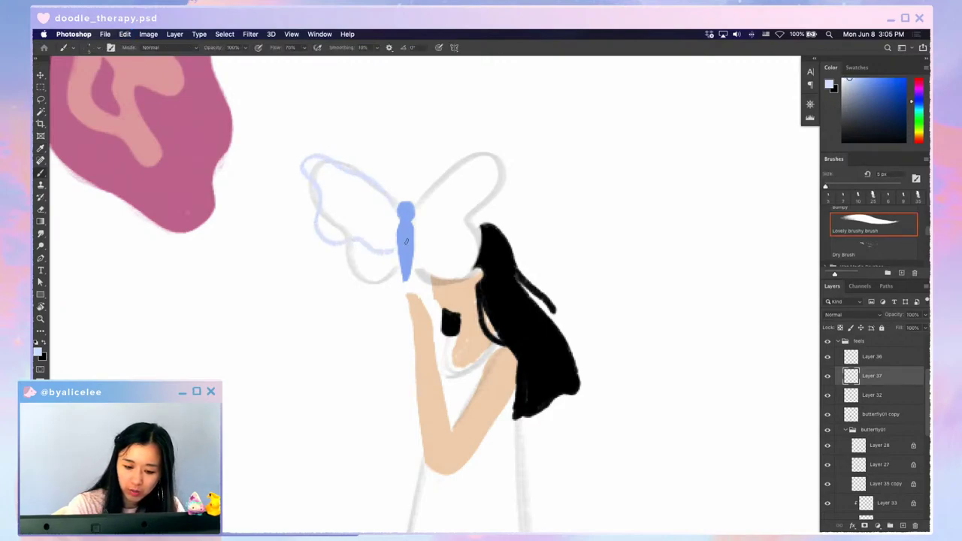
{"action": "key", "text": "super+z"}
{"action": "mouse_move", "coordinate": [397, 205]}
{"action": "left_mouse_down"}
{"action": "mouse_move", "coordinate": [339, 164]}
{"action": "mouse_move", "coordinate": [296, 154]}
{"action": "mouse_move", "coordinate": [313, 208]}
{"action": "mouse_move", "coordinate": [339, 237]}
{"action": "mouse_move", "coordinate": [373, 244]}
{"action": "mouse_move", "coordinate": [394, 206]}
{"action": "mouse_move", "coordinate": [318, 151]}
{"action": "mouse_move", "coordinate": [292, 155]}
{"action": "mouse_move", "coordinate": [319, 189]}
{"action": "mouse_move", "coordinate": [302, 151]}
{"action": "mouse_move", "coordinate": [394, 224]}
{"action": "mouse_move", "coordinate": [349, 208]}
{"action": "mouse_move", "coordinate": [309, 176]}
{"action": "mouse_move", "coordinate": [322, 237]}
{"action": "mouse_move", "coordinate": [319, 203]}
{"action": "mouse_move", "coordinate": [344, 229]}
{"action": "mouse_move", "coordinate": [364, 214]}
{"action": "mouse_move", "coordinate": [367, 227]}
{"action": "mouse_move", "coordinate": [391, 235]}
{"action": "mouse_move", "coordinate": [401, 223]}
{"action": "mouse_move", "coordinate": [372, 203]}
{"action": "mouse_move", "coordinate": [342, 226]}
{"action": "mouse_move", "coordinate": [350, 233]}
{"action": "mouse_move", "coordinate": [332, 234]}
{"action": "mouse_move", "coordinate": [394, 235]}
{"action": "left_mouse_up"}
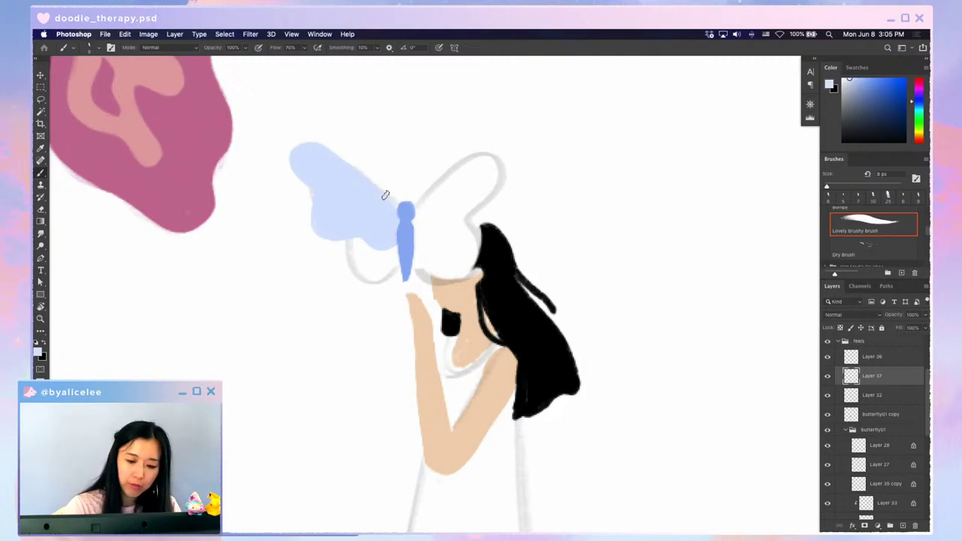
- Erase along the outer and lower edges of the pale blue wing to refine its contour
{"action": "key", "text": "e"}
{"action": "mouse_move", "coordinate": [309, 196]}
{"action": "left_mouse_down"}
{"action": "mouse_move", "coordinate": [313, 226]}
{"action": "mouse_move", "coordinate": [361, 229]}
{"action": "left_mouse_up"}
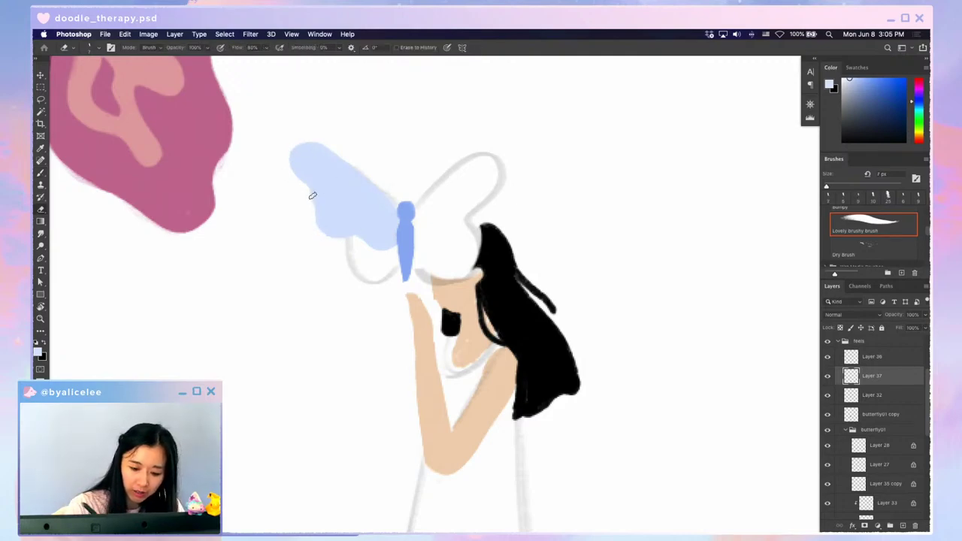
{"action": "mouse_move", "coordinate": [313, 196]}
{"action": "left_mouse_down"}
{"action": "mouse_move", "coordinate": [333, 240]}
{"action": "mouse_move", "coordinate": [369, 241]}
{"action": "left_mouse_up"}
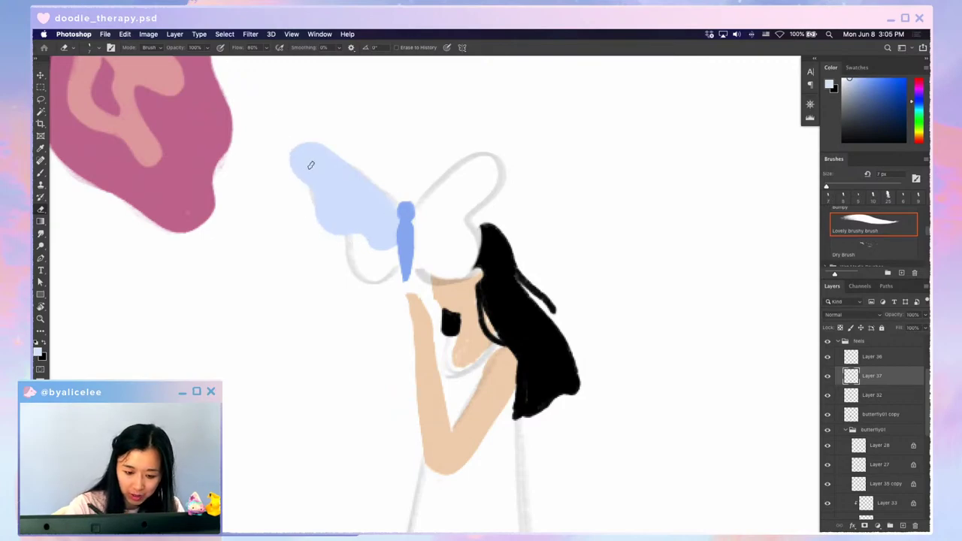
- Darken the upper left wing with a Hue/Saturation lightness adjustment and sample its muted blue as the paint color
{"action": "key", "text": "v"}
{"action": "key", "text": "super+u"}
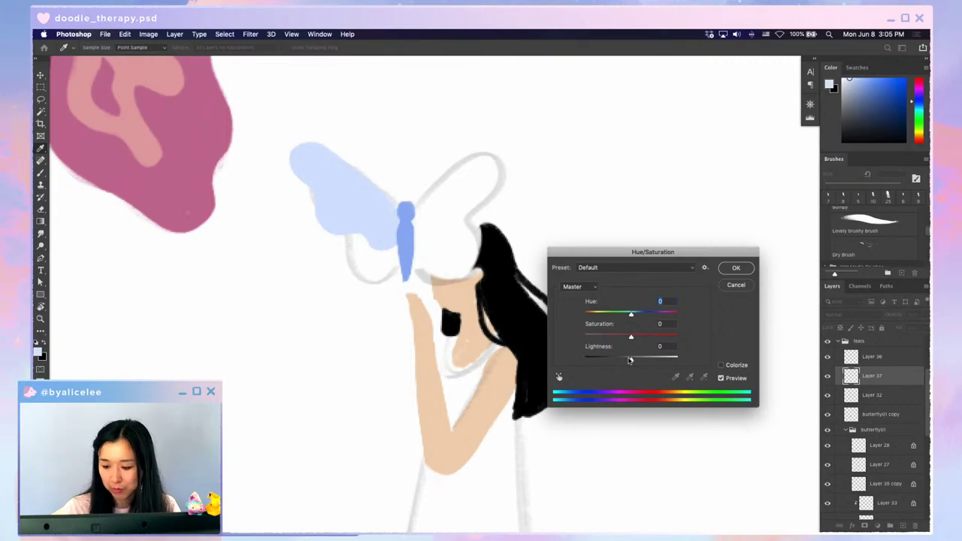
{"action": "left_click", "coordinate": [736, 268]}
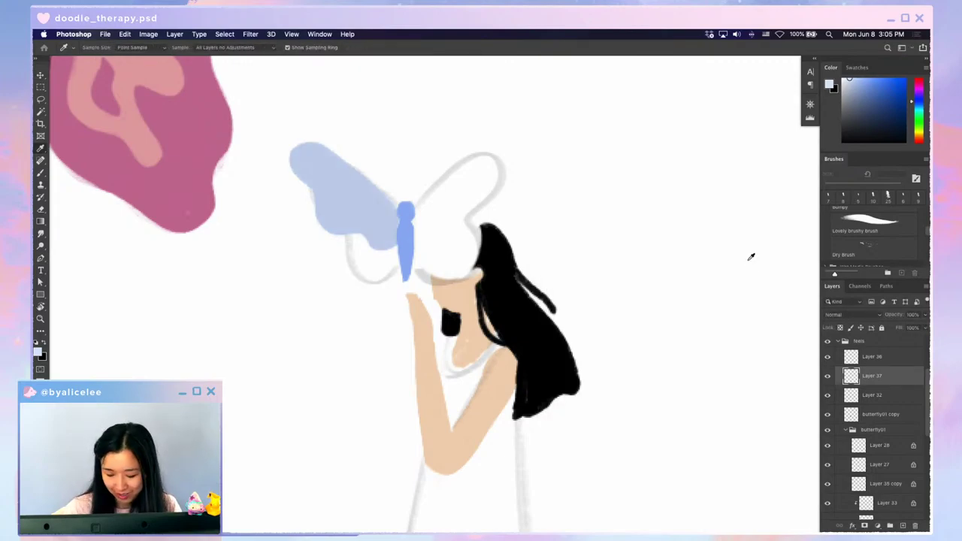
{"action": "left_click", "coordinate": [387, 218]}
- Trim the upper and outer edges of the small butterfly's upper left wing with the Eraser
{"action": "key", "text": "e"}
{"action": "mouse_move", "coordinate": [372, 187]}
{"action": "left_mouse_down"}
{"action": "mouse_move", "coordinate": [354, 161]}
{"action": "mouse_move", "coordinate": [427, 236]}
{"action": "mouse_move", "coordinate": [395, 224]}
{"action": "left_mouse_up"}
{"action": "key", "text": "v"}
{"action": "key", "text": "e"}
{"action": "mouse_move", "coordinate": [312, 198]}
{"action": "left_mouse_down"}
{"action": "mouse_move", "coordinate": [319, 177]}
{"action": "mouse_move", "coordinate": [301, 127]}
{"action": "left_mouse_up"}
{"action": "key", "text": "super+z"}
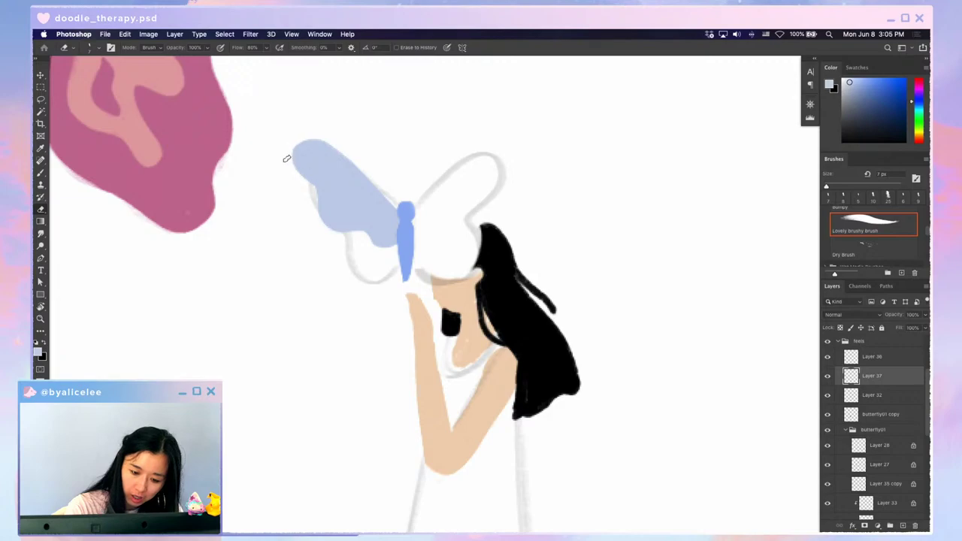
- Repaint the outer and lower edges of the upper left wing in its muted blue, forming a smooth wavy contour
{"action": "key", "text": "b"}
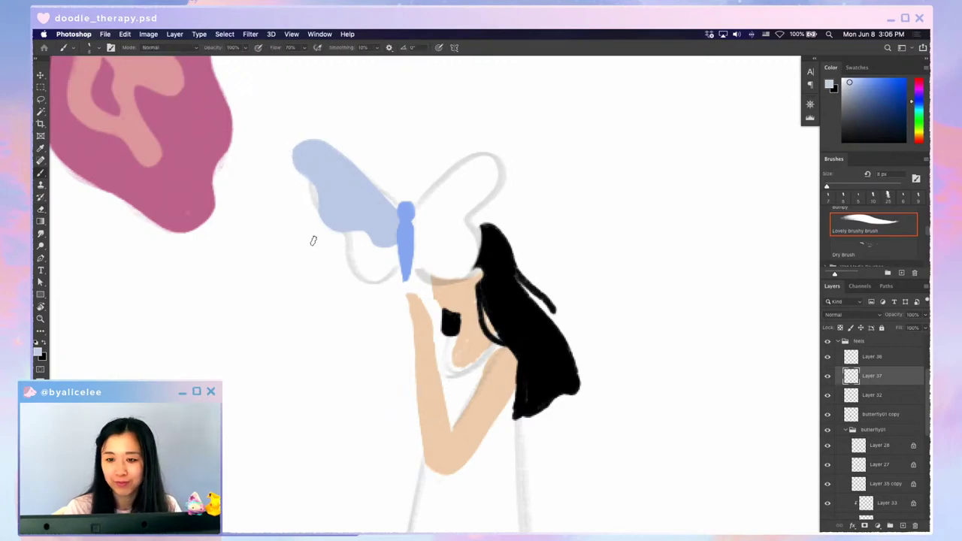
{"action": "left_click", "coordinate": [333, 185], "text": "alt"}
{"action": "left_click_drag", "start_coordinate": [297, 169], "coordinate": [327, 224]}
{"action": "key", "text": "super+z"}
{"action": "mouse_move", "coordinate": [297, 160]}
{"action": "left_mouse_down"}
{"action": "mouse_move", "coordinate": [322, 222]}
{"action": "mouse_move", "coordinate": [390, 247]}
{"action": "left_mouse_up"}
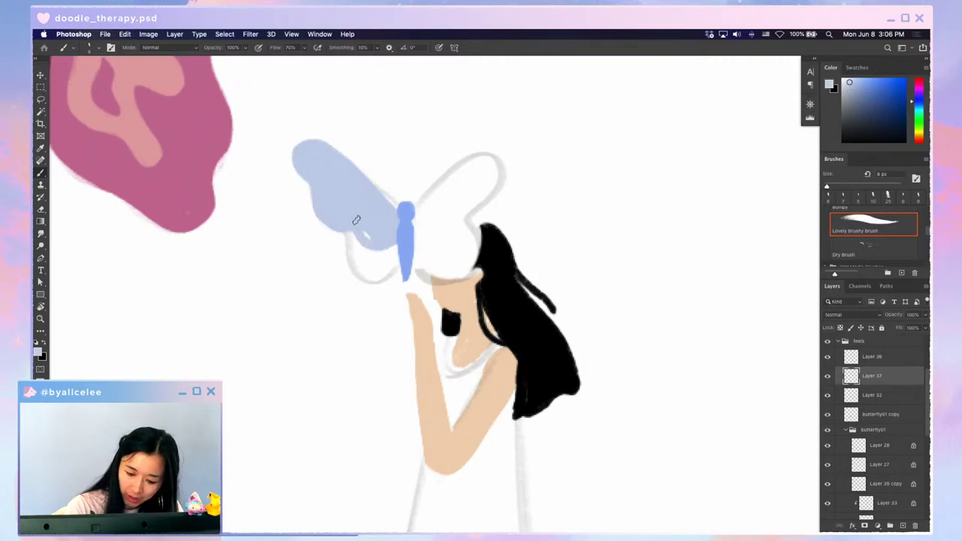
- Add a new layer directly below the upper wing's layer and choose a muted medium blue based on the body color
{"action": "key", "text": "super+shift+n"}
{"action": "key", "text": "Return"}
{"action": "left_click", "coordinate": [411, 234], "text": "alt"}
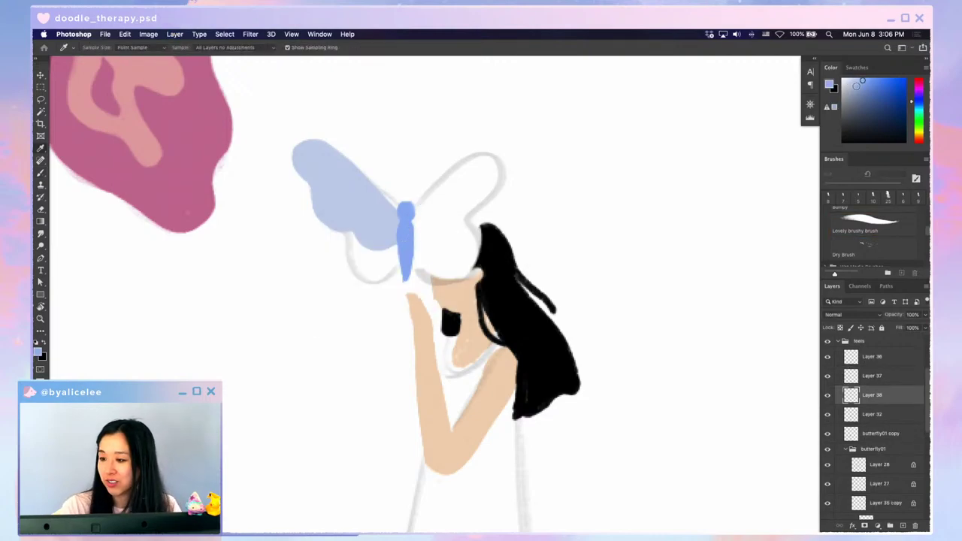
{"action": "key", "text": "b"}
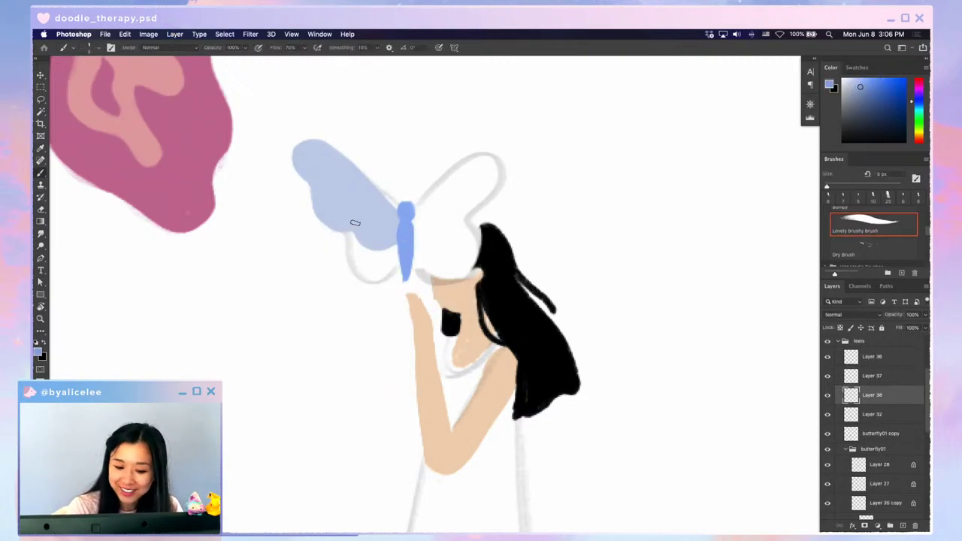
- Paint the small butterfly's lower left wing as a solid medium blue lobe extending from the body below the upper wing
{"action": "left_click_drag", "start_coordinate": [346, 233], "coordinate": [350, 289]}
{"action": "key", "text": "super+z"}
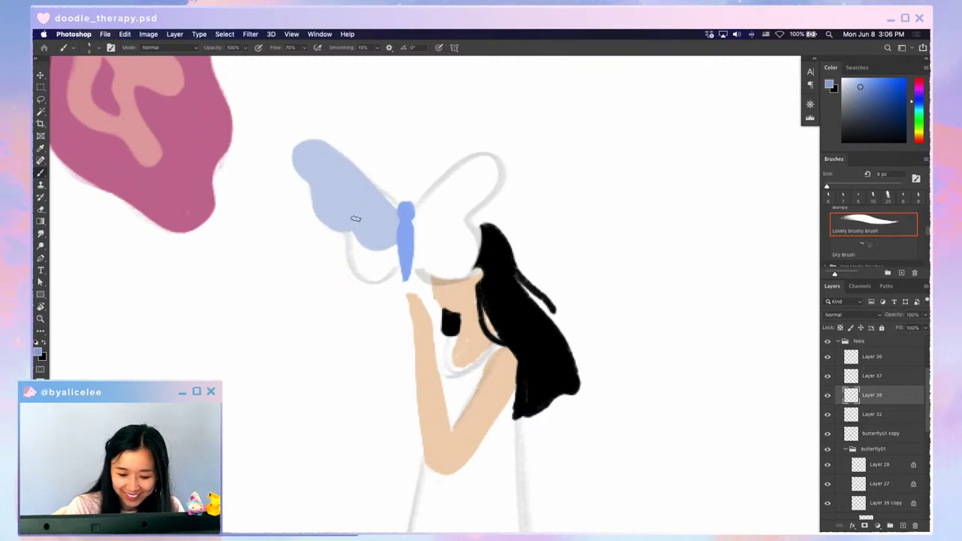
{"action": "left_click_drag", "start_coordinate": [345, 235], "coordinate": [353, 289]}
{"action": "key", "text": "super+z"}
{"action": "mouse_move", "coordinate": [342, 235]}
{"action": "left_mouse_down"}
{"action": "mouse_move", "coordinate": [344, 302]}
{"action": "mouse_move", "coordinate": [406, 279]}
{"action": "left_mouse_up"}
{"action": "mouse_move", "coordinate": [355, 234]}
{"action": "left_mouse_down"}
{"action": "mouse_move", "coordinate": [345, 294]}
{"action": "mouse_move", "coordinate": [345, 255]}
{"action": "mouse_move", "coordinate": [356, 291]}
{"action": "mouse_move", "coordinate": [396, 238]}
{"action": "mouse_move", "coordinate": [392, 277]}
{"action": "mouse_move", "coordinate": [358, 296]}
{"action": "left_mouse_up"}
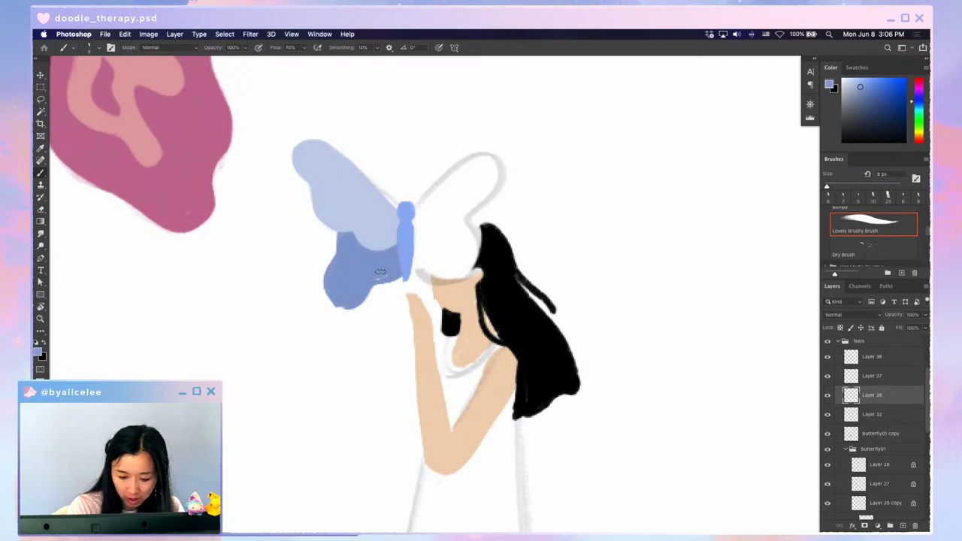
- Erase the rough outer edge of the lower left wing to slim and smooth it
{"action": "key", "text": "e"}
{"action": "mouse_move", "coordinate": [336, 235]}
{"action": "left_mouse_down"}
{"action": "mouse_move", "coordinate": [339, 307]}
{"action": "mouse_move", "coordinate": [353, 309]}
{"action": "left_mouse_up"}
{"action": "key", "text": "r"}
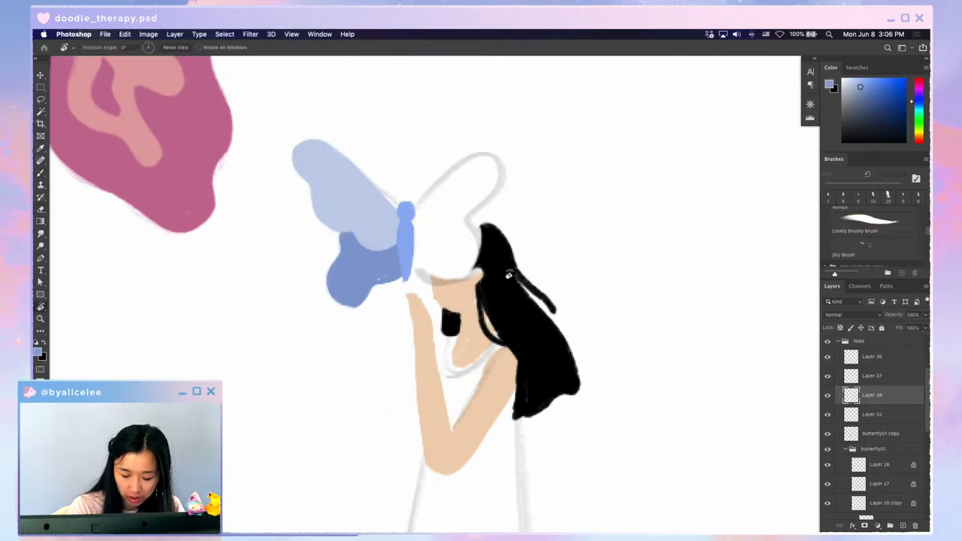
{"action": "left_click_drag", "start_coordinate": [509, 275], "coordinate": [366, 333]}
{"action": "key", "text": "e"}
{"action": "mouse_move", "coordinate": [628, 234]}
{"action": "left_mouse_down"}
{"action": "mouse_move", "coordinate": [625, 269]}
{"action": "mouse_move", "coordinate": [627, 249]}
{"action": "left_mouse_up"}
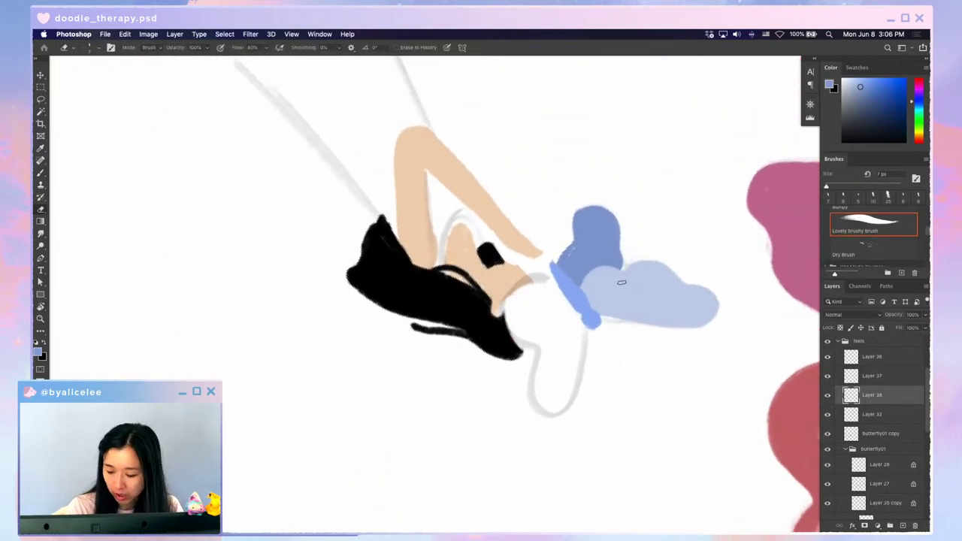
{"action": "key", "text": "Escape"}
- Nudge the lower left wing by about 4 px so it sits slightly farther out from the upper wing
{"action": "key", "text": "r"}
{"action": "left_click_drag", "start_coordinate": [422, 381], "coordinate": [466, 410]}
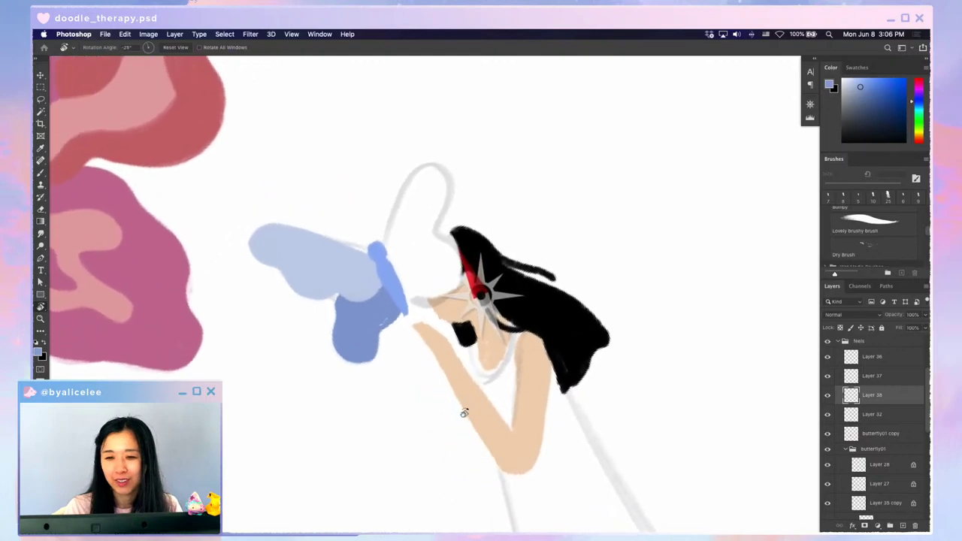
{"action": "left_click_drag", "start_coordinate": [442, 294], "coordinate": [522, 272]}
{"action": "key", "text": "e"}
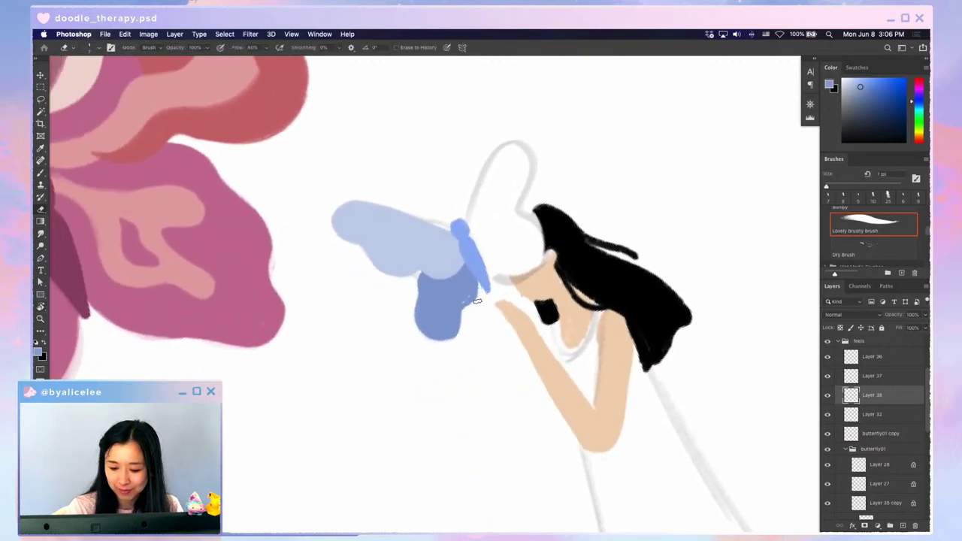
{"action": "key", "text": "v"}
{"action": "left_click_drag", "start_coordinate": [473, 294], "coordinate": [476, 295]}
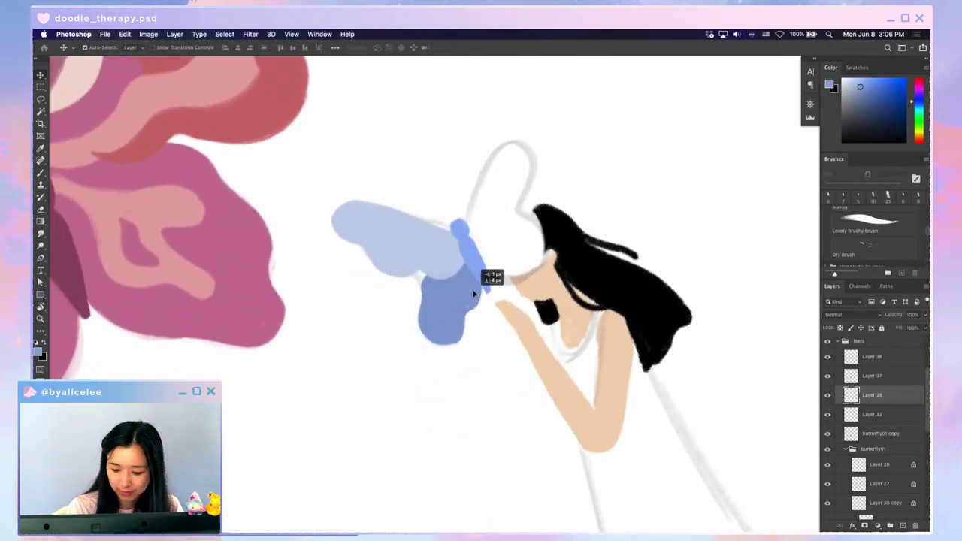
{"action": "key", "text": "b"}
{"action": "key", "text": "Escape"}
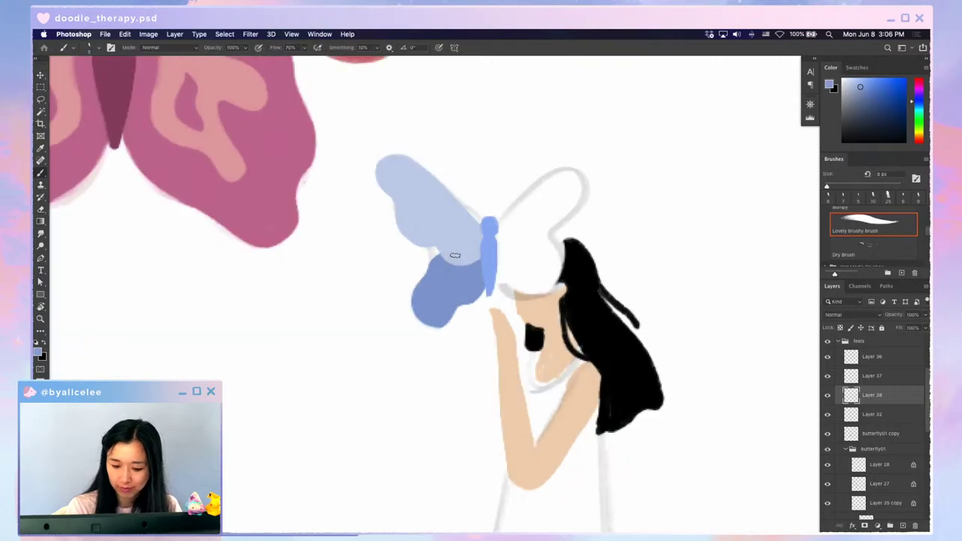
- Erase the tip of the lower left wing to make the wing shorter and rounder
{"action": "key", "text": "r"}
{"action": "left_click_drag", "start_coordinate": [454, 254], "coordinate": [404, 307]}
{"action": "key", "text": "e"}
{"action": "left_click_drag", "start_coordinate": [469, 222], "coordinate": [467, 282]}
{"action": "mouse_move", "coordinate": [479, 223]}
{"action": "left_mouse_down"}
{"action": "mouse_move", "coordinate": [463, 278]}
{"action": "mouse_move", "coordinate": [469, 226]}
{"action": "mouse_move", "coordinate": [453, 235]}
{"action": "mouse_move", "coordinate": [467, 289]}
{"action": "left_mouse_up"}
{"action": "key", "text": "Escape"}
- Paint the lower left wing's upper edge to meet the upper wing and check the butterfly in the whole illustration
{"action": "key", "text": "b"}
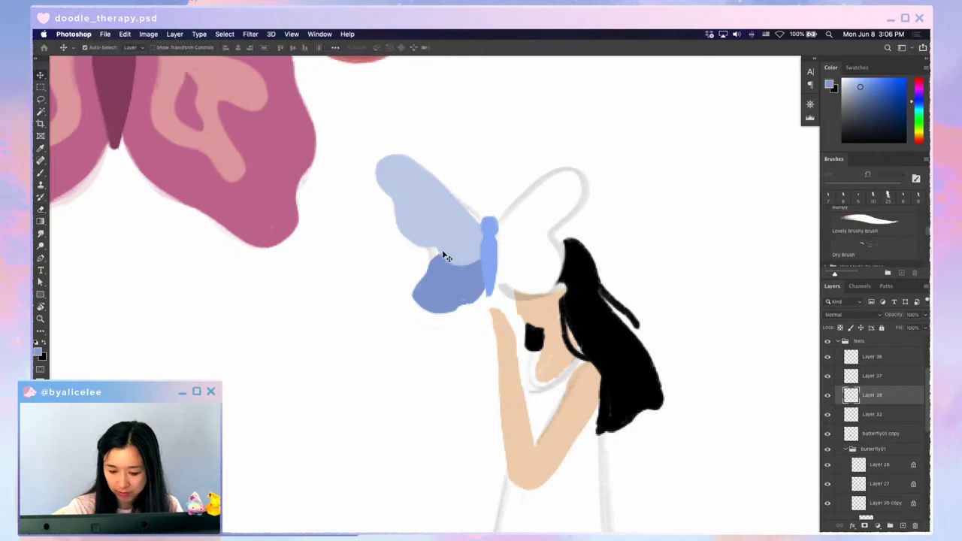
{"action": "mouse_move", "coordinate": [441, 254]}
{"action": "left_mouse_down"}
{"action": "mouse_move", "coordinate": [417, 279]}
{"action": "mouse_move", "coordinate": [449, 282]}
{"action": "mouse_move", "coordinate": [432, 273]}
{"action": "left_mouse_up"}
{"action": "key", "text": "super+z"}
{"action": "key", "text": "super+minus"}
{"action": "key", "text": "super+minus"}
{"action": "key", "text": "super+minus"}
{"action": "key", "text": "super+minus"}
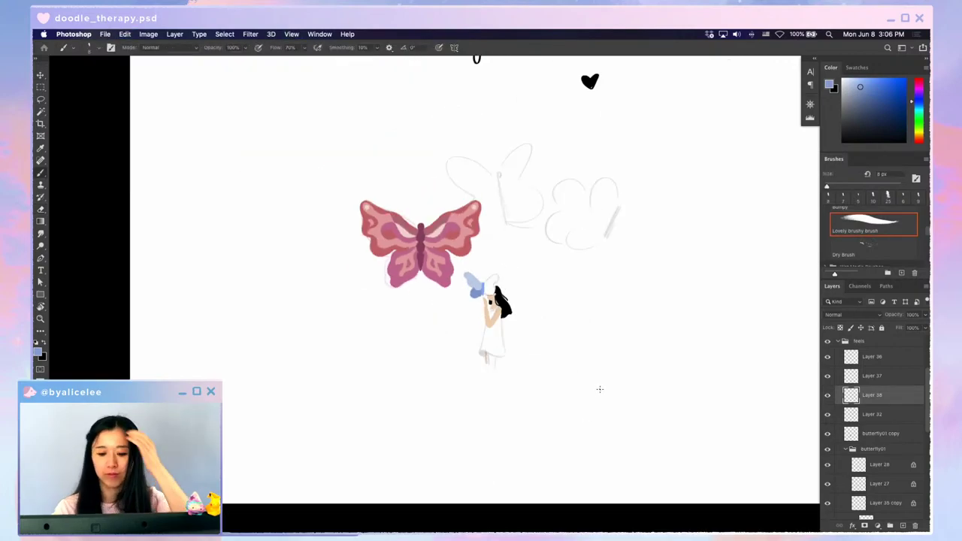
{"action": "key", "text": "super+plus"}
{"action": "key", "text": "super+plus"}
{"action": "key", "text": "super+plus"}
- Clean the junction between the two left wings and repaint the lower wing's outer edge as a fuller curve
{"action": "key", "text": "e"}
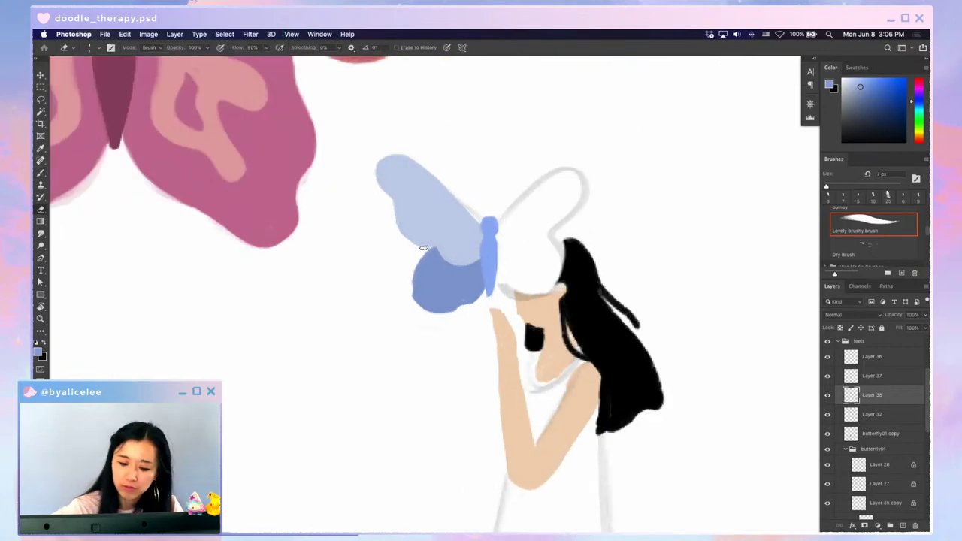
{"action": "mouse_move", "coordinate": [424, 249]}
{"action": "left_mouse_down"}
{"action": "mouse_move", "coordinate": [450, 315]}
{"action": "mouse_move", "coordinate": [438, 251]}
{"action": "mouse_move", "coordinate": [420, 267]}
{"action": "mouse_move", "coordinate": [441, 252]}
{"action": "mouse_move", "coordinate": [417, 296]}
{"action": "mouse_move", "coordinate": [439, 257]}
{"action": "mouse_move", "coordinate": [414, 275]}
{"action": "mouse_move", "coordinate": [440, 245]}
{"action": "mouse_move", "coordinate": [448, 309]}
{"action": "mouse_move", "coordinate": [459, 259]}
{"action": "left_mouse_up"}
{"action": "key", "text": "b"}
{"action": "key", "text": "r"}
{"action": "left_click_drag", "start_coordinate": [543, 433], "coordinate": [481, 470]}
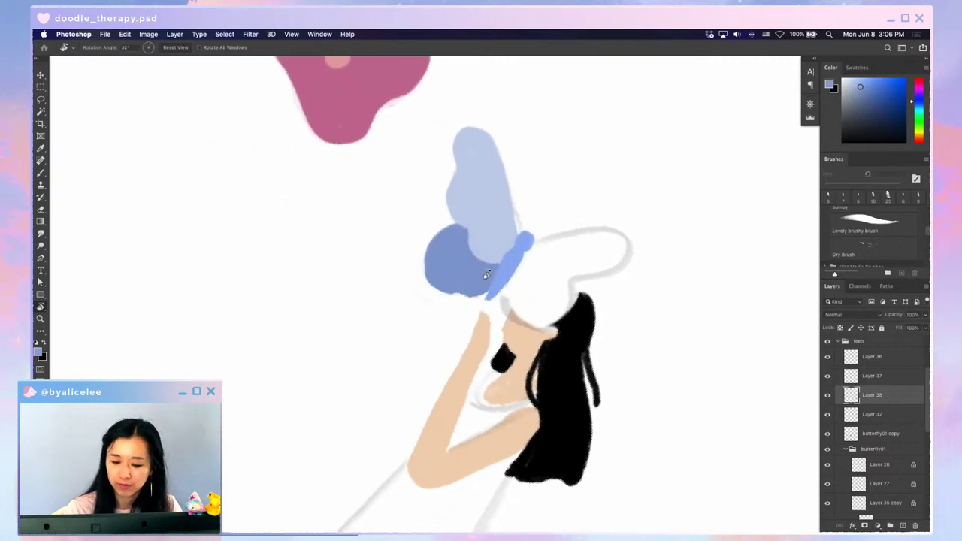
{"action": "key", "text": "b"}
{"action": "mouse_move", "coordinate": [459, 222]}
{"action": "left_mouse_down"}
{"action": "mouse_move", "coordinate": [458, 292]}
{"action": "mouse_move", "coordinate": [462, 277]}
{"action": "mouse_move", "coordinate": [433, 256]}
{"action": "mouse_move", "coordinate": [468, 221]}
{"action": "mouse_move", "coordinate": [467, 279]}
{"action": "left_mouse_up"}
- Erase along the lower left wing's bottom edge to reshape its outline toward the body
{"action": "key", "text": "r"}
{"action": "key", "text": "e"}
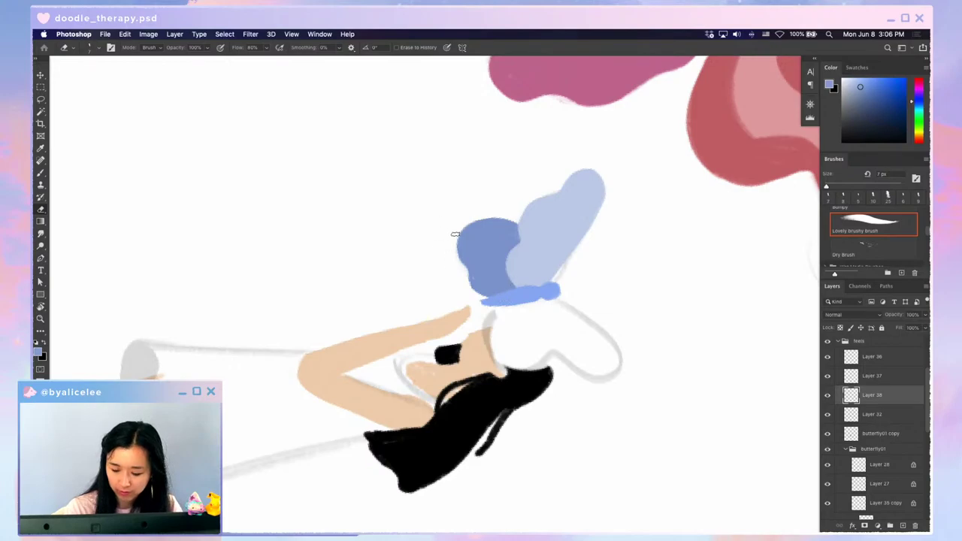
{"action": "left_click_drag", "start_coordinate": [455, 235], "coordinate": [470, 292]}
{"action": "key", "text": "Escape"}
{"action": "left_click_drag", "start_coordinate": [506, 216], "coordinate": [423, 350]}
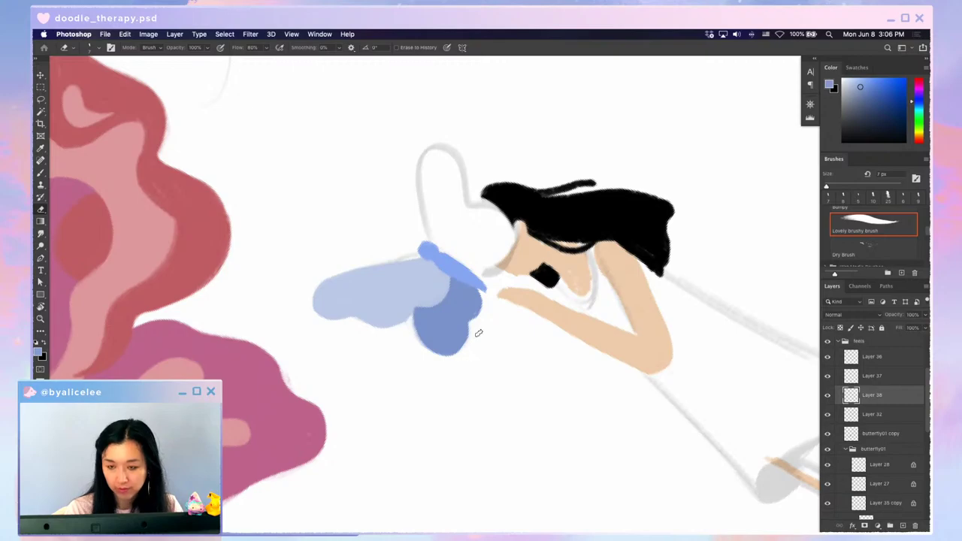
- Fill out the lower left wing's outer and bottom edges and trim the part next to the body into a smooth curve
{"action": "key", "text": "b"}
{"action": "left_click_drag", "start_coordinate": [414, 319], "coordinate": [428, 350]}
{"action": "left_click_drag", "start_coordinate": [474, 319], "coordinate": [467, 344]}
{"action": "key", "text": "e"}
{"action": "mouse_move", "coordinate": [471, 278]}
{"action": "left_mouse_down"}
{"action": "mouse_move", "coordinate": [473, 336]}
{"action": "mouse_move", "coordinate": [472, 278]}
{"action": "mouse_move", "coordinate": [470, 302]}
{"action": "left_mouse_up"}
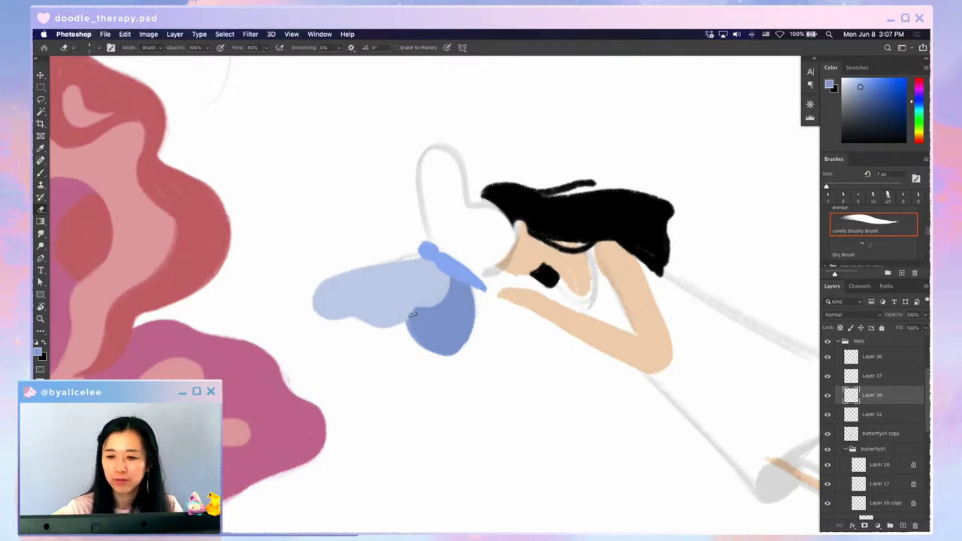
{"action": "key", "text": "Escape"}
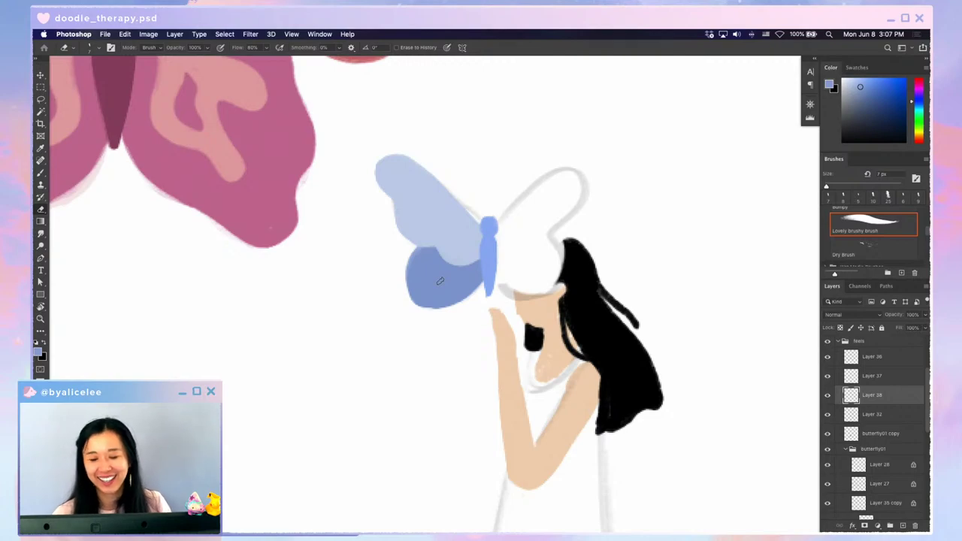
{"action": "key", "text": "w"}
{"action": "left_click", "coordinate": [427, 242]}
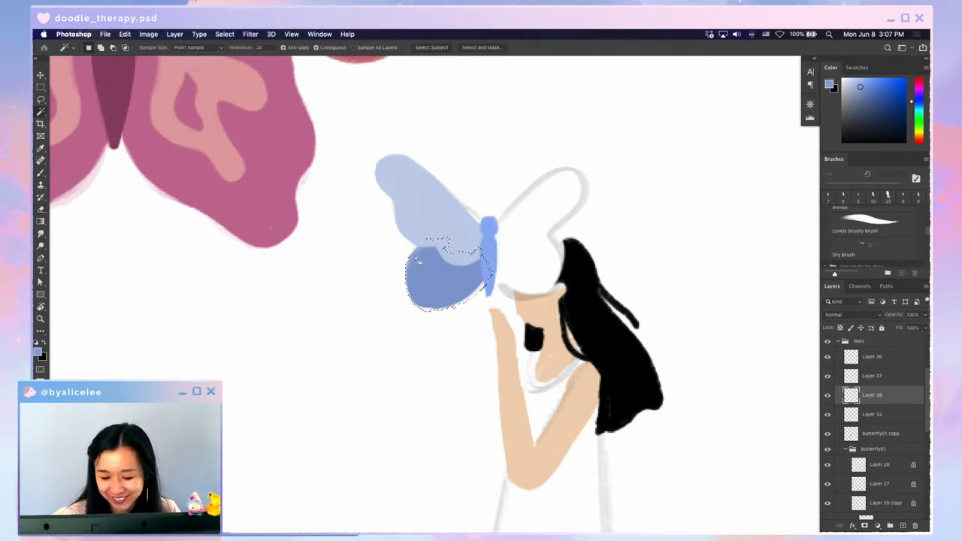
{"action": "key", "text": "super+d"}
- Shave the outer edge of the lower left wing below the upper wing and touch up its rounded contour
{"action": "key", "text": "e"}
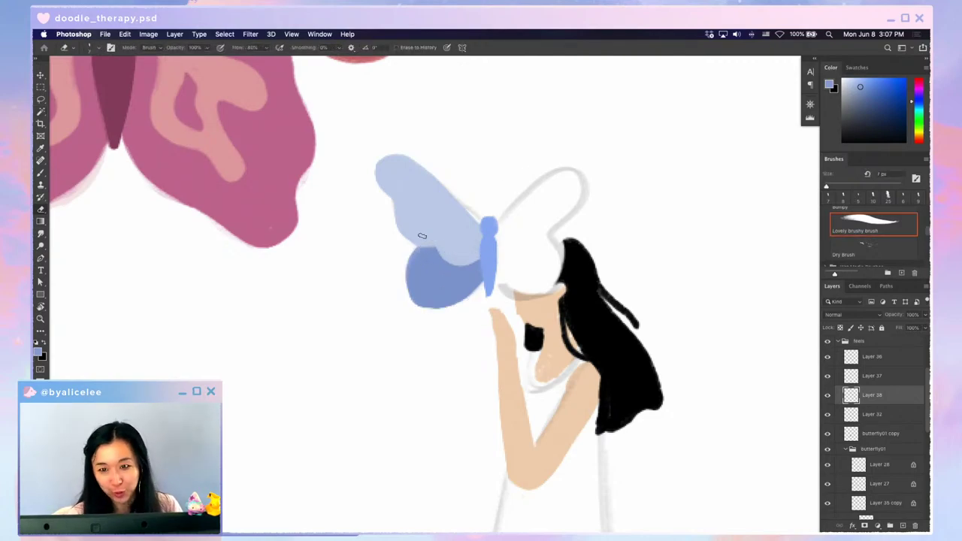
{"action": "mouse_move", "coordinate": [425, 240]}
{"action": "left_mouse_down"}
{"action": "mouse_move", "coordinate": [405, 297]}
{"action": "mouse_move", "coordinate": [411, 292]}
{"action": "left_mouse_up"}
{"action": "key", "text": "b"}
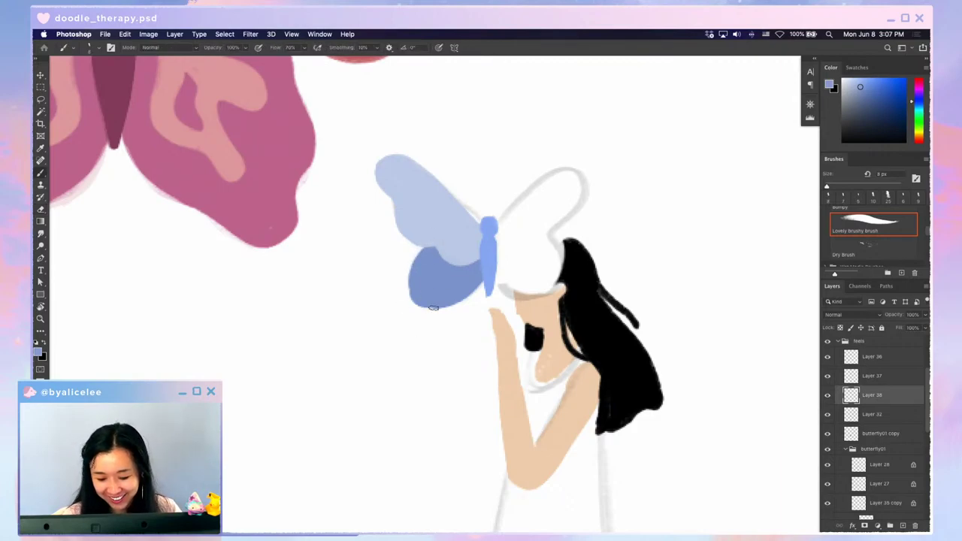
{"action": "key", "text": "v"}
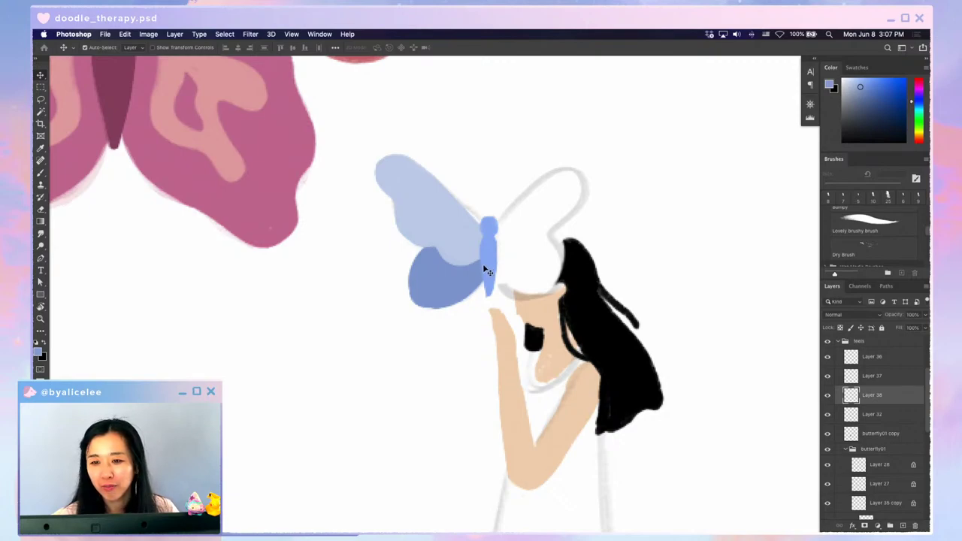
- Shift the lower left wing slightly downward and erase along its outer and bottom edges to smooth the contour
{"action": "left_click_drag", "start_coordinate": [485, 276], "coordinate": [487, 280]}
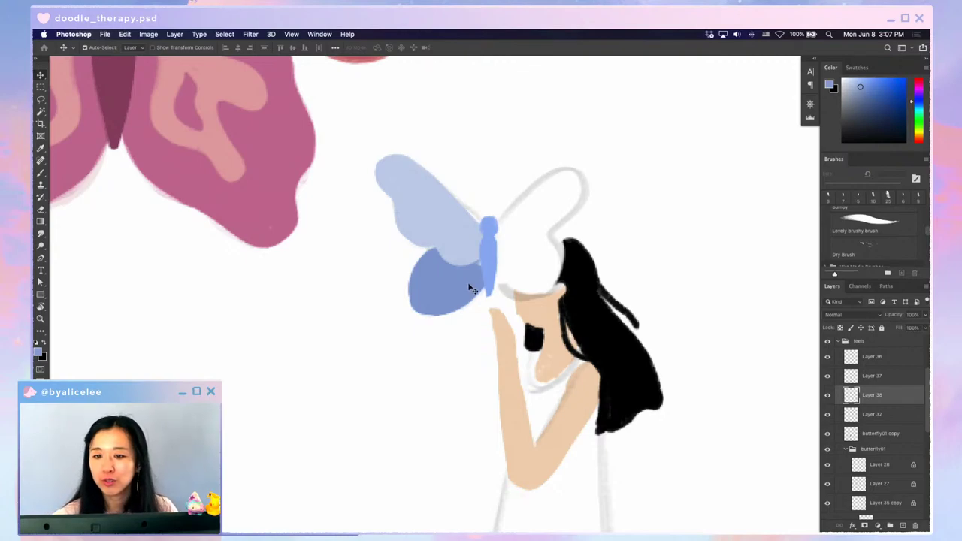
{"action": "key", "text": "b"}
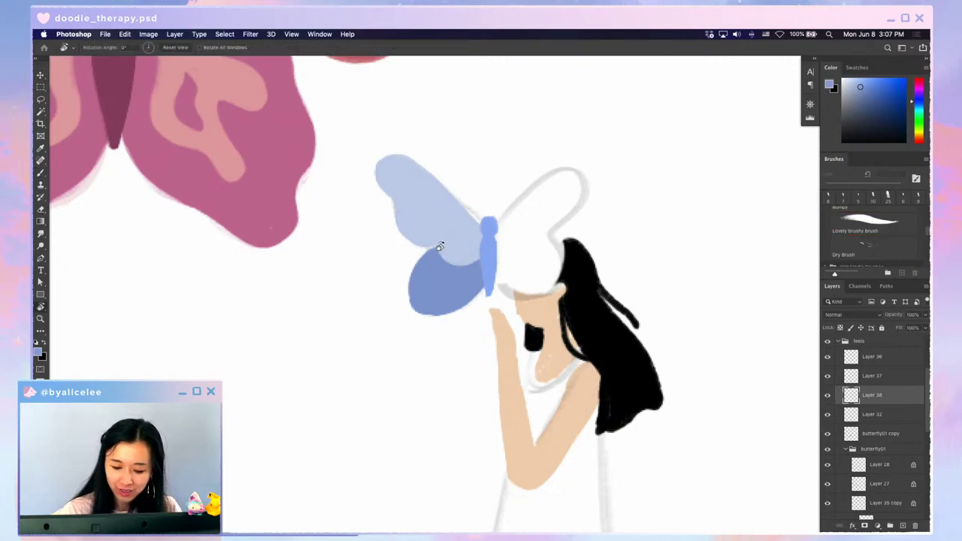
{"action": "key", "text": "e"}
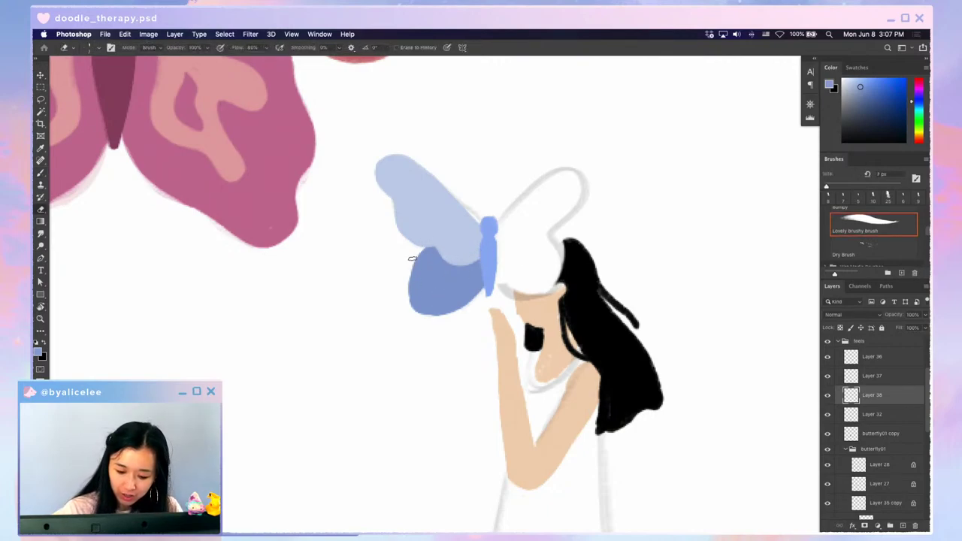
{"action": "left_click_drag", "start_coordinate": [419, 312], "coordinate": [412, 280]}
{"action": "left_click_drag", "start_coordinate": [412, 290], "coordinate": [444, 316]}
{"action": "key", "text": "r"}
{"action": "left_click_drag", "start_coordinate": [581, 376], "coordinate": [444, 410]}
{"action": "mouse_move", "coordinate": [445, 243]}
{"action": "left_mouse_down"}
{"action": "mouse_move", "coordinate": [445, 269]}
{"action": "mouse_move", "coordinate": [445, 251]}
{"action": "left_mouse_up"}
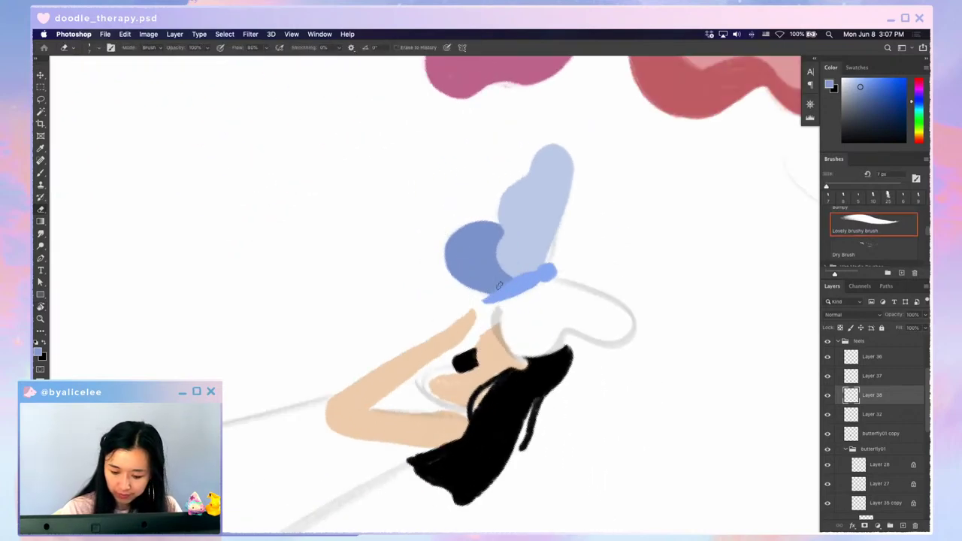
- Reposition the left wings closer against the butterfly's body and adjust the body's placement with a free transform
{"action": "key", "text": "Escape"}
{"action": "key", "text": "v"}
{"action": "left_click_drag", "start_coordinate": [473, 282], "coordinate": [475, 289]}
{"action": "left_click_drag", "start_coordinate": [471, 250], "coordinate": [491, 286]}
{"action": "key", "text": "super+t"}
{"action": "left_click_drag", "start_coordinate": [533, 207], "coordinate": [528, 203]}
{"action": "key", "text": "Return"}
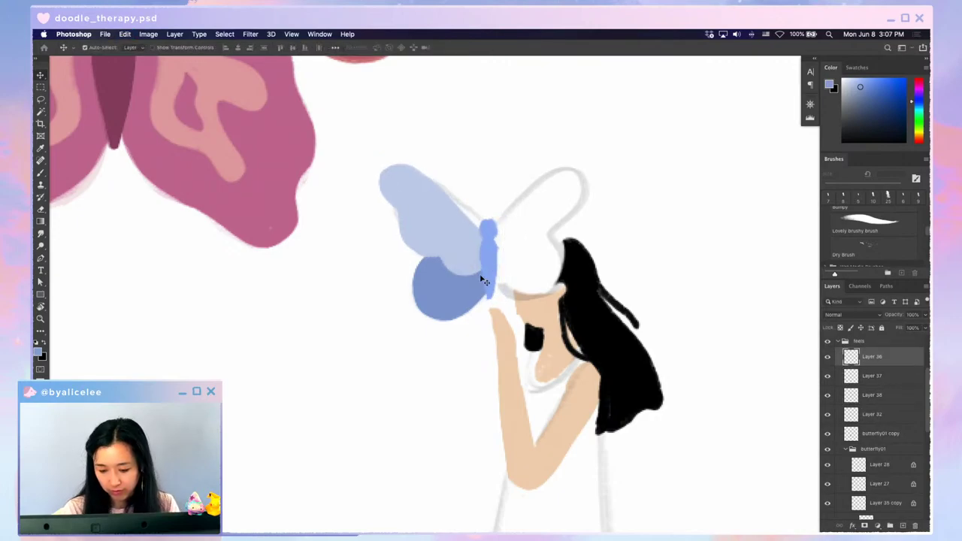
- Duplicate both left wings, flip the copies horizontally and place them against the body's other side as the right wings
{"action": "left_click", "coordinate": [473, 289], "text": "super"}
{"action": "left_click", "coordinate": [477, 257], "text": "super"}
{"action": "left_click", "coordinate": [472, 292], "text": "shift"}
{"action": "key", "text": "super+j"}
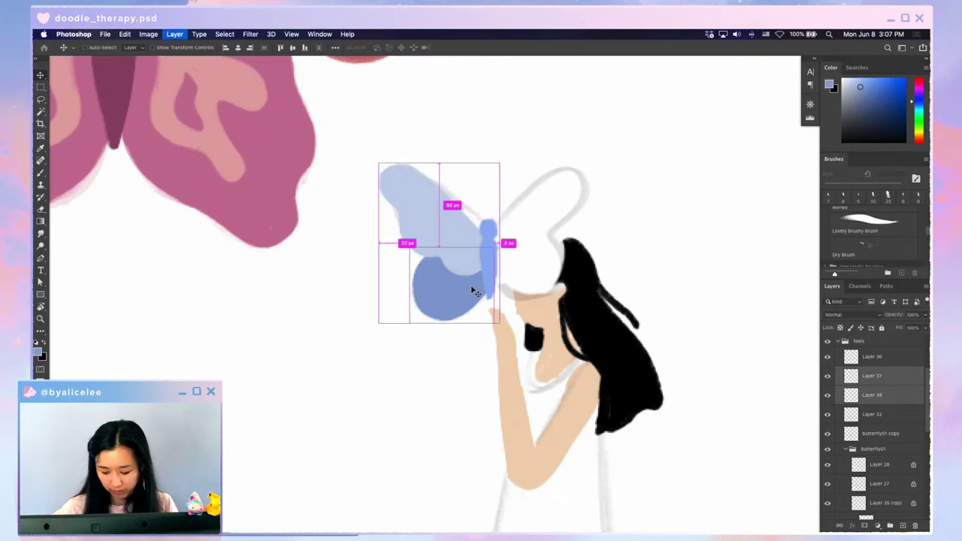
{"action": "key", "text": "super+shift+h"}
{"action": "left_click_drag", "start_coordinate": [464, 223], "coordinate": [550, 230]}
{"action": "left_click", "coordinate": [559, 353]}
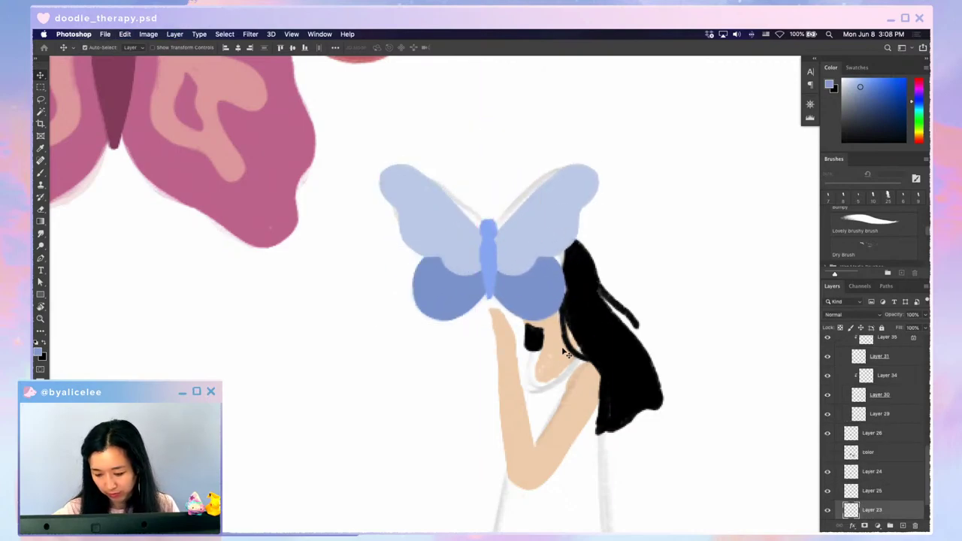
{"action": "left_click", "coordinate": [520, 287]}
{"action": "left_click", "coordinate": [489, 269], "text": "shift"}
{"action": "left_click", "coordinate": [472, 277], "text": "shift"}
{"action": "left_click", "coordinate": [471, 259], "text": "shift"}
{"action": "left_click_drag", "start_coordinate": [532, 249], "coordinate": [548, 215]}
{"action": "key", "text": "super+z"}
- Select the body and all four wings and nudge the whole blue butterfly into place in front of the girl's face
{"action": "left_click", "coordinate": [526, 289], "text": "shift"}
{"action": "left_click", "coordinate": [486, 269], "text": "shift"}
{"action": "left_click", "coordinate": [467, 277], "text": "shift"}
{"action": "left_click", "coordinate": [468, 261], "text": "shift"}
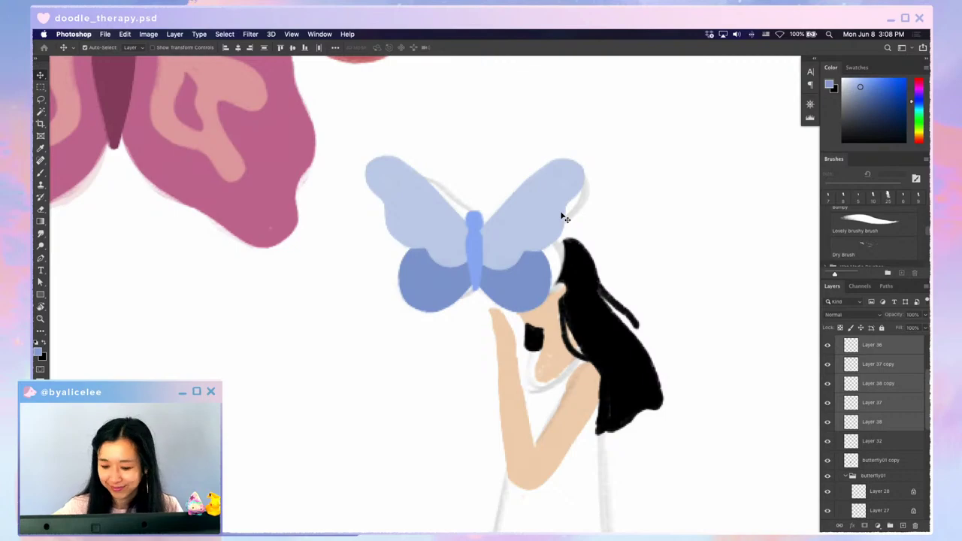
{"action": "key", "text": "shift+Left"}
{"action": "key", "text": "shift+Right"}
{"action": "key", "text": "shift+Up"}
{"action": "key", "text": "shift+Up"}
{"action": "key", "text": "shift+Down"}
{"action": "key", "text": "shift+Down"}
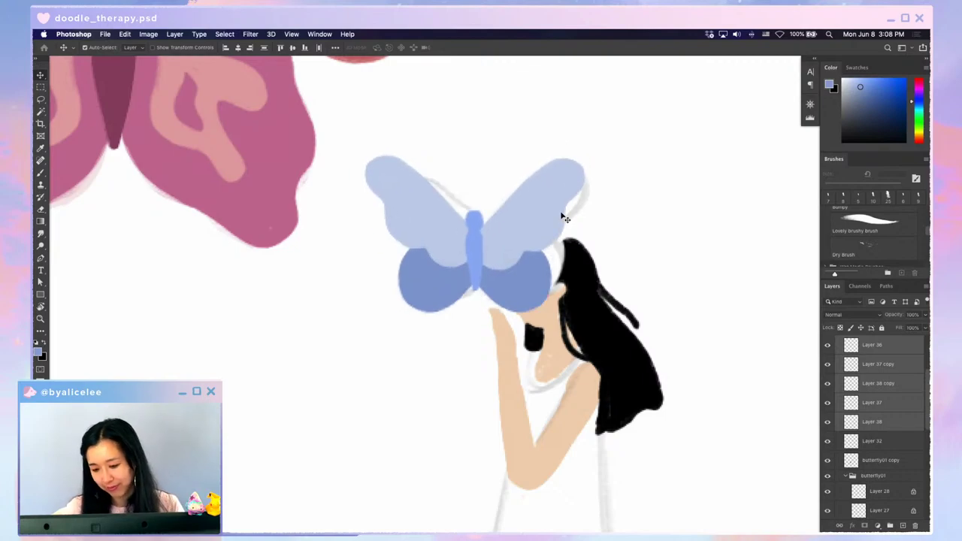
{"action": "key", "text": "super+0"}
{"action": "key", "text": "shift+Right"}
{"action": "key", "text": "shift+Up"}
{"action": "key", "text": "shift+Up"}
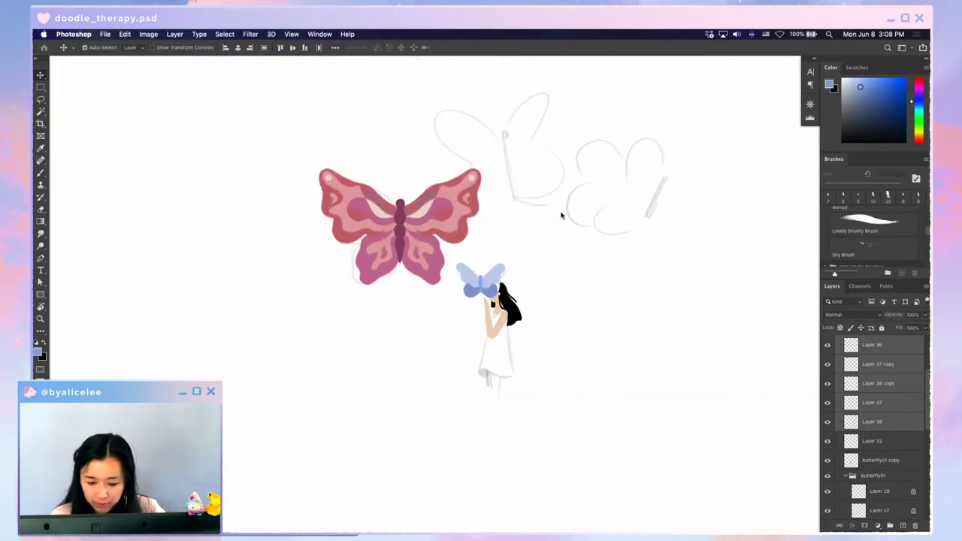
{"action": "left_click", "coordinate": [581, 194]}
- Sample the black of the girl's hair and paint on the hair layer to close the gap beside the right wings
{"action": "key", "text": "super+plus"}
{"action": "key", "text": "super+plus"}
{"action": "key", "text": "super+plus"}
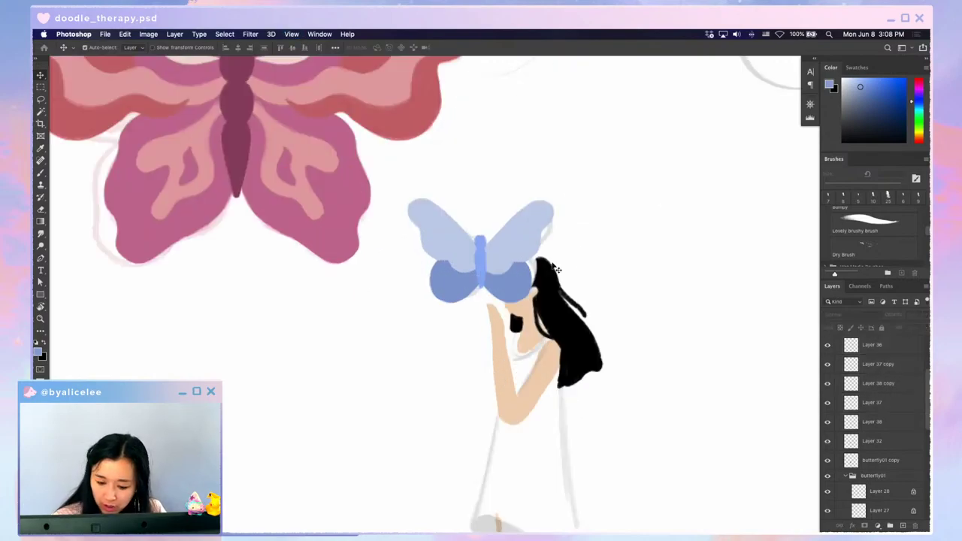
{"action": "left_click", "coordinate": [544, 273]}
{"action": "key", "text": "i"}
{"action": "left_click", "coordinate": [544, 272]}
{"action": "key", "text": "v"}
{"action": "key", "text": "b"}
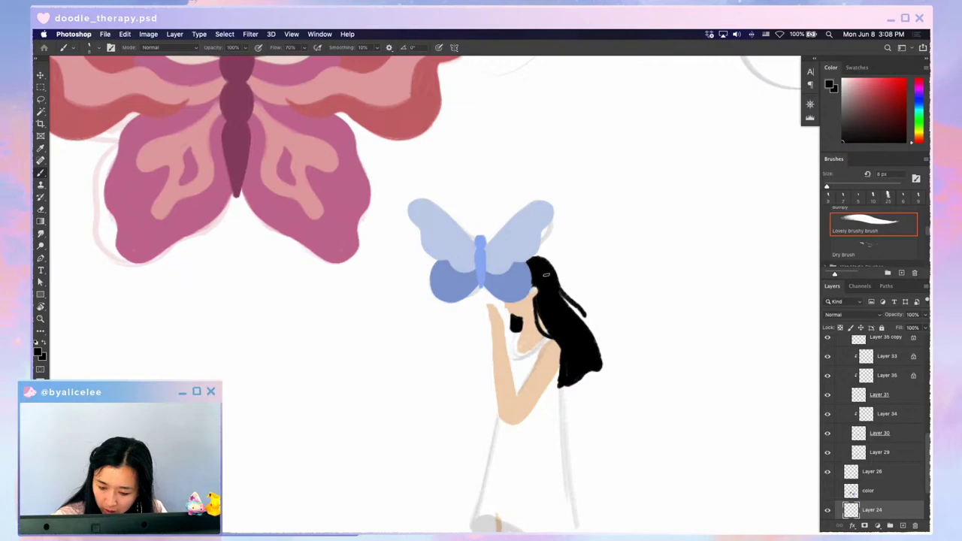
- Switch to the skin layer and sample the face's skin tone for the brush
{"action": "left_click", "coordinate": [535, 278], "text": "ctrl"}
{"action": "left_click", "coordinate": [534, 282], "text": "alt"}
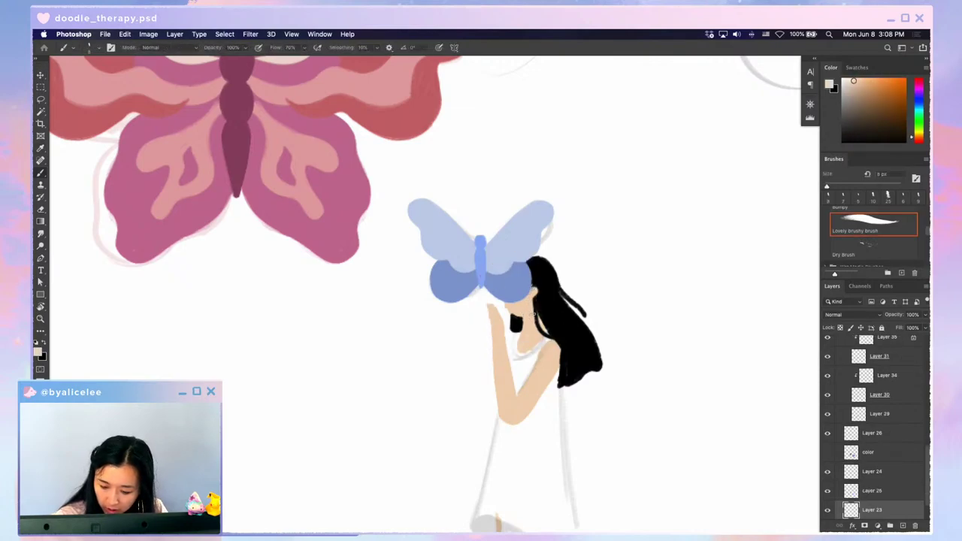
{"action": "key", "text": "e"}
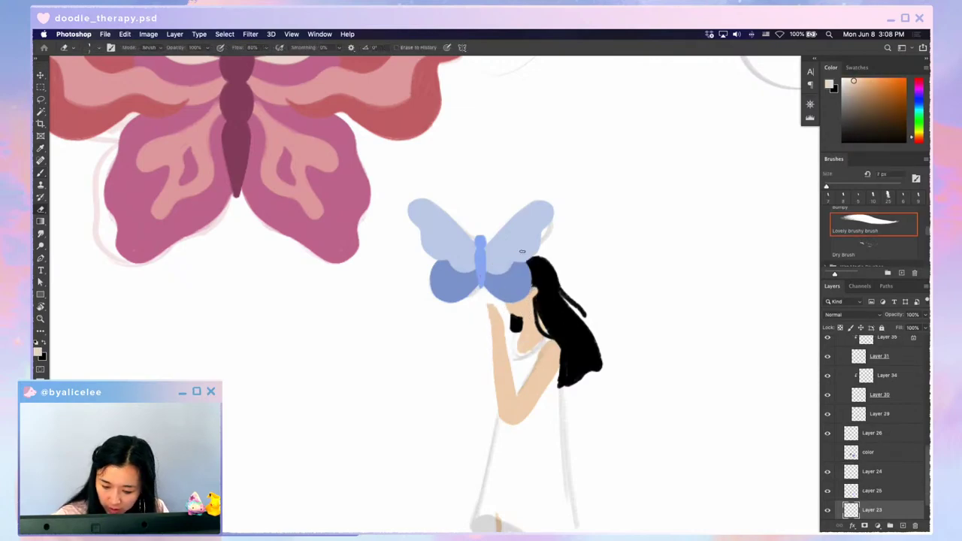
{"action": "key", "text": "b"}
- Add a new layer and marquee a rectangle about 430 by 280 px in the empty area to the right of the girl
{"action": "key", "text": "super+minus"}
{"action": "key", "text": "super+minus"}
{"action": "key", "text": "super+minus"}
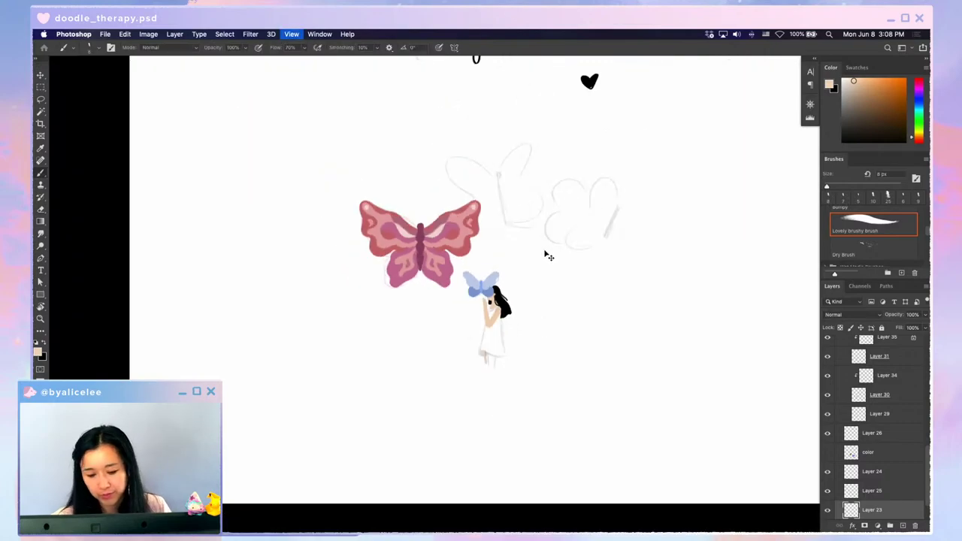
{"action": "key", "text": "ctrl+plus"}
{"action": "key", "text": "ctrl+plus"}
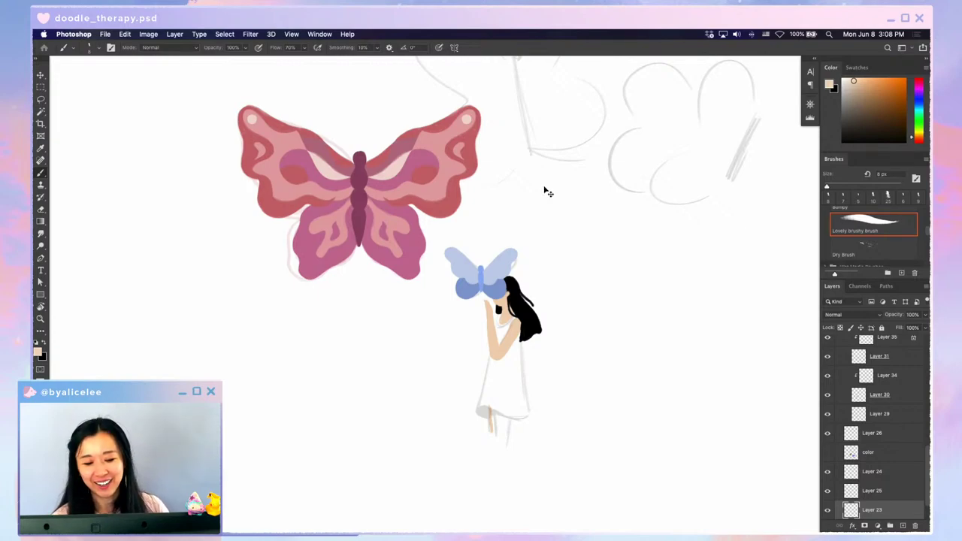
{"action": "key", "text": "super+shift+n"}
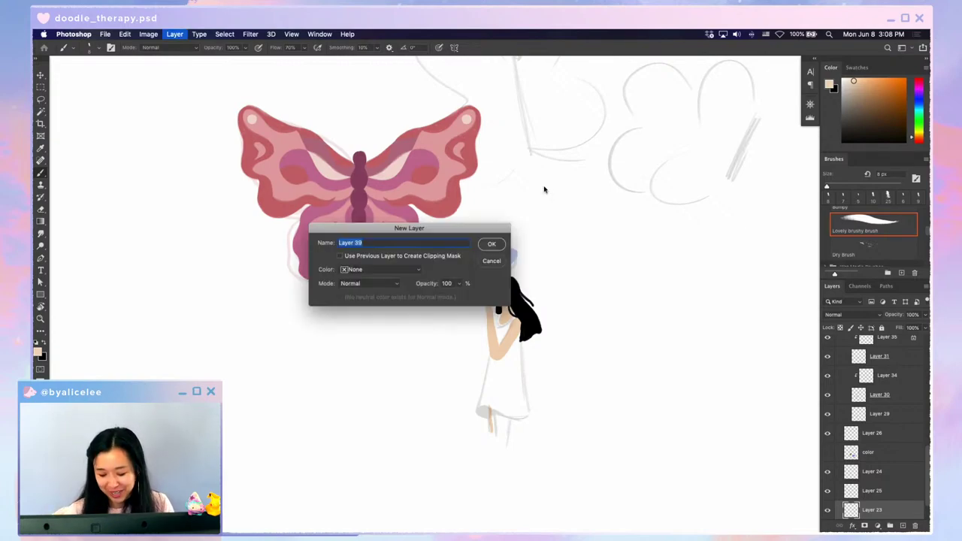
{"action": "key", "text": "Return"}
{"action": "key", "text": "m"}
{"action": "left_click_drag", "start_coordinate": [565, 225], "coordinate": [767, 354]}
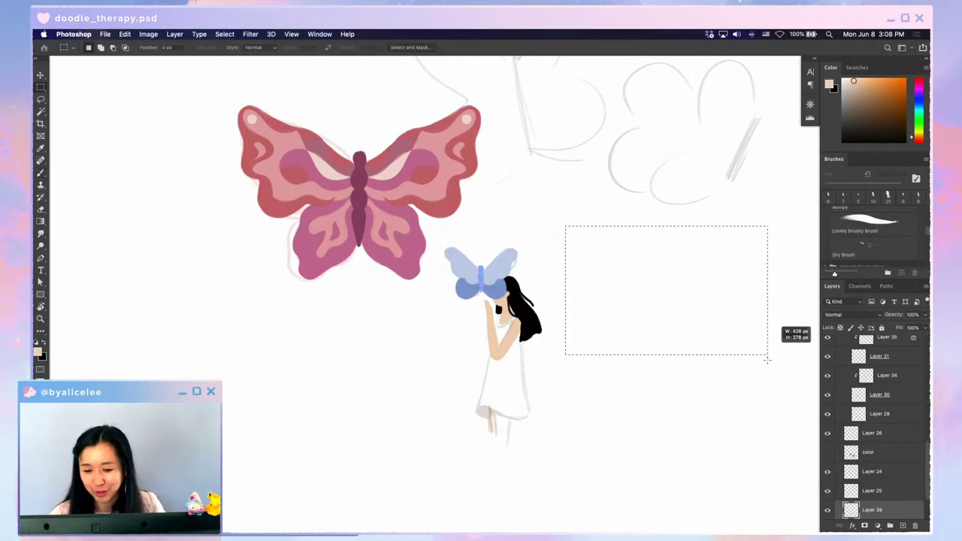
- Fade the large butterfly's pink into the rectangle from its left edge and the small butterfly's blue from its right edge
{"action": "key", "text": "i"}
{"action": "left_click", "coordinate": [448, 172]}
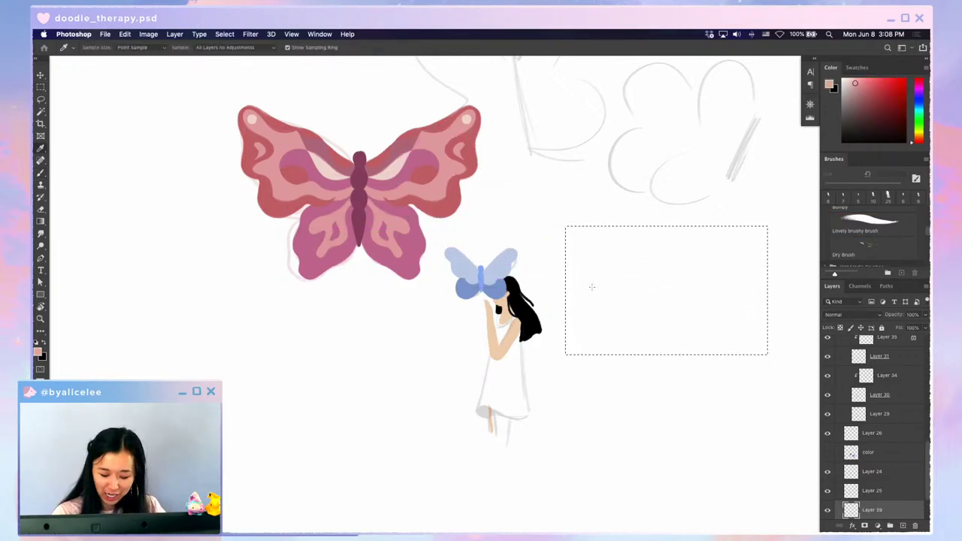
{"action": "key", "text": "g"}
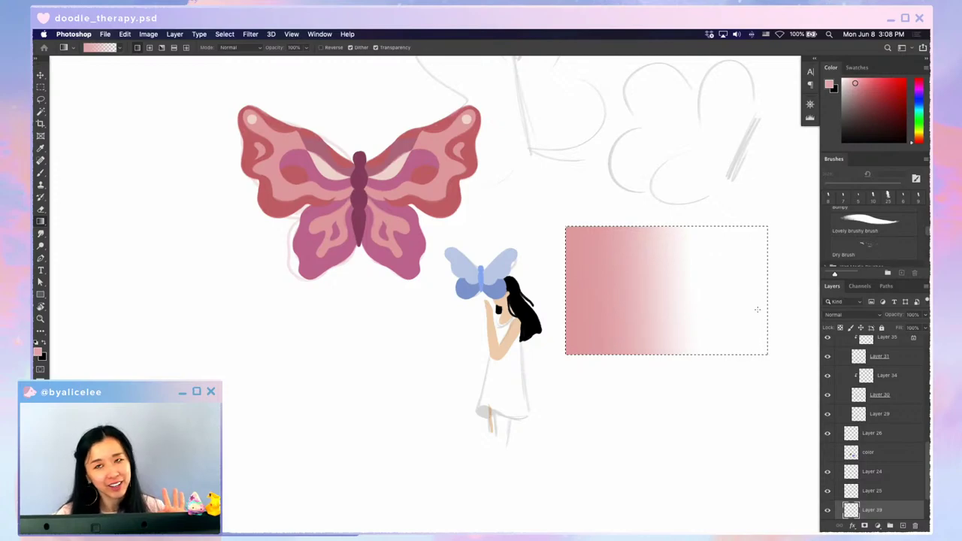
{"action": "key", "text": "i"}
{"action": "left_click", "coordinate": [499, 272]}
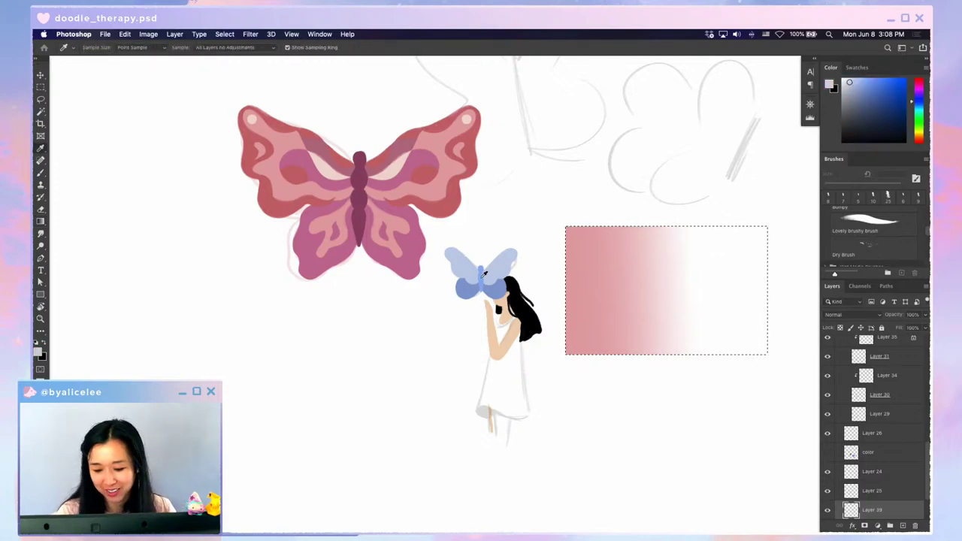
{"action": "key", "text": "g"}
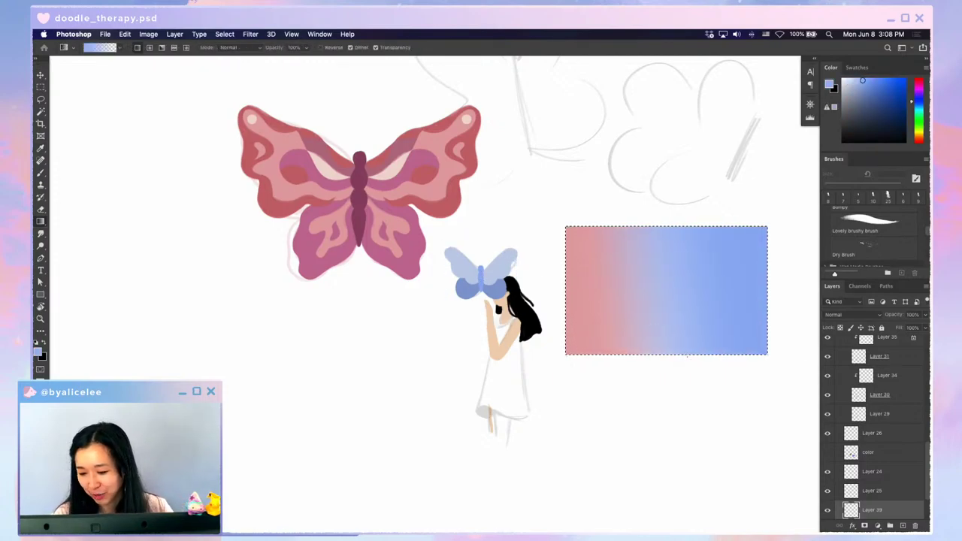
- Mix a light purple from the sampled pink and blend it into the middle of the rectangle with a reflected gradient
{"action": "key", "text": "i"}
{"action": "left_click", "coordinate": [576, 329]}
{"action": "key", "text": "g"}
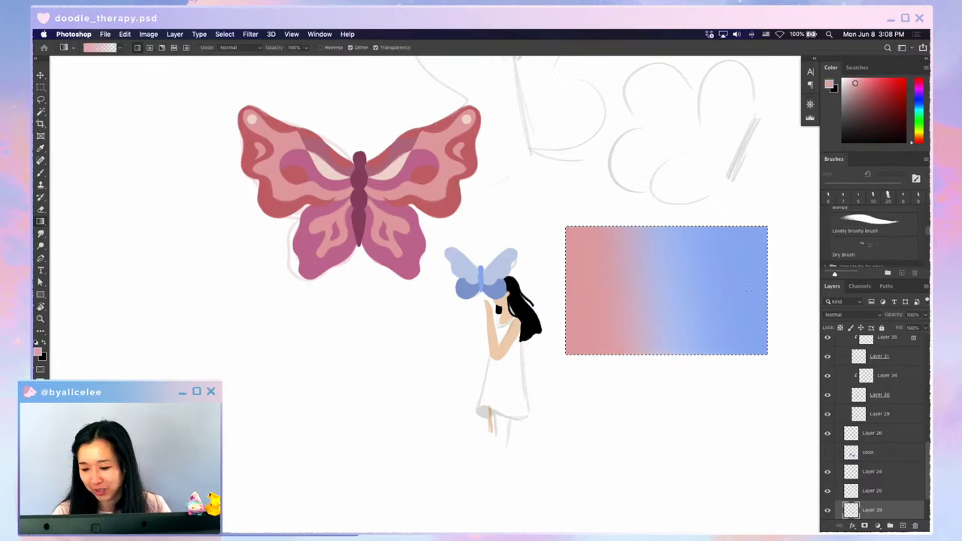
{"action": "left_click", "coordinate": [920, 91]}
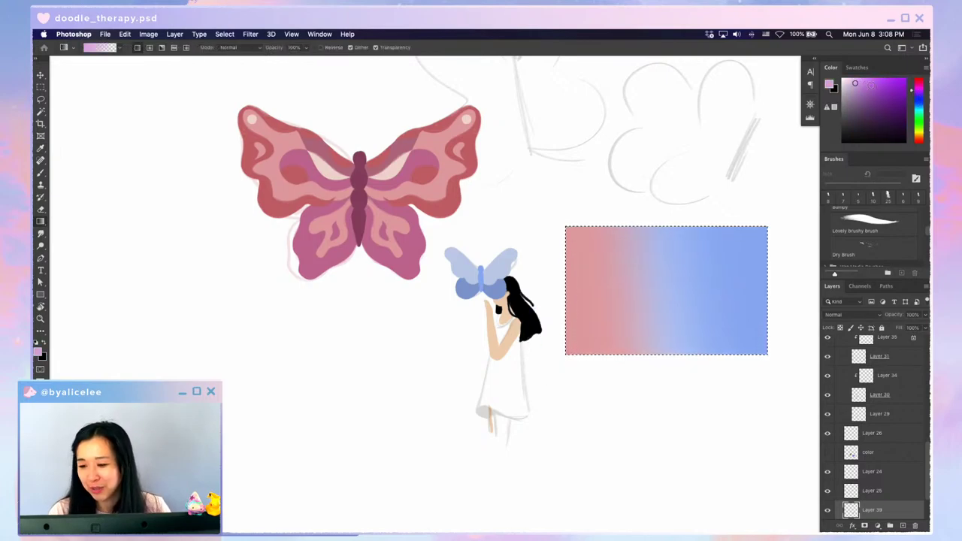
{"action": "left_click", "coordinate": [849, 81]}
{"action": "left_click", "coordinate": [855, 84]}
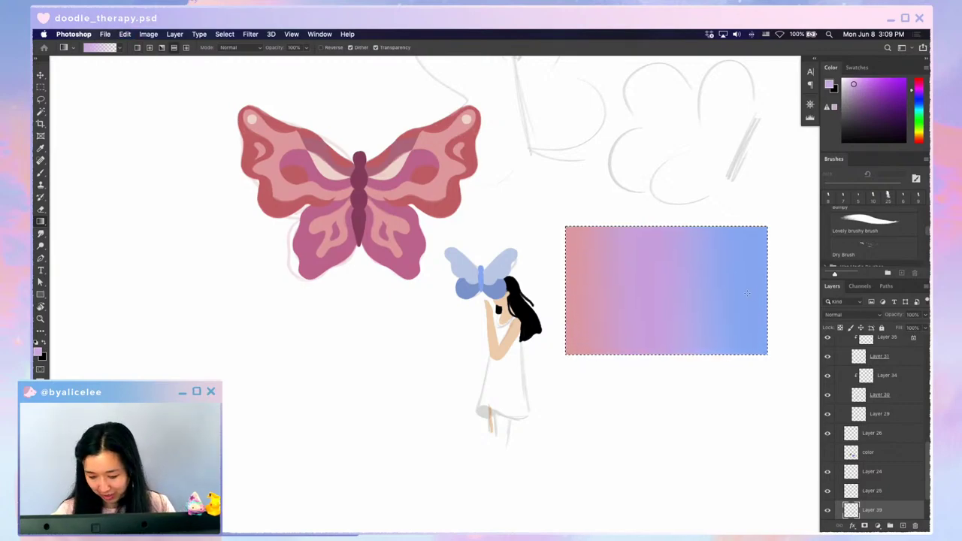
- Blend the large butterfly's pale cream into the rectangle's left edge and add a lightened red-pink band beside it
{"action": "left_click", "coordinate": [390, 170], "text": "alt"}
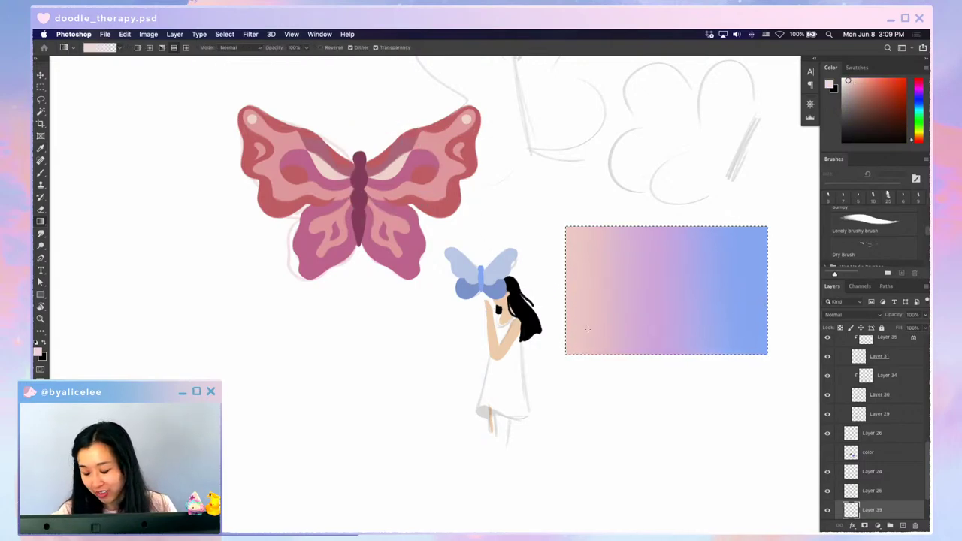
{"action": "left_click", "coordinate": [440, 198], "text": "alt"}
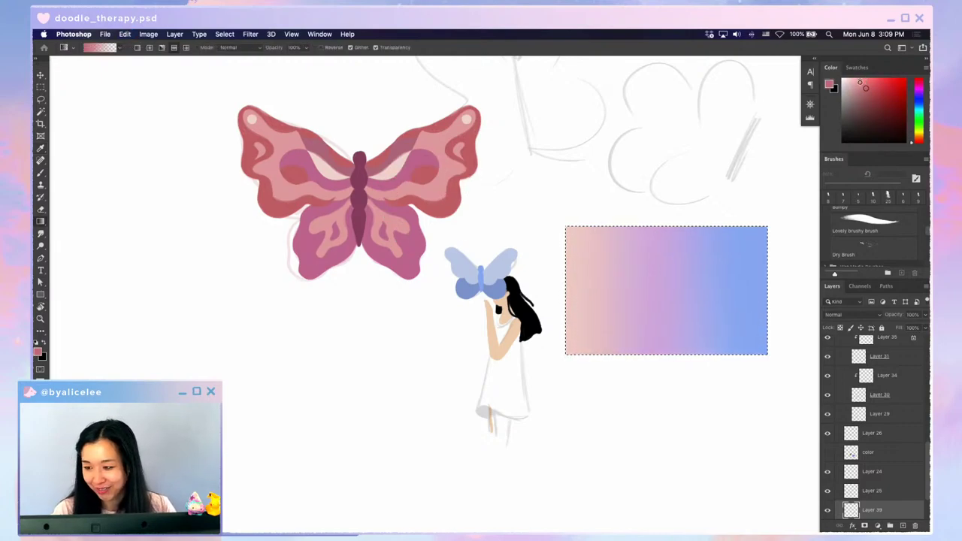
{"action": "left_click", "coordinate": [859, 85]}
{"action": "left_click_drag", "start_coordinate": [616, 303], "coordinate": [670, 305]}
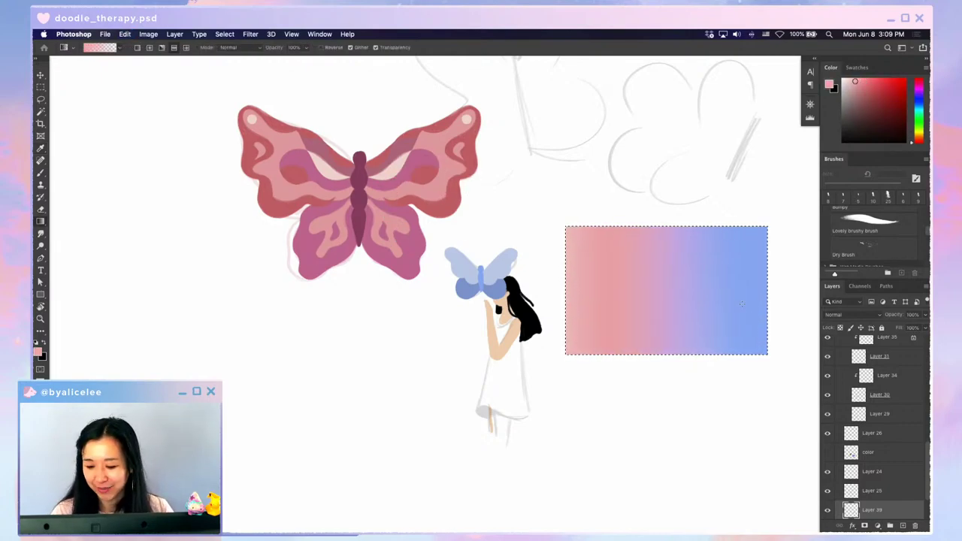
- Deselect the rectangle and shift the gradient swatch's hue slightly toward peach and violet with Hue/Saturation
{"action": "key", "text": "ctrl+d"}
{"action": "key", "text": "v"}
{"action": "key", "text": "ctrl+u"}
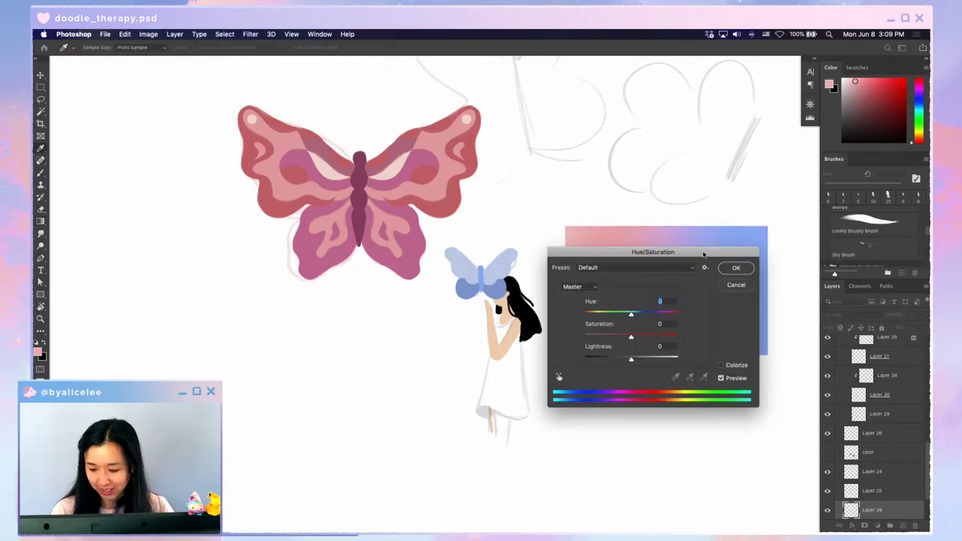
{"action": "left_click_drag", "start_coordinate": [690, 251], "coordinate": [499, 293]}
{"action": "left_click_drag", "start_coordinate": [436, 352], "coordinate": [442, 357]}
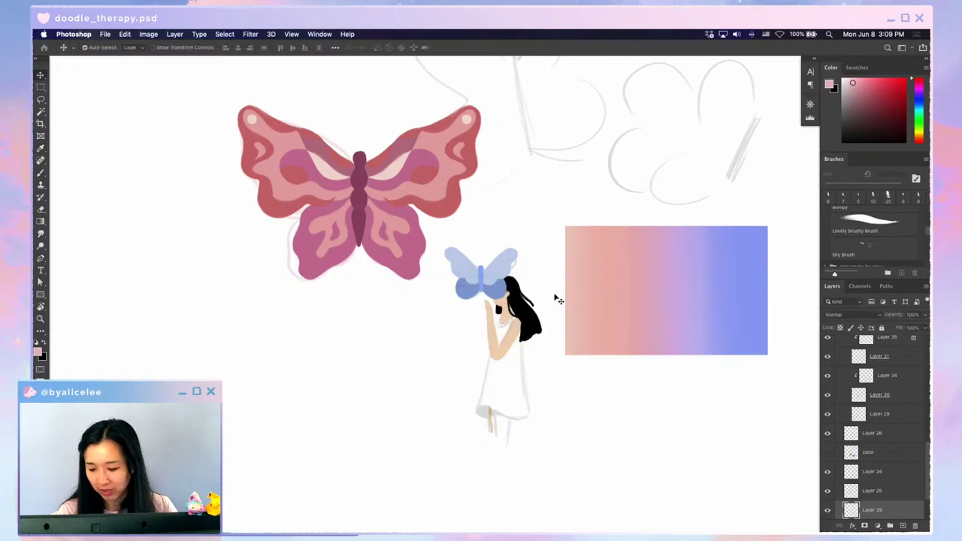
{"action": "left_click", "coordinate": [554, 302]}
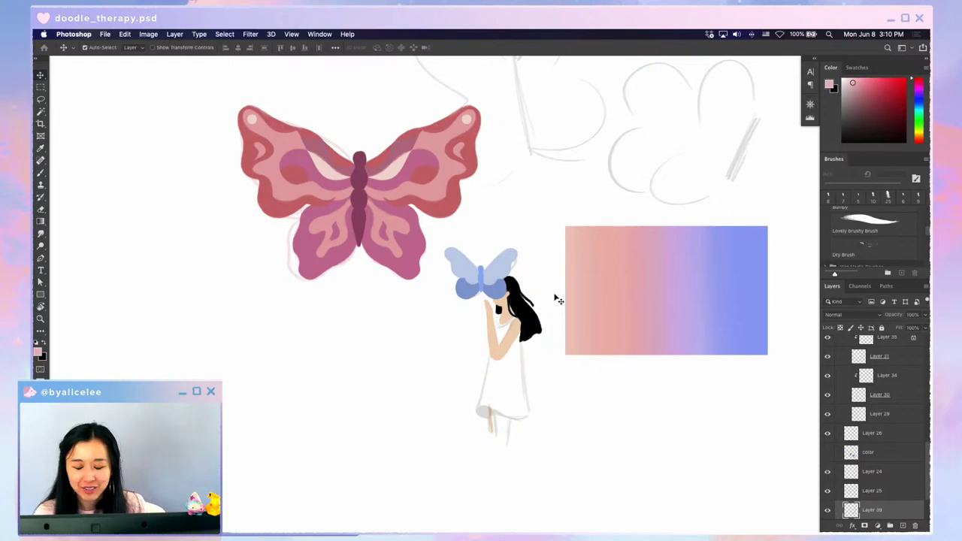
- Add a new layer and pick a pale yellow-orange as the paint color
{"action": "key", "text": "super+shift+n"}
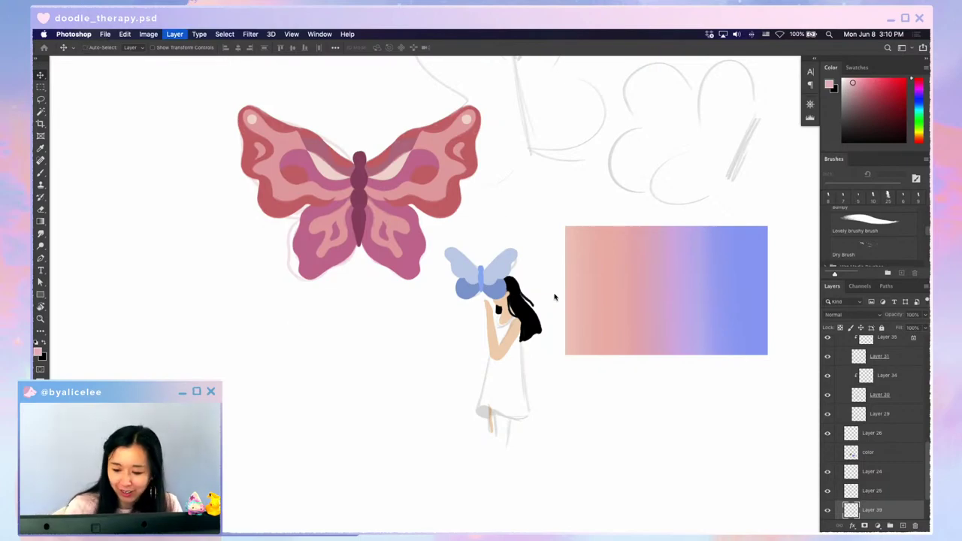
{"action": "key", "text": "Return"}
{"action": "key", "text": "i"}
{"action": "left_click_drag", "start_coordinate": [916, 128], "coordinate": [919, 137]}
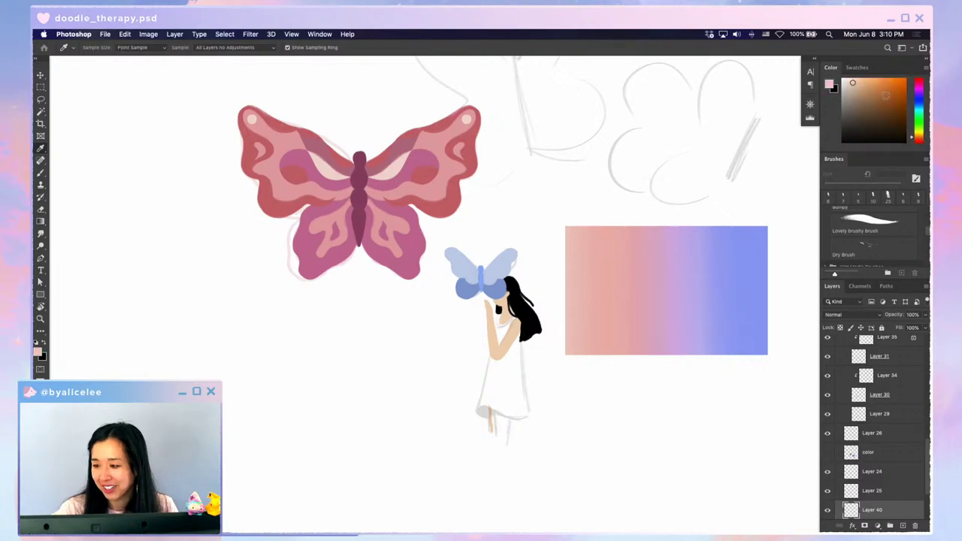
{"action": "left_click", "coordinate": [863, 81]}
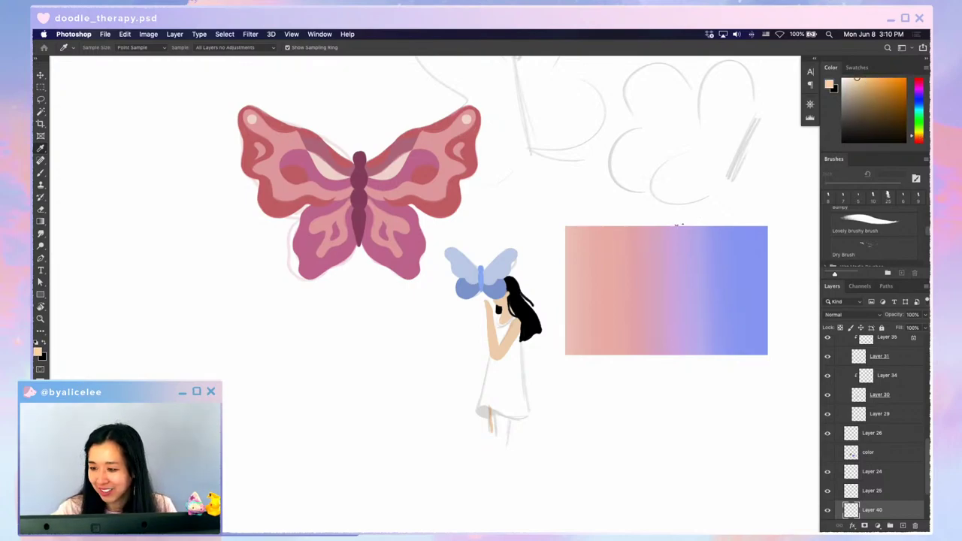
- Paint a pale orange band down the gradient swatch's left edge with the Lovely brushy brush enlarged to 35 px
{"action": "key", "text": "b"}
{"action": "left_click_drag", "start_coordinate": [572, 295], "coordinate": [569, 237]}
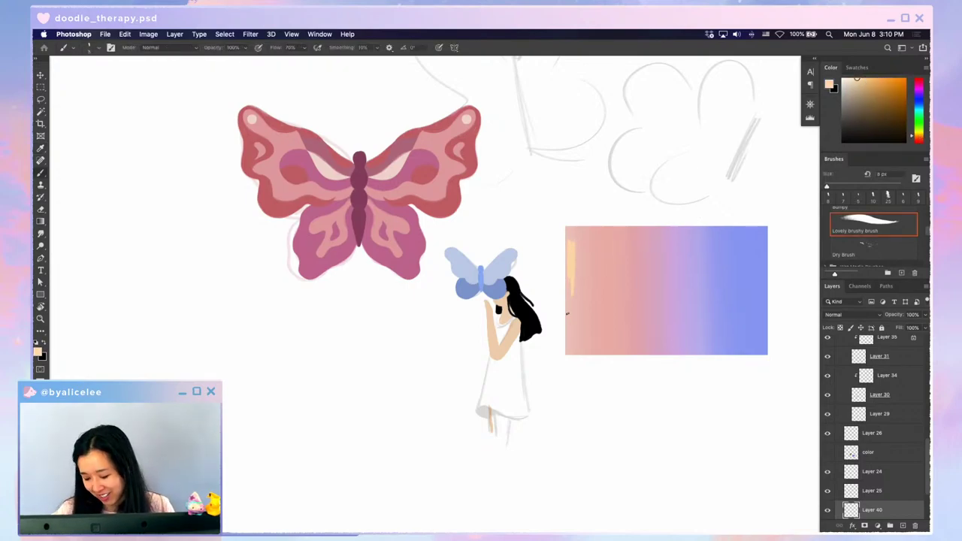
{"action": "key", "text": "bracketright"}
{"action": "key", "text": "bracketright"}
{"action": "key", "text": "bracketright"}
{"action": "key", "text": "bracketright"}
{"action": "key", "text": "bracketright"}
{"action": "key", "text": "bracketright"}
{"action": "key", "text": "bracketright"}
{"action": "left_click_drag", "start_coordinate": [569, 225], "coordinate": [569, 359]}
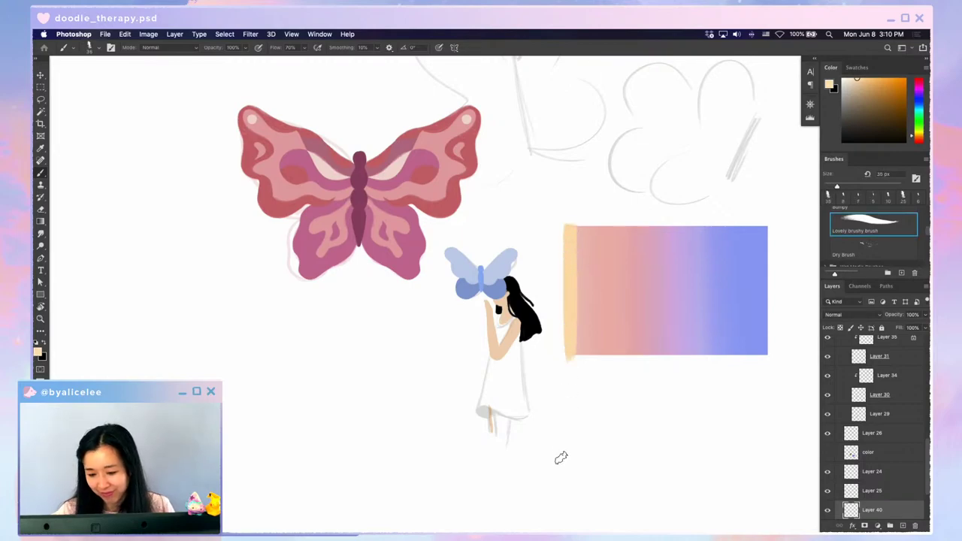
- Shift the gradient swatch away from the girl and make its colors slightly darker and more saturated with Hue/Saturation
{"action": "key", "text": "v"}
{"action": "left_click_drag", "start_coordinate": [621, 322], "coordinate": [655, 316]}
{"action": "key", "text": "super+u"}
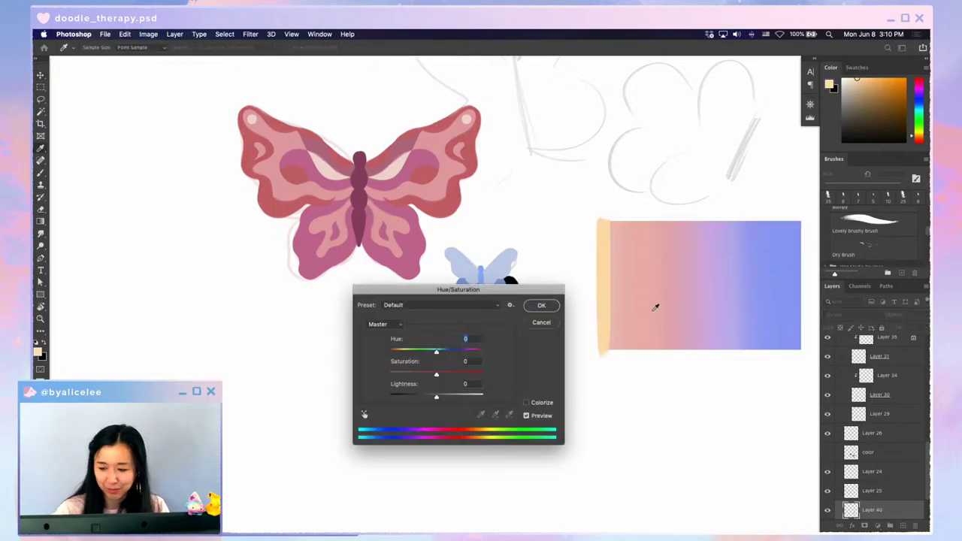
{"action": "mouse_move", "coordinate": [436, 397]}
{"action": "left_mouse_down"}
{"action": "mouse_move", "coordinate": [454, 373]}
{"action": "mouse_move", "coordinate": [435, 397]}
{"action": "left_mouse_up"}
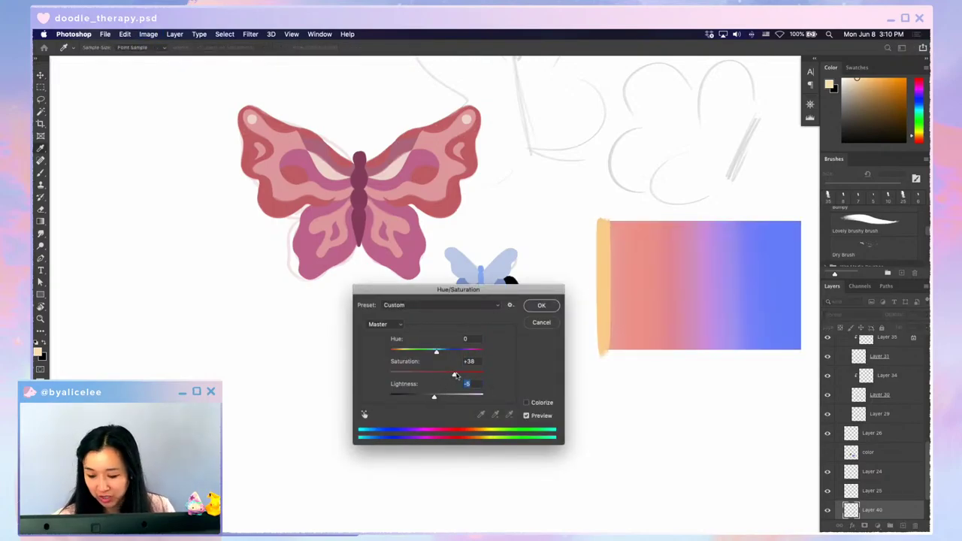
{"action": "left_click", "coordinate": [544, 305]}
{"action": "left_click_drag", "start_coordinate": [706, 289], "coordinate": [722, 284]}
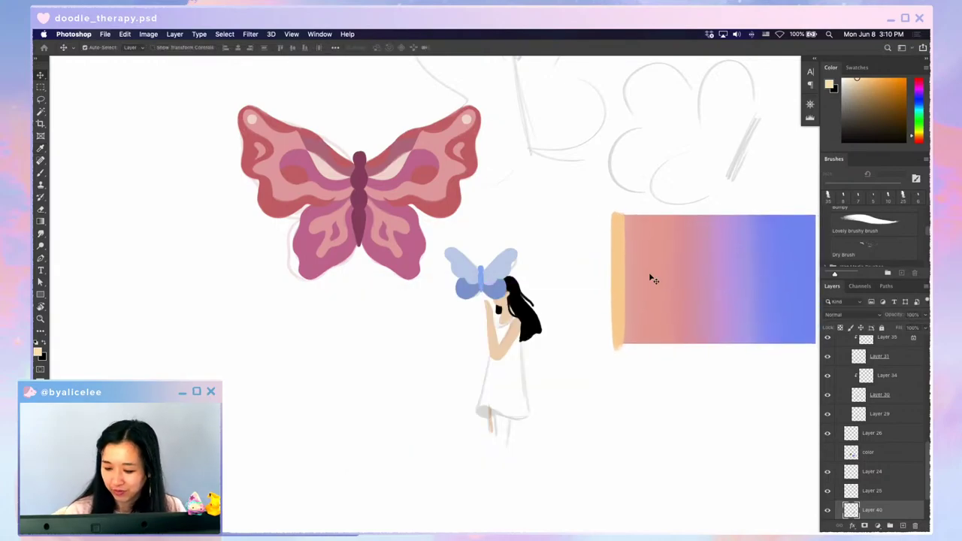
- Select both lower wings of the small blue butterfly and merge them into one layer
{"action": "left_click_drag", "start_coordinate": [502, 277], "coordinate": [501, 272]}
{"action": "left_click", "coordinate": [503, 289]}
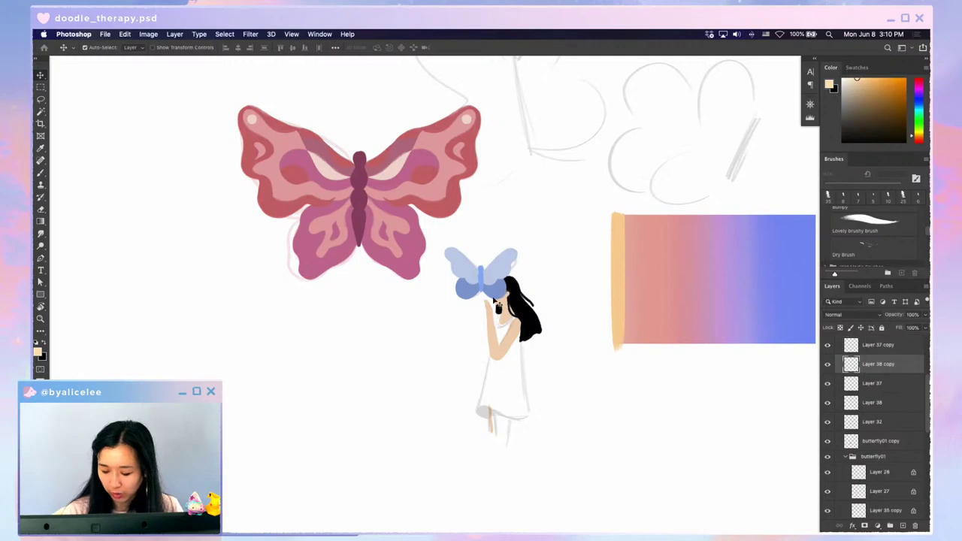
{"action": "left_click", "coordinate": [476, 291], "text": "shift"}
{"action": "key", "text": "super+e"}
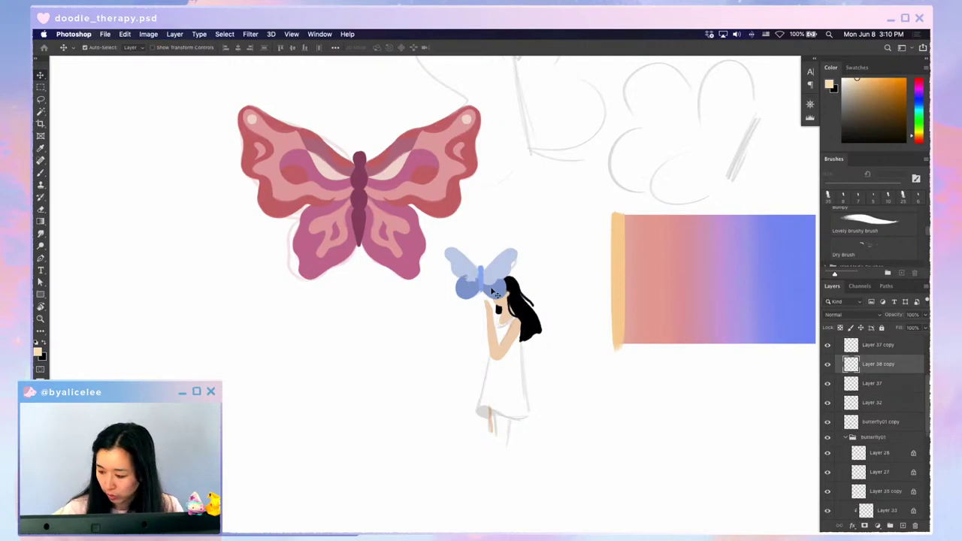
- Lock the merged lower wings' transparency and recolor them with the blue sampled from the gradient swatch's right end
{"action": "key", "text": "/"}
{"action": "key", "text": "i"}
{"action": "left_click", "coordinate": [785, 282]}
{"action": "key", "text": "g"}
{"action": "left_click_drag", "start_coordinate": [558, 334], "coordinate": [596, 425]}
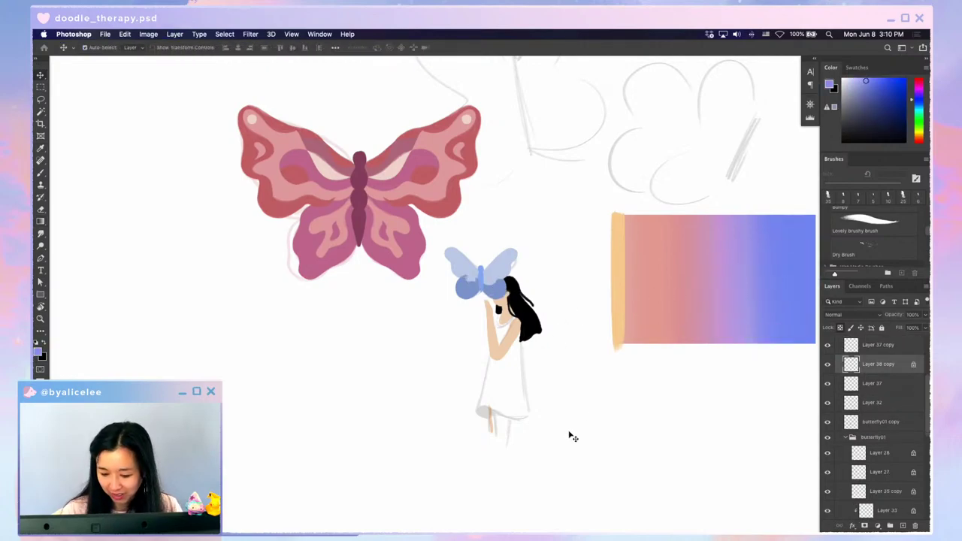
- Send the lower wings behind the pale upper wings and fill the white gaps between them with the same blue
{"action": "key", "text": "ctrl+bracketleft"}
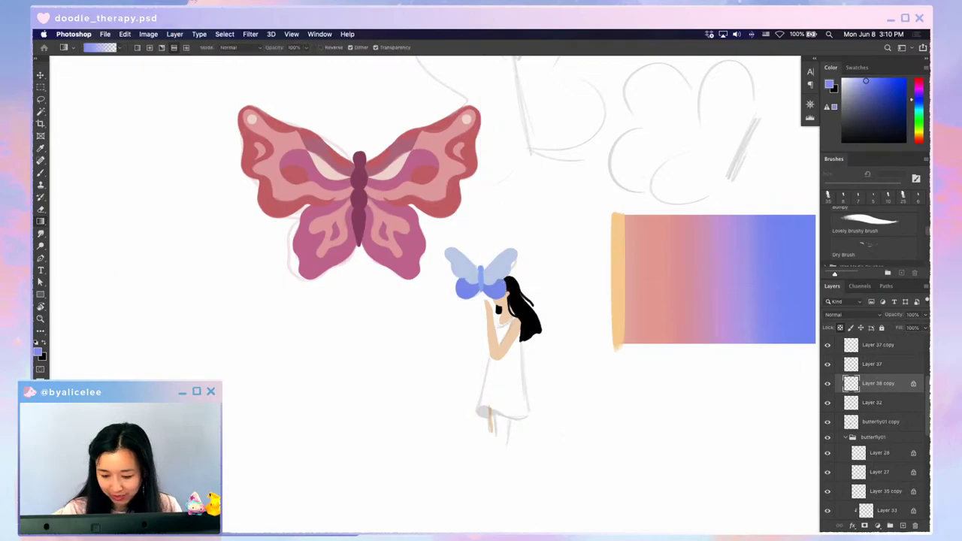
{"action": "key", "text": "v"}
{"action": "left_click_drag", "start_coordinate": [498, 291], "coordinate": [499, 293]}
{"action": "key", "text": "super+plus"}
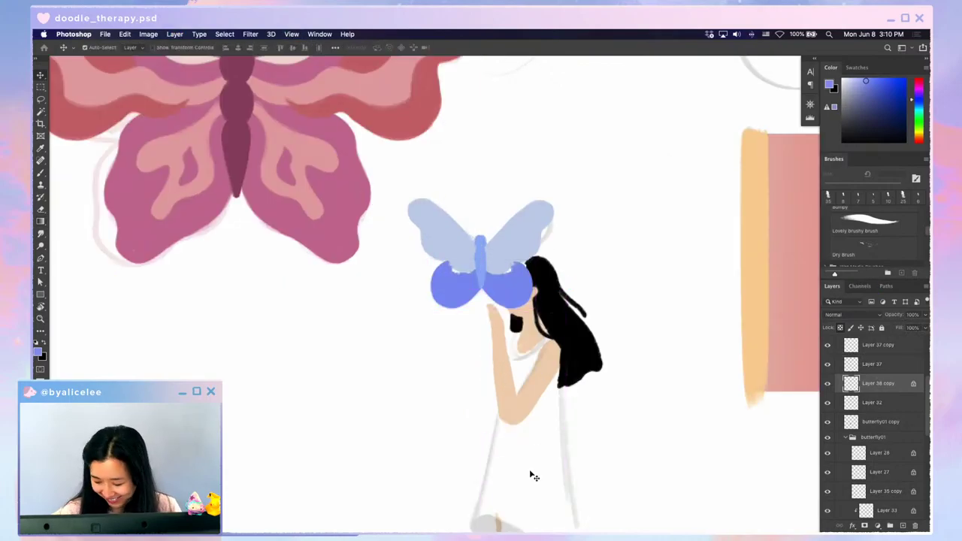
{"action": "key", "text": "b"}
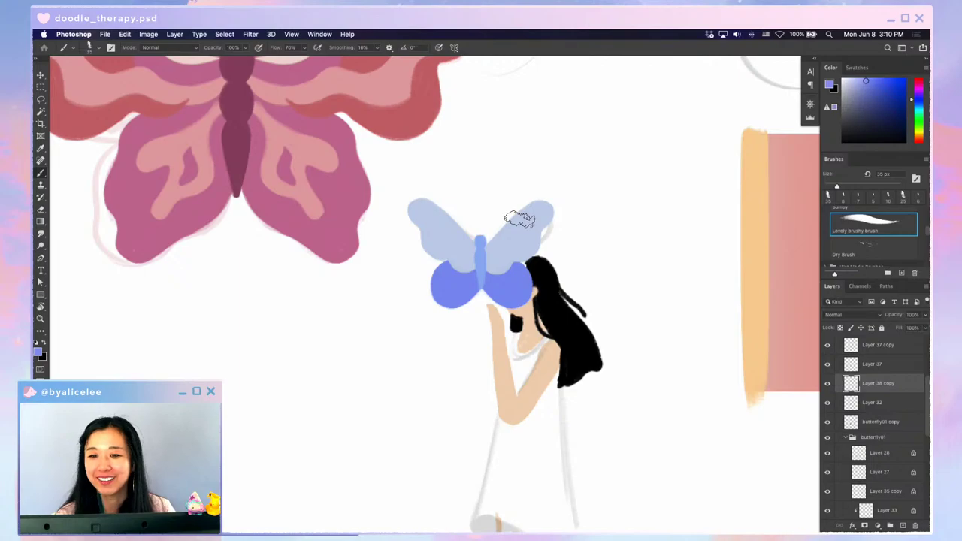
{"action": "key", "text": "super+minus"}
{"action": "key", "text": "super+minus"}
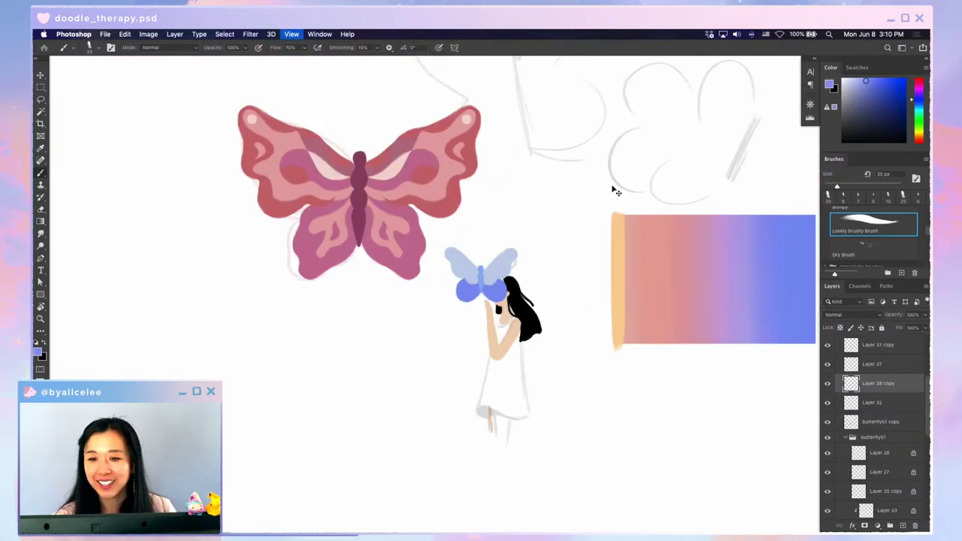
- Show the faded butterfly silhouettes layer and move the gradient swatch clear of the silhouettes into empty canvas
{"action": "left_click_drag", "start_coordinate": [688, 225], "coordinate": [579, 170]}
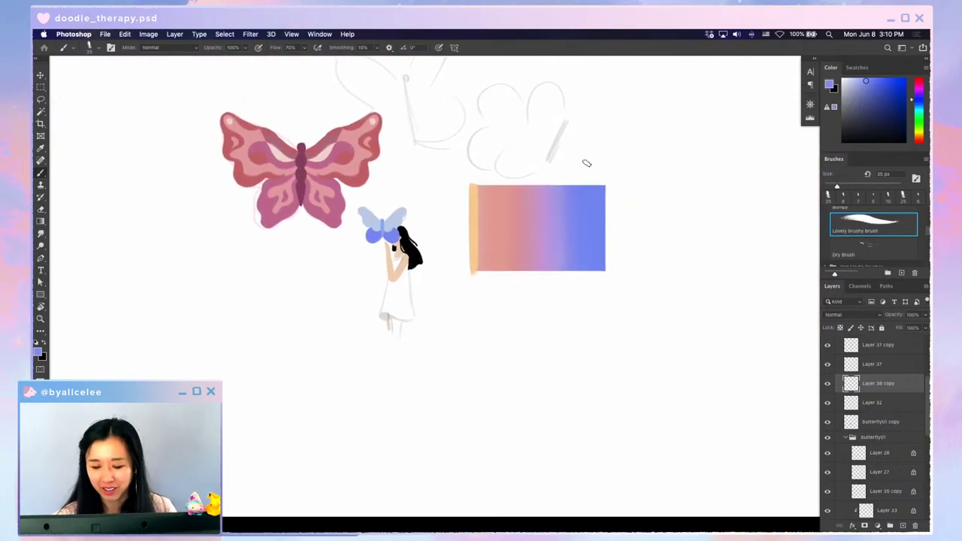
{"action": "scroll", "coordinate": [583, 164], "scroll_direction": "up", "scroll_amount": 3}
{"action": "scroll", "coordinate": [580, 178], "scroll_direction": "down", "scroll_amount": 5}
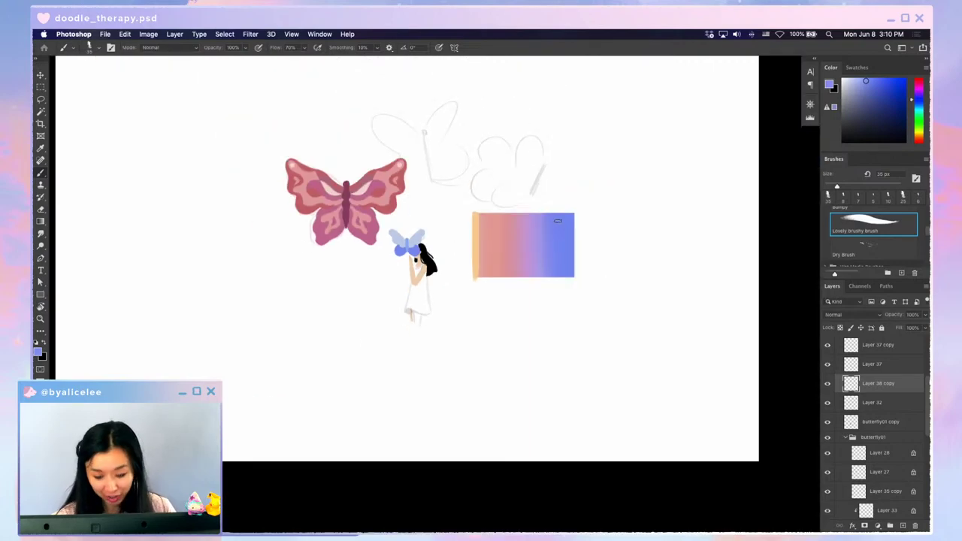
{"action": "key", "text": "v"}
{"action": "mouse_move", "coordinate": [558, 222]}
{"action": "left_mouse_down"}
{"action": "mouse_move", "coordinate": [586, 216]}
{"action": "mouse_move", "coordinate": [621, 231]}
{"action": "mouse_move", "coordinate": [599, 218]}
{"action": "left_mouse_up"}
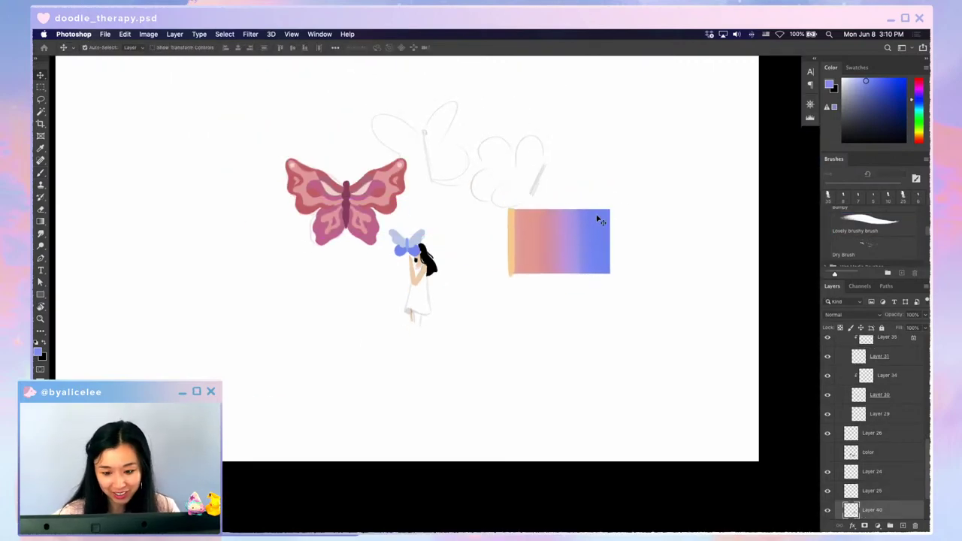
{"action": "scroll", "coordinate": [928, 459], "scroll_direction": "down", "scroll_amount": 2}
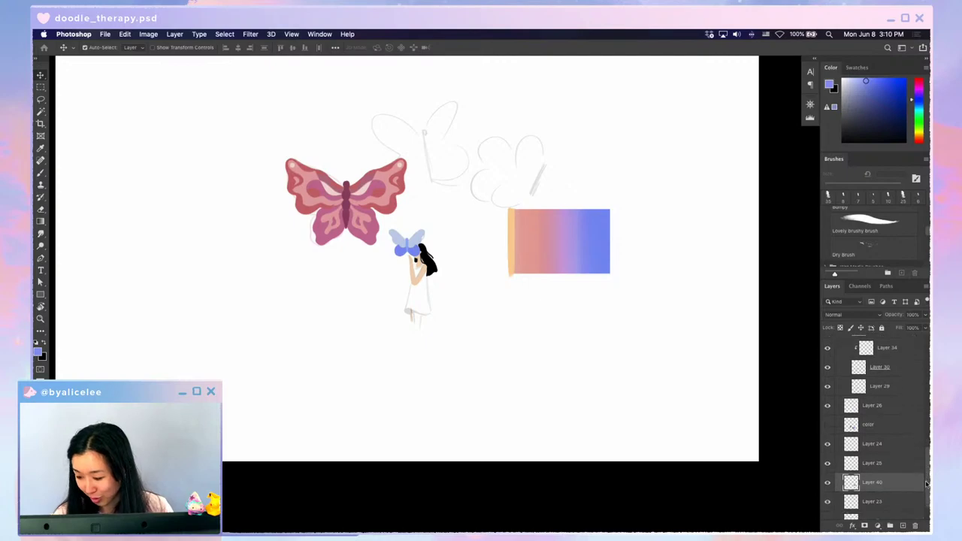
{"action": "left_click", "coordinate": [827, 509]}
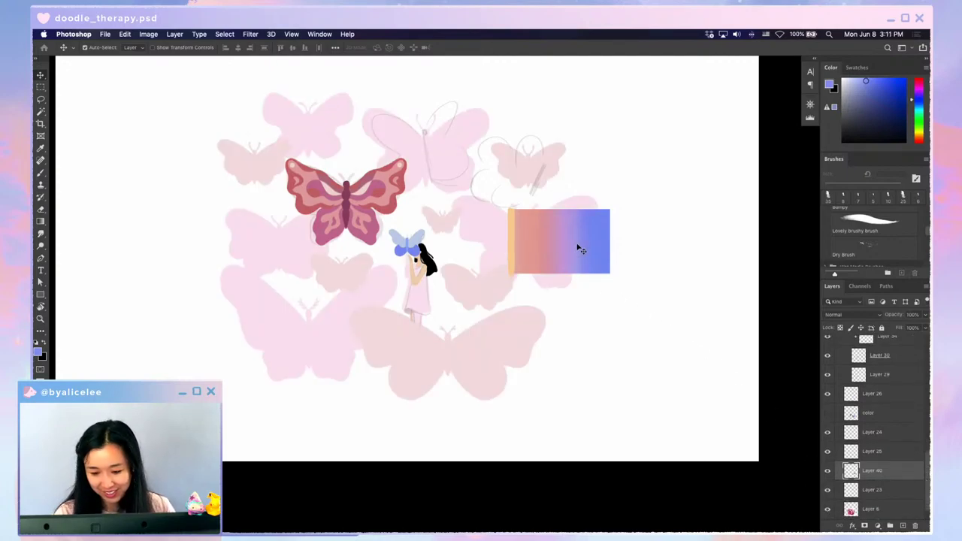
{"action": "left_click_drag", "start_coordinate": [576, 249], "coordinate": [657, 161]}
- Check the butterfly silhouettes at 100% opacity and return their layer to 10%
{"action": "left_click", "coordinate": [573, 218]}
{"action": "key", "text": "0"}
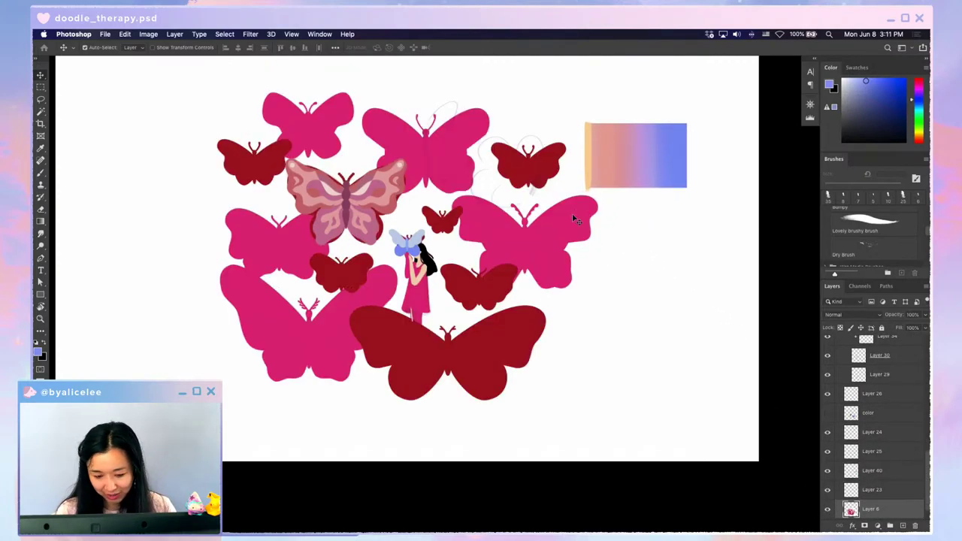
{"action": "key", "text": "1"}
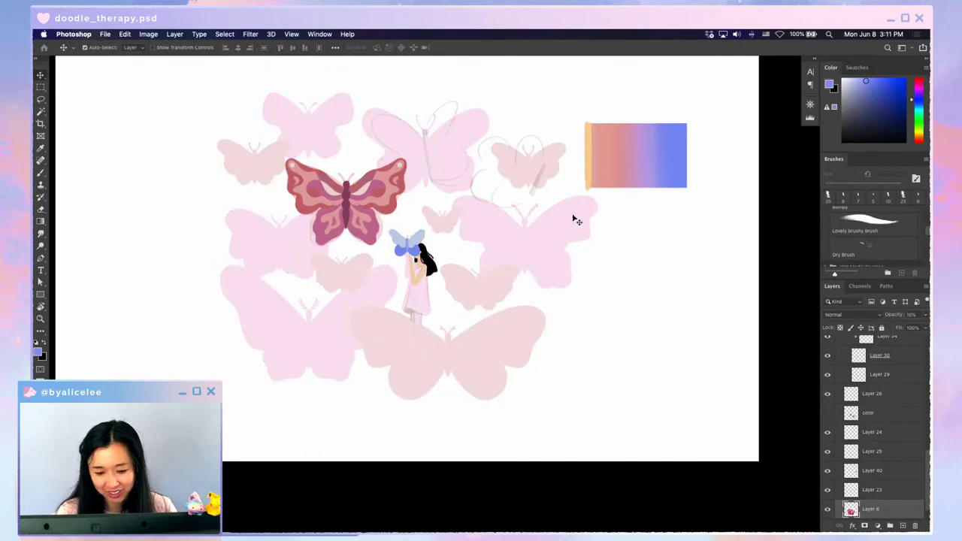
- Move the gradient swatch down beside the lower silhouettes and add a new layer above it
{"action": "left_click_drag", "start_coordinate": [636, 168], "coordinate": [669, 301]}
{"action": "key", "text": "super"}
{"action": "key", "text": "ctrl+shift+n"}
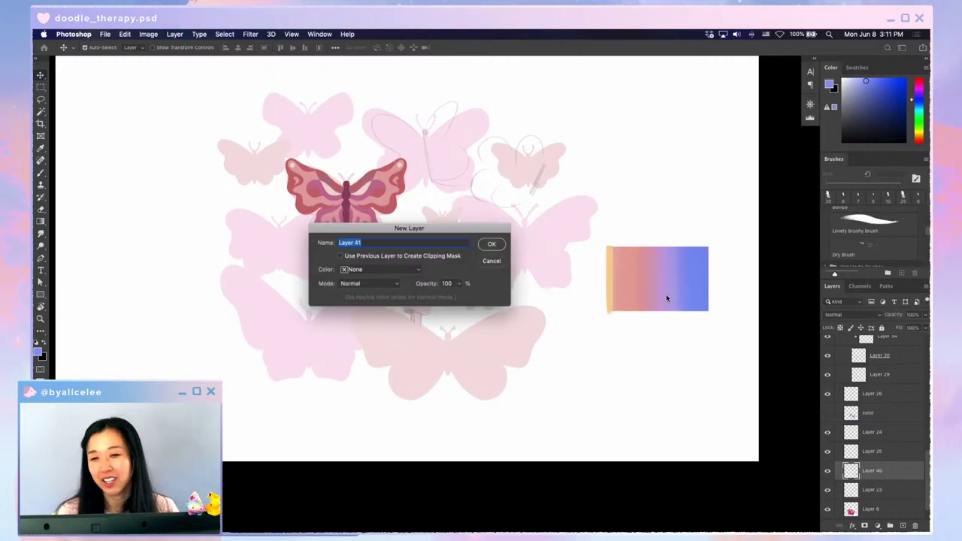
{"action": "key", "text": "Return"}
- Mix a light sky blue and paint a round color dab above the gradient swatch
{"action": "key", "text": "i"}
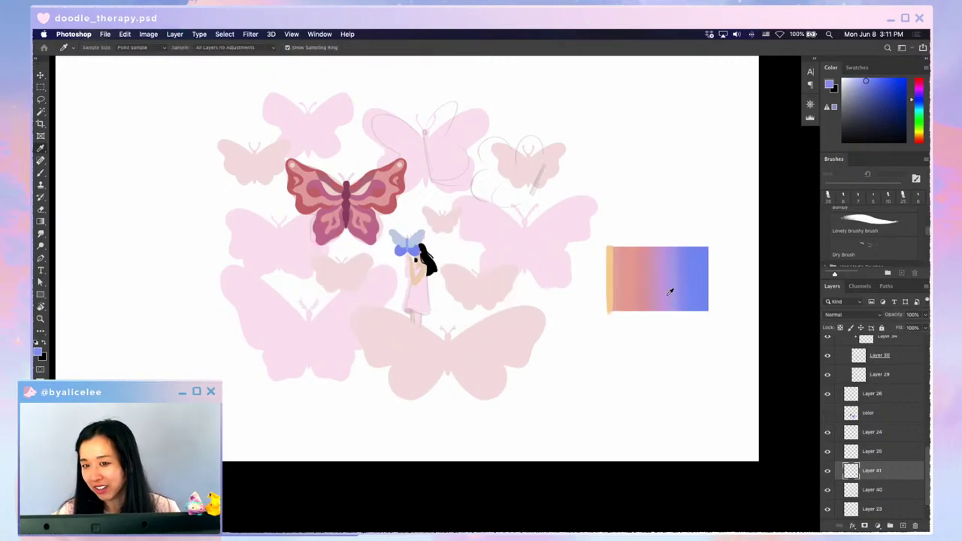
{"action": "left_click", "coordinate": [920, 109]}
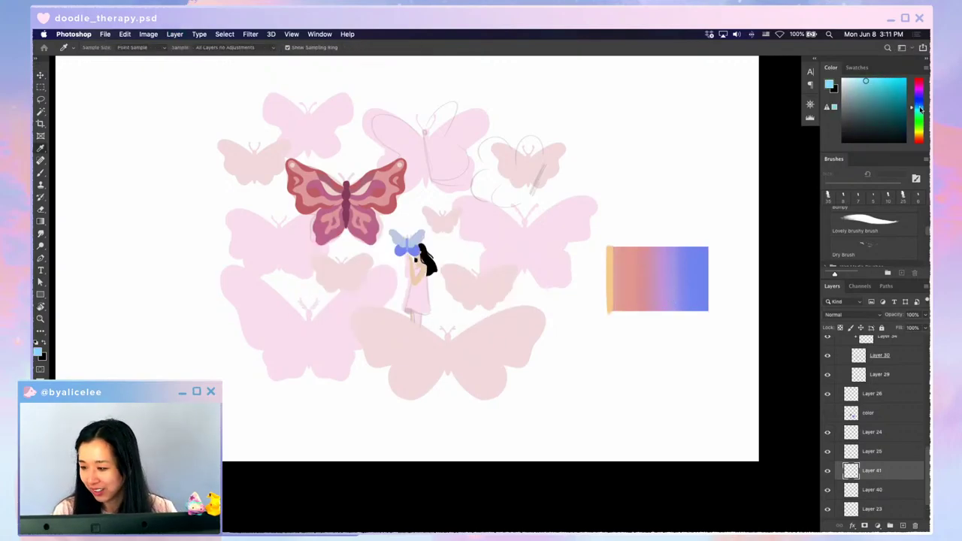
{"action": "left_click", "coordinate": [920, 106]}
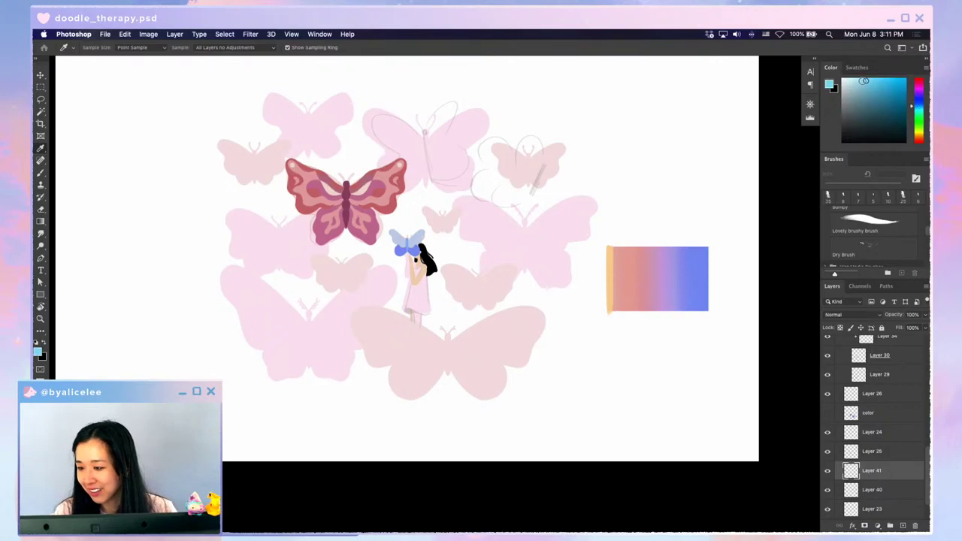
{"action": "left_click_drag", "start_coordinate": [865, 80], "coordinate": [856, 80]}
{"action": "key", "text": "b"}
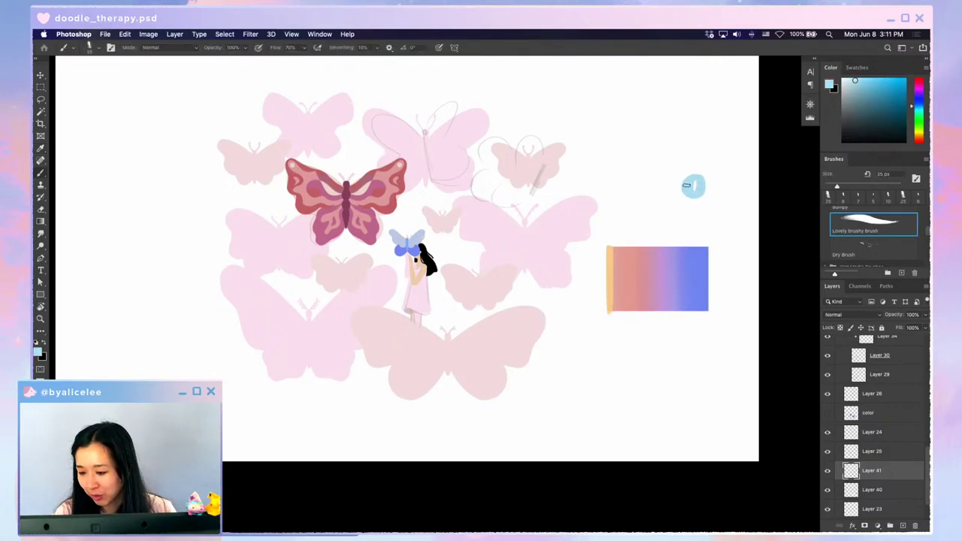
- Paint a light mint dab next to the sky blue one and a deep teal-green dab beyond it
{"action": "left_click", "coordinate": [922, 112]}
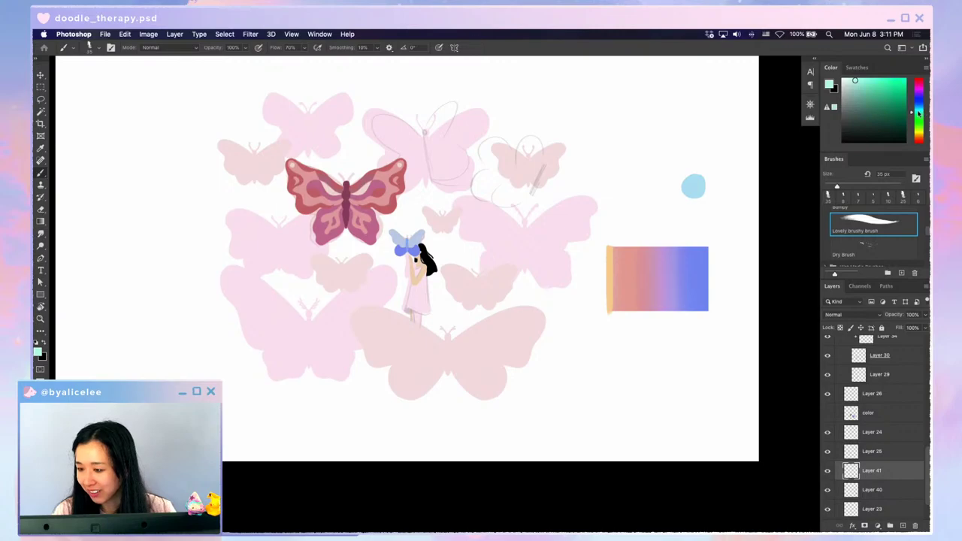
{"action": "left_click", "coordinate": [854, 88]}
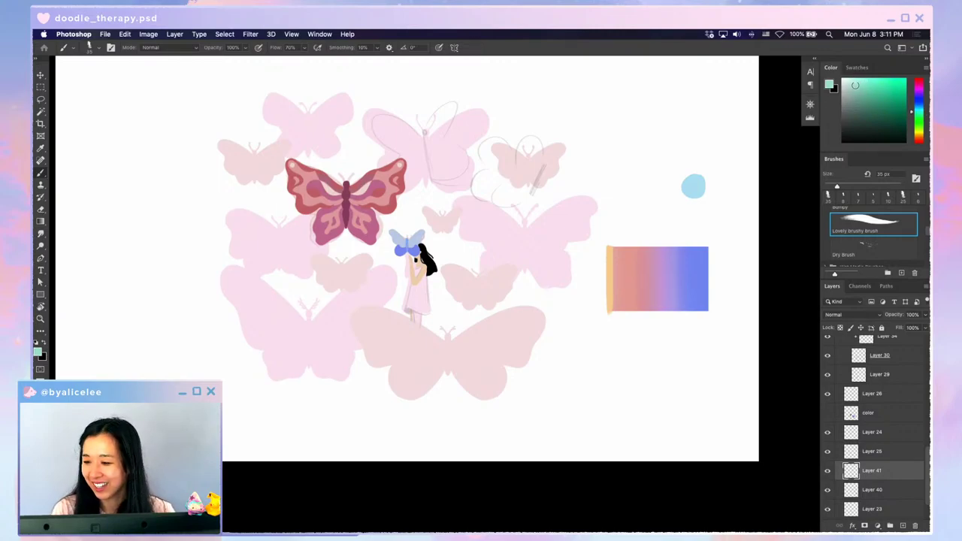
{"action": "mouse_move", "coordinate": [666, 184]}
{"action": "left_mouse_down"}
{"action": "mouse_move", "coordinate": [882, 98]}
{"action": "mouse_move", "coordinate": [641, 189]}
{"action": "left_mouse_up"}
{"action": "left_click", "coordinate": [677, 184], "text": "alt"}
- Paint a pale yellow dab on the other side of the sky blue one and move the row of dabs higher
{"action": "left_click", "coordinate": [921, 133]}
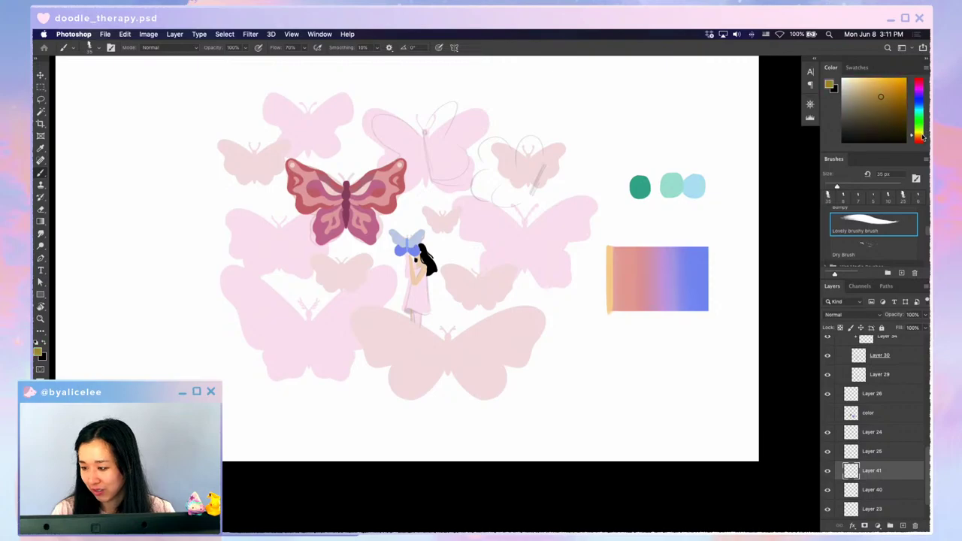
{"action": "left_click_drag", "start_coordinate": [866, 81], "coordinate": [857, 80]}
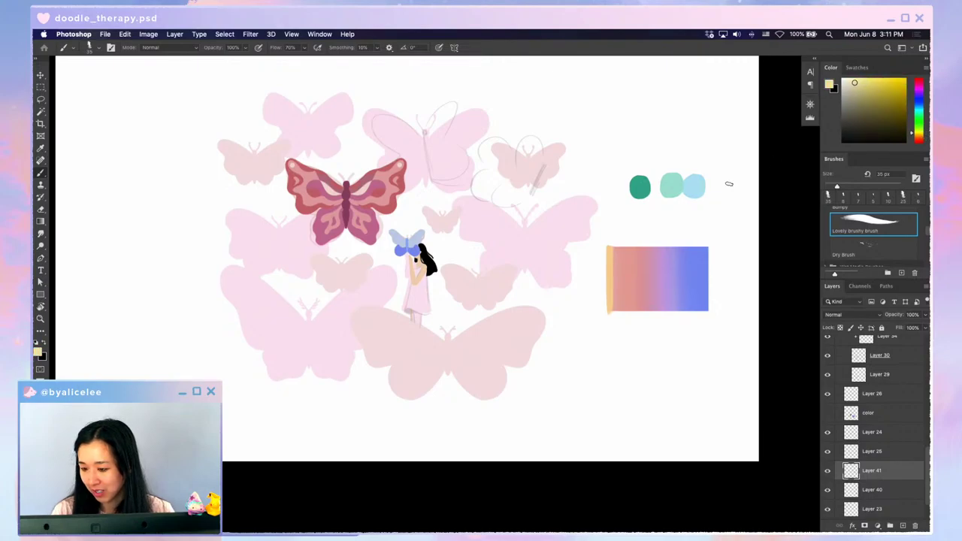
{"action": "mouse_move", "coordinate": [713, 183]}
{"action": "left_mouse_down"}
{"action": "mouse_move", "coordinate": [725, 181]}
{"action": "mouse_move", "coordinate": [728, 193]}
{"action": "mouse_move", "coordinate": [723, 169]}
{"action": "mouse_move", "coordinate": [692, 133]}
{"action": "left_mouse_up"}
{"action": "key", "text": "super+z"}
{"action": "key", "text": "v"}
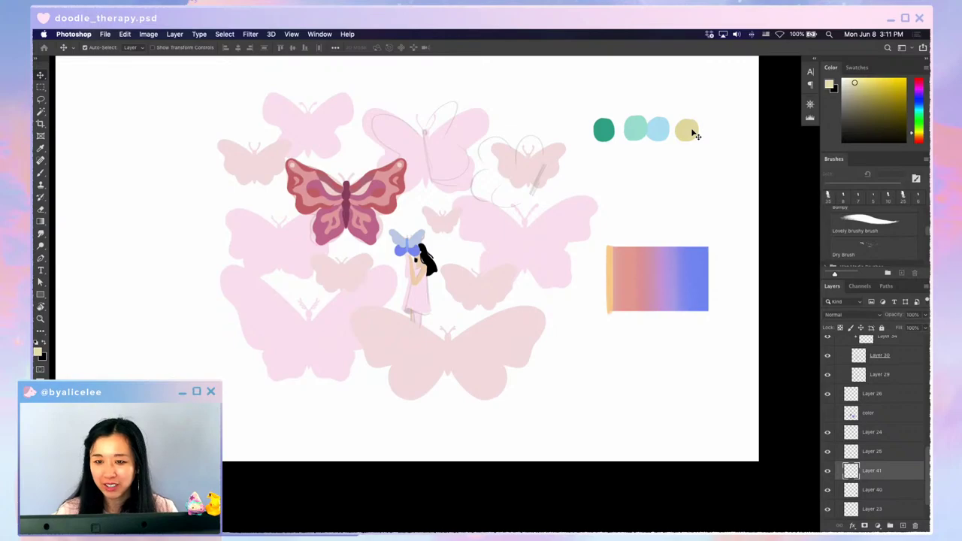
- Add a new layer and paint a dark leaf-green dab below the teal-green one
{"action": "key", "text": "ctrl+shift+n"}
{"action": "key", "text": "Return"}
{"action": "key", "text": "i"}
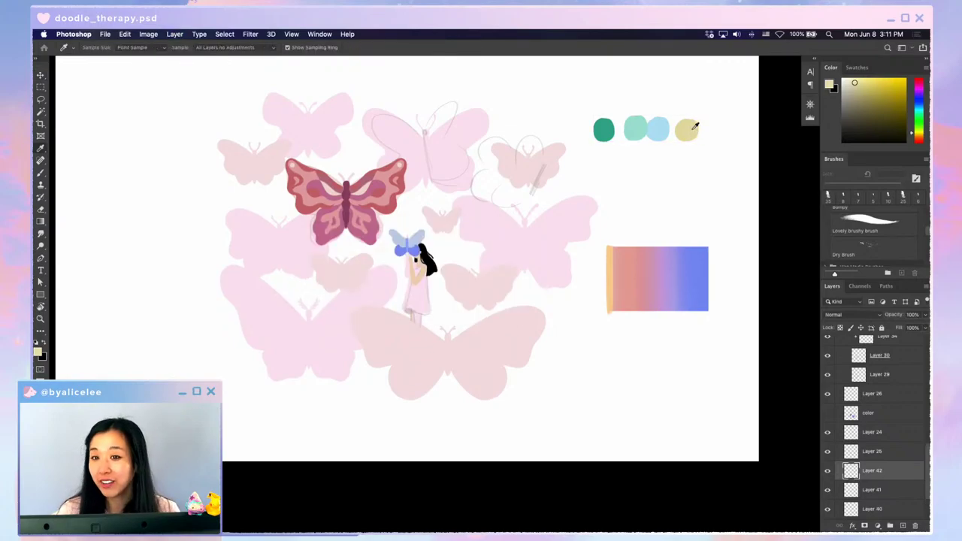
{"action": "left_click", "coordinate": [920, 121]}
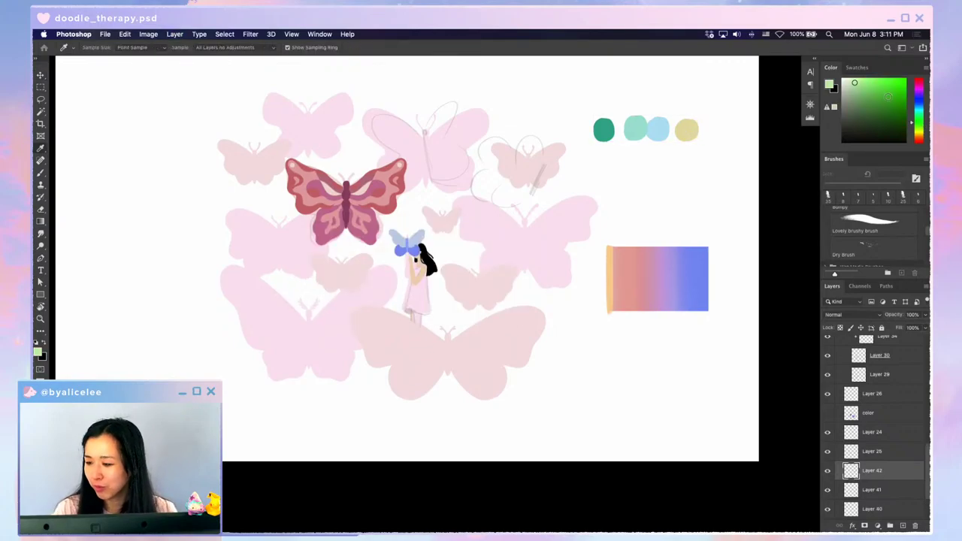
{"action": "left_click", "coordinate": [874, 103]}
{"action": "key", "text": "b"}
{"action": "mouse_move", "coordinate": [611, 163]}
{"action": "left_mouse_down"}
{"action": "mouse_move", "coordinate": [603, 179]}
{"action": "mouse_move", "coordinate": [610, 167]}
{"action": "left_mouse_up"}
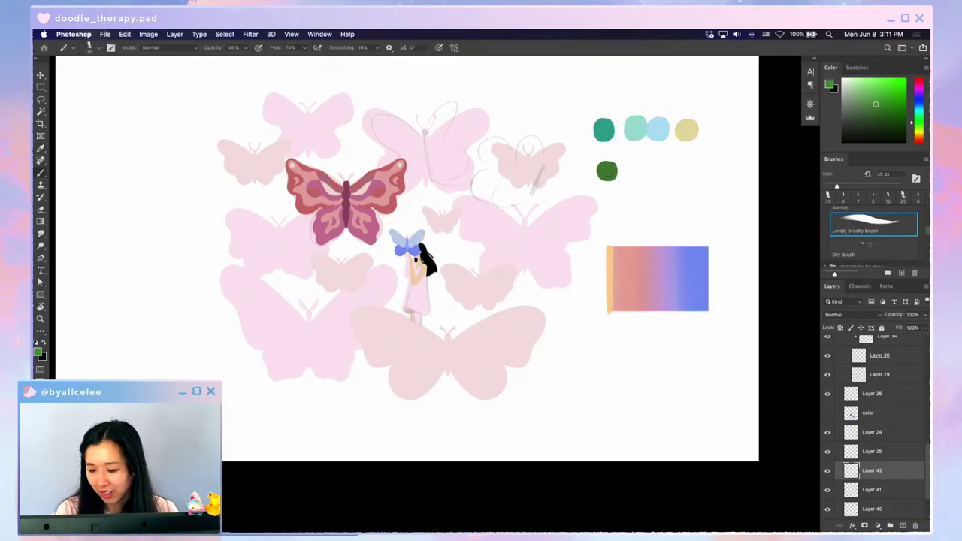
- Paint a coral red dab and a darker crimson dab toward the far end of the row containing the leaf-green dab
{"action": "left_click", "coordinate": [922, 142]}
{"action": "left_click_drag", "start_coordinate": [869, 100], "coordinate": [872, 85]}
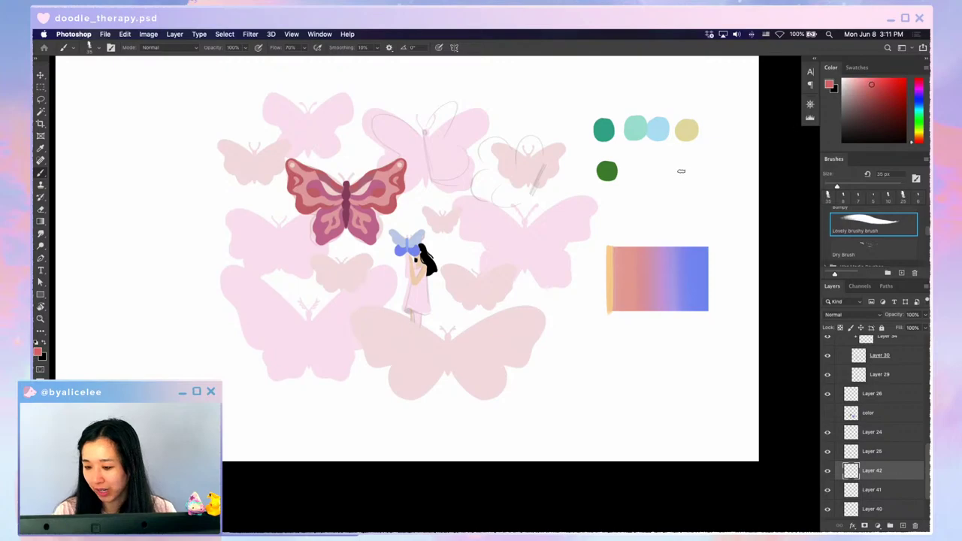
{"action": "mouse_move", "coordinate": [679, 170]}
{"action": "left_mouse_down"}
{"action": "mouse_move", "coordinate": [698, 167]}
{"action": "mouse_move", "coordinate": [691, 173]}
{"action": "left_mouse_up"}
{"action": "key", "text": "super+z"}
{"action": "left_click", "coordinate": [880, 91]}
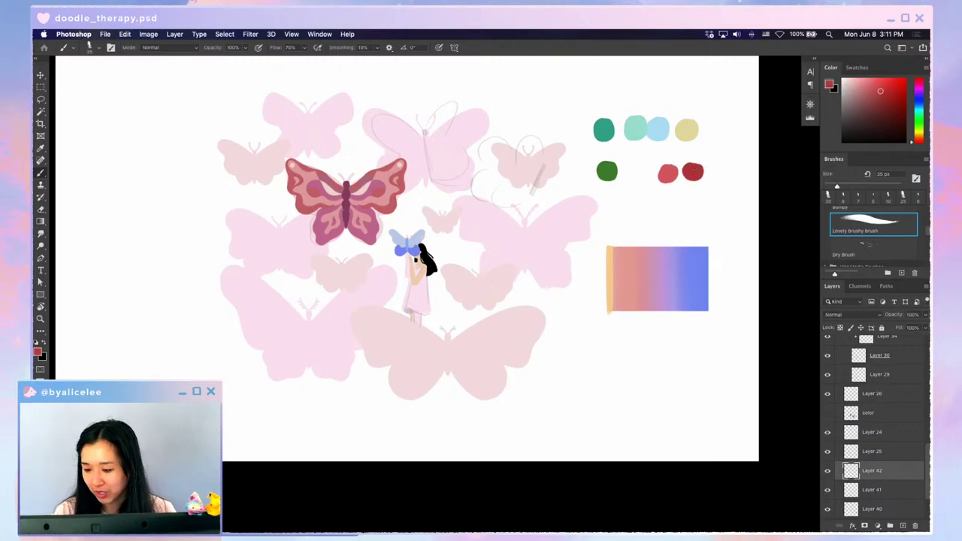
{"action": "key", "text": "v"}
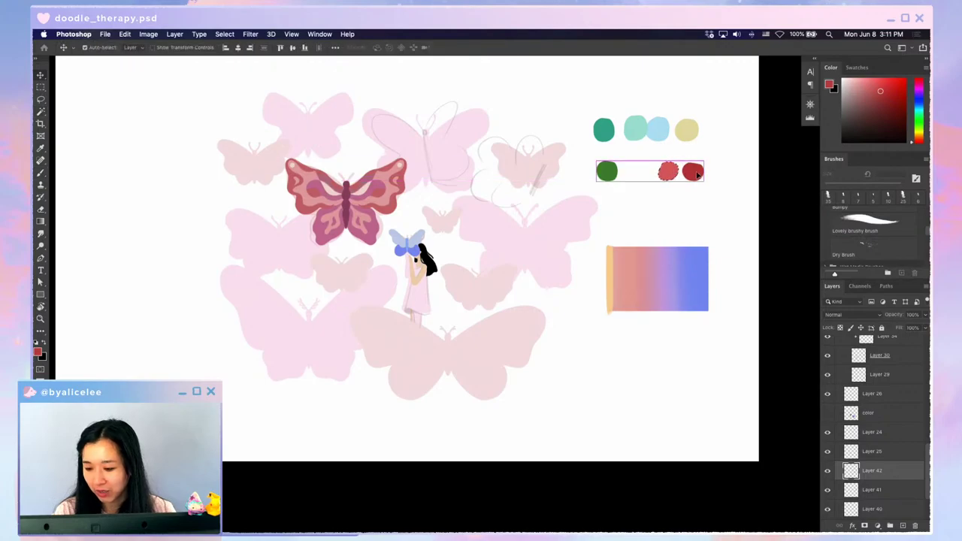
- Mix a golden orange and paint a round dab of it between the leaf-green and coral red ones
{"action": "key", "text": "i"}
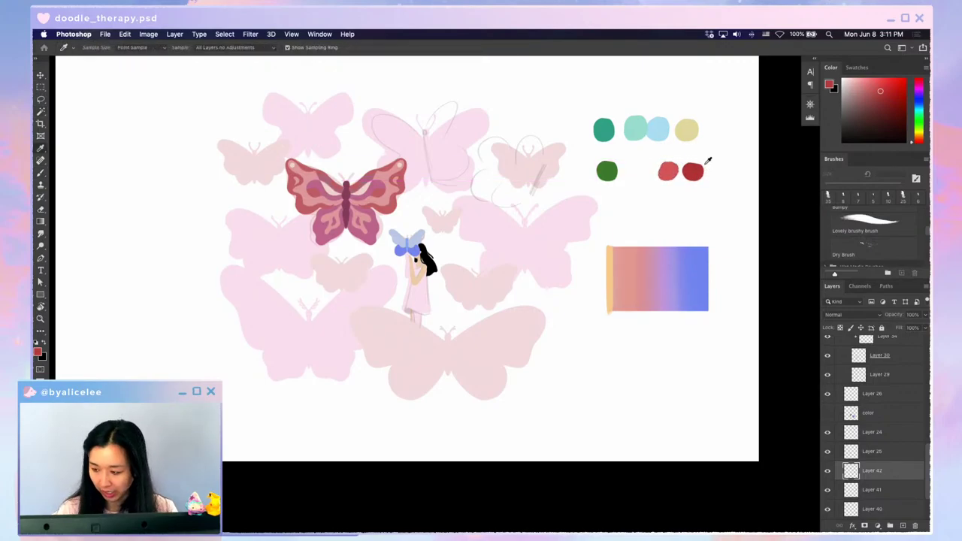
{"action": "left_click", "coordinate": [687, 129]}
{"action": "left_click_drag", "start_coordinate": [891, 90], "coordinate": [895, 89]}
{"action": "left_click_drag", "start_coordinate": [922, 136], "coordinate": [923, 132]}
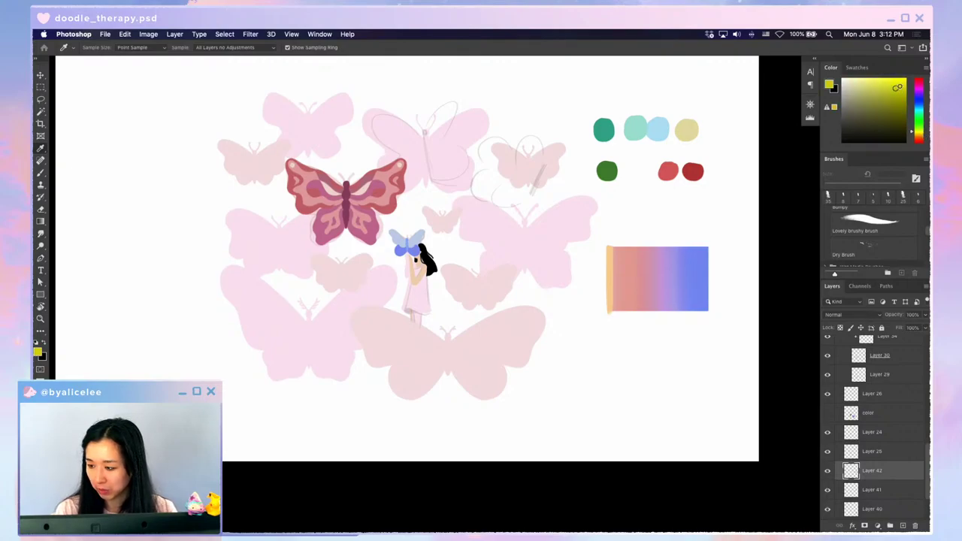
{"action": "left_click_drag", "start_coordinate": [899, 88], "coordinate": [894, 91]}
{"action": "left_click_drag", "start_coordinate": [923, 135], "coordinate": [924, 133]}
{"action": "left_click", "coordinate": [887, 83]}
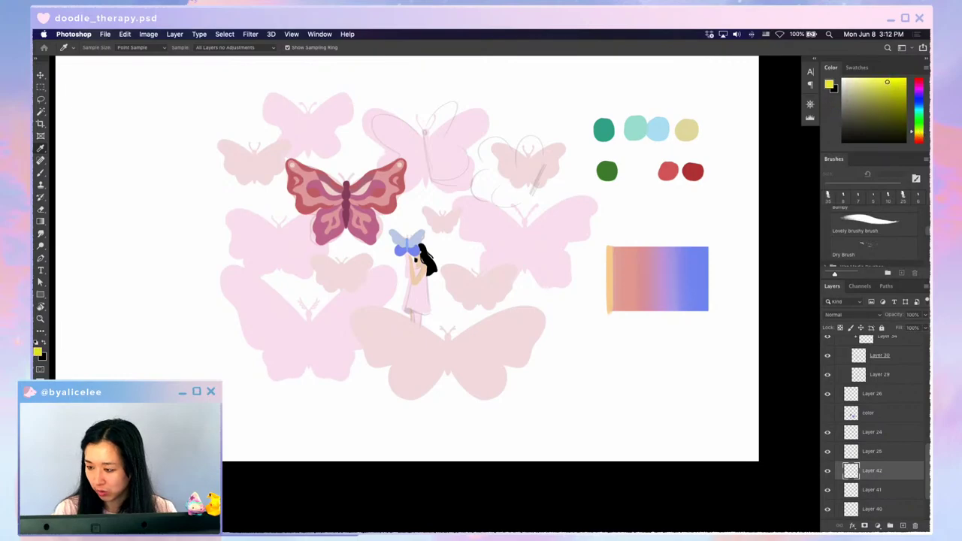
{"action": "left_click", "coordinate": [872, 224]}
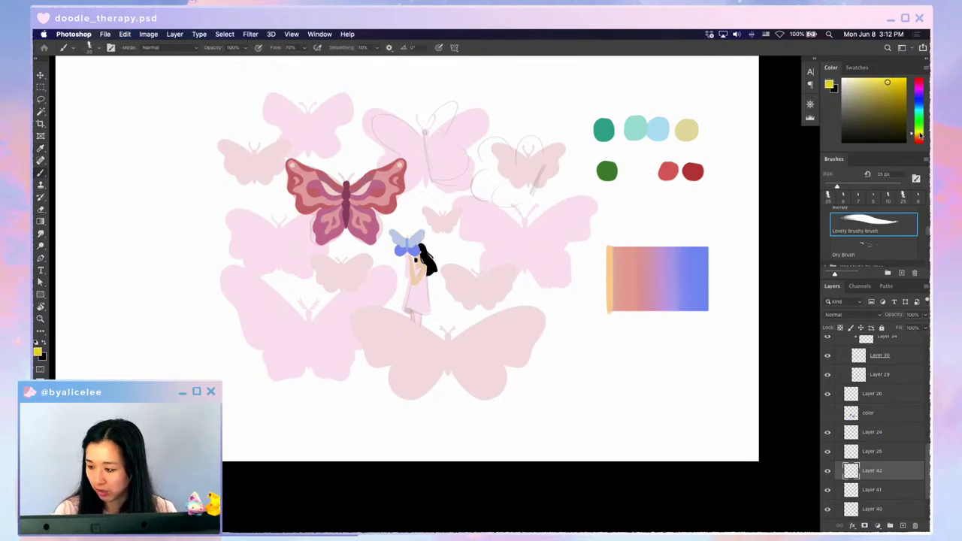
{"action": "left_click", "coordinate": [919, 138]}
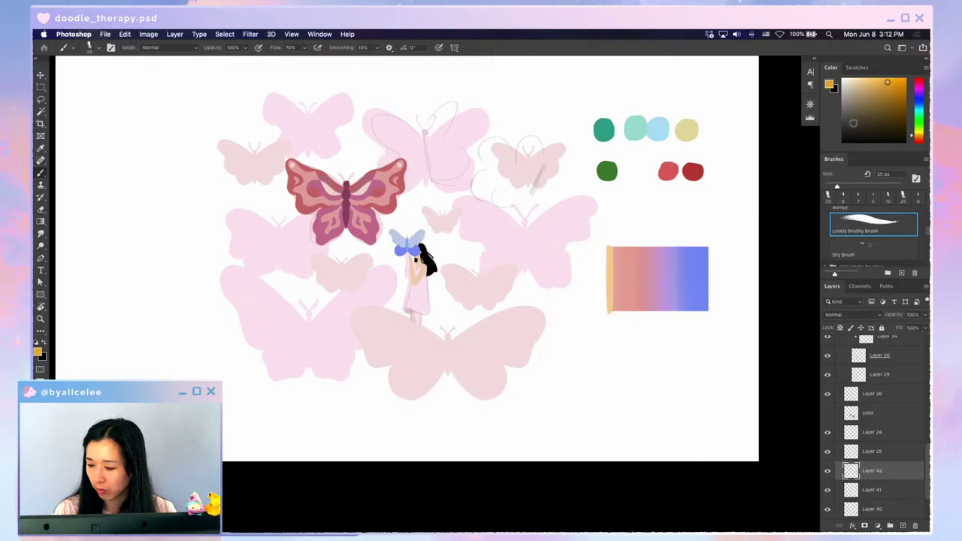
{"action": "left_click_drag", "start_coordinate": [629, 172], "coordinate": [649, 175]}
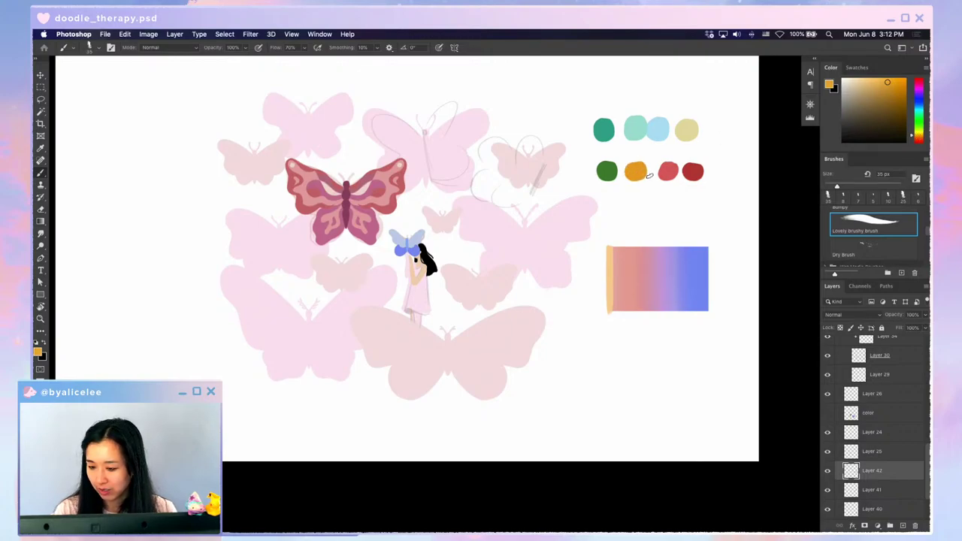
- Mix a light blue and paint a dab of it beyond the crimson one
{"action": "left_click", "coordinate": [922, 100]}
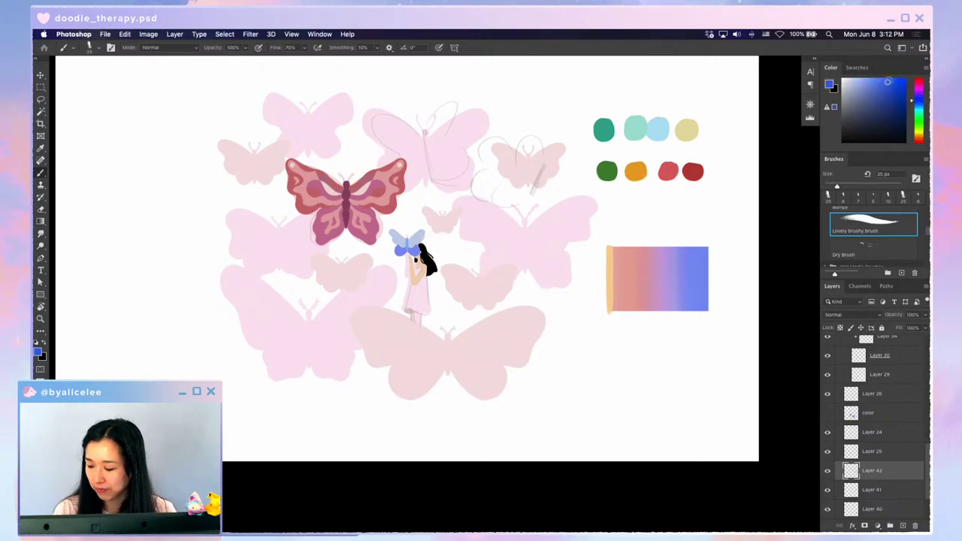
{"action": "left_click_drag", "start_coordinate": [888, 81], "coordinate": [863, 85]}
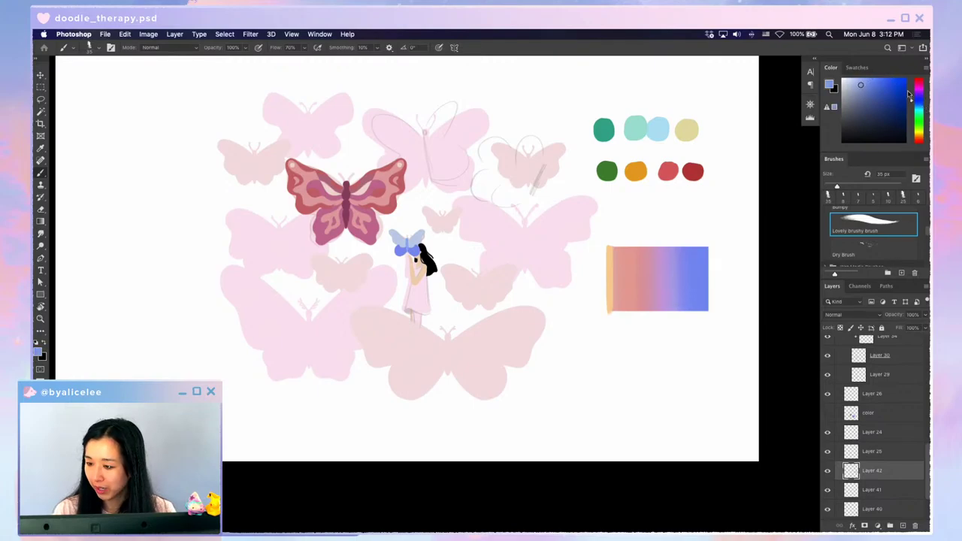
{"action": "left_click_drag", "start_coordinate": [920, 95], "coordinate": [922, 102]}
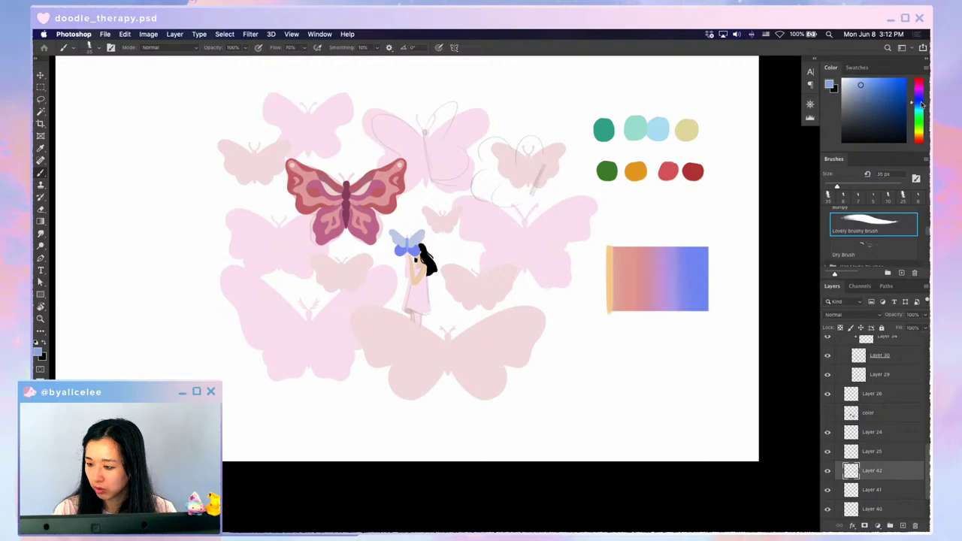
{"action": "left_click", "coordinate": [858, 78]}
{"action": "left_click", "coordinate": [721, 170]}
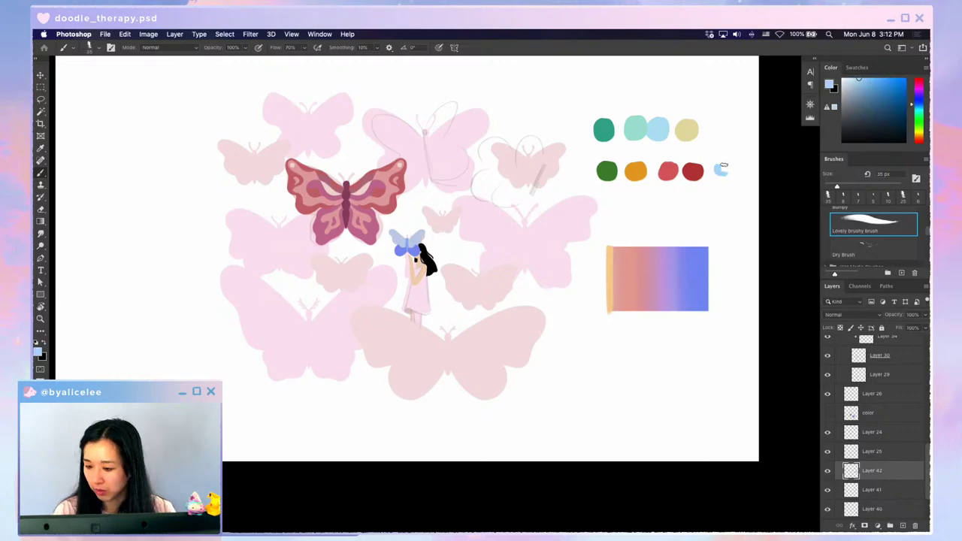
{"action": "mouse_move", "coordinate": [724, 165]}
{"action": "left_mouse_down"}
{"action": "mouse_move", "coordinate": [721, 174]}
{"action": "mouse_move", "coordinate": [720, 163]}
{"action": "left_mouse_up"}
- Move the second row of dabs higher and shift its red and light blue dabs closer to the orange one
{"action": "key", "text": "v"}
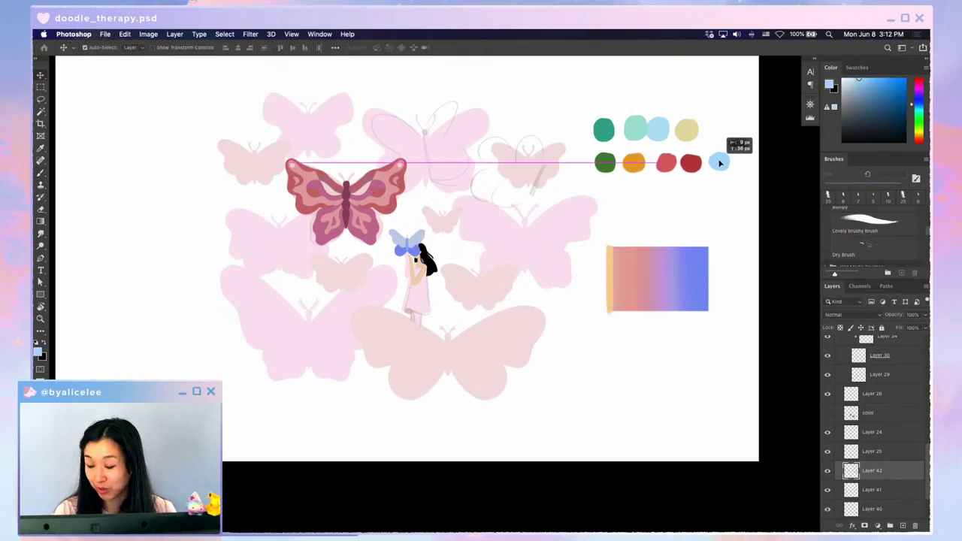
{"action": "key", "text": "w"}
{"action": "left_click", "coordinate": [721, 167]}
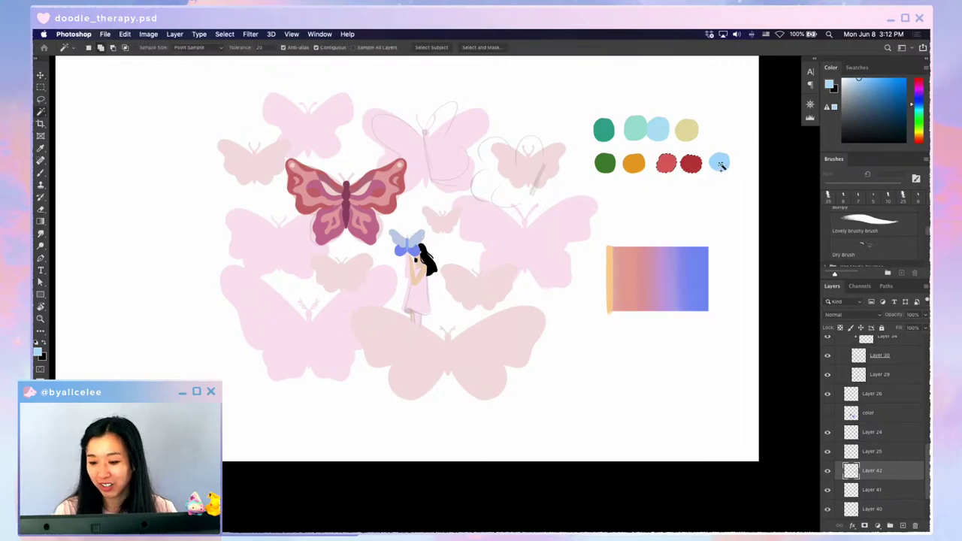
{"action": "key", "text": "v"}
{"action": "left_click_drag", "start_coordinate": [720, 166], "coordinate": [714, 165]}
{"action": "key", "text": "w"}
{"action": "left_click", "coordinate": [713, 160]}
{"action": "key", "text": "v"}
{"action": "key", "text": "super+z"}
{"action": "key", "text": "super+d"}
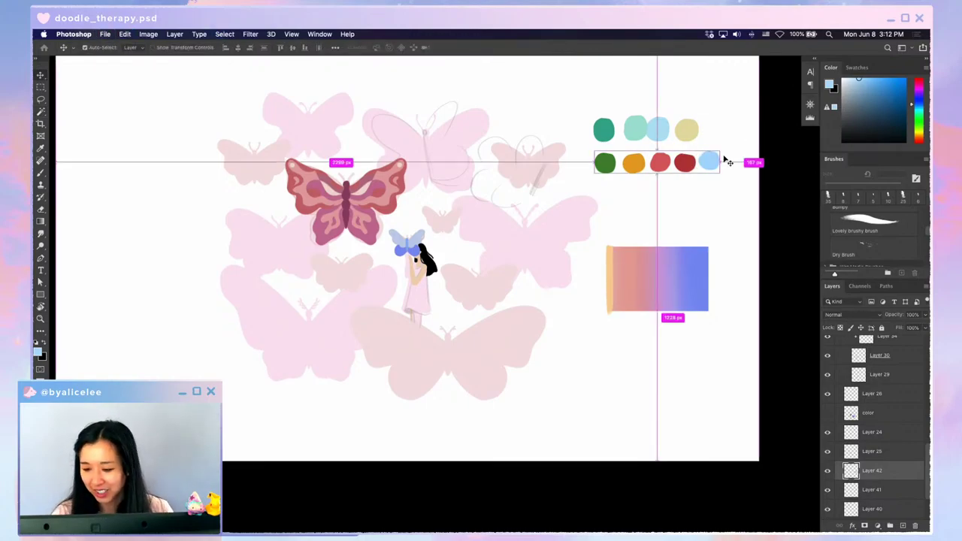
- Add a new layer and save the document
{"action": "key", "text": "shift+super+n"}
{"action": "key", "text": "Return"}
{"action": "key", "text": "super+s"}
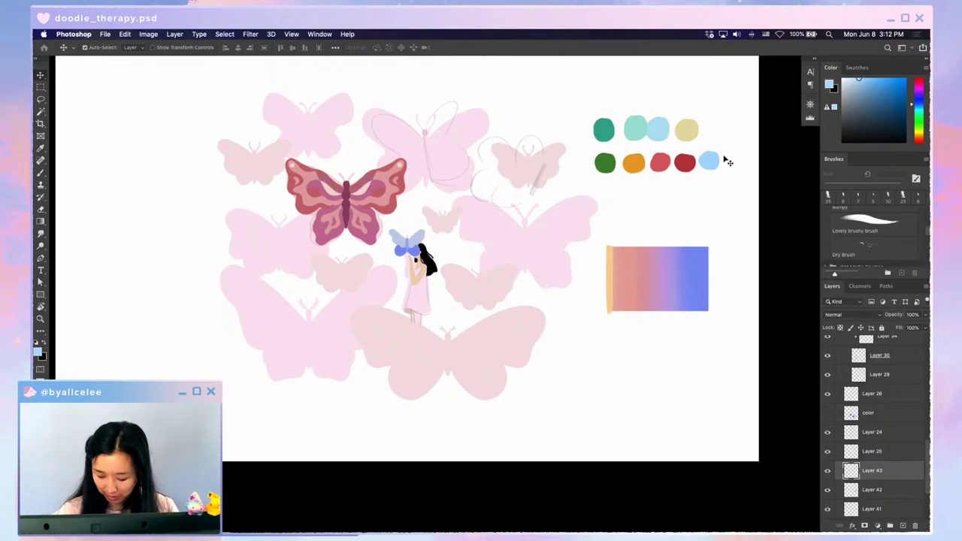
- Paint a deep royal-blue stripe along the blue edge of the gradient swatch and move the swatch lower
{"action": "key", "text": "i"}
{"action": "left_click", "coordinate": [705, 281]}
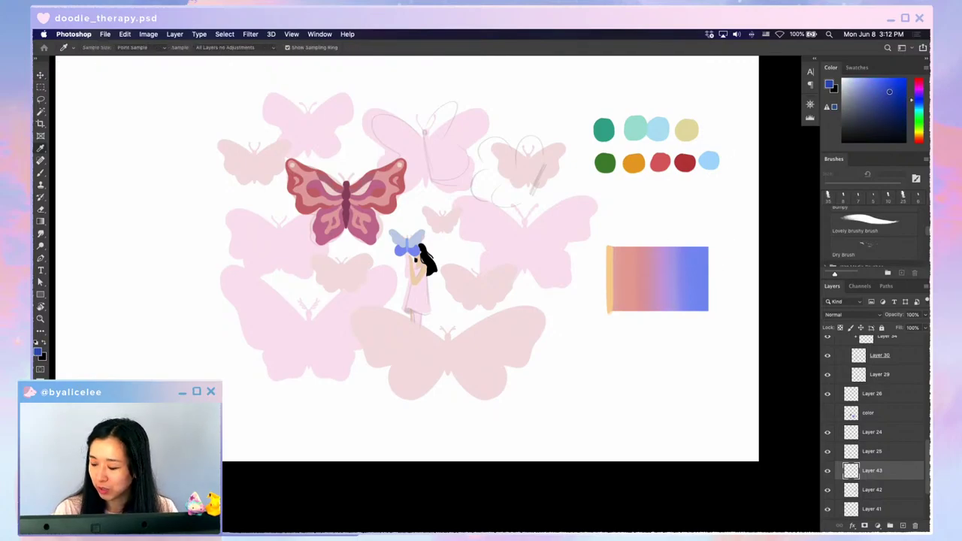
{"action": "key", "text": "b"}
{"action": "left_click_drag", "start_coordinate": [604, 192], "coordinate": [606, 197]}
{"action": "key", "text": "super+z"}
{"action": "left_click_drag", "start_coordinate": [707, 247], "coordinate": [710, 299]}
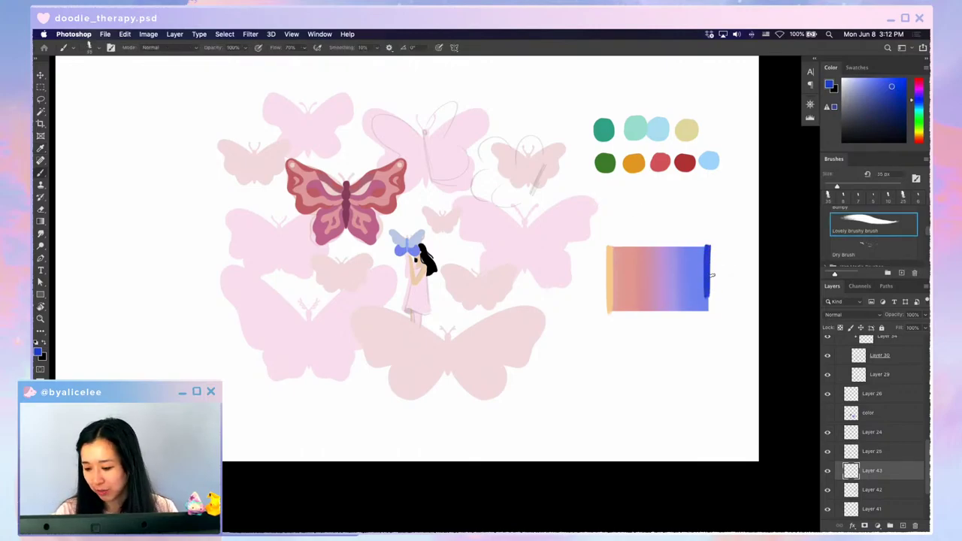
{"action": "key", "text": "super+z"}
{"action": "mouse_move", "coordinate": [707, 247]}
{"action": "left_mouse_down"}
{"action": "mouse_move", "coordinate": [712, 310]}
{"action": "mouse_move", "coordinate": [728, 321]}
{"action": "left_mouse_up"}
{"action": "key", "text": "v"}
- Add a new layer and paint a dark blue dab below the leaf-green one
{"action": "key", "text": "shift+super+n"}
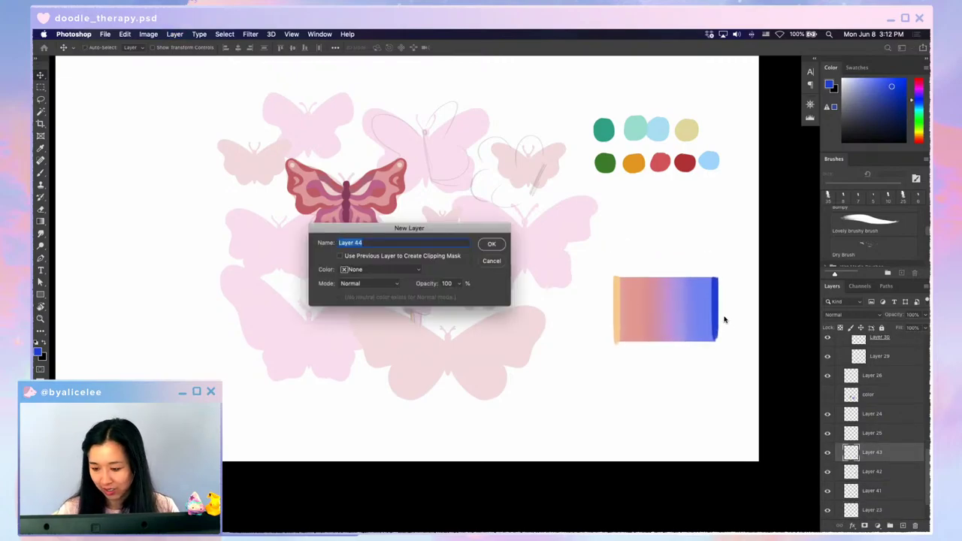
{"action": "key", "text": "Return"}
{"action": "left_click", "coordinate": [891, 94]}
{"action": "key", "text": "b"}
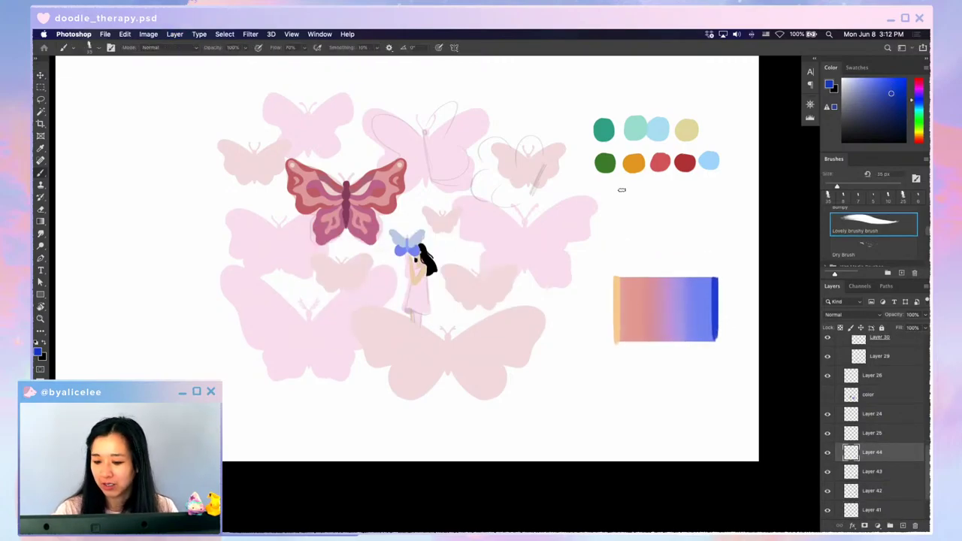
{"action": "left_click_drag", "start_coordinate": [610, 192], "coordinate": [607, 195]}
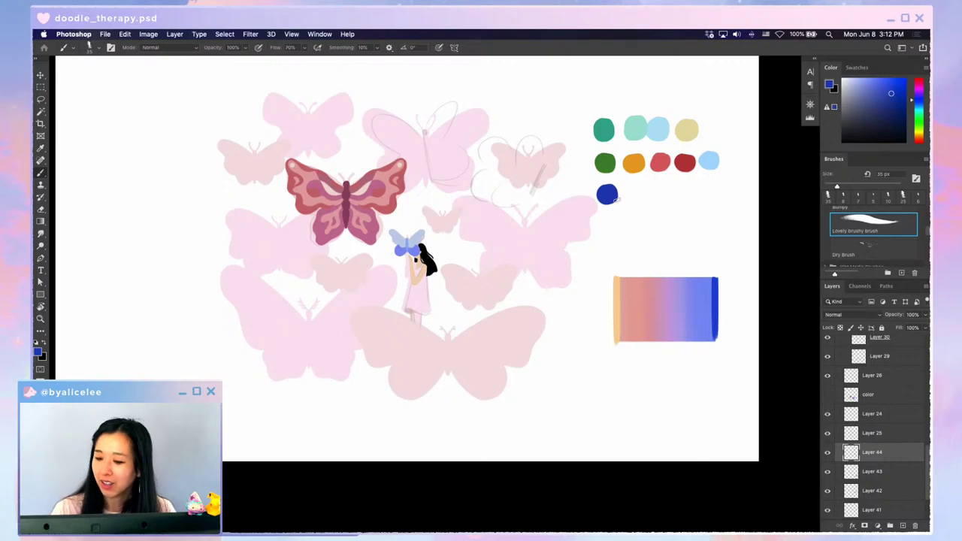
- Paint a medium green dab next to the dark blue one and a muted teal dab beyond it
{"action": "left_click", "coordinate": [919, 102]}
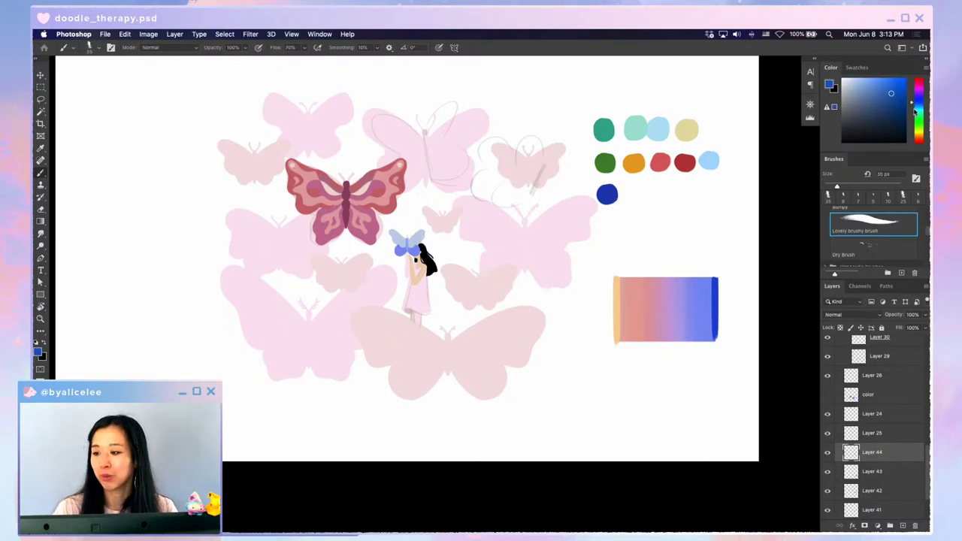
{"action": "left_click_drag", "start_coordinate": [915, 112], "coordinate": [912, 122]}
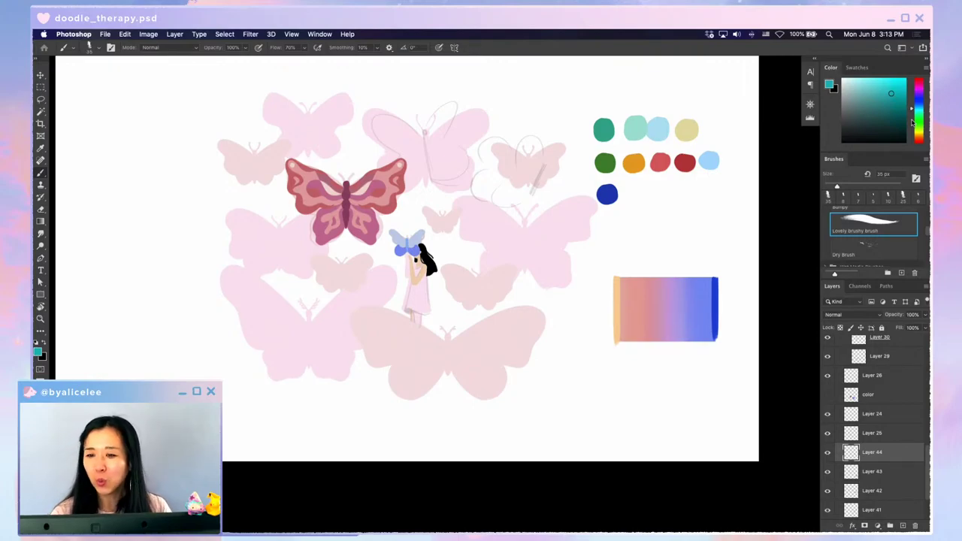
{"action": "left_click_drag", "start_coordinate": [916, 111], "coordinate": [921, 119]}
{"action": "left_click", "coordinate": [868, 94]}
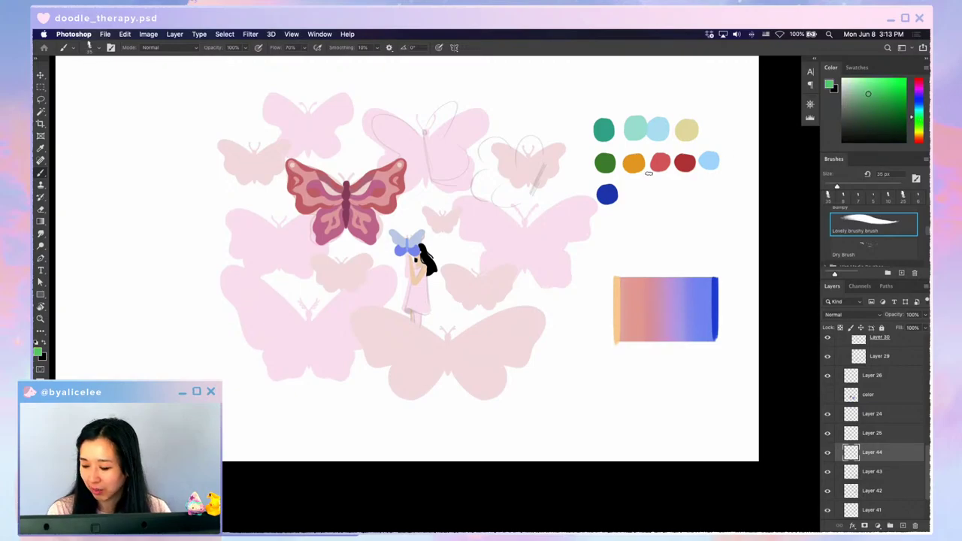
{"action": "left_click_drag", "start_coordinate": [630, 189], "coordinate": [641, 199]}
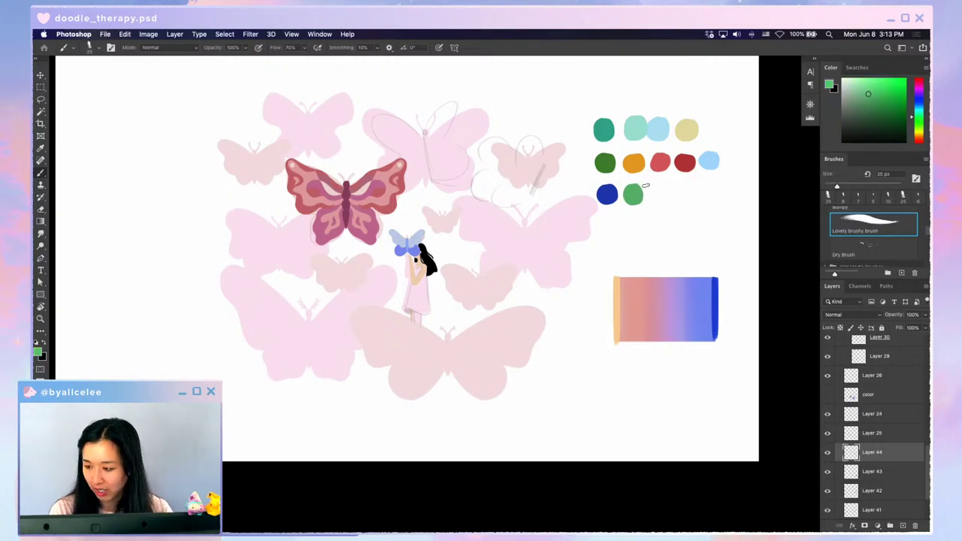
{"action": "left_click", "coordinate": [920, 112]}
{"action": "left_click", "coordinate": [871, 103]}
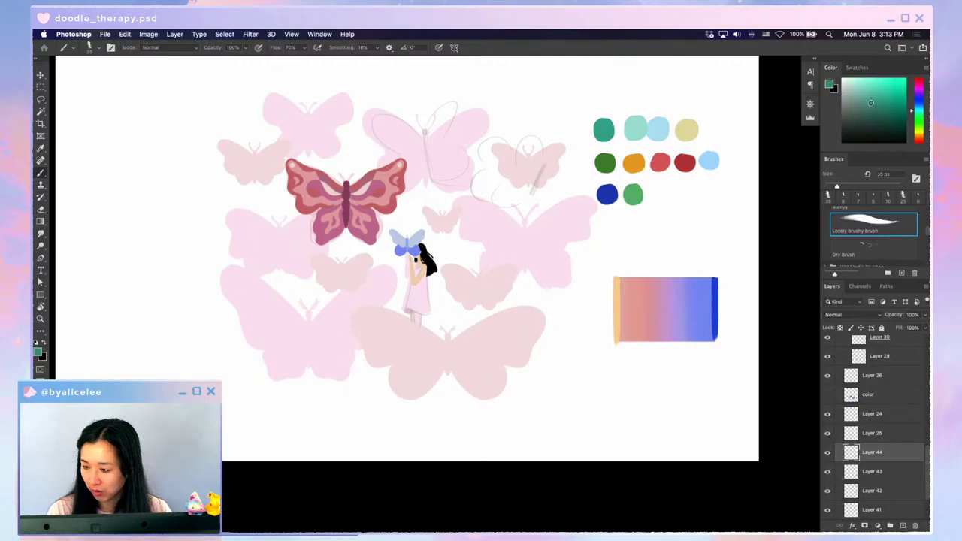
{"action": "left_click_drag", "start_coordinate": [659, 187], "coordinate": [660, 202]}
- Paint a pale gray-teal dab at the end of the third row and move the rows of dabs higher
{"action": "left_click_drag", "start_coordinate": [865, 91], "coordinate": [848, 86]}
{"action": "left_click", "coordinate": [920, 111]}
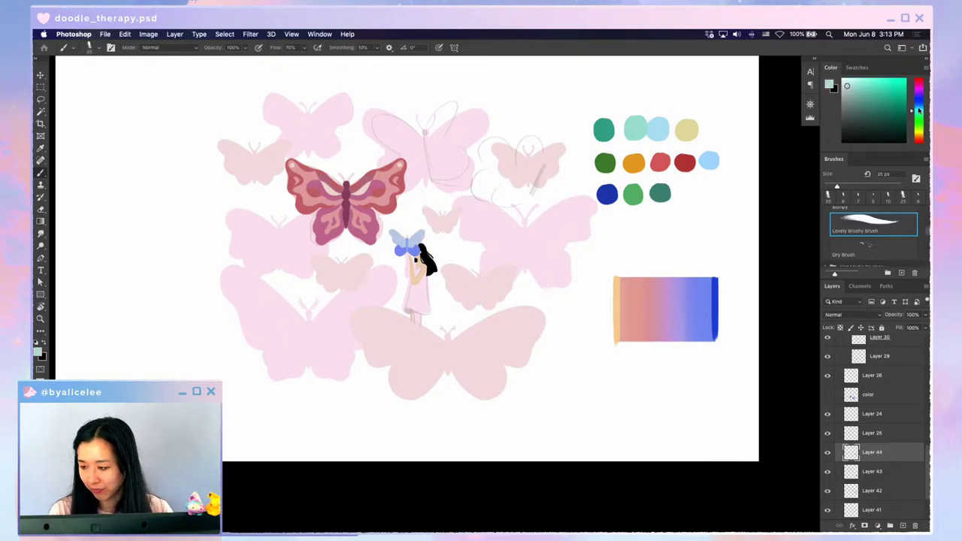
{"action": "mouse_move", "coordinate": [685, 189]}
{"action": "left_mouse_down"}
{"action": "mouse_move", "coordinate": [681, 197]}
{"action": "mouse_move", "coordinate": [696, 197]}
{"action": "mouse_move", "coordinate": [687, 192]}
{"action": "mouse_move", "coordinate": [692, 135]}
{"action": "mouse_move", "coordinate": [690, 171]}
{"action": "mouse_move", "coordinate": [703, 170]}
{"action": "left_mouse_up"}
{"action": "key", "text": "v"}
{"action": "left_click", "coordinate": [692, 135]}
- Add a new layer for the fourth row of color dabs
{"action": "key", "text": "super+shift+n"}
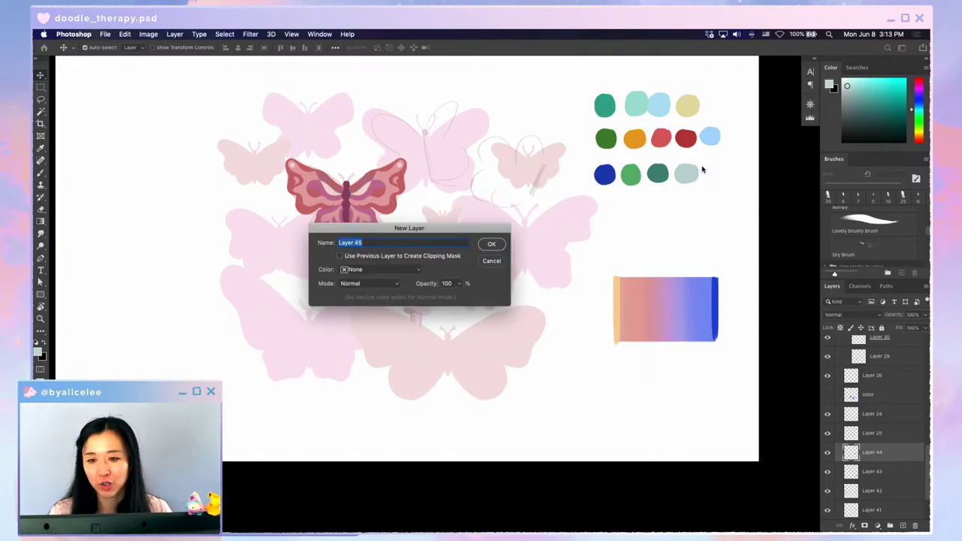
{"action": "key", "text": "Return"}
{"action": "key", "text": "i"}
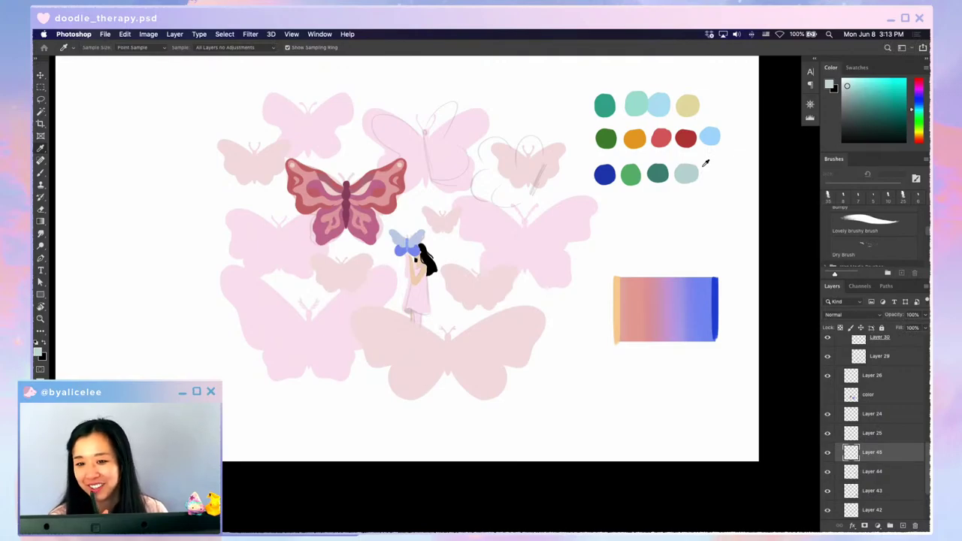
{"action": "left_click", "coordinate": [921, 81]}
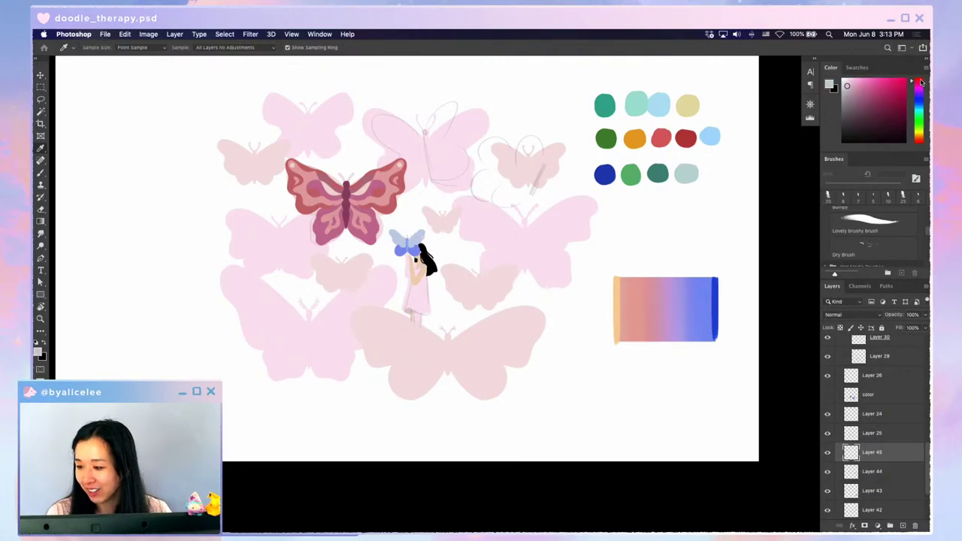
{"action": "left_click", "coordinate": [873, 89]}
{"action": "mouse_move", "coordinate": [873, 89]}
{"action": "left_mouse_down"}
{"action": "mouse_move", "coordinate": [871, 79]}
{"action": "mouse_move", "coordinate": [919, 77]}
{"action": "mouse_move", "coordinate": [862, 88]}
{"action": "left_mouse_up"}
{"action": "left_click", "coordinate": [921, 135]}
{"action": "left_click", "coordinate": [919, 90]}
{"action": "key", "text": "b"}
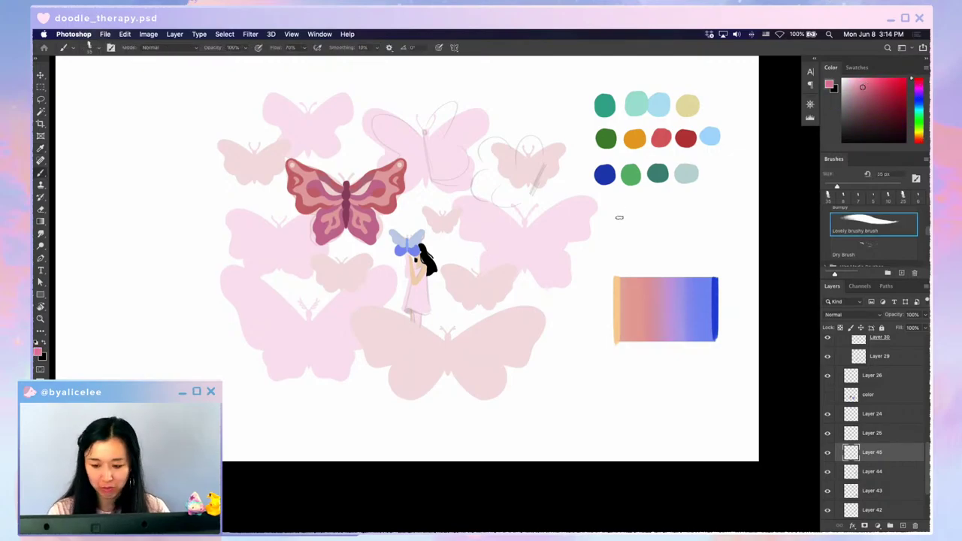
{"action": "left_click_drag", "start_coordinate": [611, 201], "coordinate": [601, 212]}
{"action": "key", "text": "super+z"}
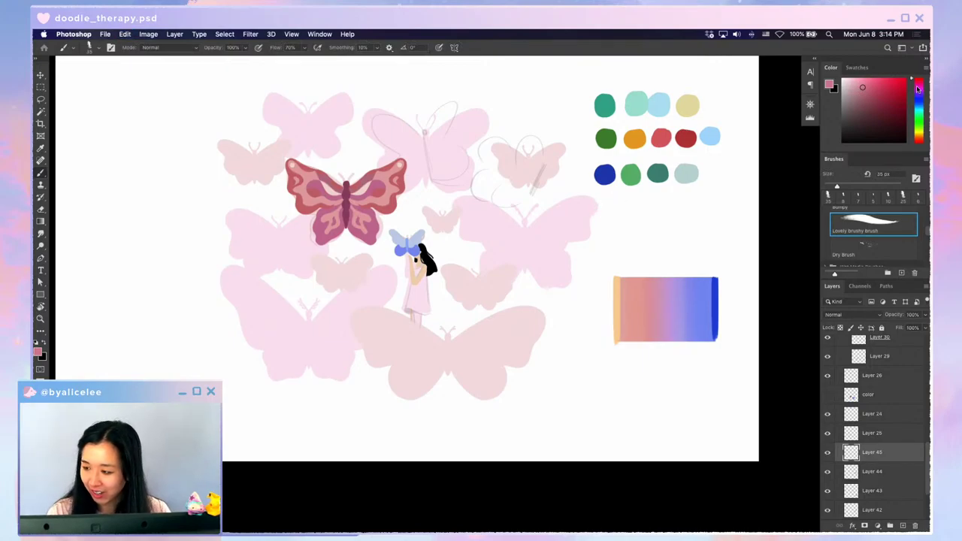
- Mix a dusty pink, paint a dab of it below the dark blue one, and lighten the brush color
{"action": "left_click_drag", "start_coordinate": [919, 80], "coordinate": [923, 143]}
{"action": "left_click", "coordinate": [858, 83]}
{"action": "left_click_drag", "start_coordinate": [606, 200], "coordinate": [608, 209]}
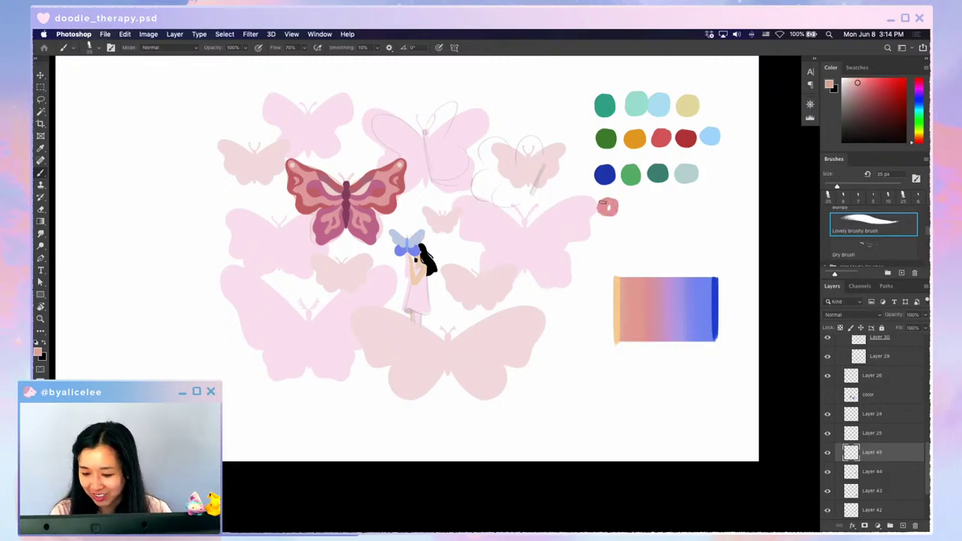
{"action": "left_click_drag", "start_coordinate": [860, 82], "coordinate": [861, 78]}
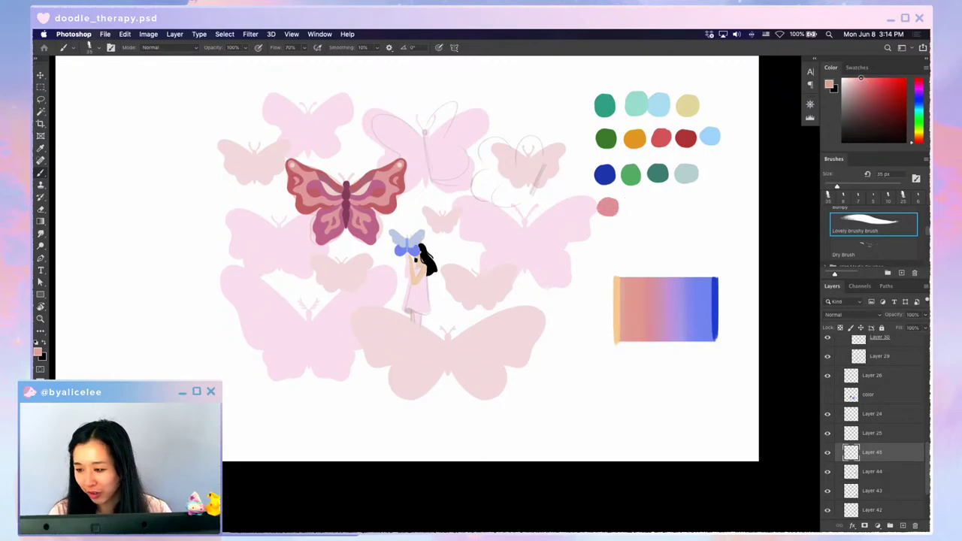
- Add a brighter pink touch beside the dusty pink dab and paint an orange dab after it
{"action": "left_click_drag", "start_coordinate": [619, 209], "coordinate": [618, 216]}
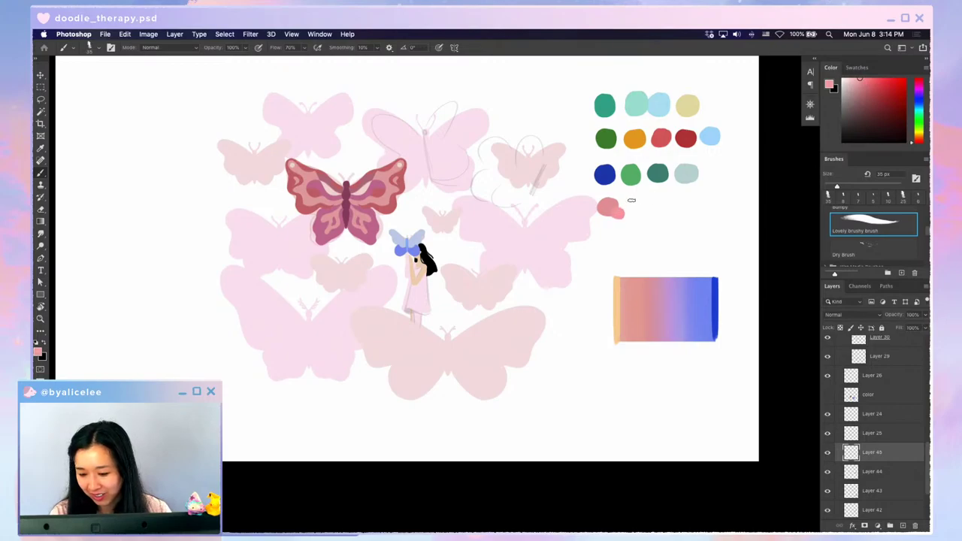
{"action": "left_click", "coordinate": [919, 137]}
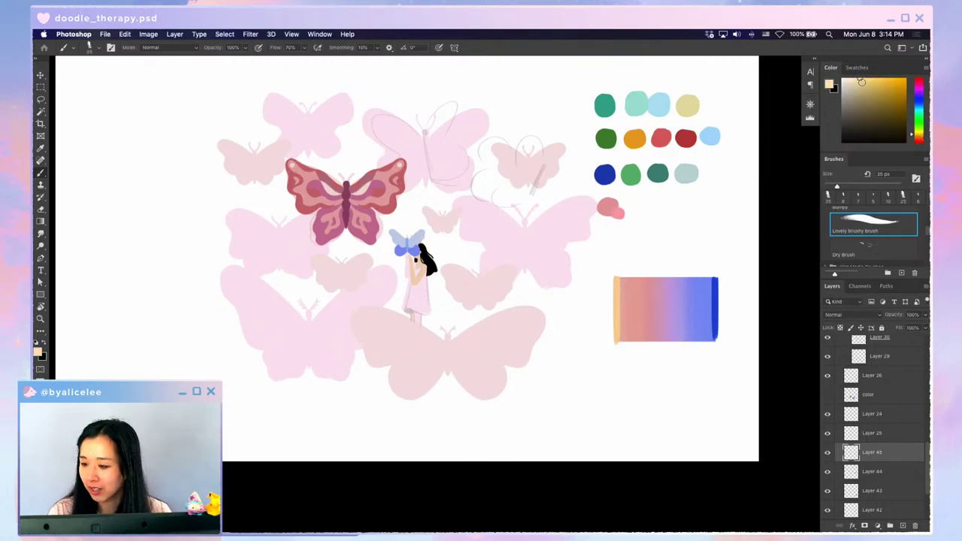
{"action": "left_click", "coordinate": [881, 97]}
{"action": "left_click_drag", "start_coordinate": [882, 97], "coordinate": [894, 90]}
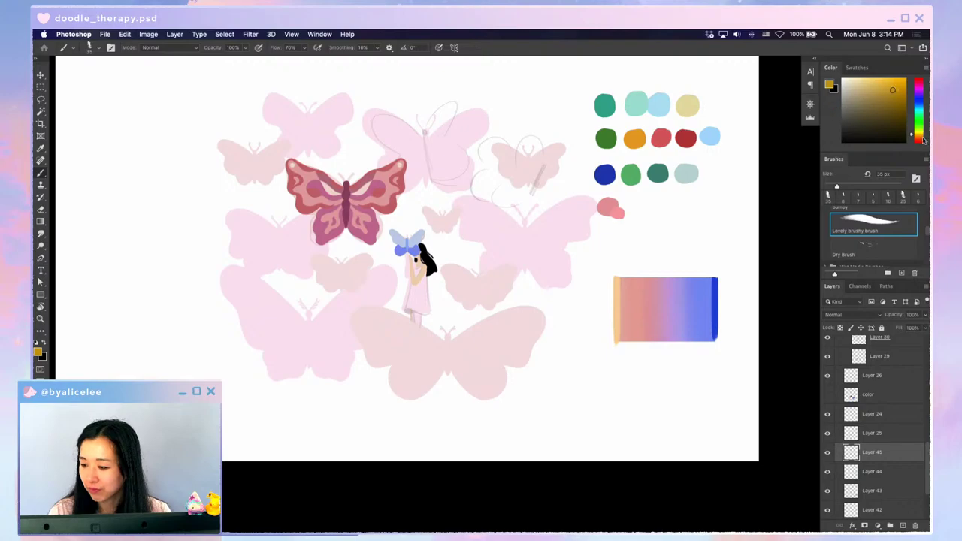
{"action": "left_click", "coordinate": [921, 139]}
{"action": "left_click", "coordinate": [881, 80]}
{"action": "mouse_move", "coordinate": [642, 202]}
{"action": "left_mouse_down"}
{"action": "mouse_move", "coordinate": [633, 207]}
{"action": "mouse_move", "coordinate": [643, 211]}
{"action": "left_mouse_up"}
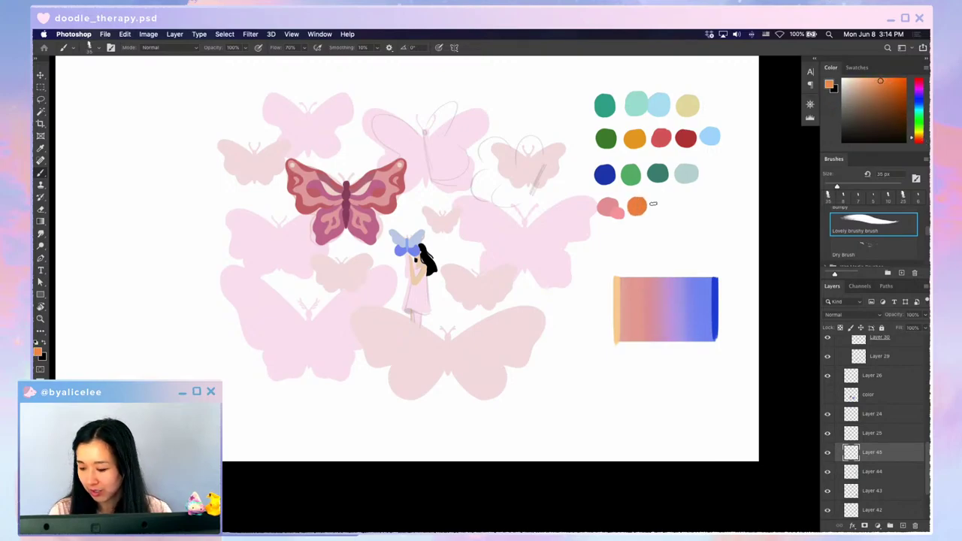
- Paint a golden yellow dab after the orange one and shift the fourth row of dabs to the right
{"action": "left_click", "coordinate": [922, 137]}
{"action": "left_click_drag", "start_coordinate": [922, 139], "coordinate": [921, 136]}
{"action": "mouse_move", "coordinate": [887, 88]}
{"action": "left_mouse_down"}
{"action": "mouse_move", "coordinate": [894, 92]}
{"action": "mouse_move", "coordinate": [886, 81]}
{"action": "left_mouse_up"}
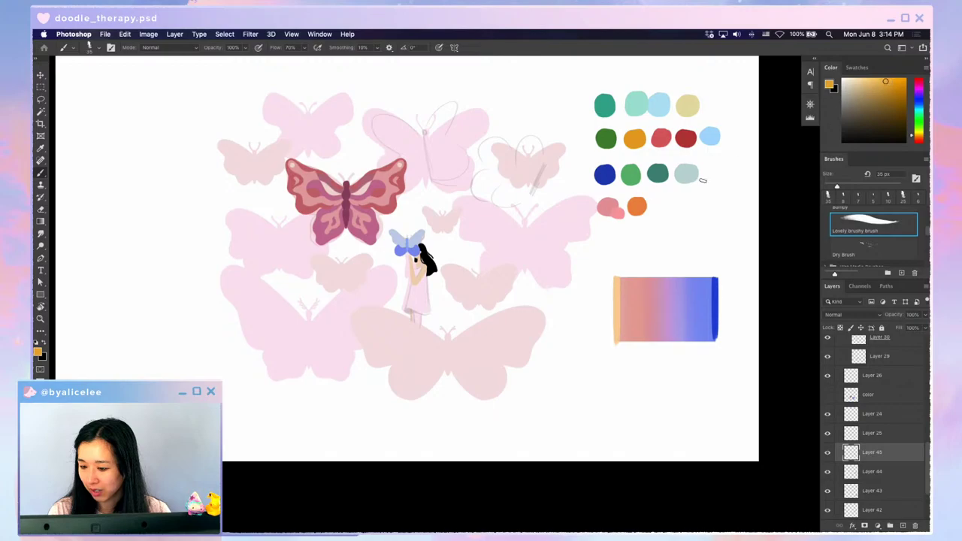
{"action": "mouse_move", "coordinate": [661, 200]}
{"action": "left_mouse_down"}
{"action": "mouse_move", "coordinate": [656, 211]}
{"action": "mouse_move", "coordinate": [664, 203]}
{"action": "left_mouse_up"}
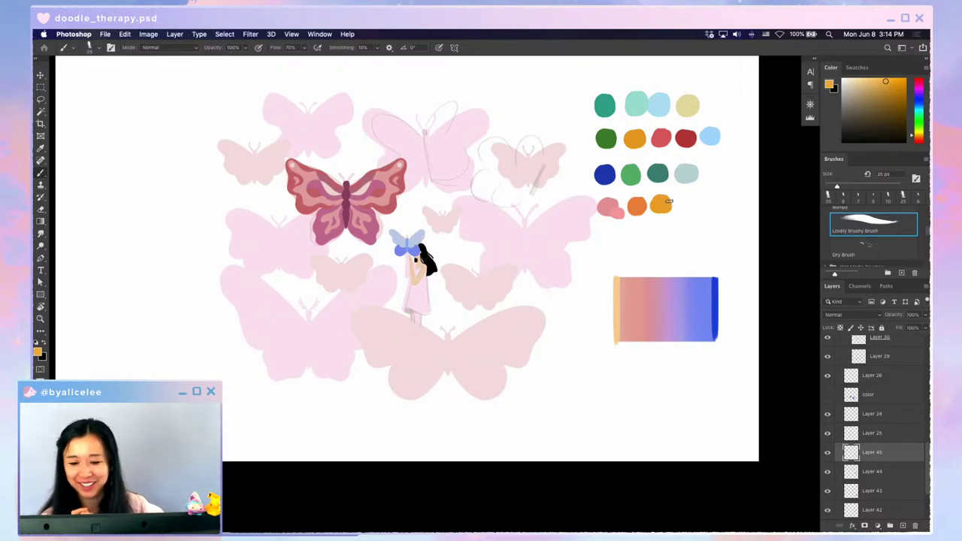
{"action": "key", "text": "v"}
{"action": "mouse_move", "coordinate": [668, 202]}
{"action": "left_mouse_down"}
{"action": "mouse_move", "coordinate": [715, 180]}
{"action": "mouse_move", "coordinate": [699, 199]}
{"action": "mouse_move", "coordinate": [711, 203]}
{"action": "left_mouse_up"}
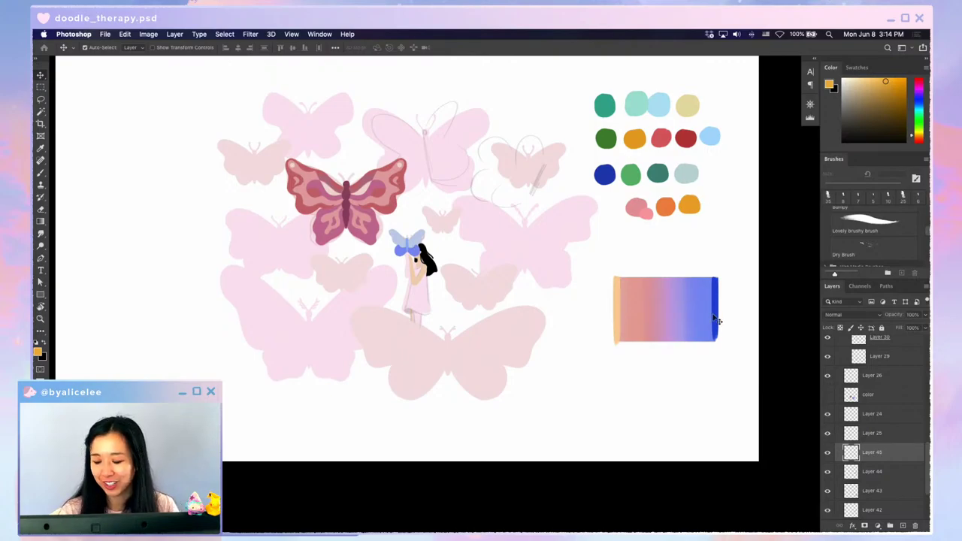
- Reposition the gradient swatch below the palette and move the third and fourth rows of dabs lower to space them out
{"action": "left_click_drag", "start_coordinate": [715, 319], "coordinate": [737, 307]}
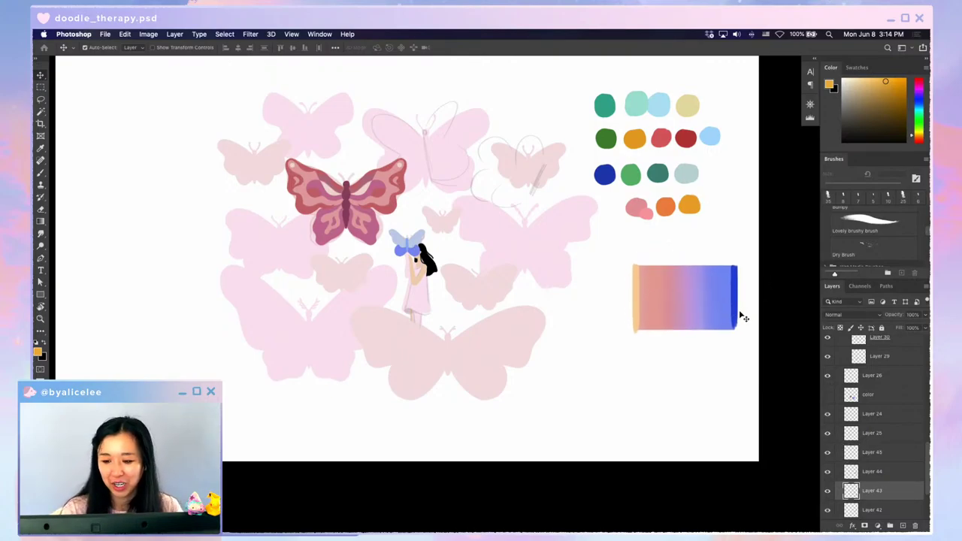
{"action": "scroll", "coordinate": [740, 322], "scroll_direction": "up", "scroll_amount": 2}
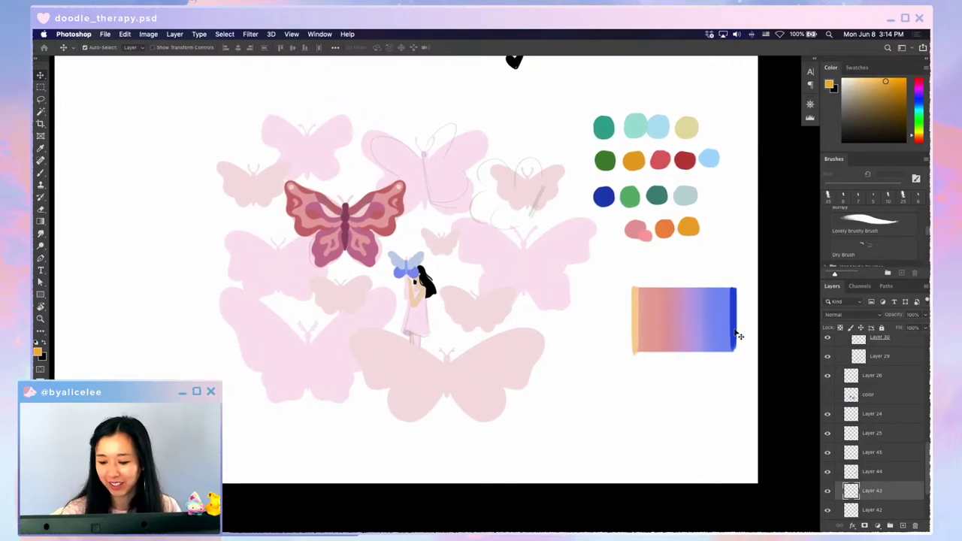
{"action": "left_click_drag", "start_coordinate": [675, 339], "coordinate": [648, 344]}
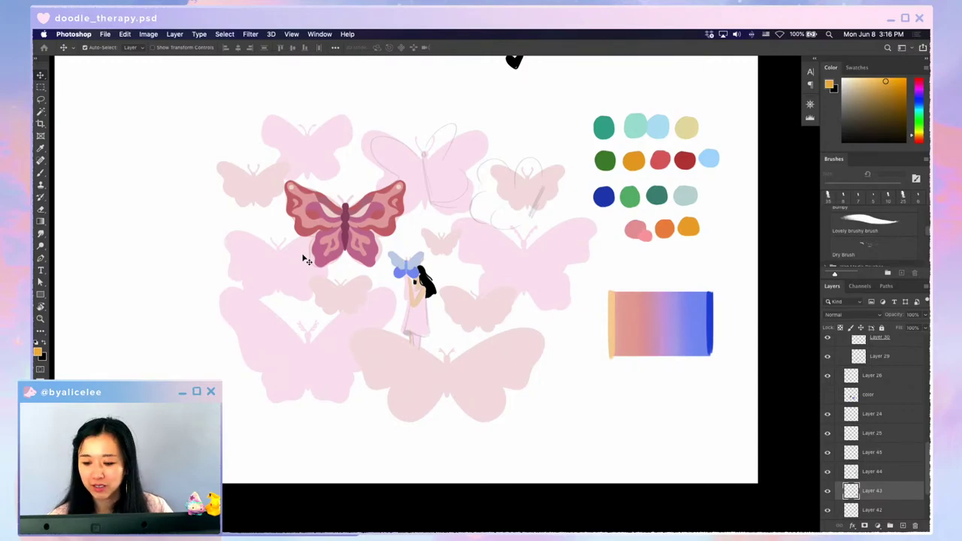
{"action": "left_click_drag", "start_coordinate": [691, 192], "coordinate": [693, 191]}
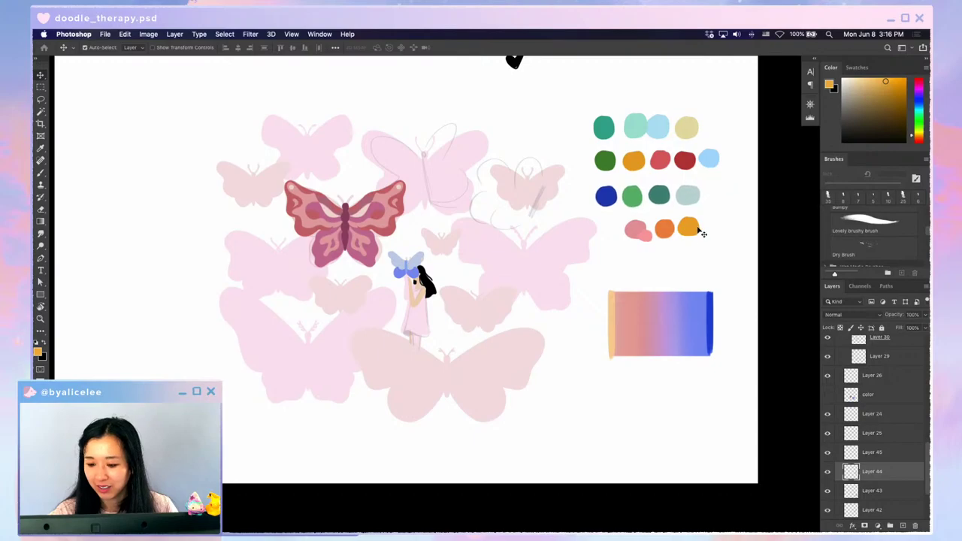
{"action": "left_click_drag", "start_coordinate": [692, 229], "coordinate": [691, 250]}
{"action": "left_click_drag", "start_coordinate": [689, 195], "coordinate": [689, 200]}
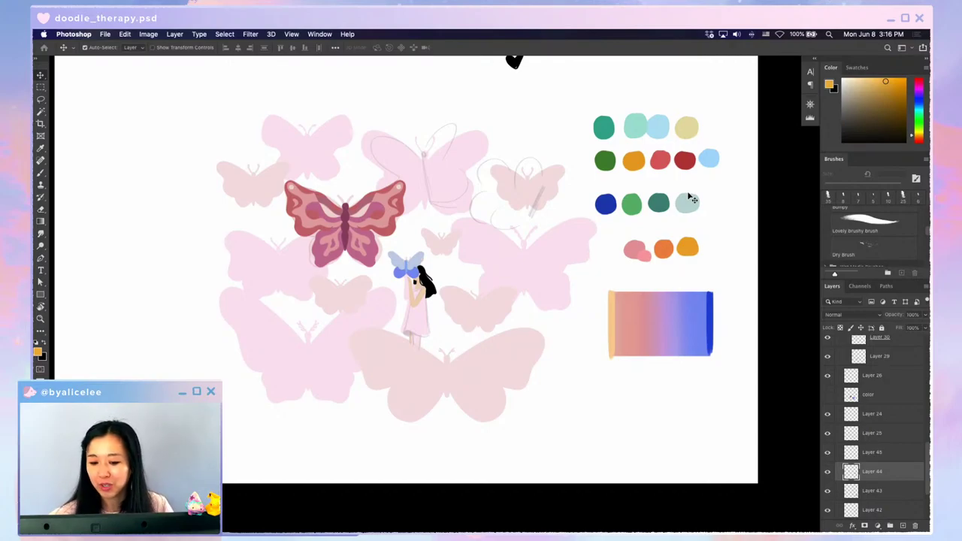
{"action": "scroll", "coordinate": [481, 263], "scroll_direction": "up", "scroll_amount": 2}
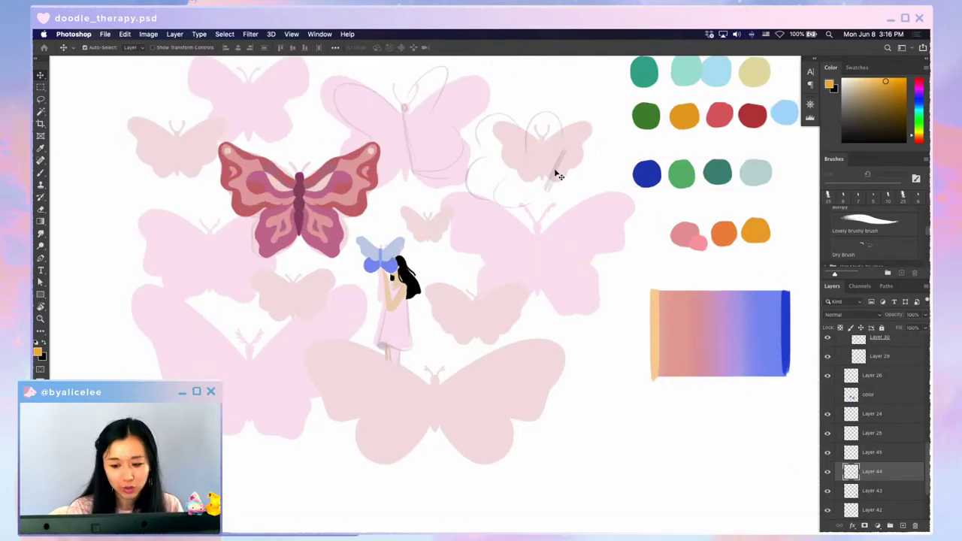
{"action": "mouse_move", "coordinate": [556, 173]}
{"action": "left_mouse_down"}
{"action": "mouse_move", "coordinate": [578, 148]}
{"action": "mouse_move", "coordinate": [550, 180]}
{"action": "mouse_move", "coordinate": [548, 162]}
{"action": "left_mouse_up"}
{"action": "key", "text": "super+z"}
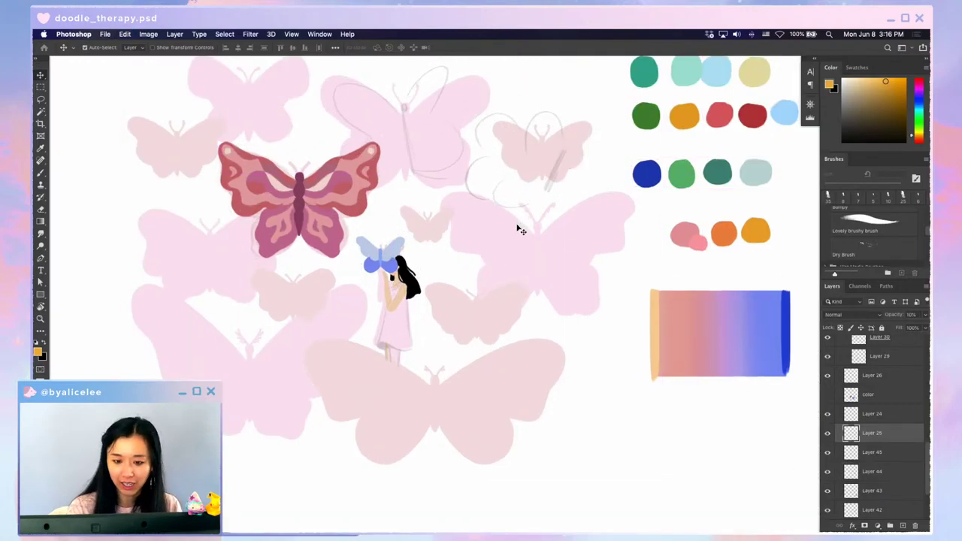
{"action": "scroll", "coordinate": [527, 235], "scroll_direction": "down", "scroll_amount": 3}
{"action": "scroll", "coordinate": [474, 331], "scroll_direction": "up", "scroll_amount": 1}
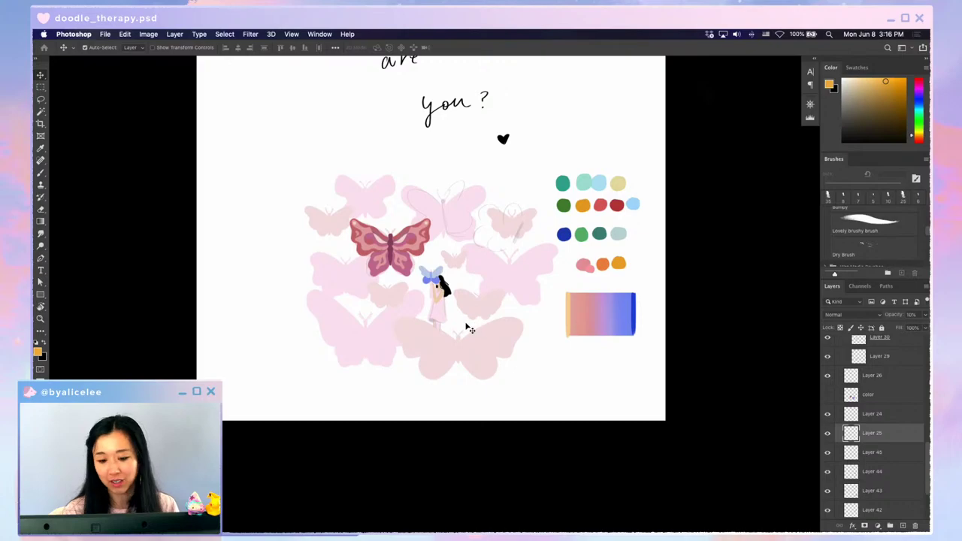
{"action": "scroll", "coordinate": [473, 316], "scroll_direction": "up", "scroll_amount": 1}
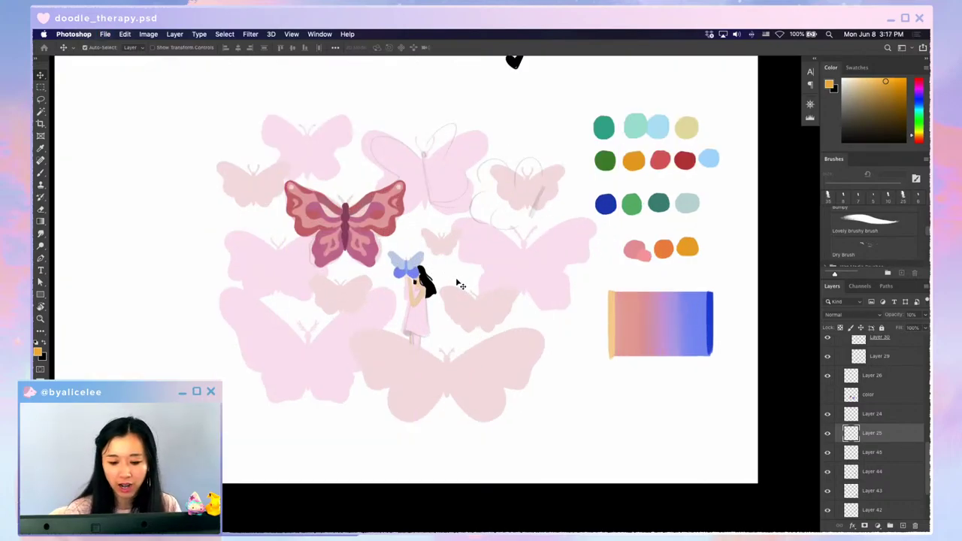
- Try to paint thin blue antennae on the small butterfly in front of the girl's face with a 7 px brush, sampling the butterfly's blue
{"action": "scroll", "coordinate": [436, 275], "scroll_direction": "up", "scroll_amount": 1}
{"action": "scroll", "coordinate": [451, 267], "scroll_direction": "left", "scroll_amount": 3}
{"action": "left_click", "coordinate": [431, 254]}
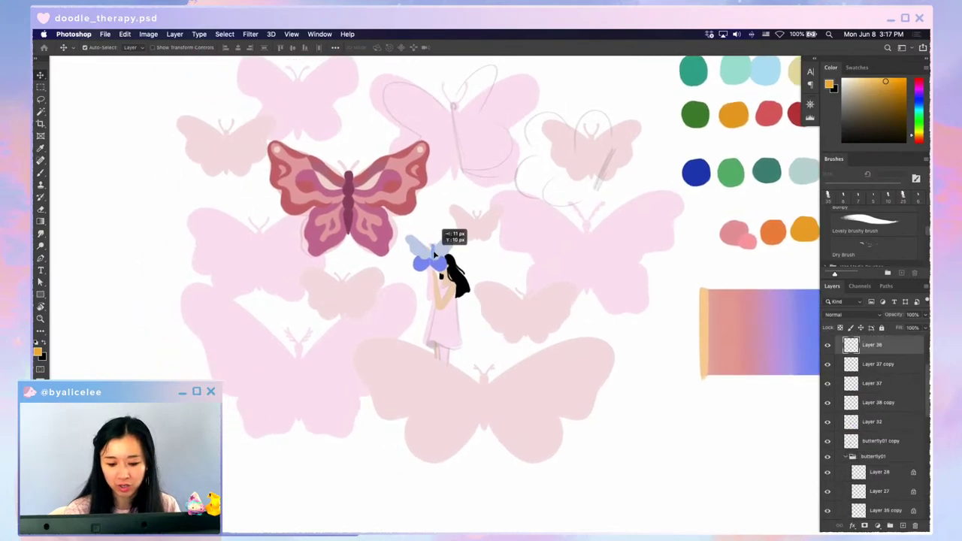
{"action": "key", "text": "super+plus"}
{"action": "key", "text": "i"}
{"action": "key", "text": "i"}
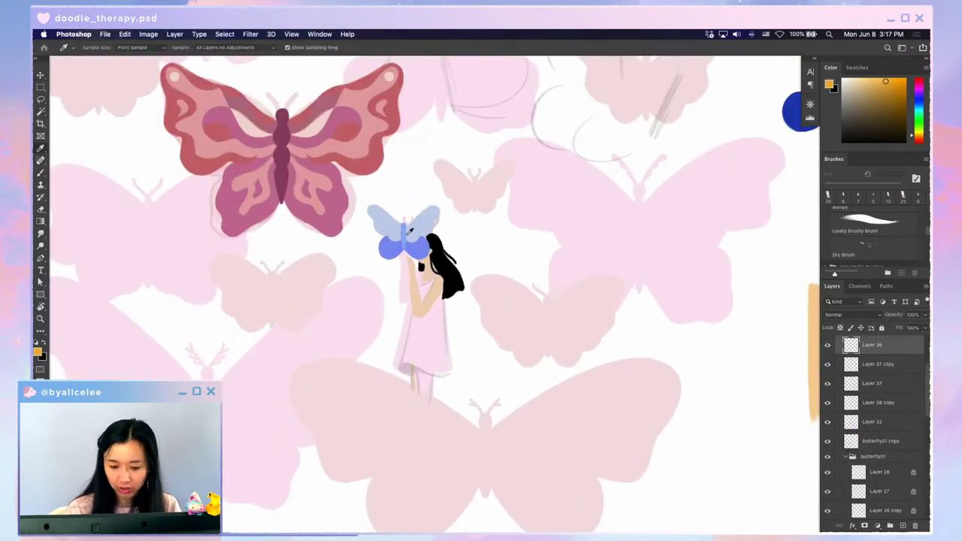
{"action": "left_click", "coordinate": [410, 235]}
{"action": "key", "text": "b"}
{"action": "key", "text": "bracketleft"}
{"action": "key", "text": "bracketleft"}
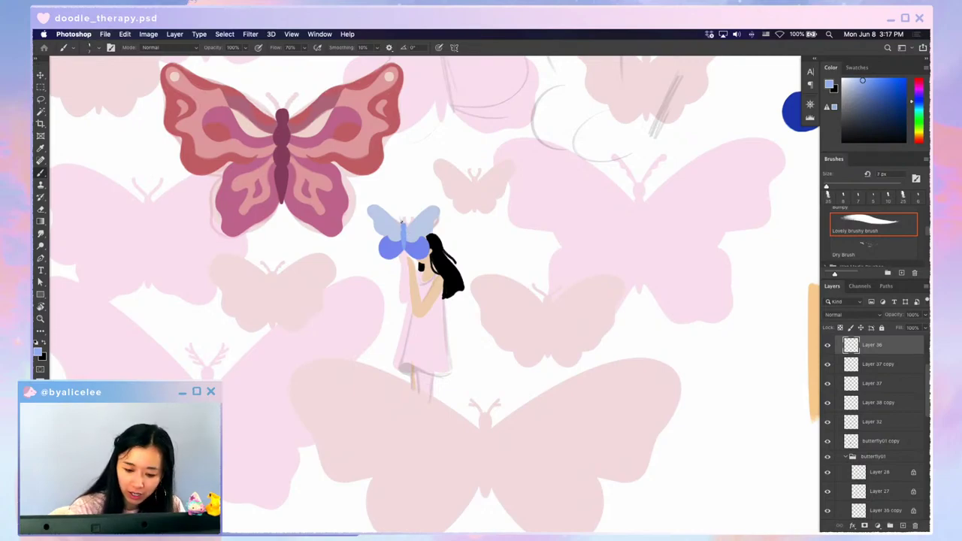
{"action": "left_click_drag", "start_coordinate": [400, 219], "coordinate": [403, 225]}
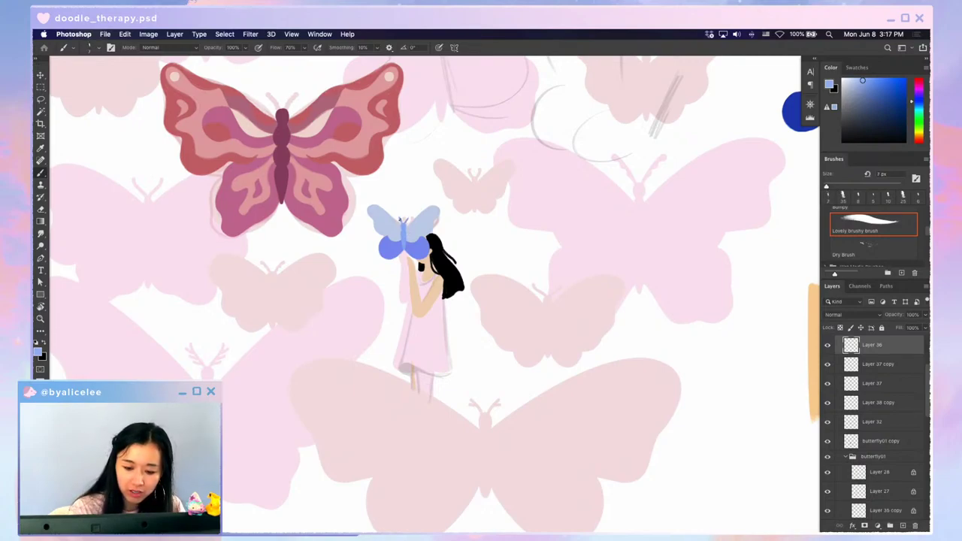
{"action": "key", "text": "e"}
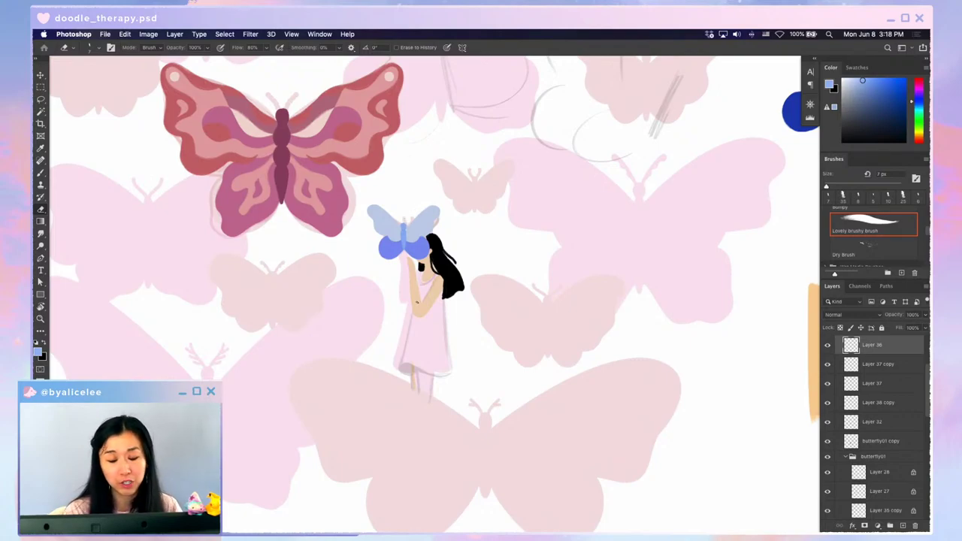
{"action": "scroll", "coordinate": [437, 265], "scroll_direction": "up", "scroll_amount": 5}
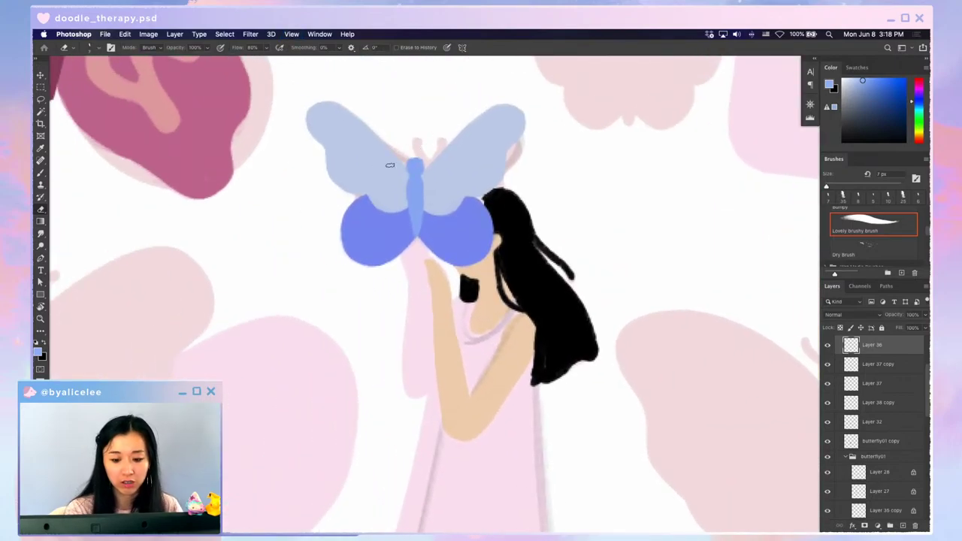
{"action": "key", "text": "super+minus"}
{"action": "key", "text": "super+minus"}
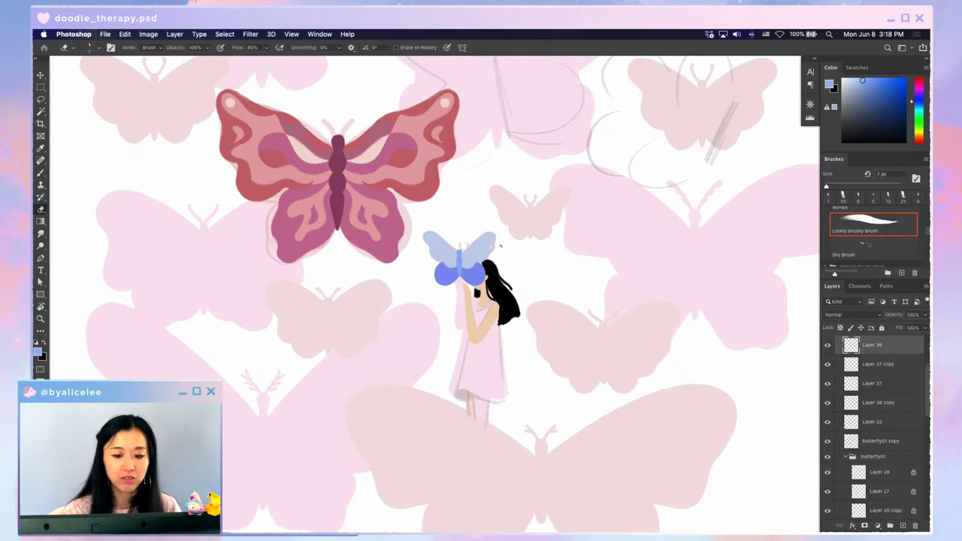
{"action": "key", "text": "v"}
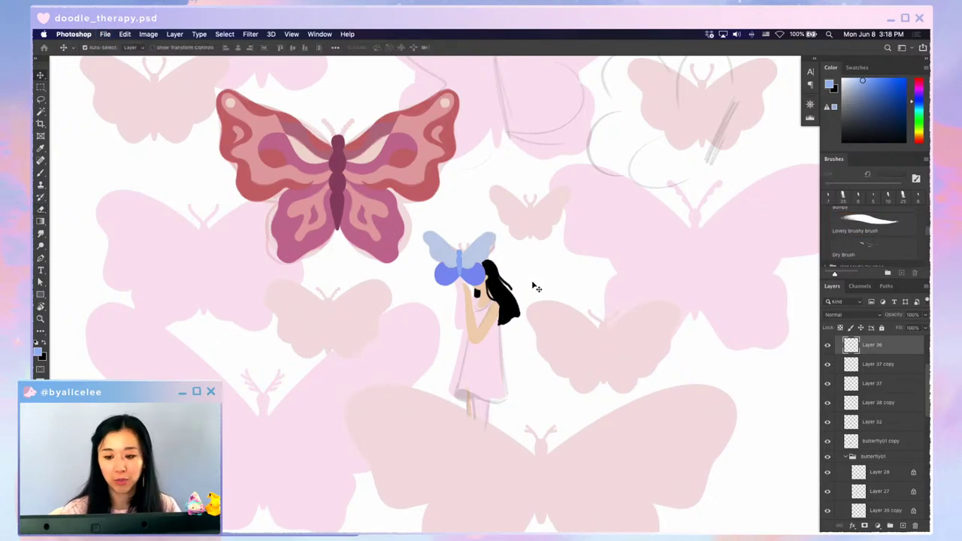
{"action": "left_click_drag", "start_coordinate": [533, 288], "coordinate": [499, 285]}
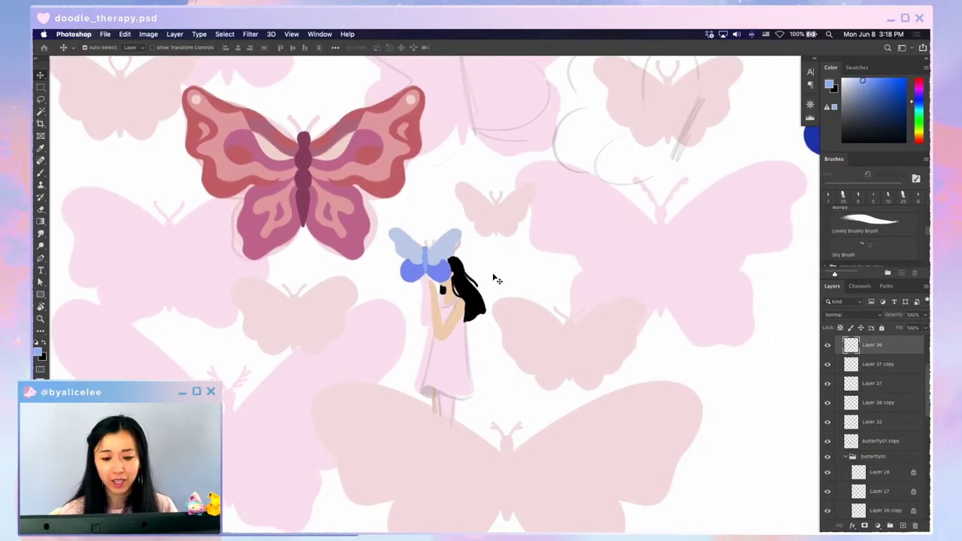
{"action": "left_click", "coordinate": [494, 276]}
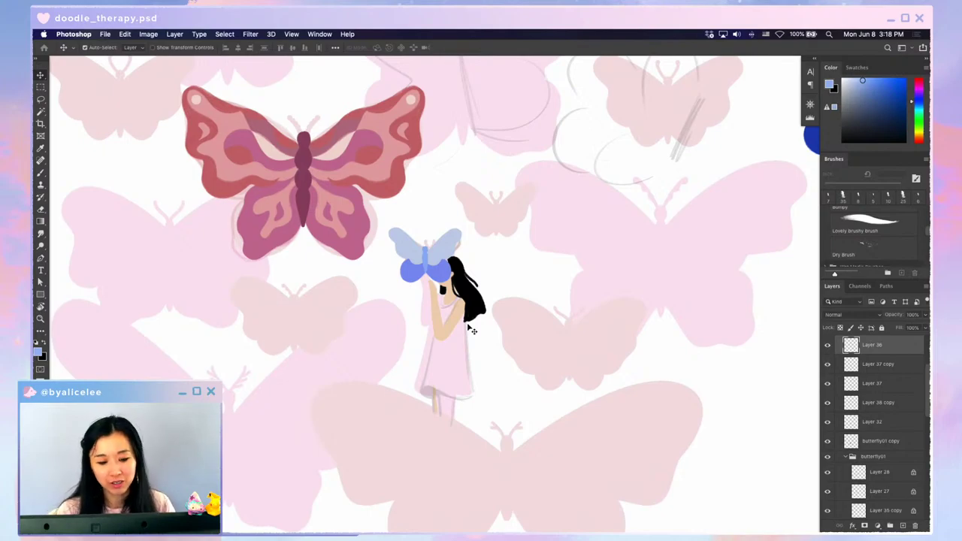
- Sample the red of the large butterfly and extend the right upper wing's lower border toward the body on the butterfly01 copy layer
{"action": "key", "text": "super+plus"}
{"action": "key", "text": "super+plus"}
{"action": "left_click_drag", "start_coordinate": [295, 136], "coordinate": [601, 326]}
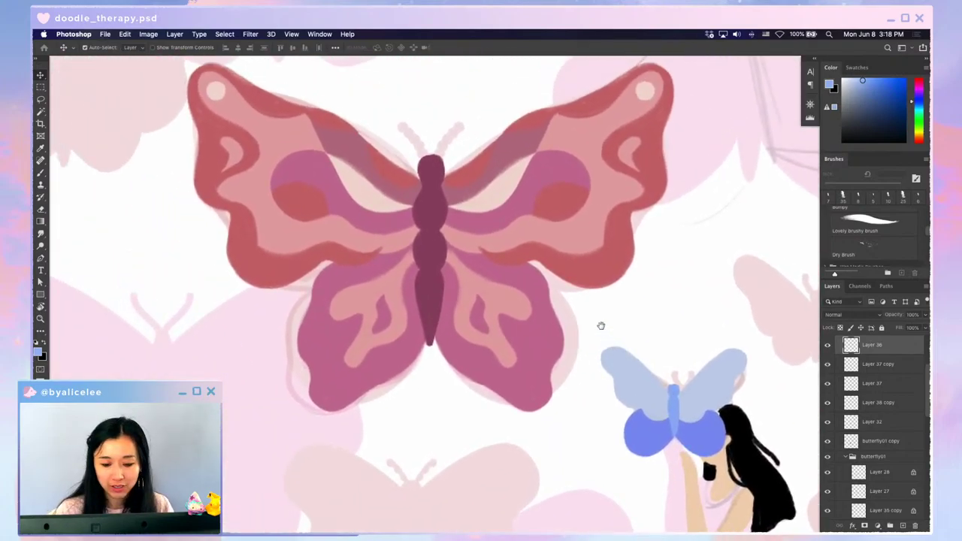
{"action": "left_click", "coordinate": [563, 268], "text": "ctrl"}
{"action": "key", "text": "i"}
{"action": "left_click", "coordinate": [569, 260]}
{"action": "key", "text": "b"}
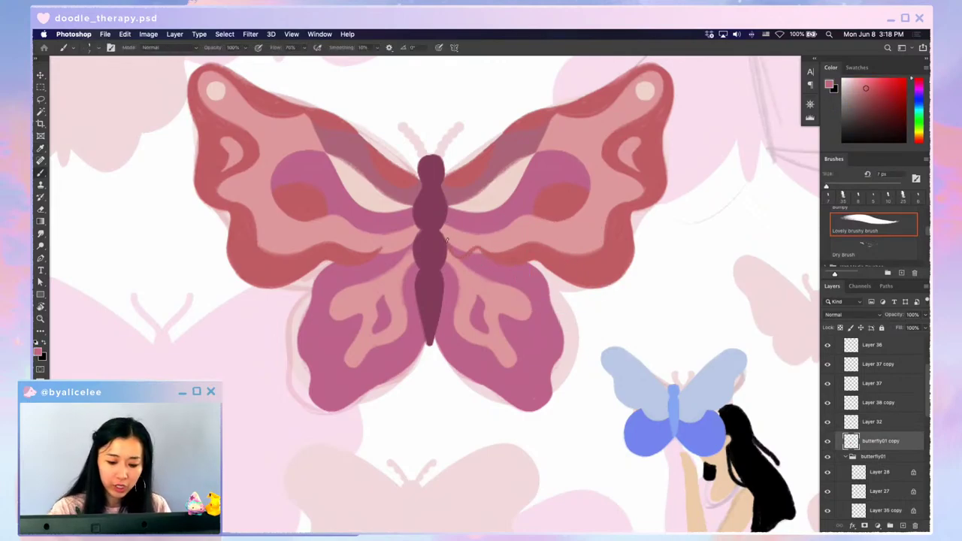
{"action": "mouse_move", "coordinate": [448, 243]}
{"action": "left_mouse_down"}
{"action": "mouse_move", "coordinate": [465, 255]}
{"action": "mouse_move", "coordinate": [471, 246]}
{"action": "left_mouse_up"}
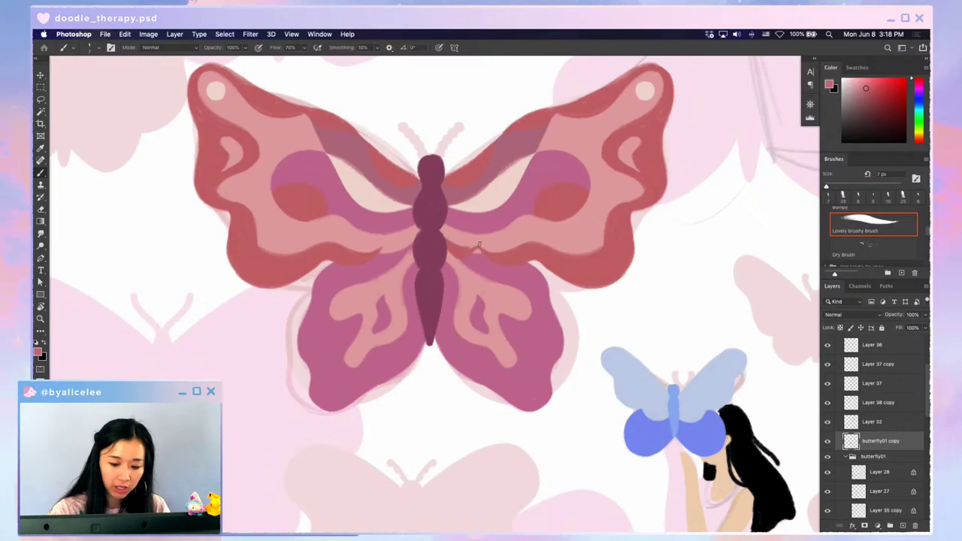
{"action": "key", "text": "r"}
{"action": "mouse_move", "coordinate": [638, 348]}
{"action": "left_mouse_down"}
{"action": "mouse_move", "coordinate": [497, 434]}
{"action": "mouse_move", "coordinate": [523, 277]}
{"action": "left_mouse_up"}
{"action": "key", "text": "b"}
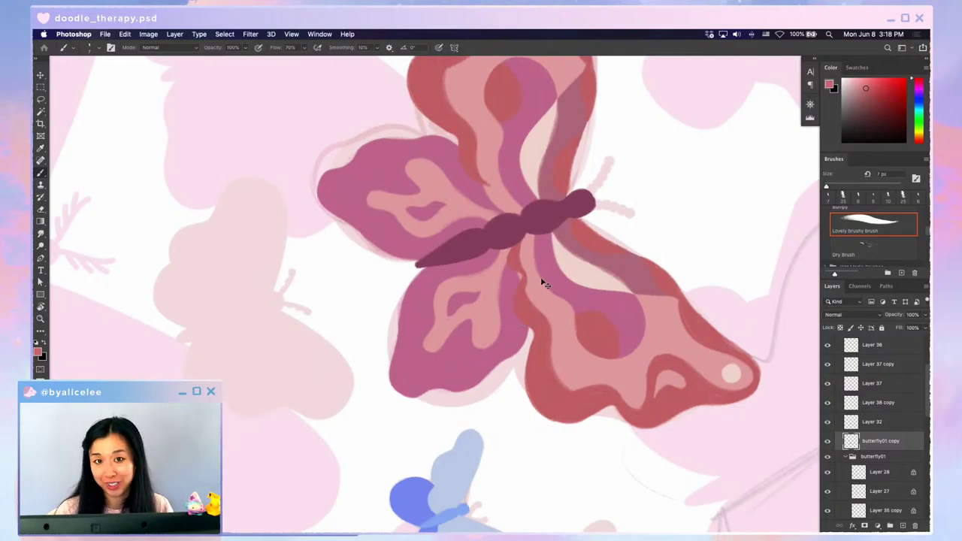
- Add a new layer directly below butterfly01 copy and sample a rose color from the right upper wing's spot
{"action": "key", "text": "Escape"}
{"action": "key", "text": "super+minus"}
{"action": "key", "text": "super+minus"}
{"action": "key", "text": "ctrl+plus"}
{"action": "key", "text": "ctrl+plus"}
{"action": "key", "text": "ctrl+plus"}
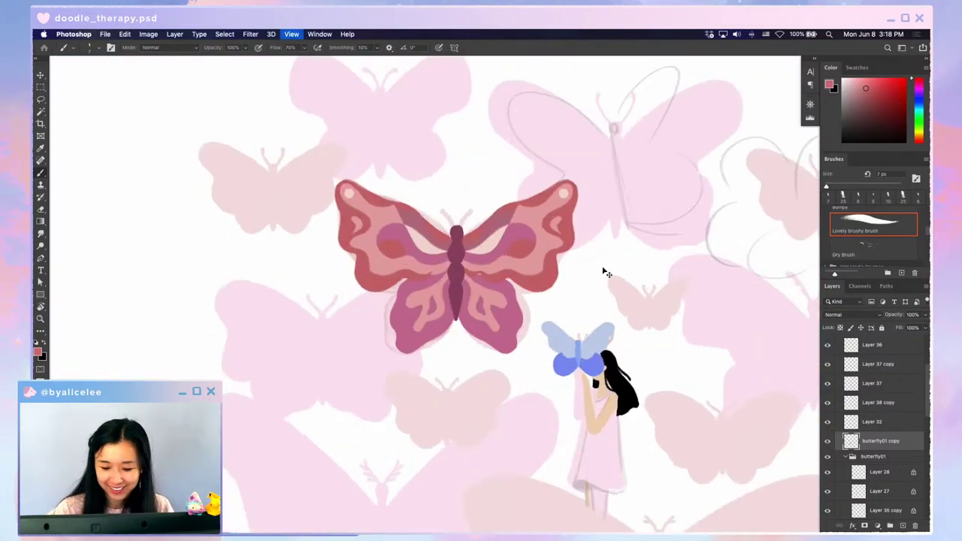
{"action": "key", "text": "ctrl+shift+n"}
{"action": "key", "text": "Return"}
{"action": "key", "text": "ctrl+bracketleft"}
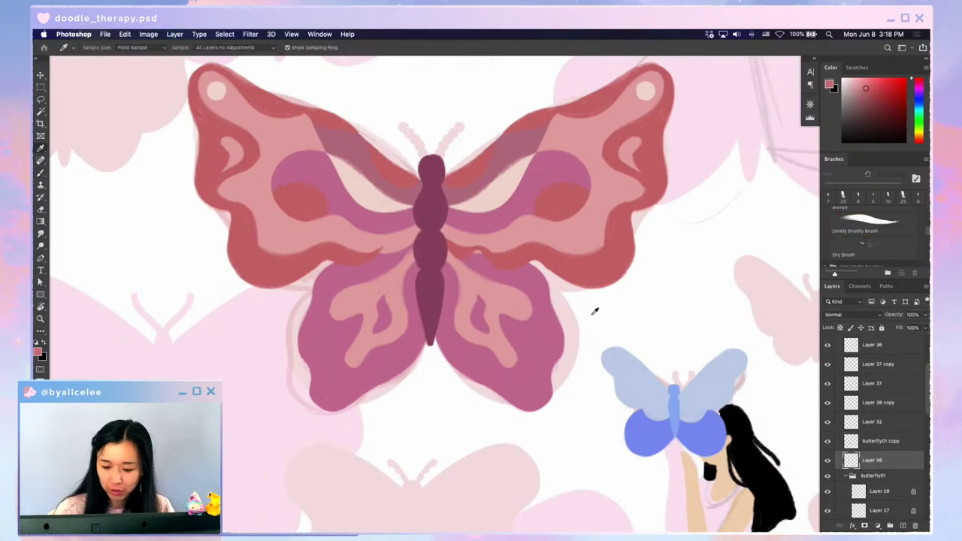
{"action": "left_click", "coordinate": [556, 187], "text": "alt"}
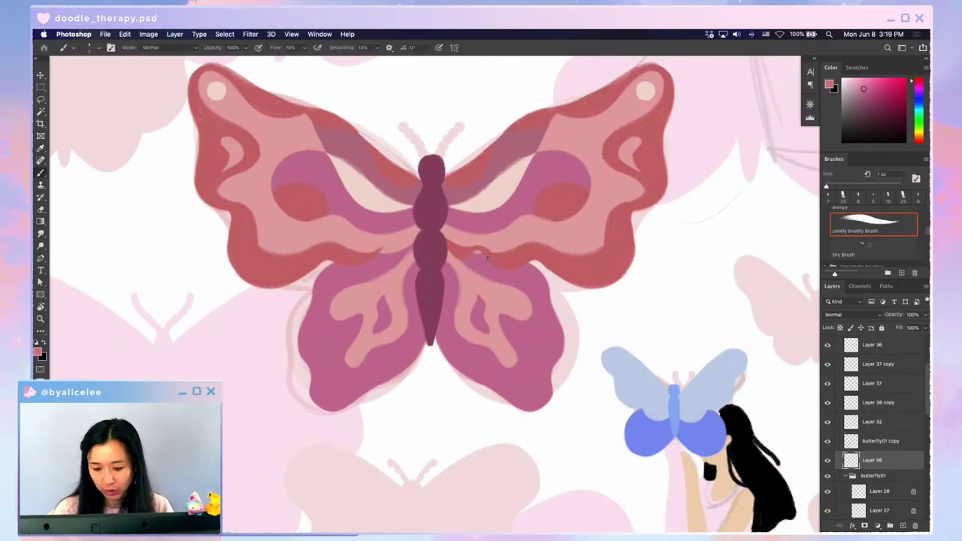
{"action": "key", "text": "ctrl+minus"}
{"action": "key", "text": "ctrl+minus"}
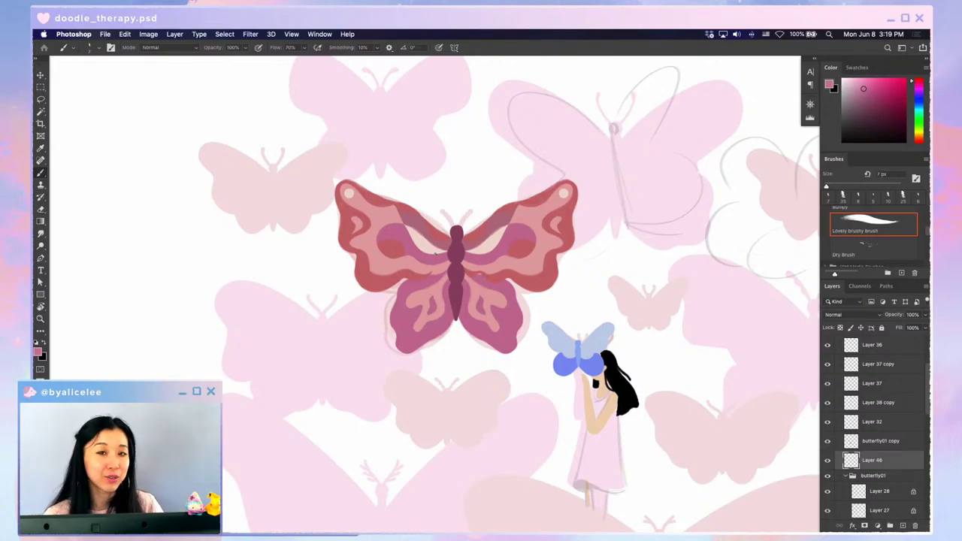
{"action": "key", "text": "super+plus"}
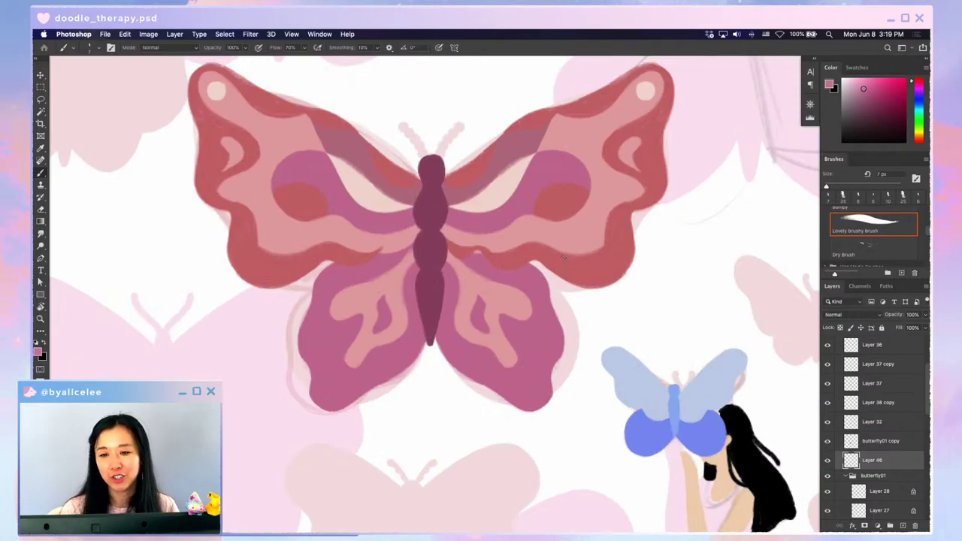
- Try to erase along the mauve band on the large butterfly's left upper wing, working on Layer 27
{"action": "scroll", "coordinate": [565, 262], "scroll_direction": "up", "scroll_amount": 3}
{"action": "scroll", "coordinate": [566, 261], "scroll_direction": "left", "scroll_amount": 1}
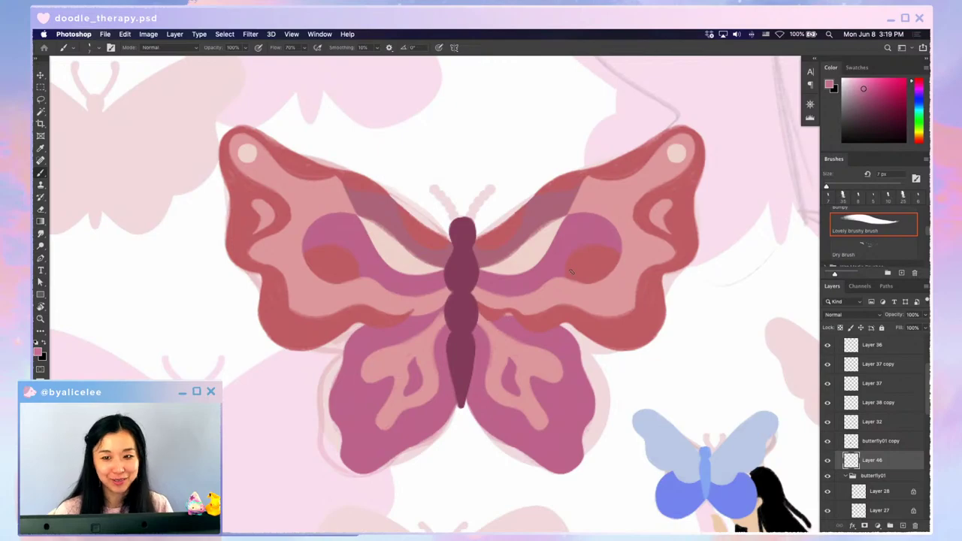
{"action": "key", "text": "e"}
{"action": "left_click", "coordinate": [351, 190], "text": "super"}
{"action": "left_click_drag", "start_coordinate": [340, 179], "coordinate": [348, 197]}
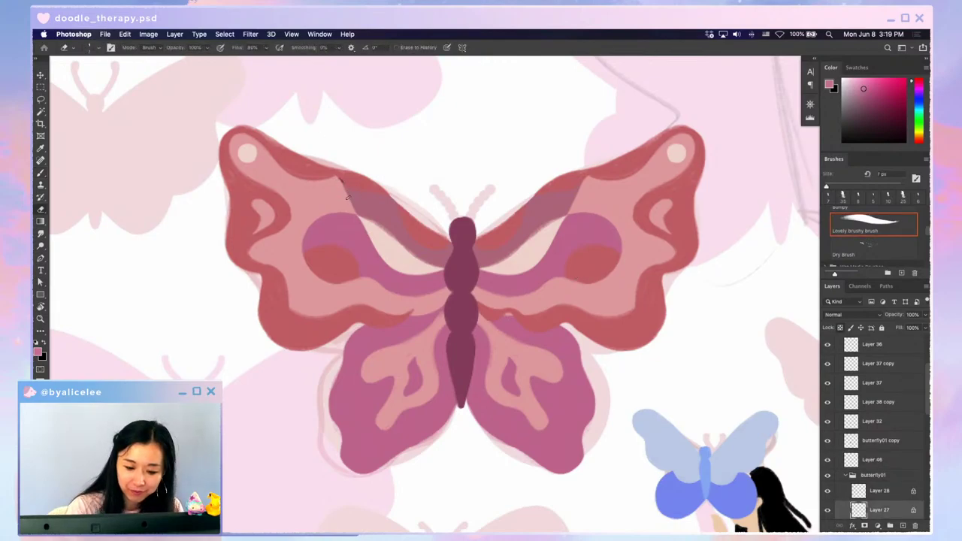
{"action": "key", "text": "super+z"}
- Add a new layer for the pink butterfly above and right of the painted one and sample the second palette row's dark red
{"action": "key", "text": "super+minus"}
{"action": "key", "text": "super+minus"}
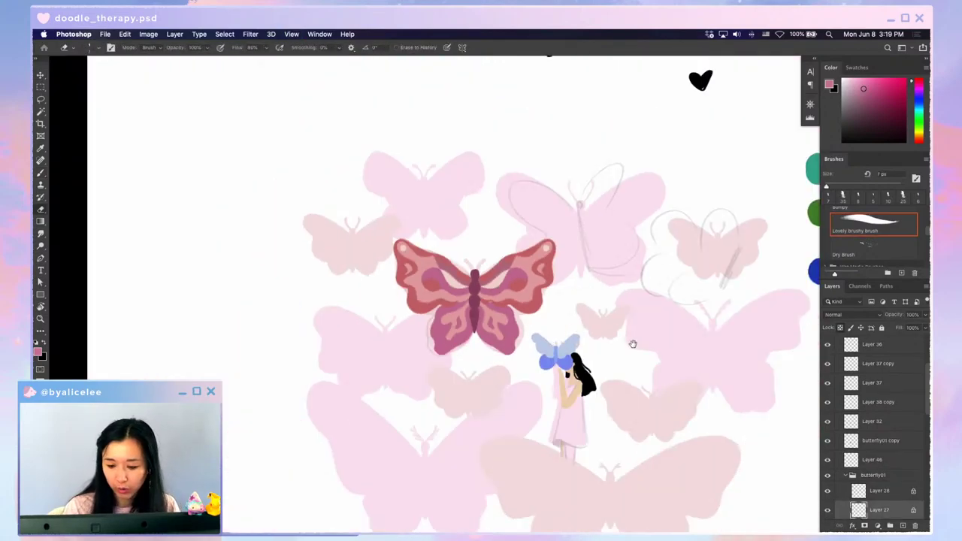
{"action": "left_click_drag", "start_coordinate": [627, 343], "coordinate": [567, 282]}
{"action": "key", "text": "super+plus"}
{"action": "left_click_drag", "start_coordinate": [621, 321], "coordinate": [546, 351]}
{"action": "left_click_drag", "start_coordinate": [619, 223], "coordinate": [600, 346]}
{"action": "key", "text": "v"}
{"action": "left_click_drag", "start_coordinate": [447, 214], "coordinate": [449, 208]}
{"action": "key", "text": "super+z"}
{"action": "key", "text": "Return"}
{"action": "key", "text": "i"}
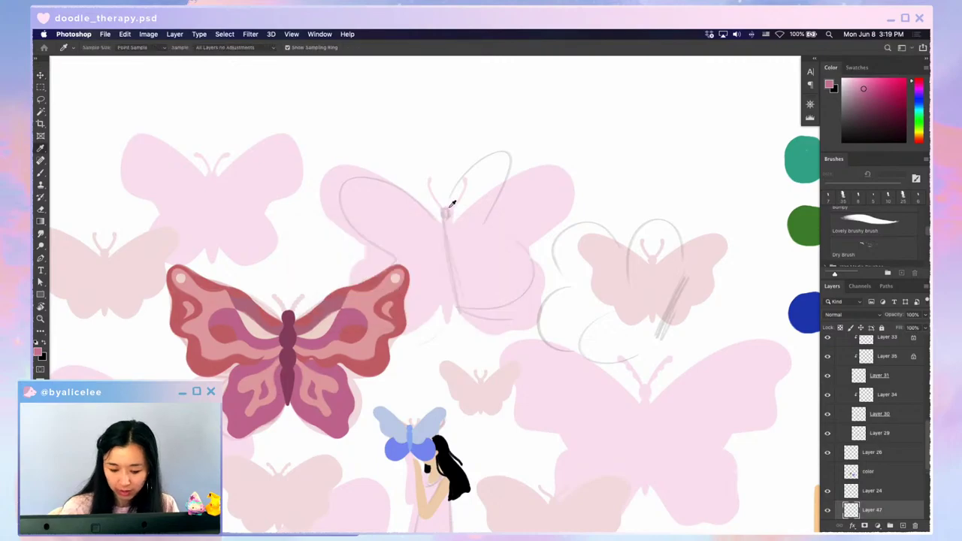
{"action": "key", "text": "super+minus"}
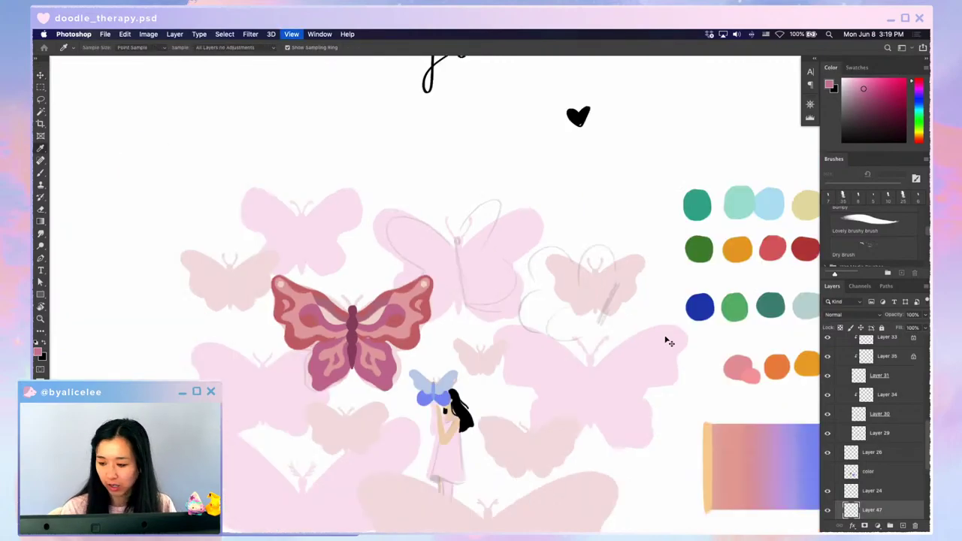
{"action": "left_click", "coordinate": [806, 247]}
{"action": "key", "text": "super+equal"}
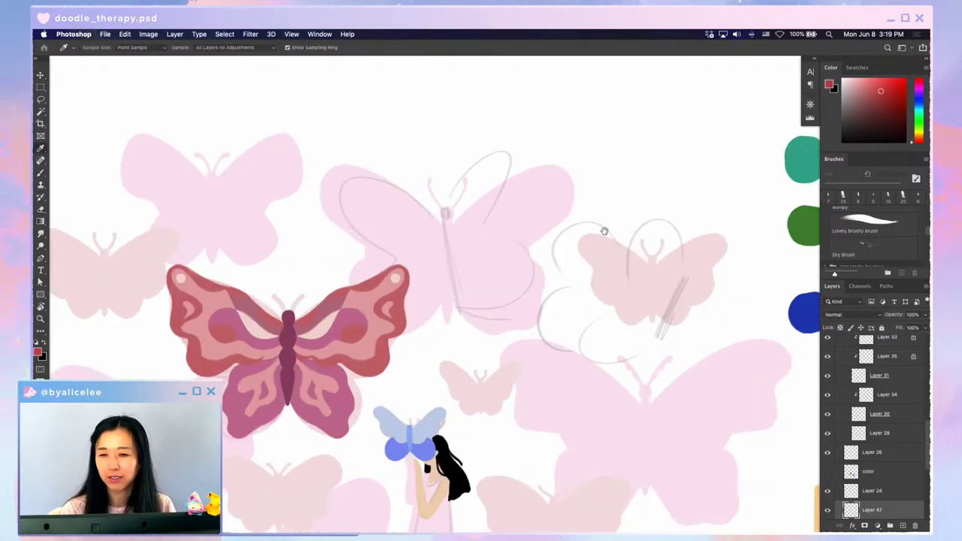
- Paint the butterfly's round head and upper body segment in dark red with the 7 px Lovely brushy Brush
{"action": "key", "text": "b"}
{"action": "left_click_drag", "start_coordinate": [446, 215], "coordinate": [446, 215]}
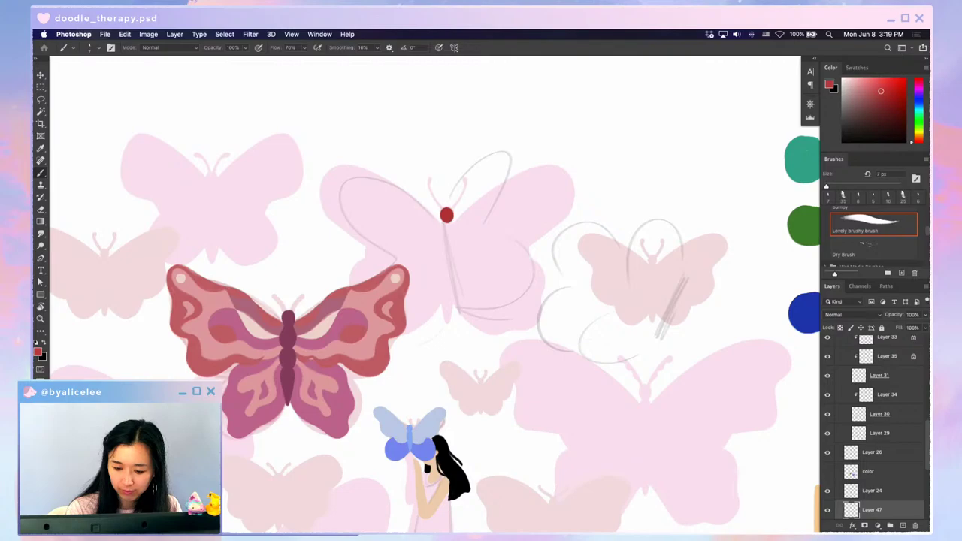
{"action": "left_click_drag", "start_coordinate": [444, 226], "coordinate": [448, 239]}
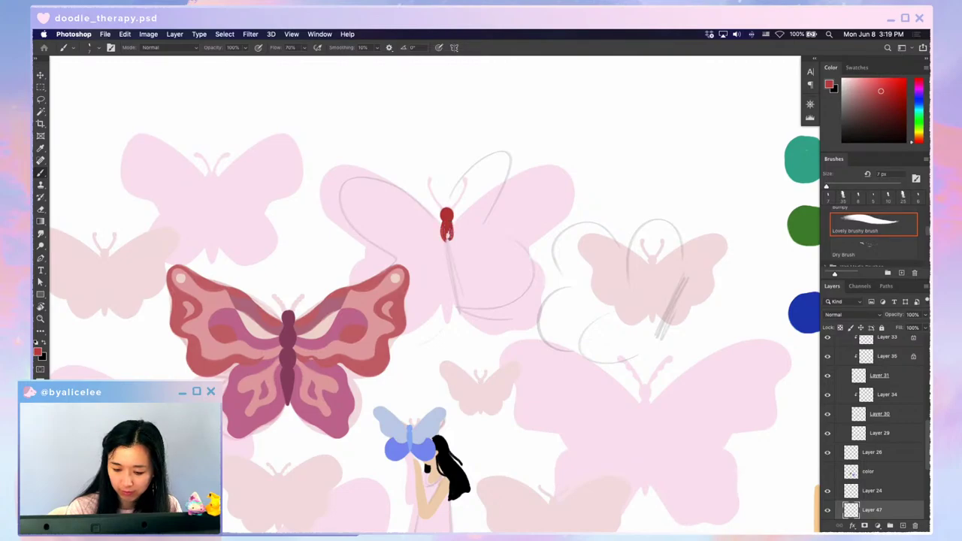
{"action": "key", "text": "super+plus"}
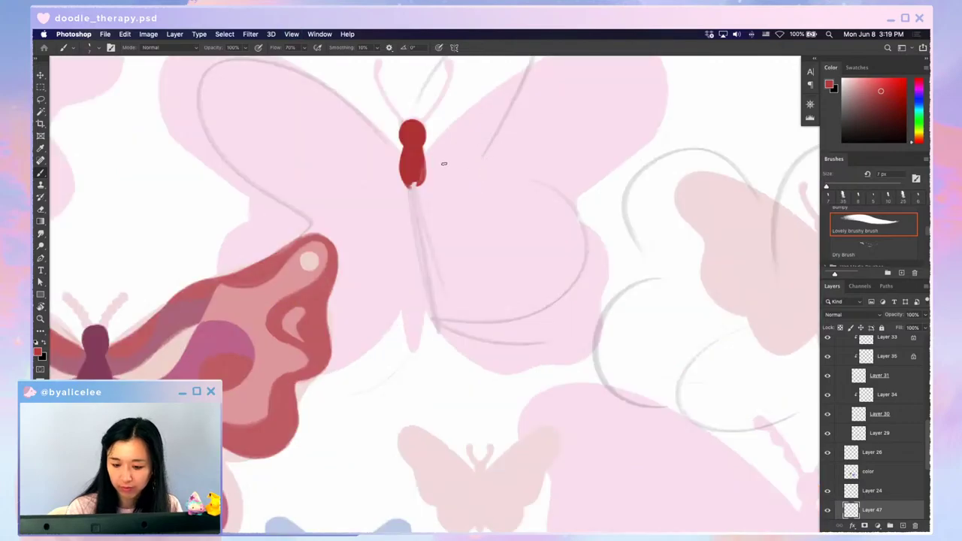
{"action": "mouse_move", "coordinate": [423, 158]}
{"action": "left_mouse_down"}
{"action": "mouse_move", "coordinate": [423, 181]}
{"action": "mouse_move", "coordinate": [409, 187]}
{"action": "left_mouse_up"}
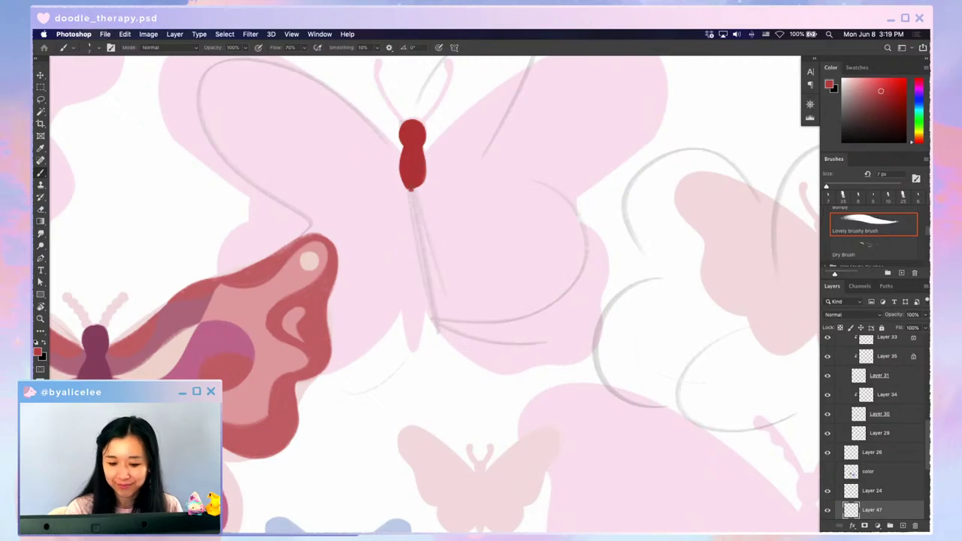
- Paint the left half of the lower body in dark red, with a rounded segment and a long abdomen tapering to the tail
{"action": "mouse_move", "coordinate": [409, 188]}
{"action": "left_mouse_down"}
{"action": "mouse_move", "coordinate": [405, 231]}
{"action": "mouse_move", "coordinate": [399, 221]}
{"action": "mouse_move", "coordinate": [405, 235]}
{"action": "mouse_move", "coordinate": [413, 225]}
{"action": "mouse_move", "coordinate": [410, 348]}
{"action": "left_mouse_up"}
{"action": "mouse_move", "coordinate": [408, 224]}
{"action": "left_mouse_down"}
{"action": "mouse_move", "coordinate": [400, 249]}
{"action": "mouse_move", "coordinate": [410, 326]}
{"action": "left_mouse_up"}
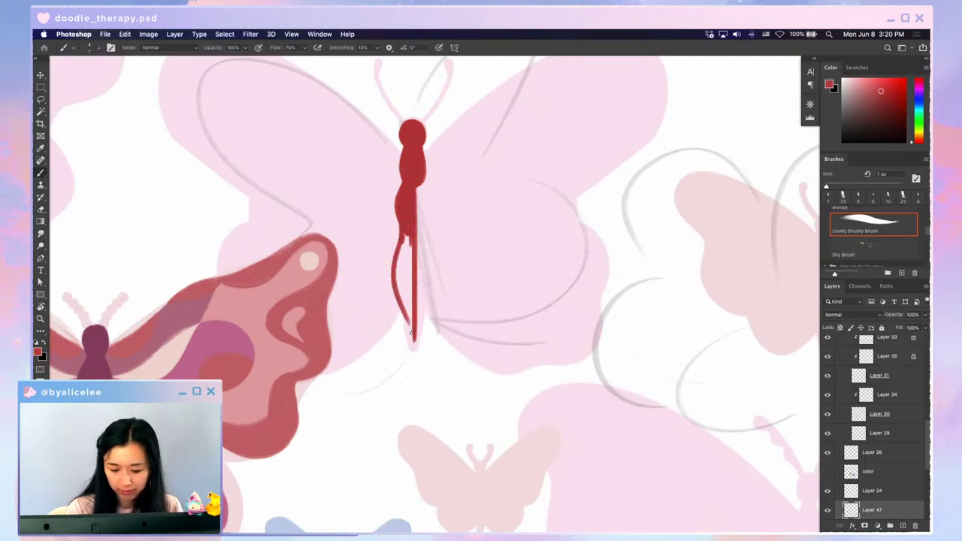
{"action": "key", "text": "ctrl+z"}
{"action": "left_click_drag", "start_coordinate": [405, 228], "coordinate": [409, 340]}
{"action": "key", "text": "super+z"}
{"action": "left_click_drag", "start_coordinate": [398, 222], "coordinate": [407, 300]}
{"action": "left_click_drag", "start_coordinate": [400, 240], "coordinate": [413, 331]}
{"action": "mouse_move", "coordinate": [404, 297]}
{"action": "left_mouse_down"}
{"action": "mouse_move", "coordinate": [405, 218]}
{"action": "mouse_move", "coordinate": [411, 288]}
{"action": "mouse_move", "coordinate": [393, 225]}
{"action": "mouse_move", "coordinate": [390, 241]}
{"action": "mouse_move", "coordinate": [396, 167]}
{"action": "left_mouse_up"}
- Erase the right half of the head and upper body along the center line, and fill in the abdomen's left half to its tip
{"action": "key", "text": "e"}
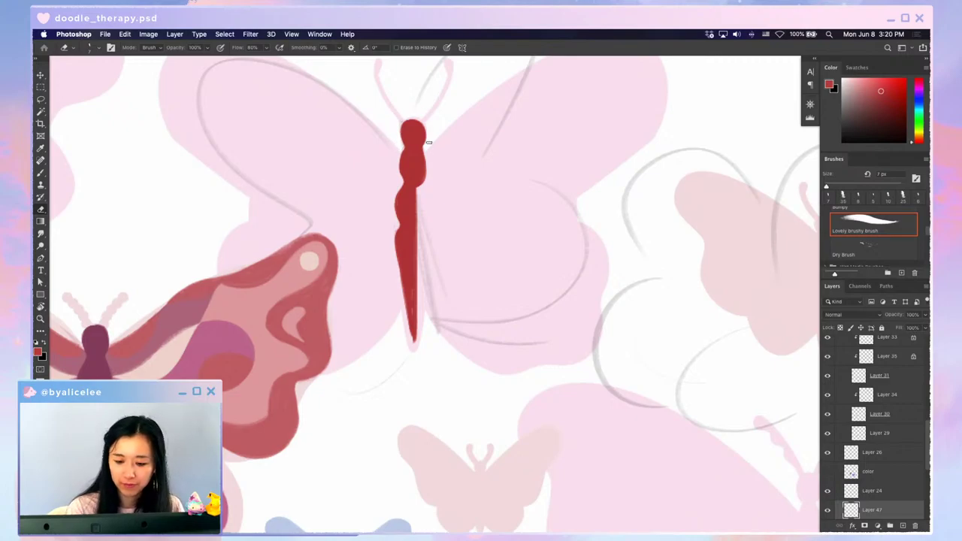
{"action": "mouse_move", "coordinate": [419, 110]}
{"action": "left_mouse_down"}
{"action": "mouse_move", "coordinate": [427, 262]}
{"action": "mouse_move", "coordinate": [423, 108]}
{"action": "mouse_move", "coordinate": [425, 176]}
{"action": "left_mouse_up"}
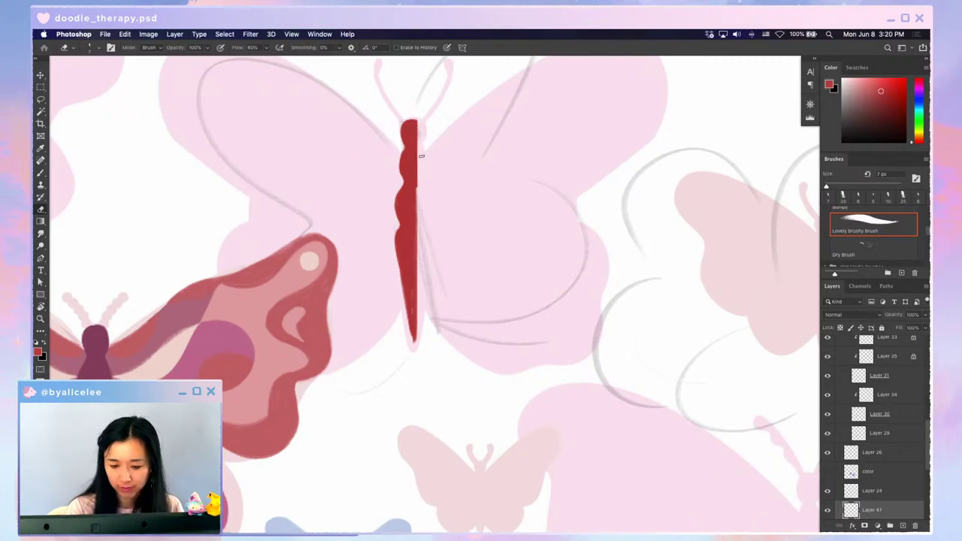
{"action": "key", "text": "b"}
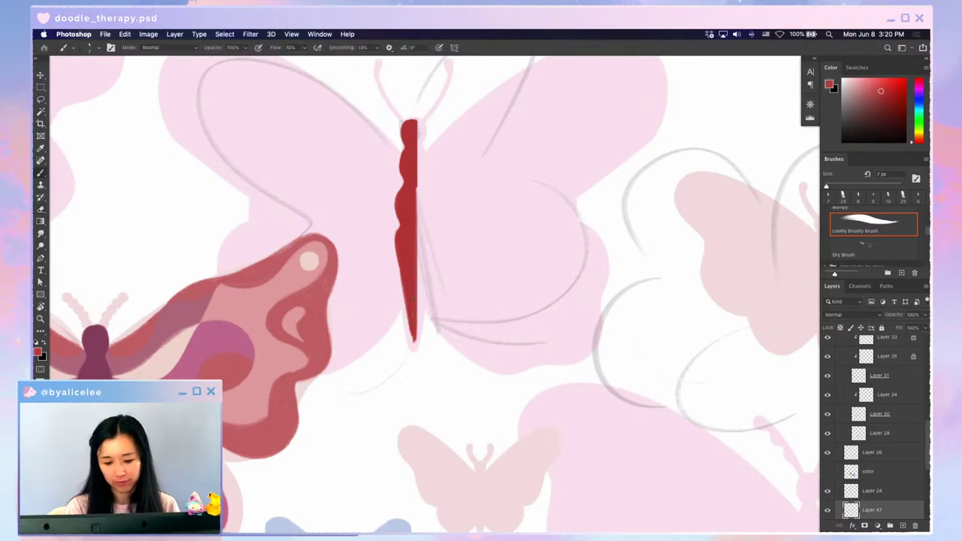
{"action": "left_click_drag", "start_coordinate": [393, 243], "coordinate": [407, 320]}
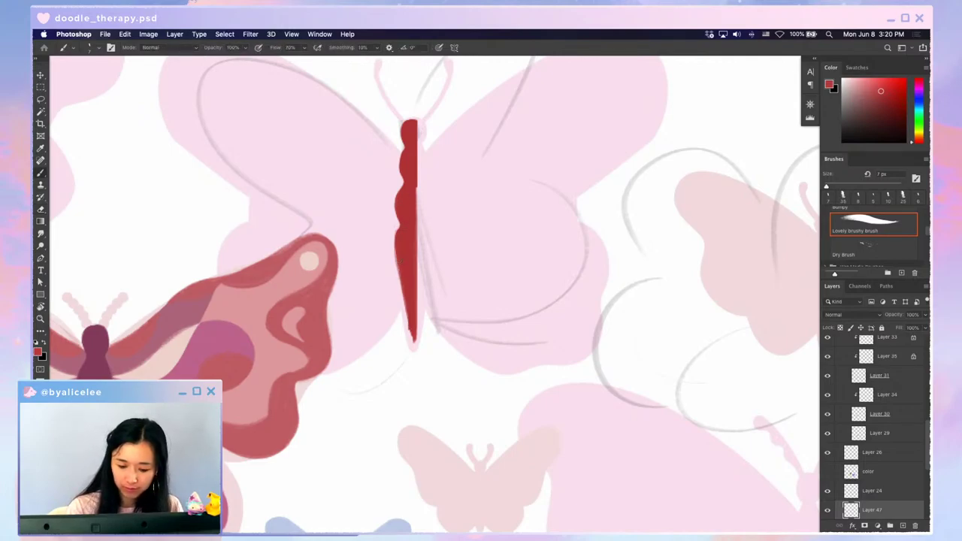
{"action": "left_click_drag", "start_coordinate": [399, 275], "coordinate": [411, 334]}
{"action": "left_click_drag", "start_coordinate": [402, 295], "coordinate": [413, 349]}
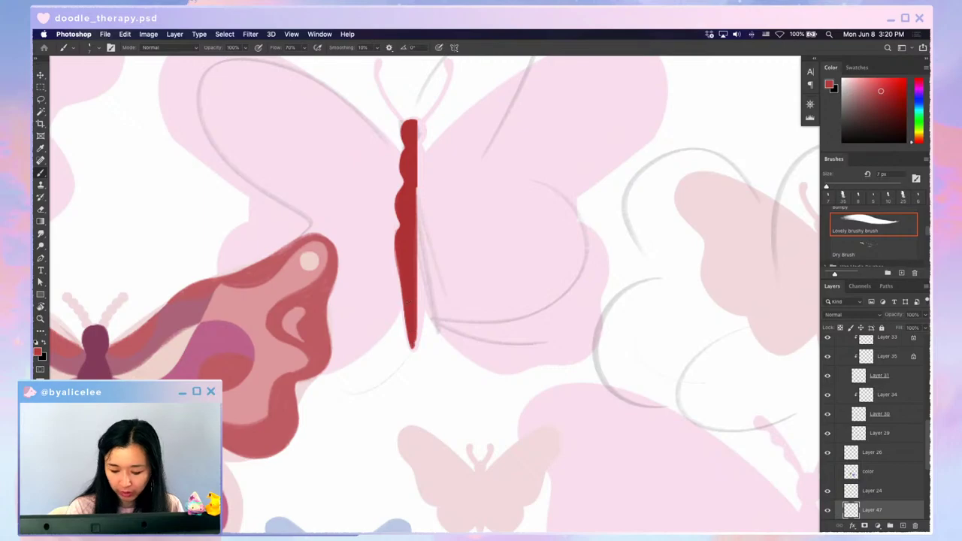
{"action": "key", "text": "e"}
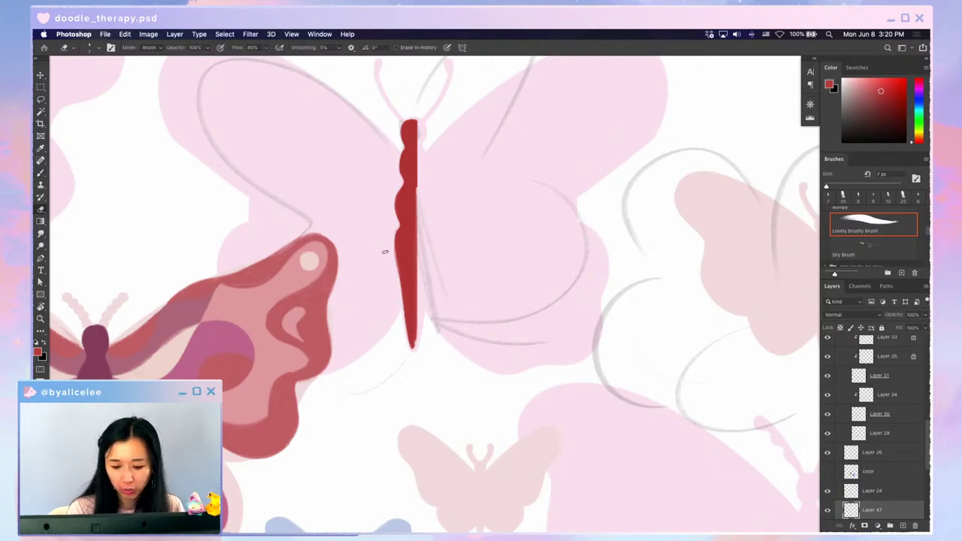
- Duplicate the half-body layer, flip the copy horizontally and align it against the original to form a symmetrical body
{"action": "key", "text": "super+minus"}
{"action": "key", "text": "super+minus"}
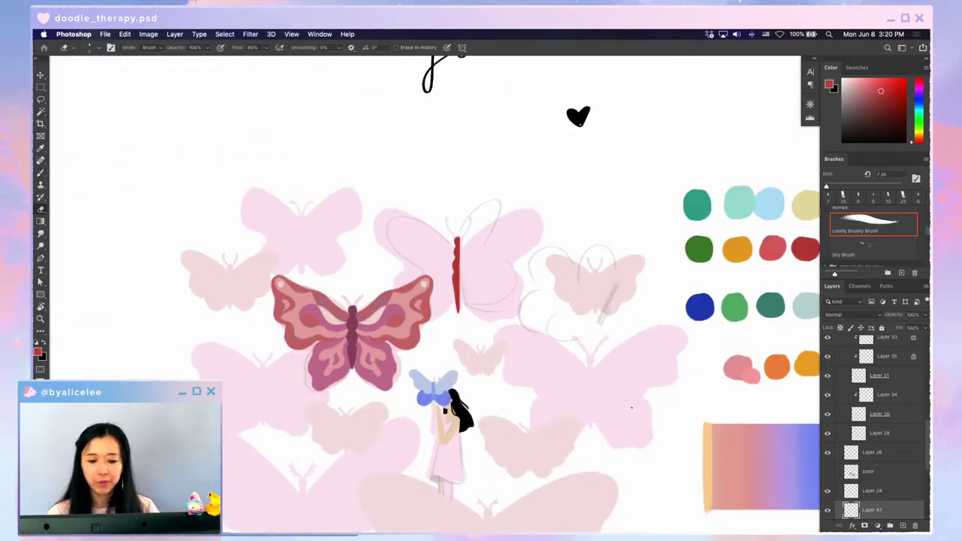
{"action": "left_click_drag", "start_coordinate": [651, 418], "coordinate": [685, 378]}
{"action": "key", "text": "v"}
{"action": "key", "text": "super+z"}
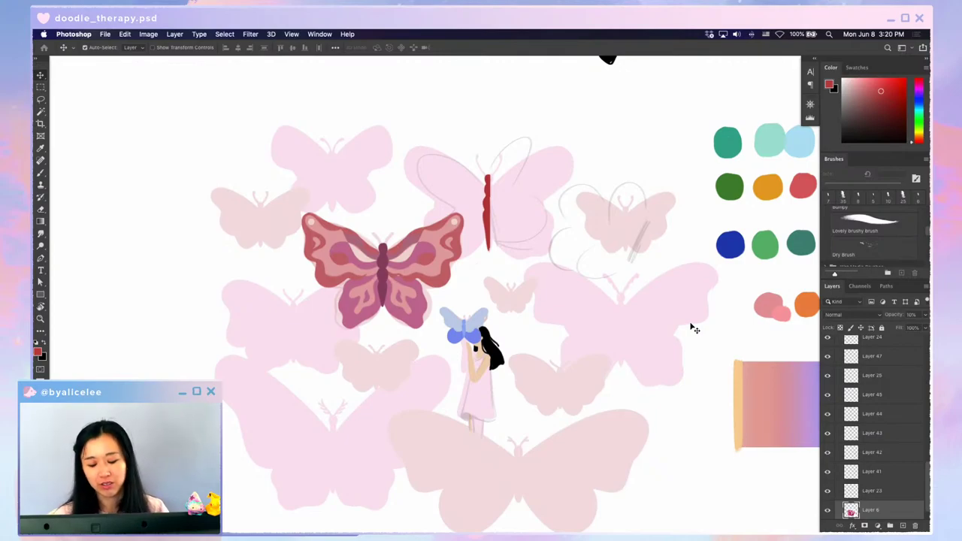
{"action": "left_click", "coordinate": [488, 227]}
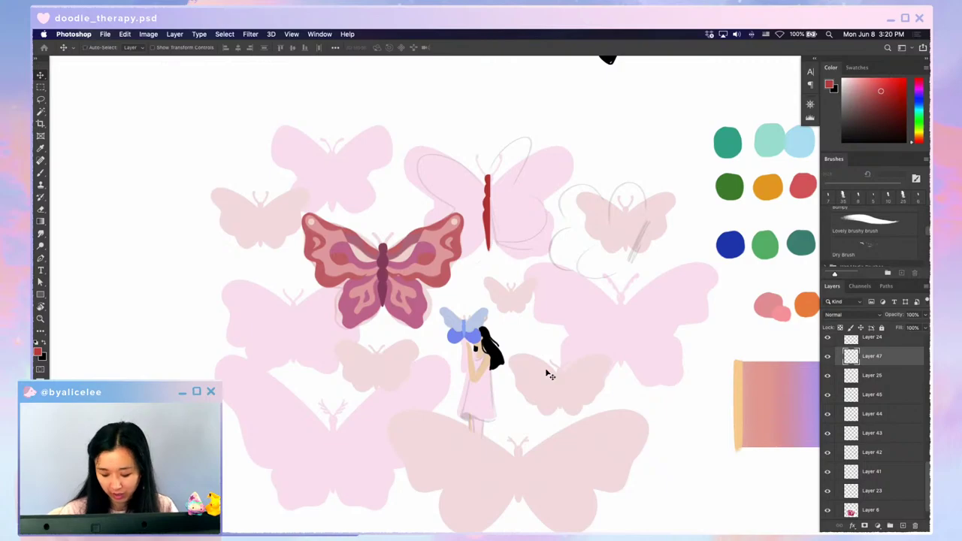
{"action": "key", "text": "super+j"}
{"action": "key", "text": "super+t"}
{"action": "left_click_drag", "start_coordinate": [489, 220], "coordinate": [496, 219]}
{"action": "key", "text": "Left"}
{"action": "key", "text": "Left"}
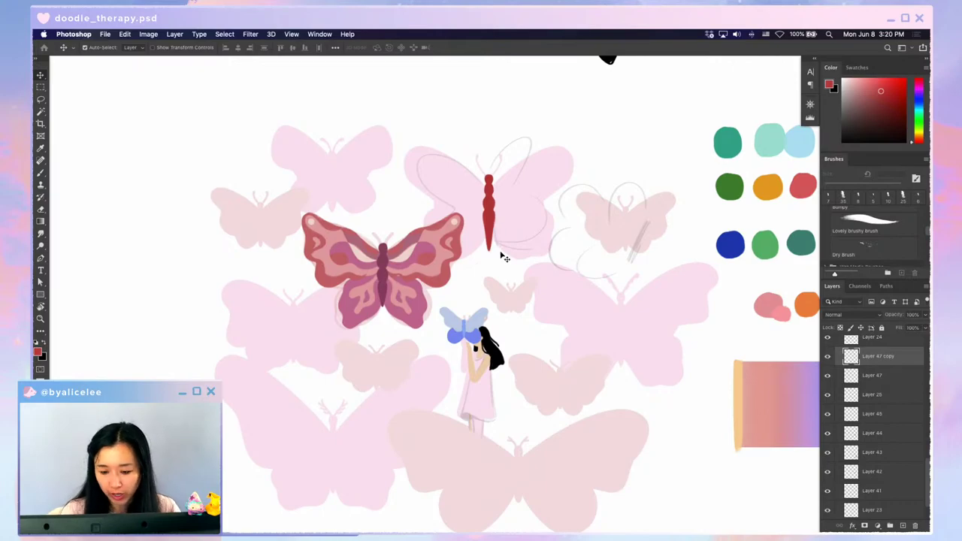
- Select both red body halves and merge them into one layer
{"action": "key", "text": "super+plus"}
{"action": "left_click", "coordinate": [493, 182], "text": "shift"}
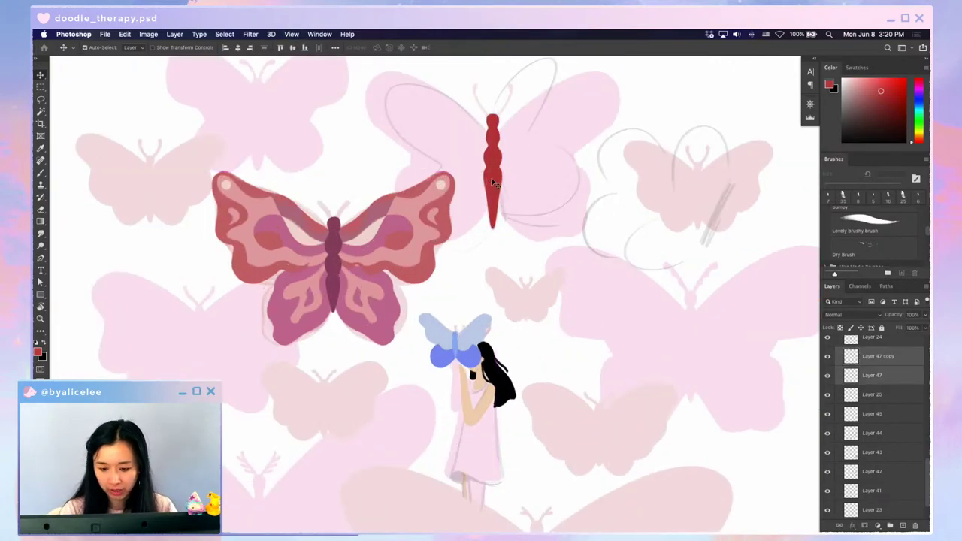
{"action": "right_click", "coordinate": [874, 355]}
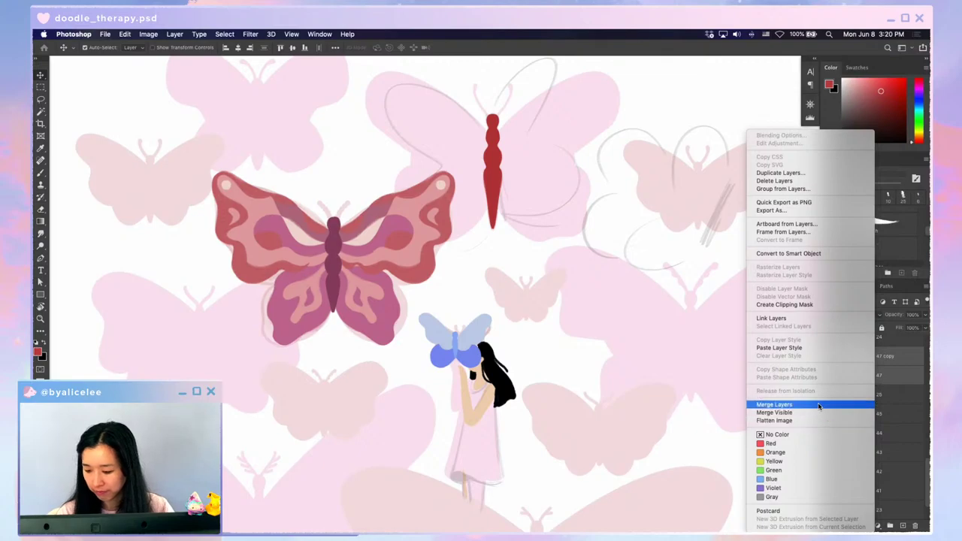
{"action": "left_click", "coordinate": [836, 403]}
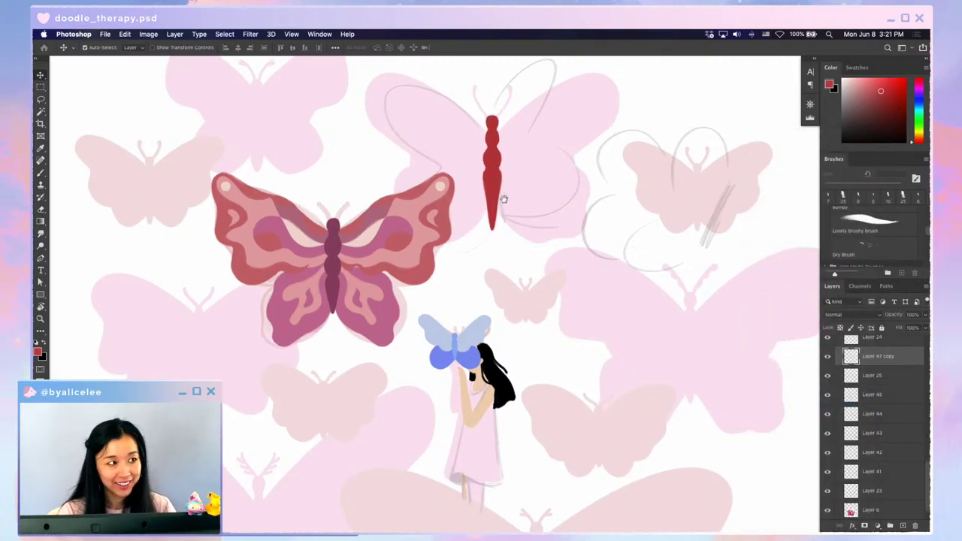
- Transform the merged red body with a slight horizontal skew so its tail leans to the right
{"action": "scroll", "coordinate": [519, 285], "scroll_direction": "up", "scroll_amount": 3}
{"action": "key", "text": "ctrl+t"}
{"action": "left_click_drag", "start_coordinate": [491, 301], "coordinate": [484, 303]}
{"action": "key", "text": "super+z"}
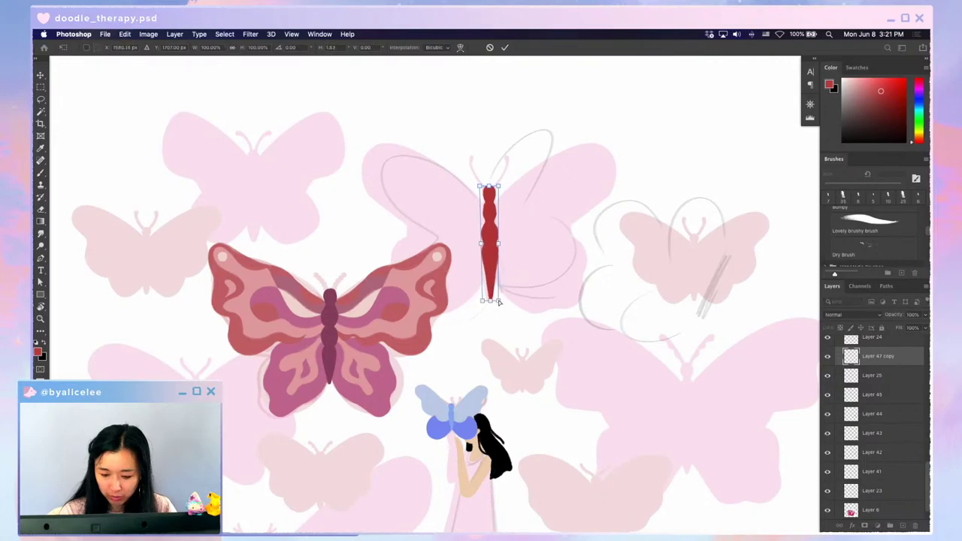
{"action": "key", "text": "Return"}
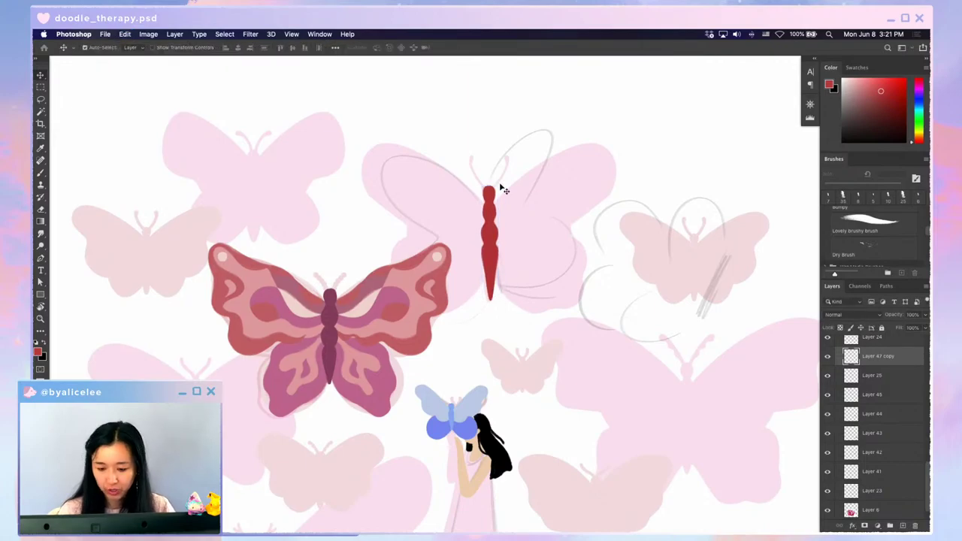
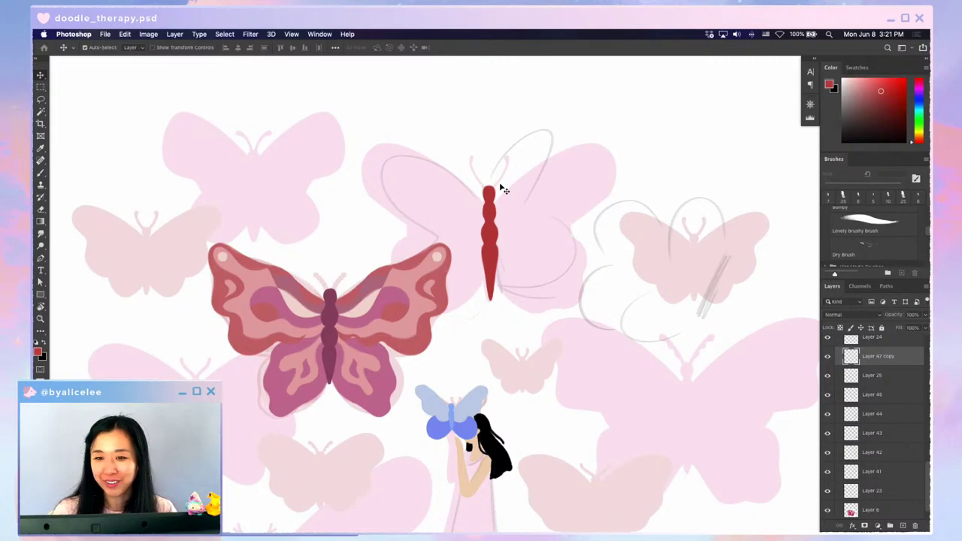
- Touch up the left edge of the red butterfly's abdomen with the dark red brush
{"action": "key", "text": "b"}
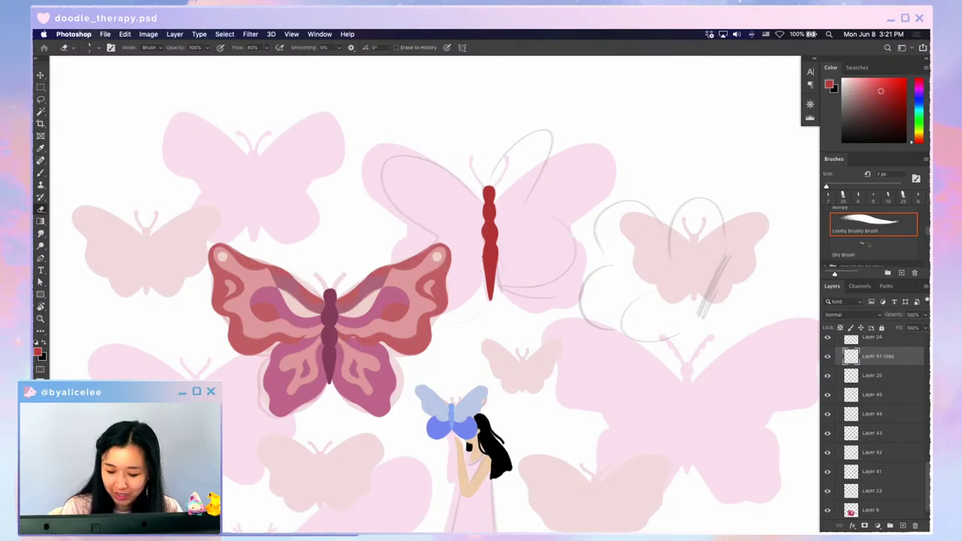
{"action": "key", "text": "b"}
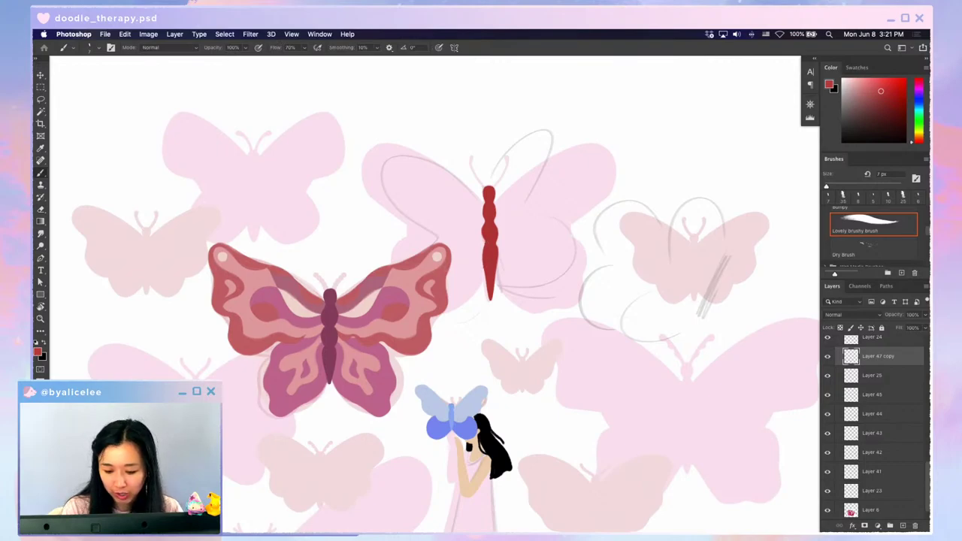
{"action": "left_click_drag", "start_coordinate": [483, 248], "coordinate": [482, 276]}
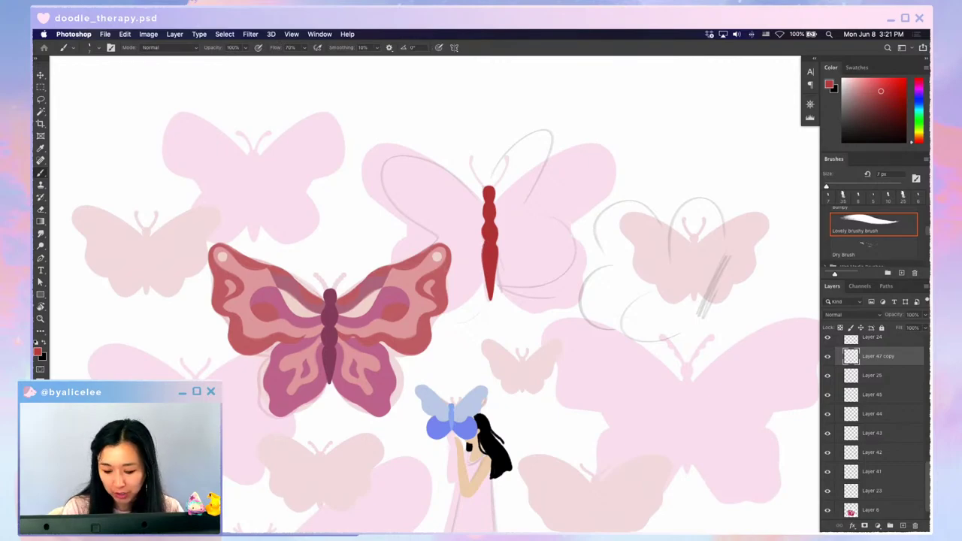
- Try to erase a deeper notch on the right edge where the abdomen meets the segment above it
{"action": "key", "text": "e"}
{"action": "left_click_drag", "start_coordinate": [497, 239], "coordinate": [497, 248]}
{"action": "key", "text": "super+plus"}
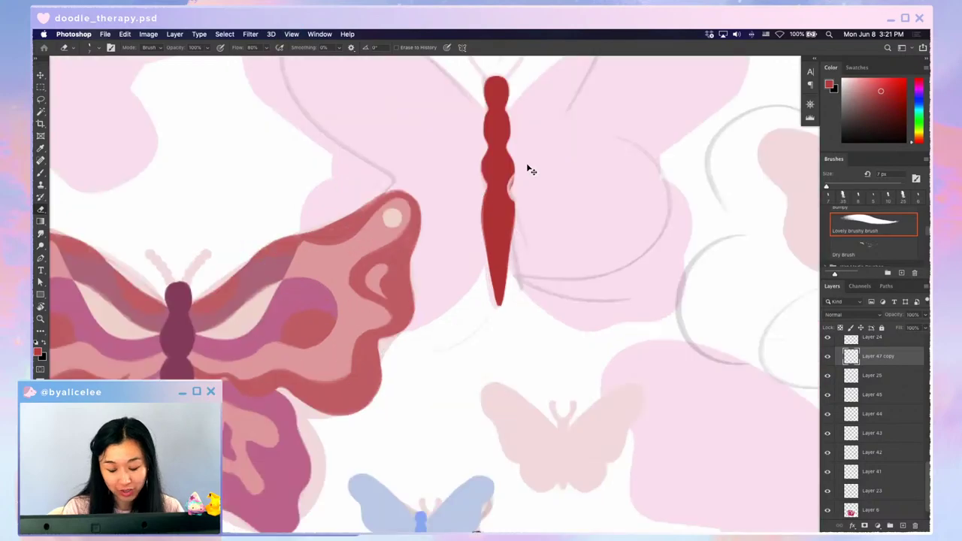
{"action": "key", "text": "super+plus"}
{"action": "key", "text": "super+z"}
- Smooth the abdomen's right edge down to a rounded tip and refine the left contour of the third body segment in dark red
{"action": "mouse_move", "coordinate": [542, 104]}
{"action": "left_mouse_down"}
{"action": "mouse_move", "coordinate": [533, 159]}
{"action": "mouse_move", "coordinate": [517, 183]}
{"action": "mouse_move", "coordinate": [520, 283]}
{"action": "left_mouse_up"}
{"action": "key", "text": "b"}
{"action": "mouse_move", "coordinate": [517, 185]}
{"action": "left_mouse_down"}
{"action": "mouse_move", "coordinate": [521, 262]}
{"action": "mouse_move", "coordinate": [508, 347]}
{"action": "left_mouse_up"}
{"action": "left_click_drag", "start_coordinate": [519, 278], "coordinate": [506, 364]}
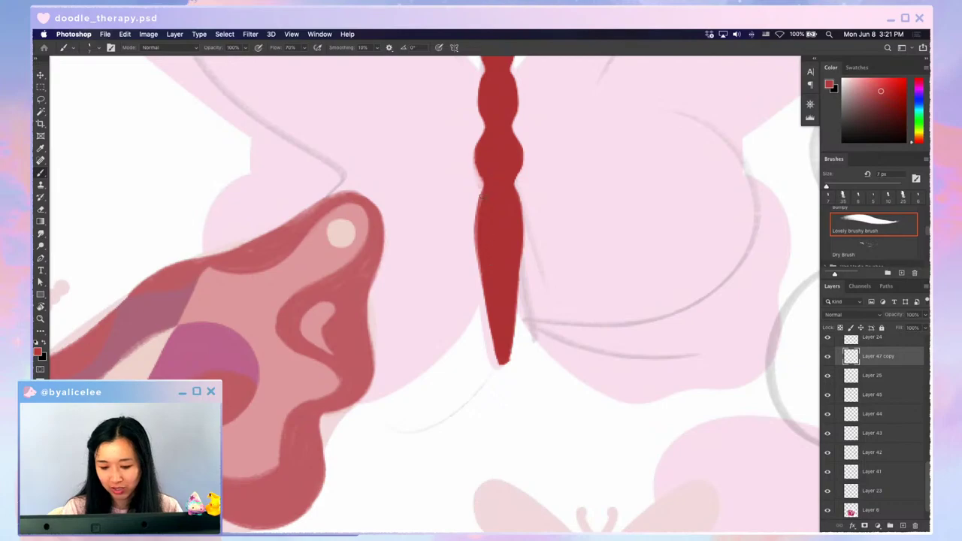
{"action": "key", "text": "e"}
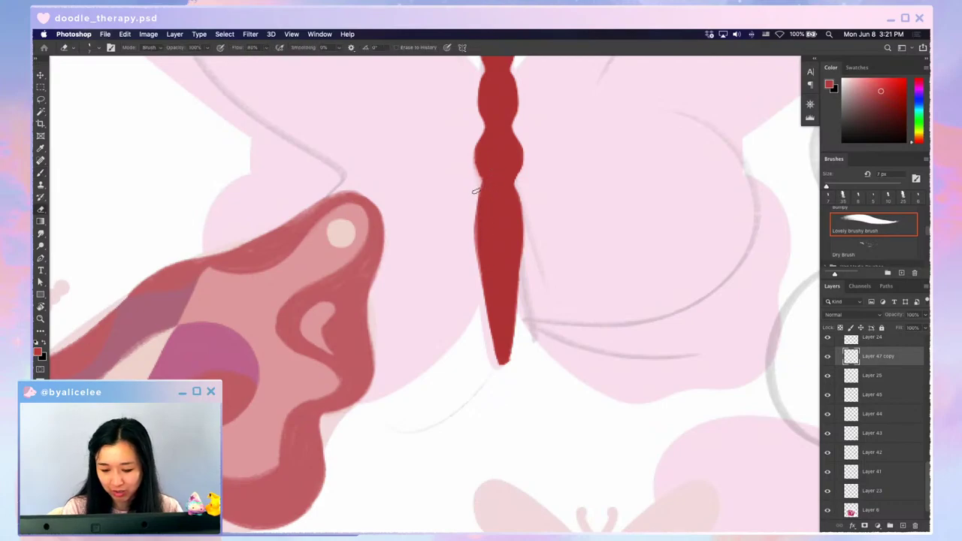
{"action": "left_click_drag", "start_coordinate": [496, 100], "coordinate": [511, 188]}
{"action": "key", "text": "b"}
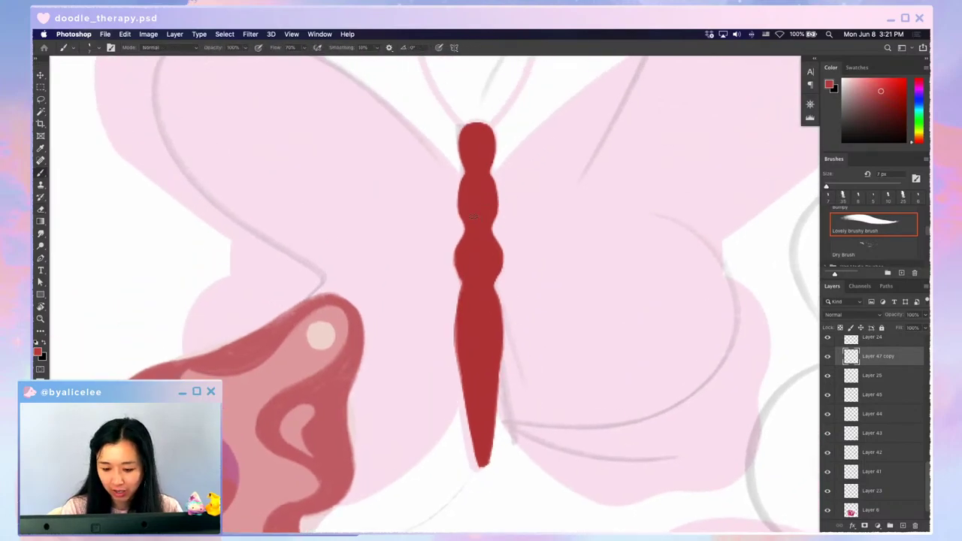
{"action": "left_click_drag", "start_coordinate": [460, 235], "coordinate": [456, 262]}
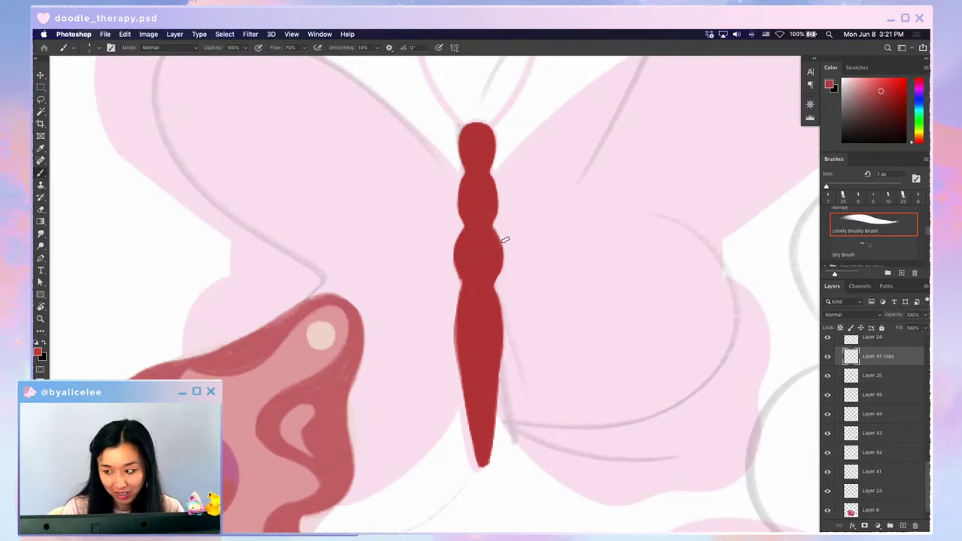
- Trim the third body segment's sides and the abdomen's left contour with the eraser for cleaner notches between segments
{"action": "key", "text": "e"}
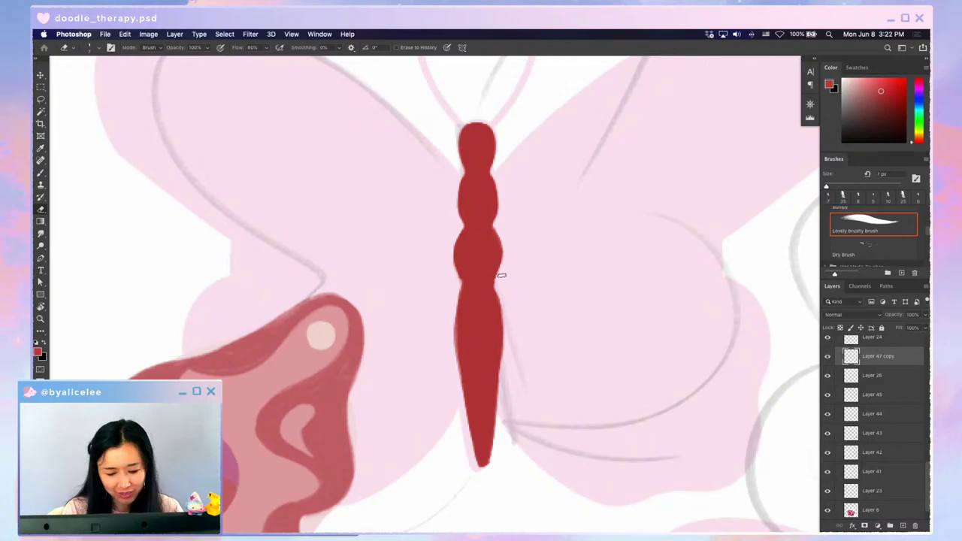
{"action": "key", "text": "super+minus"}
{"action": "key", "text": "super+minus"}
{"action": "key", "text": "super+minus"}
{"action": "key", "text": "super+minus"}
{"action": "key", "text": "super+plus"}
{"action": "key", "text": "super+plus"}
{"action": "key", "text": "super+plus"}
{"action": "key", "text": "super+plus"}
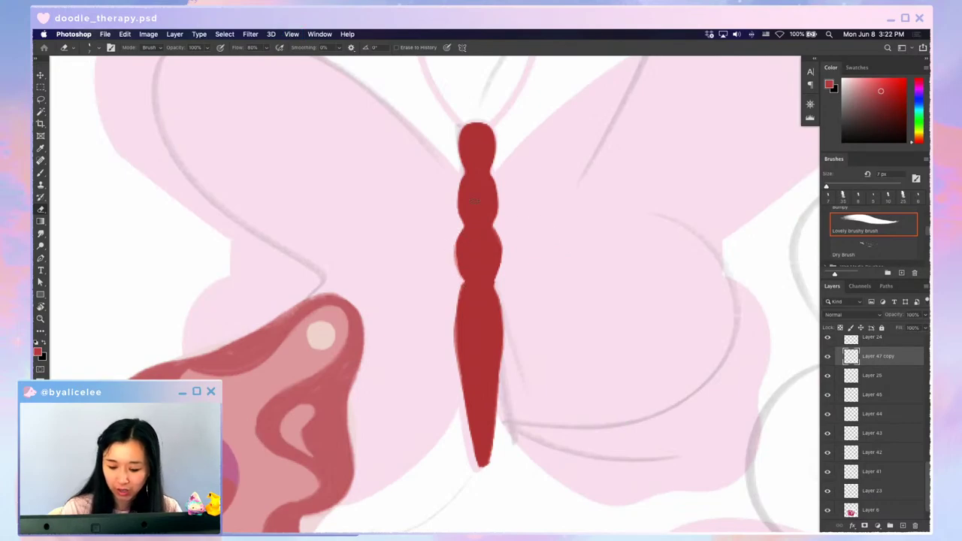
{"action": "key", "text": "super+z"}
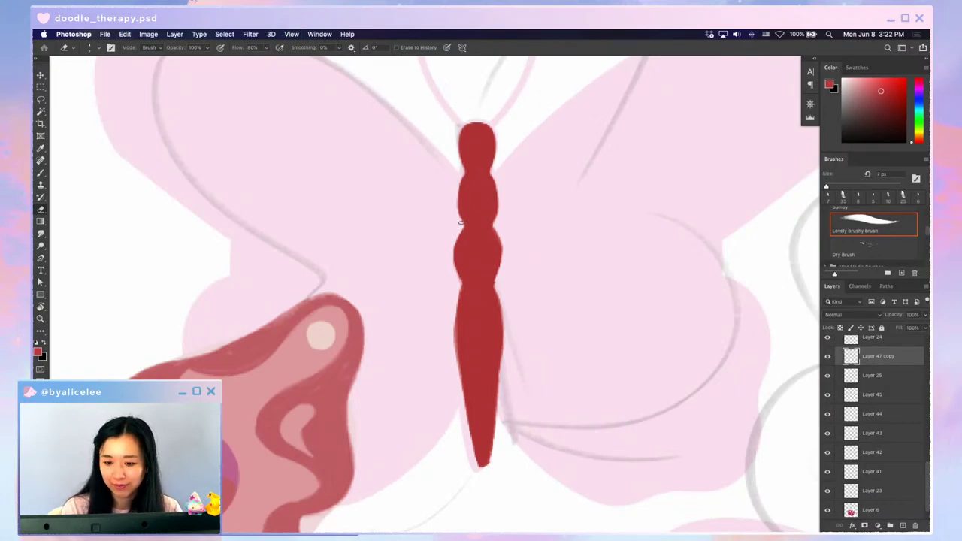
{"action": "left_click_drag", "start_coordinate": [456, 231], "coordinate": [460, 278]}
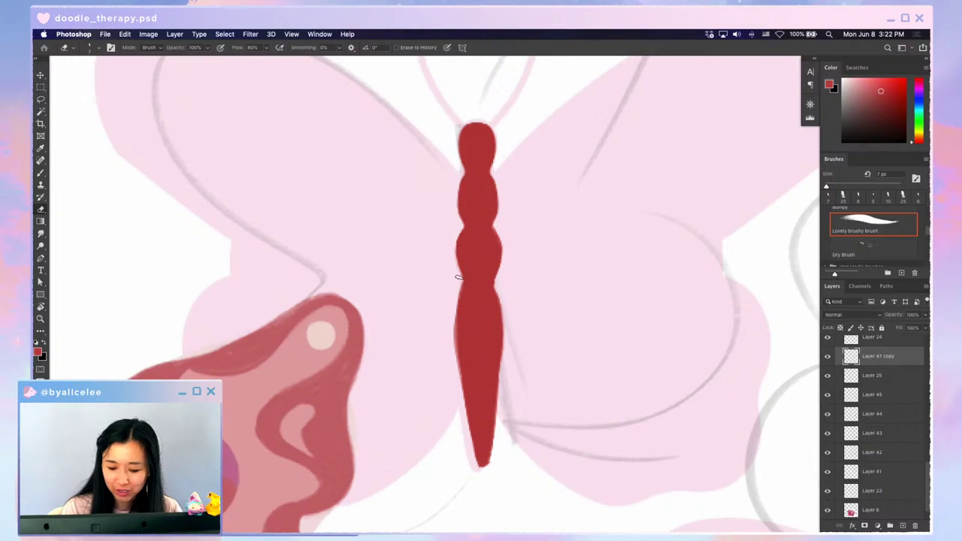
{"action": "left_click_drag", "start_coordinate": [454, 329], "coordinate": [470, 466]}
- Touch up the upper left edge of the abdomen with the 7 px red brush
{"action": "key", "text": "b"}
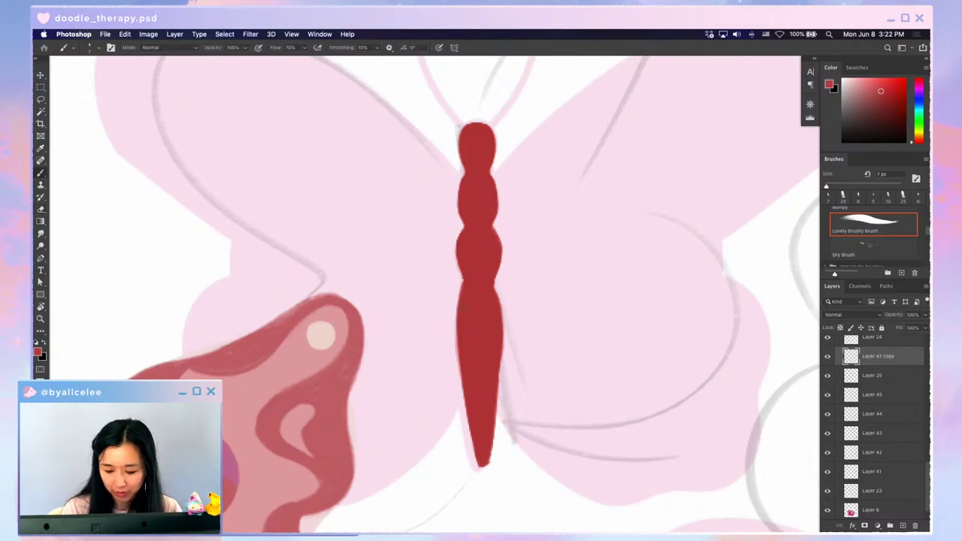
{"action": "left_click_drag", "start_coordinate": [459, 292], "coordinate": [458, 360]}
{"action": "key", "text": "super+minus"}
{"action": "key", "text": "super+minus"}
{"action": "key", "text": "super+minus"}
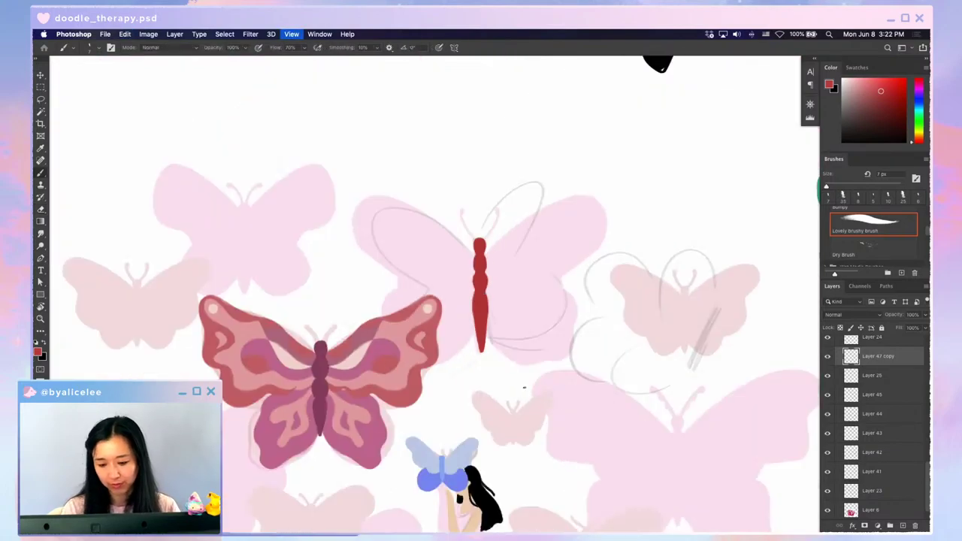
{"action": "key", "text": "super+plus"}
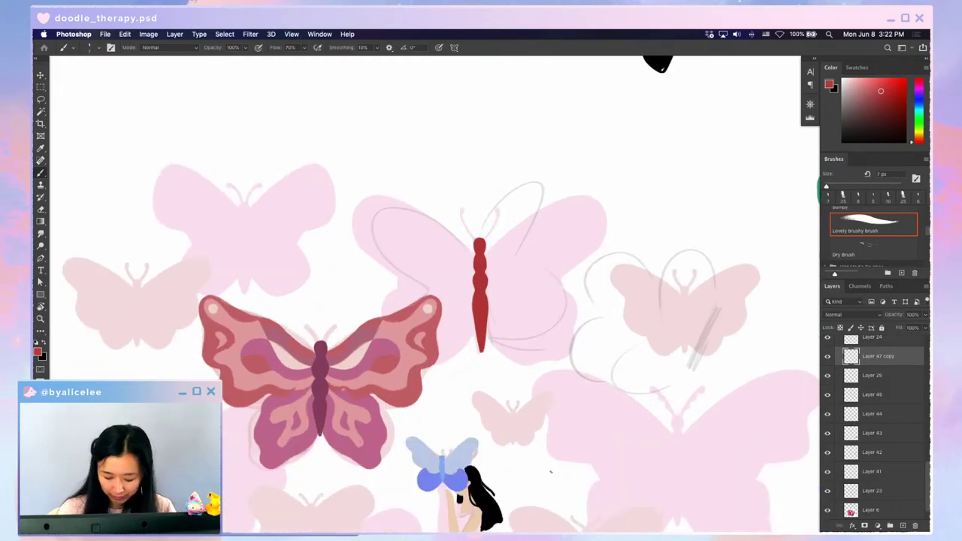
- Add a new layer below the body and paint a curved left antenna rising from the head in a darker red at 7 px
{"action": "key", "text": "ctrl+shift+n"}
{"action": "key", "text": "Return"}
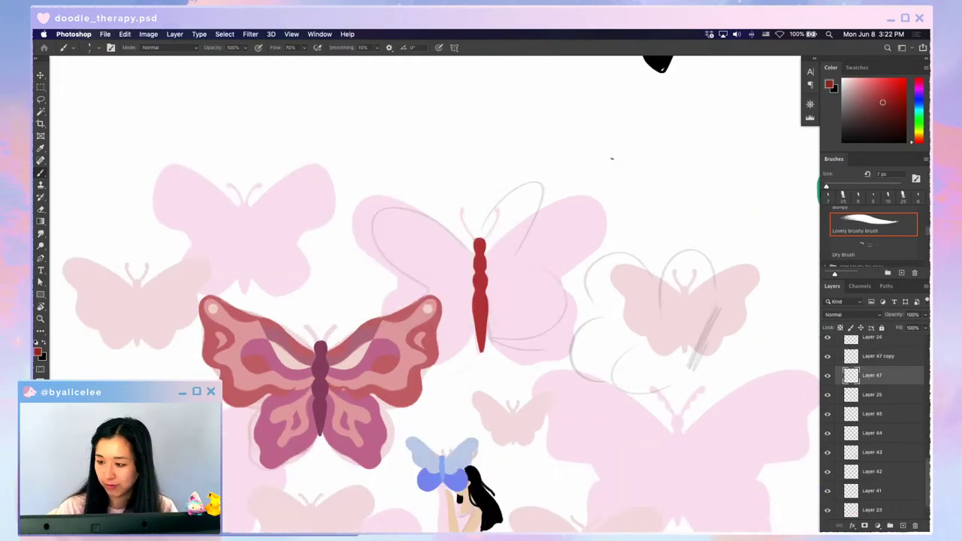
{"action": "key", "text": "super+plus"}
{"action": "key", "text": "super+plus"}
{"action": "left_click_drag", "start_coordinate": [470, 184], "coordinate": [446, 122]}
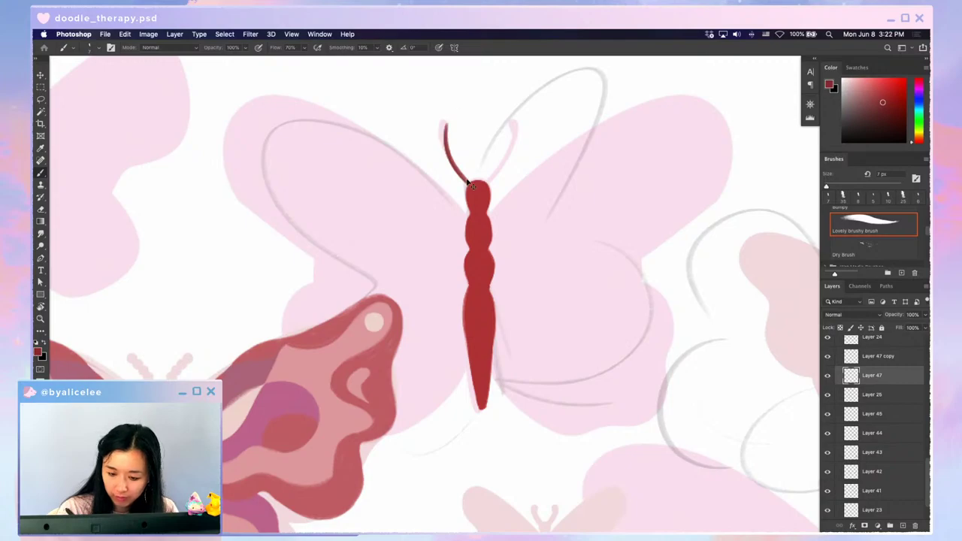
{"action": "key", "text": "super+z"}
{"action": "mouse_move", "coordinate": [468, 183]}
{"action": "left_mouse_down"}
{"action": "mouse_move", "coordinate": [445, 118]}
{"action": "mouse_move", "coordinate": [449, 158]}
{"action": "left_mouse_up"}
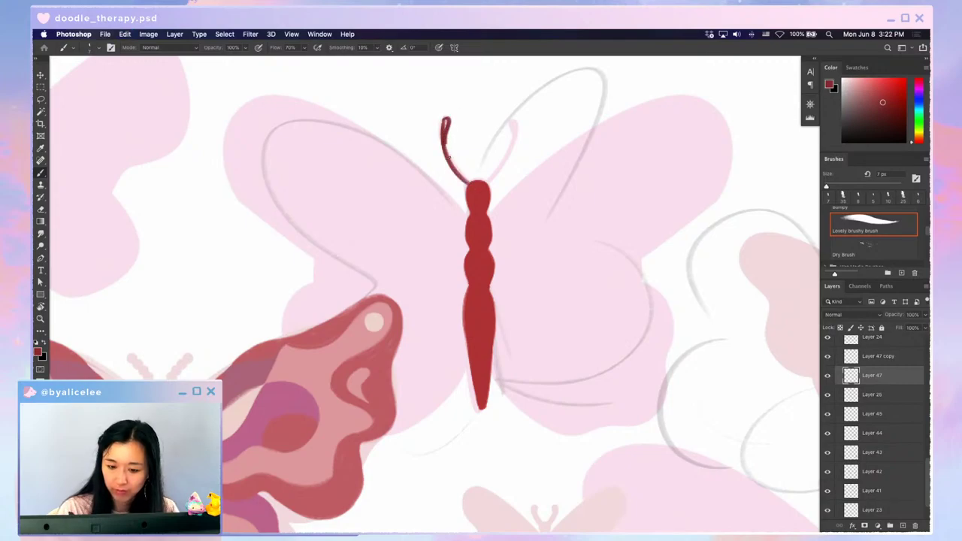
- Shape small bumps along the left antenna's inner edge by painting dark red and erasing between them
{"action": "key", "text": "e"}
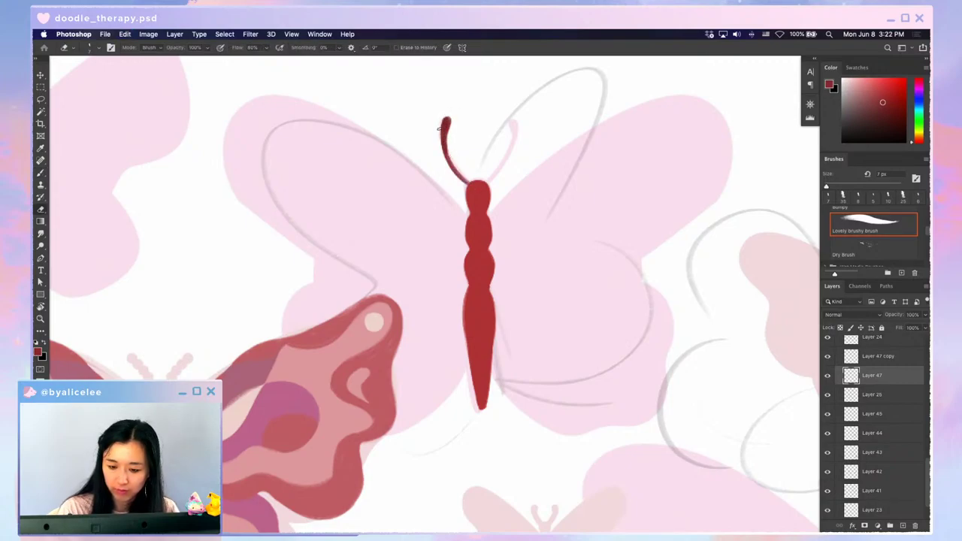
{"action": "left_click_drag", "start_coordinate": [446, 121], "coordinate": [462, 179]}
{"action": "key", "text": "b"}
{"action": "left_click_drag", "start_coordinate": [444, 129], "coordinate": [474, 186]}
{"action": "key", "text": "e"}
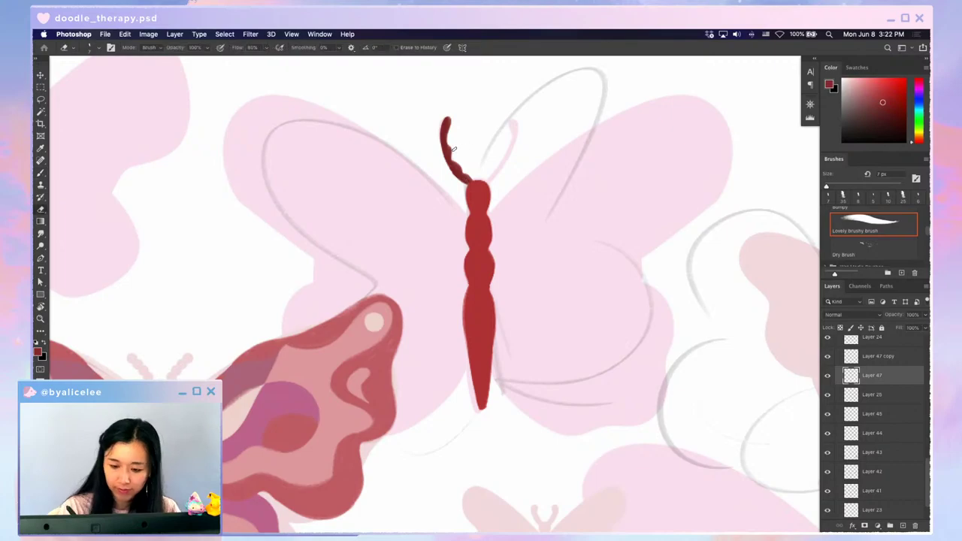
{"action": "left_click_drag", "start_coordinate": [452, 148], "coordinate": [470, 182]}
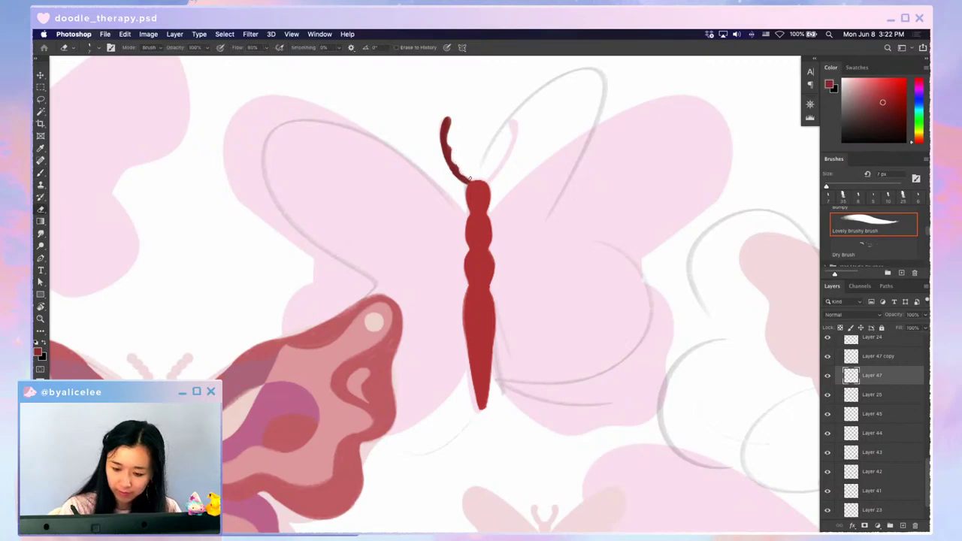
- Skew the antenna about 4.5° outward, shorten it slightly, and thin its outer edge with a 4 px eraser
{"action": "key", "text": "ctrl+t"}
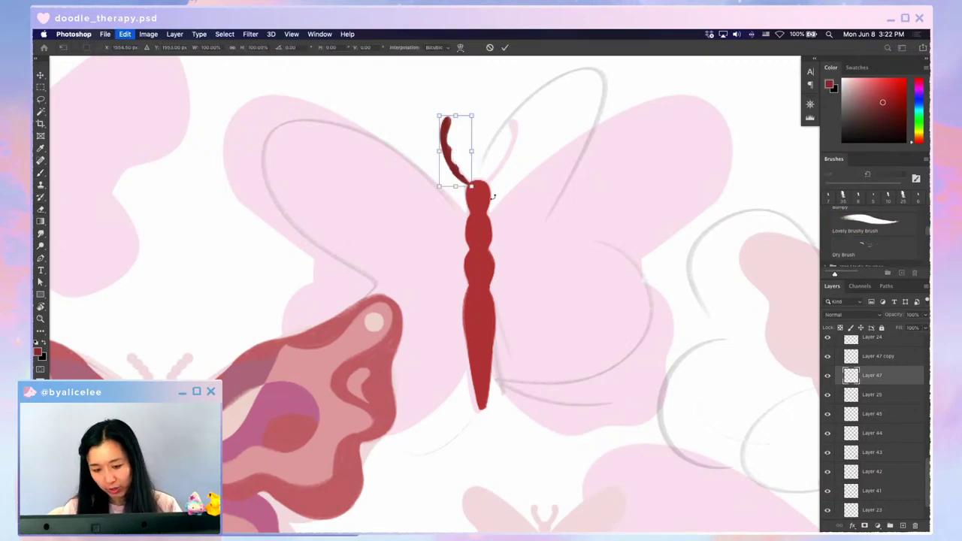
{"action": "left_click_drag", "start_coordinate": [461, 113], "coordinate": [460, 119]}
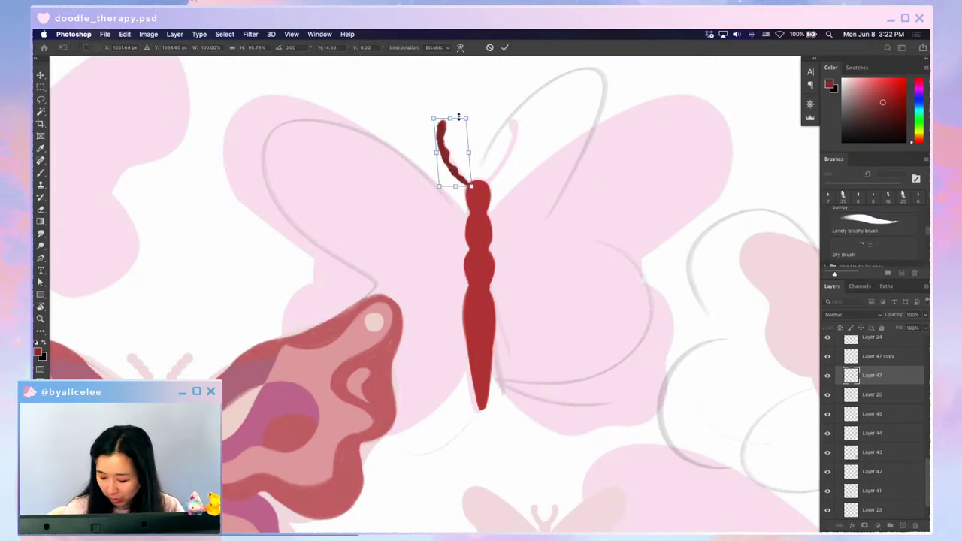
{"action": "key", "text": "Return"}
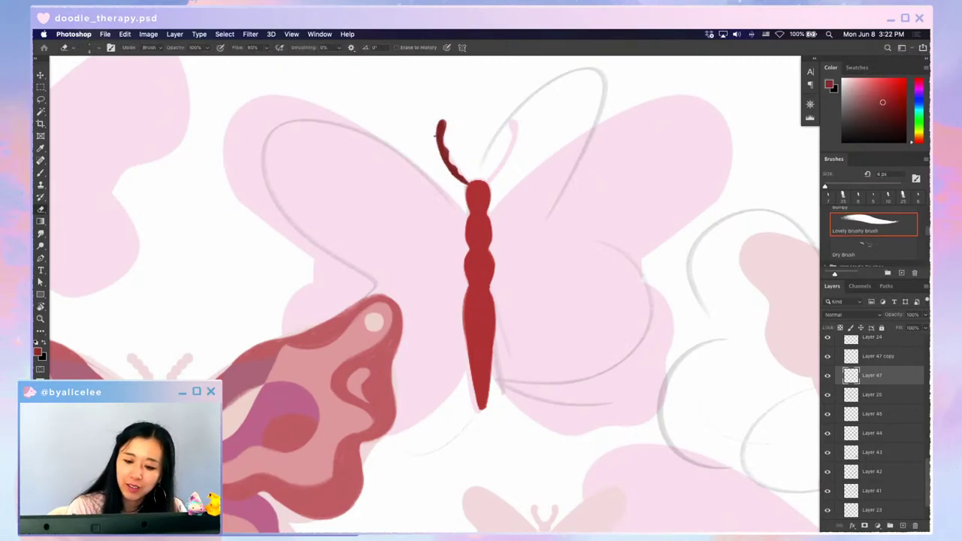
{"action": "left_click_drag", "start_coordinate": [437, 126], "coordinate": [456, 180]}
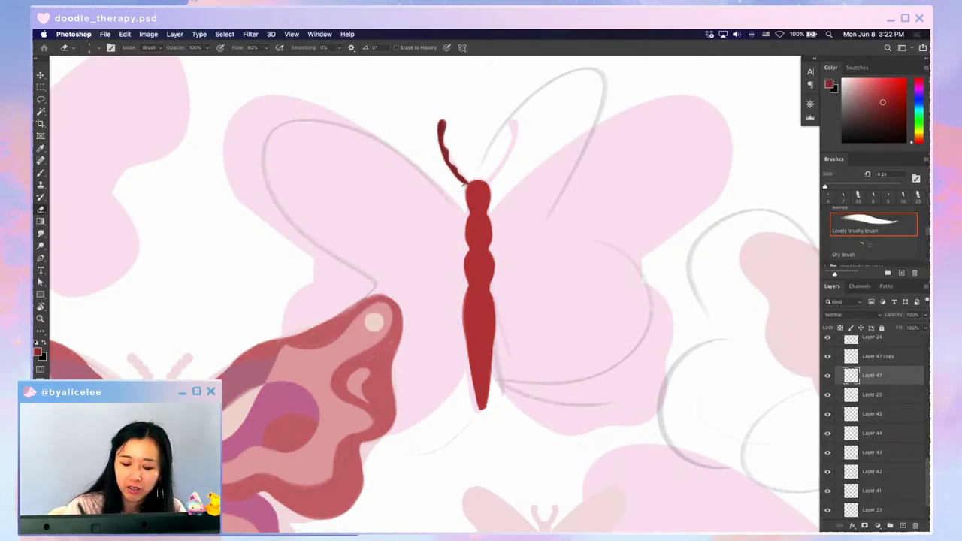
- Duplicate the antenna layer, flip the copy horizontally, and place it on the right side of the head
{"action": "key", "text": "super+j"}
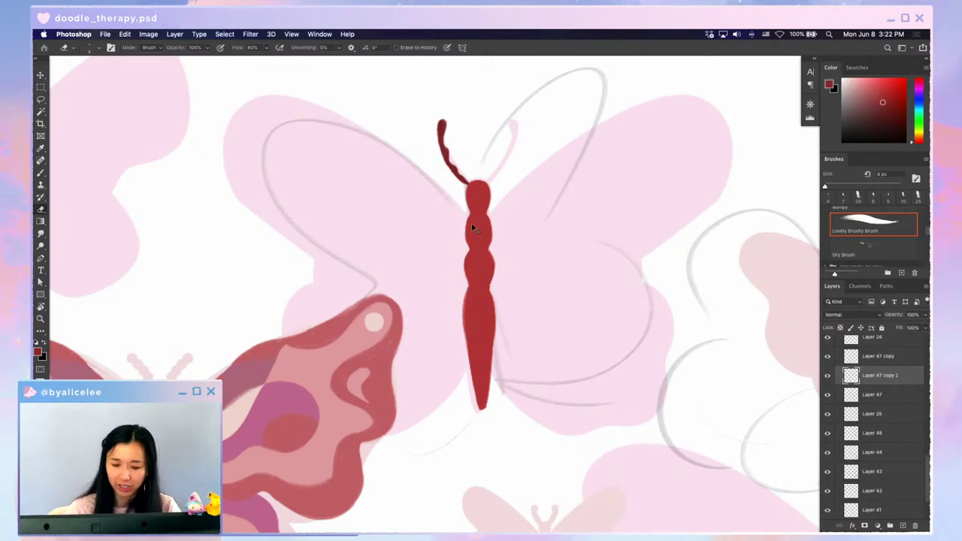
{"action": "key", "text": "super+shift+h"}
{"action": "key", "text": "v"}
{"action": "left_click_drag", "start_coordinate": [462, 131], "coordinate": [519, 147]}
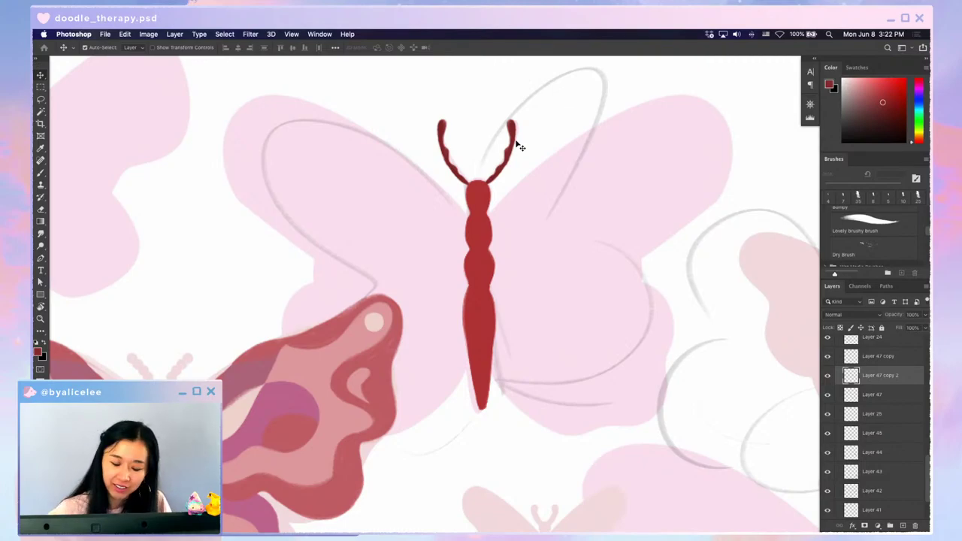
{"action": "key", "text": "super+minus"}
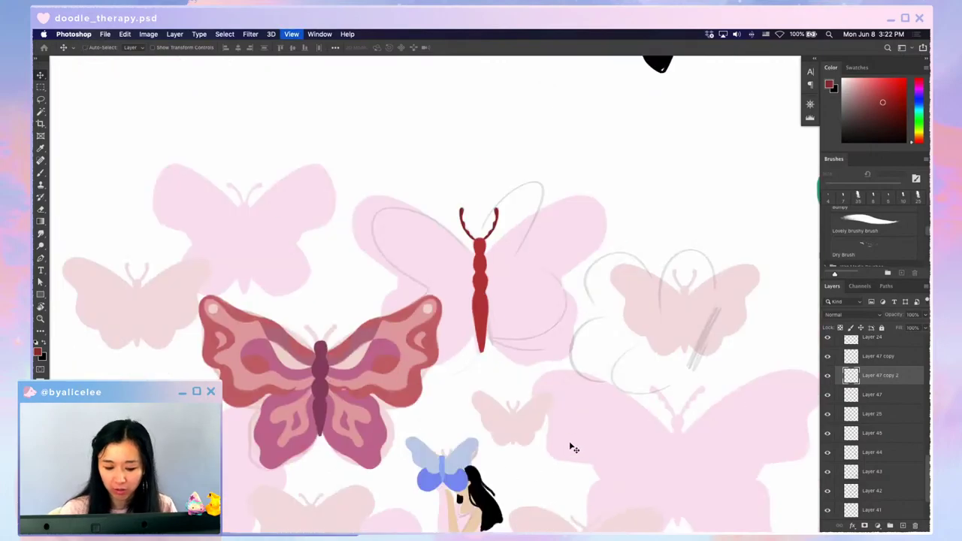
{"action": "key", "text": "super+equal"}
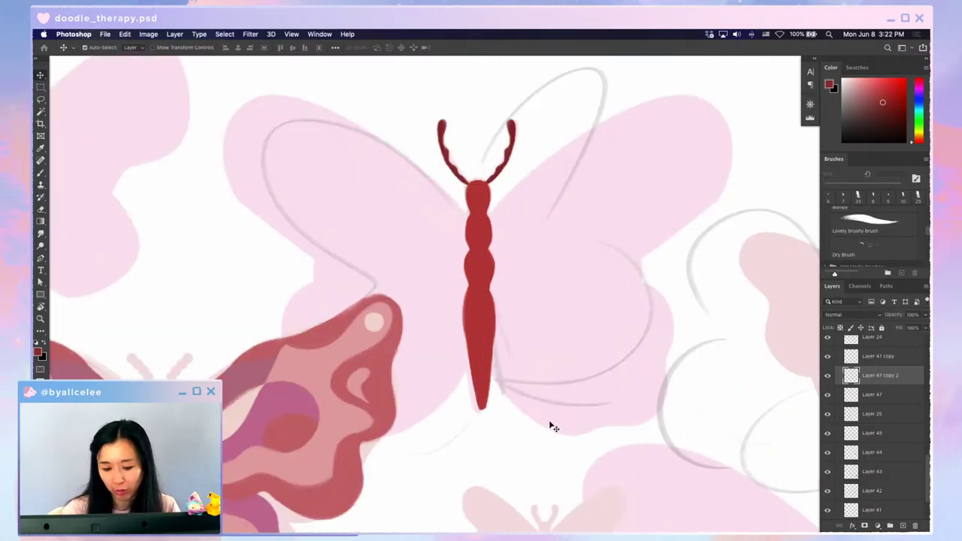
{"action": "left_click_drag", "start_coordinate": [478, 194], "coordinate": [493, 185]}
{"action": "key", "text": "super+z"}
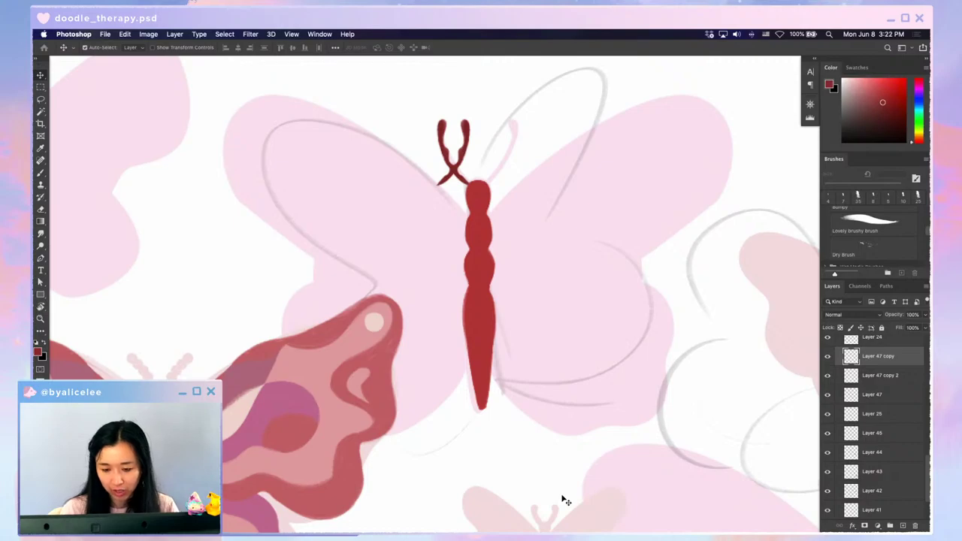
{"action": "left_click_drag", "start_coordinate": [467, 131], "coordinate": [512, 130]}
- Add a new layer between the body and antenna layers and set the brush to a lighter, muted red at 20 px
{"action": "left_click", "coordinate": [481, 218]}
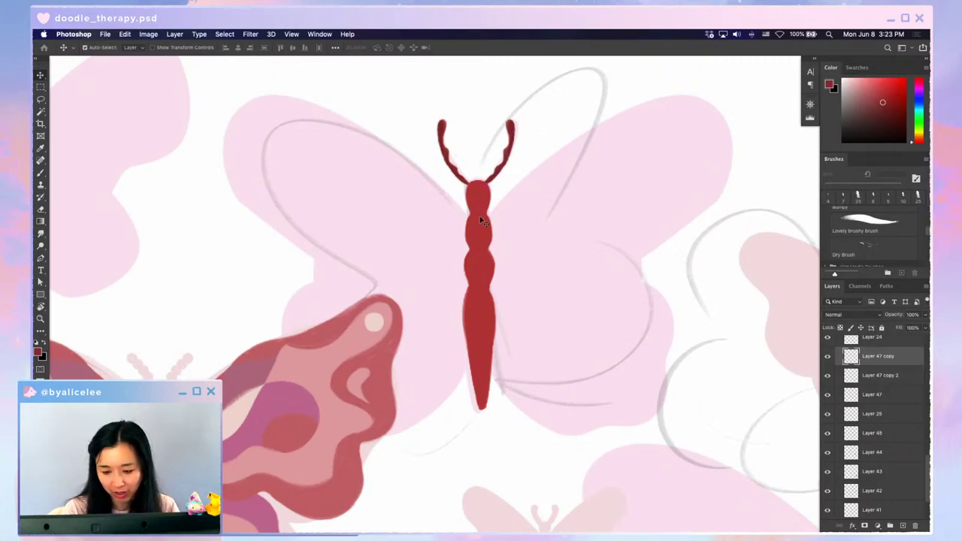
{"action": "key", "text": "super+shift+n"}
{"action": "key", "text": "Return"}
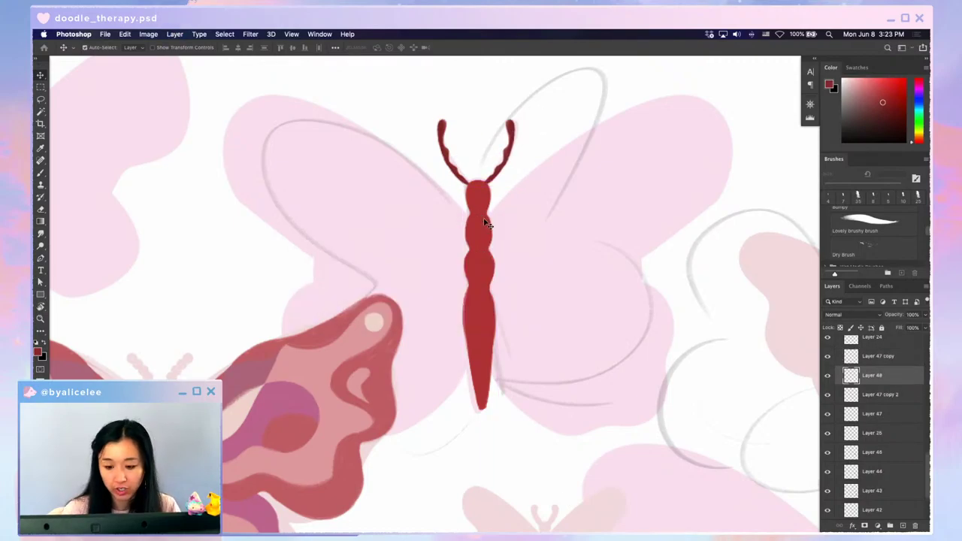
{"action": "key", "text": "i"}
{"action": "left_click_drag", "start_coordinate": [883, 102], "coordinate": [868, 90]}
{"action": "key", "text": "b"}
{"action": "key", "text": "bracketright"}
{"action": "key", "text": "bracketright"}
{"action": "key", "text": "bracketright"}
{"action": "key", "text": "bracketright"}
{"action": "key", "text": "bracketright"}
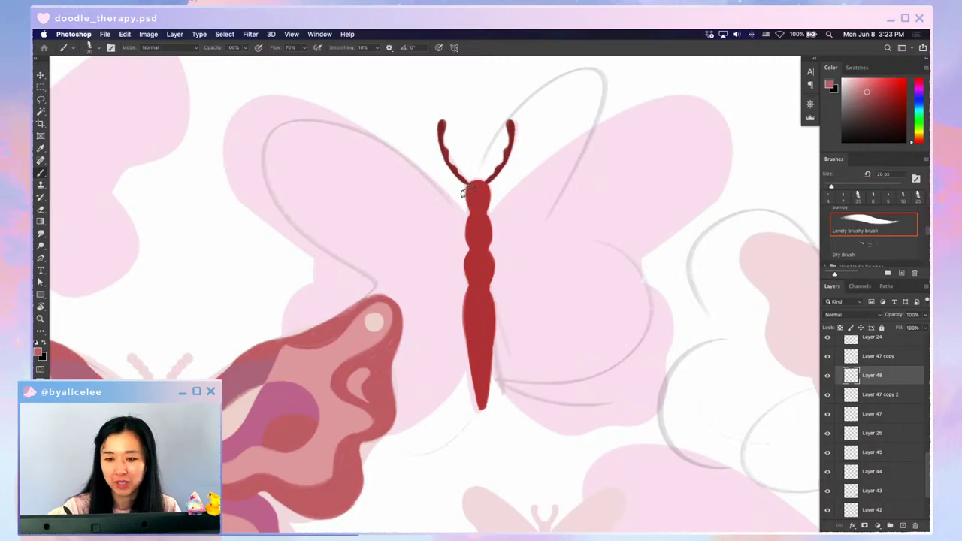
- Outline the upper left wing in muted red with a rounded tip and wavy lower edge, filling its base beside the body
{"action": "mouse_move", "coordinate": [467, 218]}
{"action": "left_mouse_down"}
{"action": "mouse_move", "coordinate": [355, 128]}
{"action": "mouse_move", "coordinate": [278, 100]}
{"action": "mouse_move", "coordinate": [222, 107]}
{"action": "mouse_move", "coordinate": [222, 149]}
{"action": "mouse_move", "coordinate": [284, 237]}
{"action": "mouse_move", "coordinate": [328, 245]}
{"action": "mouse_move", "coordinate": [440, 288]}
{"action": "left_mouse_up"}
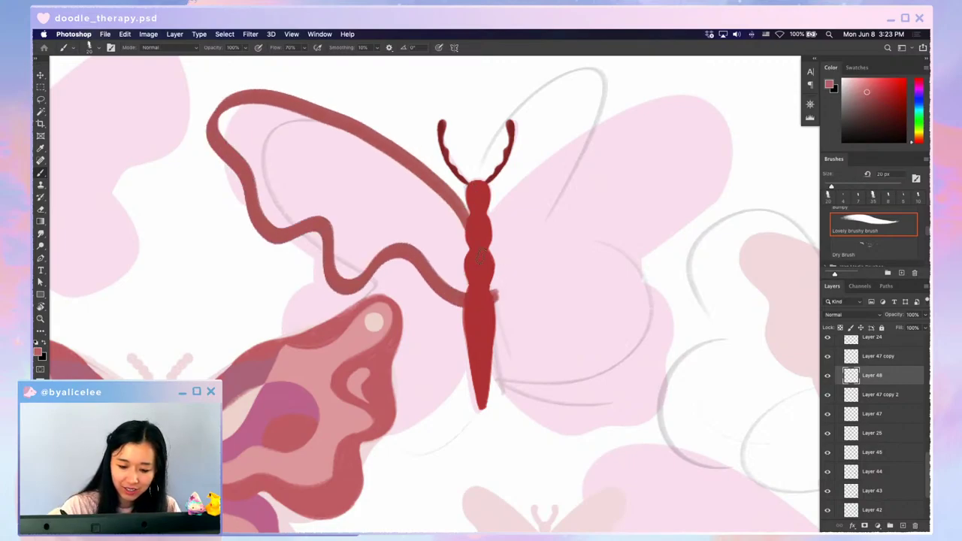
{"action": "key", "text": "super+z"}
{"action": "mouse_move", "coordinate": [471, 223]}
{"action": "left_mouse_down"}
{"action": "mouse_move", "coordinate": [416, 165]}
{"action": "mouse_move", "coordinate": [324, 113]}
{"action": "mouse_move", "coordinate": [239, 96]}
{"action": "mouse_move", "coordinate": [228, 146]}
{"action": "mouse_move", "coordinate": [253, 213]}
{"action": "mouse_move", "coordinate": [317, 185]}
{"action": "mouse_move", "coordinate": [269, 228]}
{"action": "mouse_move", "coordinate": [324, 226]}
{"action": "mouse_move", "coordinate": [377, 258]}
{"action": "mouse_move", "coordinate": [482, 280]}
{"action": "mouse_move", "coordinate": [443, 234]}
{"action": "mouse_move", "coordinate": [405, 239]}
{"action": "mouse_move", "coordinate": [427, 256]}
{"action": "mouse_move", "coordinate": [449, 226]}
{"action": "mouse_move", "coordinate": [438, 253]}
{"action": "mouse_move", "coordinate": [459, 264]}
{"action": "mouse_move", "coordinate": [456, 220]}
{"action": "left_mouse_up"}
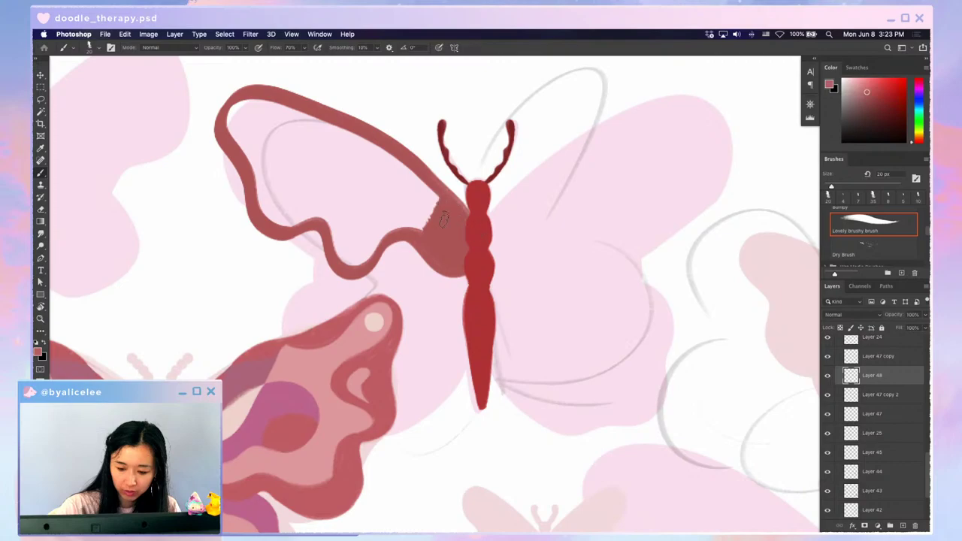
- Smooth and strengthen the upper left wing's top edge toward the body with the muted red brush
{"action": "key", "text": "w"}
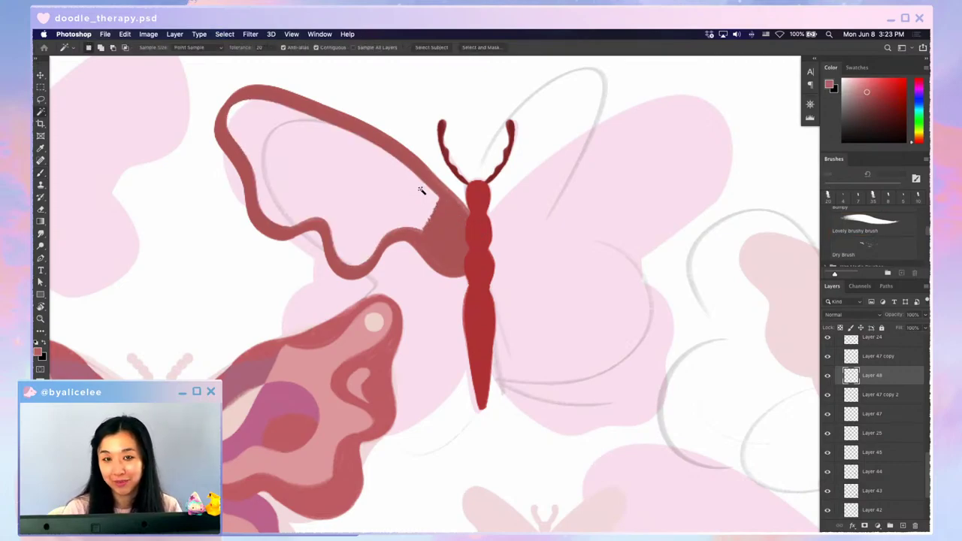
{"action": "key", "text": "b"}
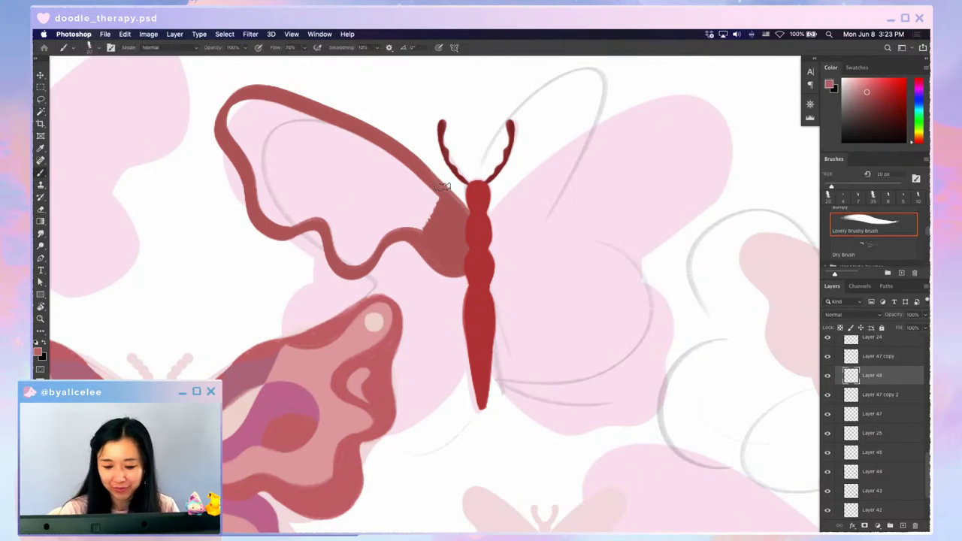
{"action": "left_click_drag", "start_coordinate": [357, 132], "coordinate": [476, 233]}
{"action": "left_click_drag", "start_coordinate": [418, 167], "coordinate": [468, 212]}
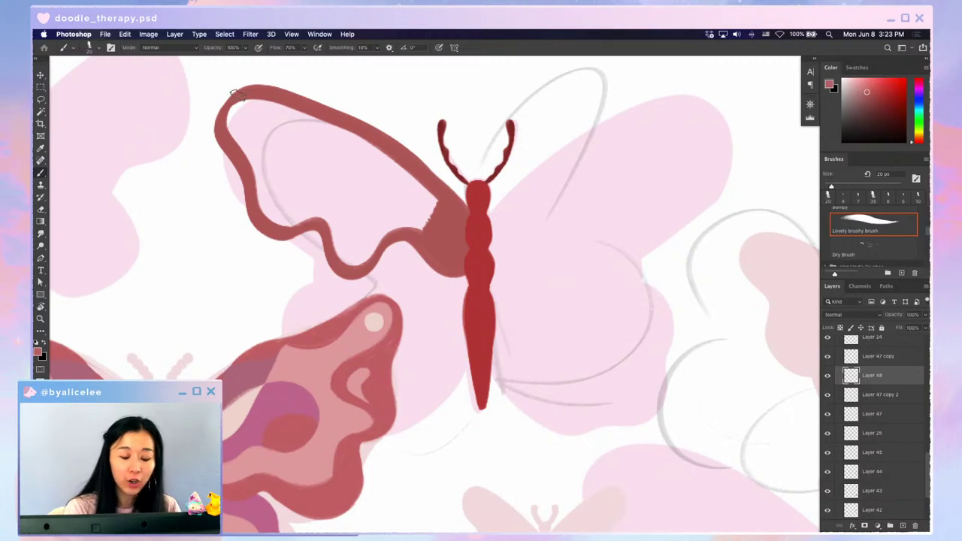
- Fill the upper left wing, brushing in its tip and a diagonal band at up to 40 px and bucket-filling the remaining interior
{"action": "mouse_move", "coordinate": [236, 93]}
{"action": "left_mouse_down"}
{"action": "mouse_move", "coordinate": [243, 140]}
{"action": "mouse_move", "coordinate": [267, 196]}
{"action": "mouse_move", "coordinate": [285, 206]}
{"action": "mouse_move", "coordinate": [263, 119]}
{"action": "mouse_move", "coordinate": [335, 193]}
{"action": "left_mouse_up"}
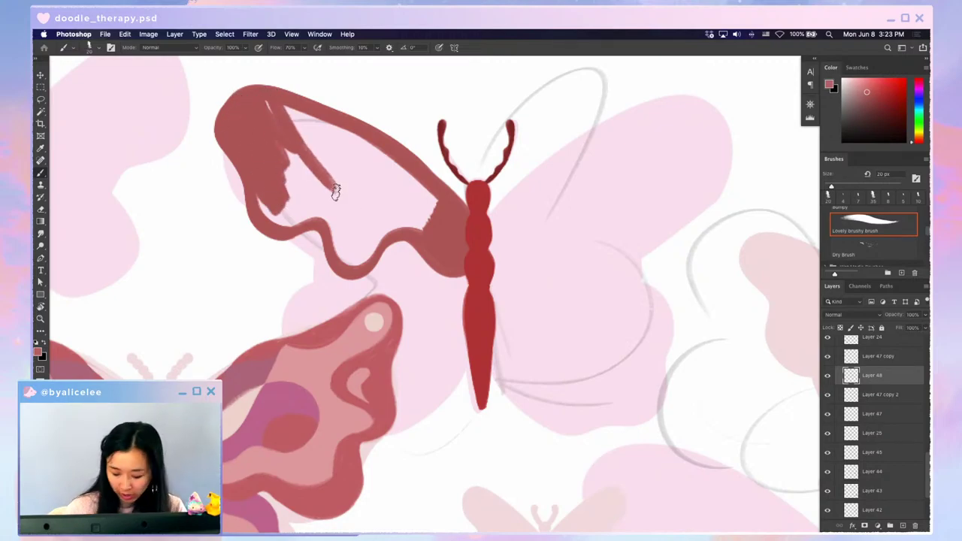
{"action": "key", "text": "bracketright"}
{"action": "key", "text": "bracketright"}
{"action": "left_click_drag", "start_coordinate": [294, 114], "coordinate": [410, 216]}
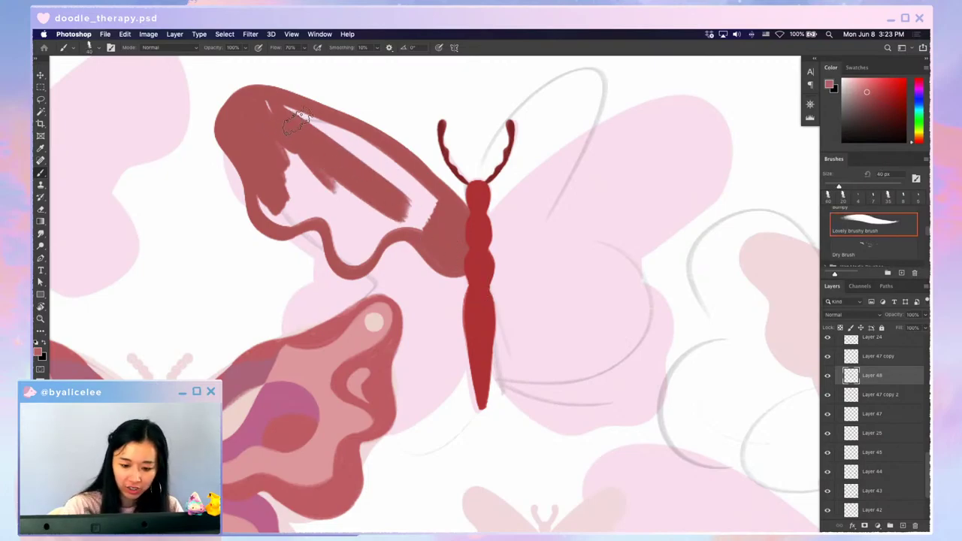
{"action": "left_click_drag", "start_coordinate": [297, 122], "coordinate": [425, 206]}
{"action": "key", "text": "super+z"}
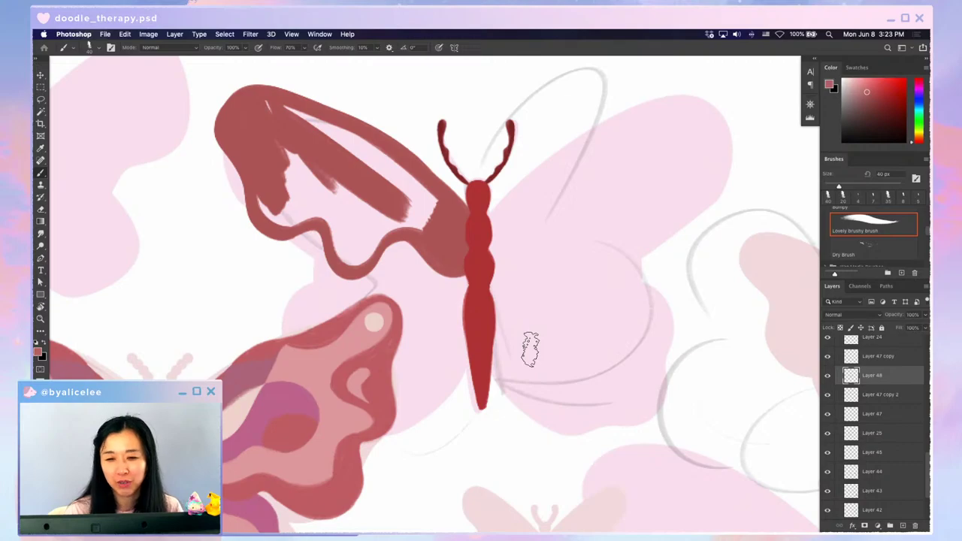
{"action": "key", "text": "g"}
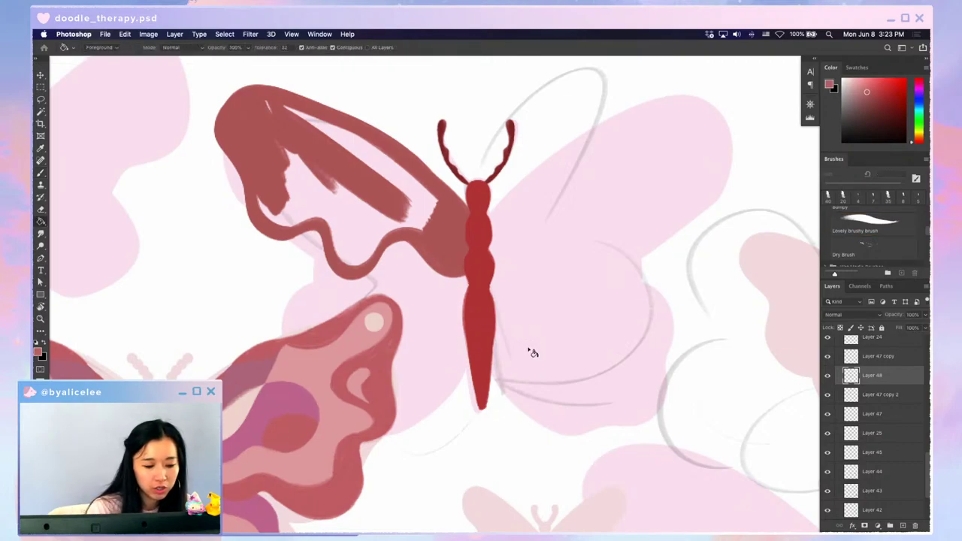
{"action": "left_click", "coordinate": [359, 222]}
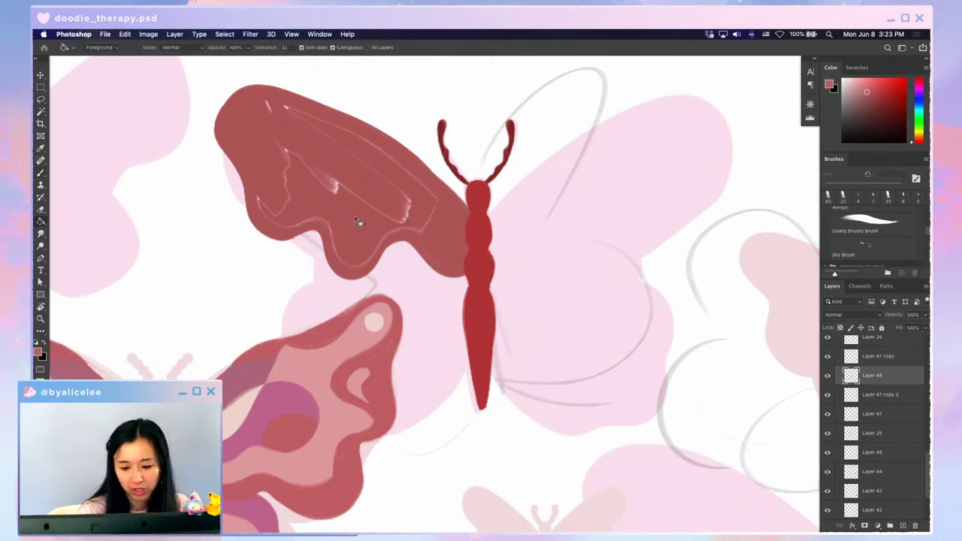
- Undo the last bucket fill and select the unpainted interior of the upper left wing with the Magic Wand
{"action": "key", "text": "b"}
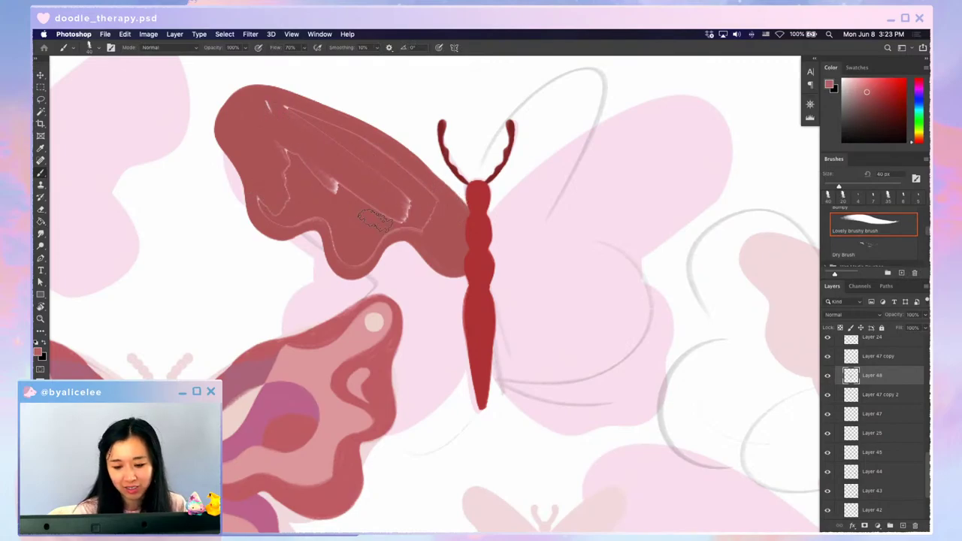
{"action": "key", "text": "super+plus"}
{"action": "mouse_move", "coordinate": [404, 273]}
{"action": "left_mouse_down"}
{"action": "mouse_move", "coordinate": [437, 306]}
{"action": "mouse_move", "coordinate": [462, 357]}
{"action": "left_mouse_up"}
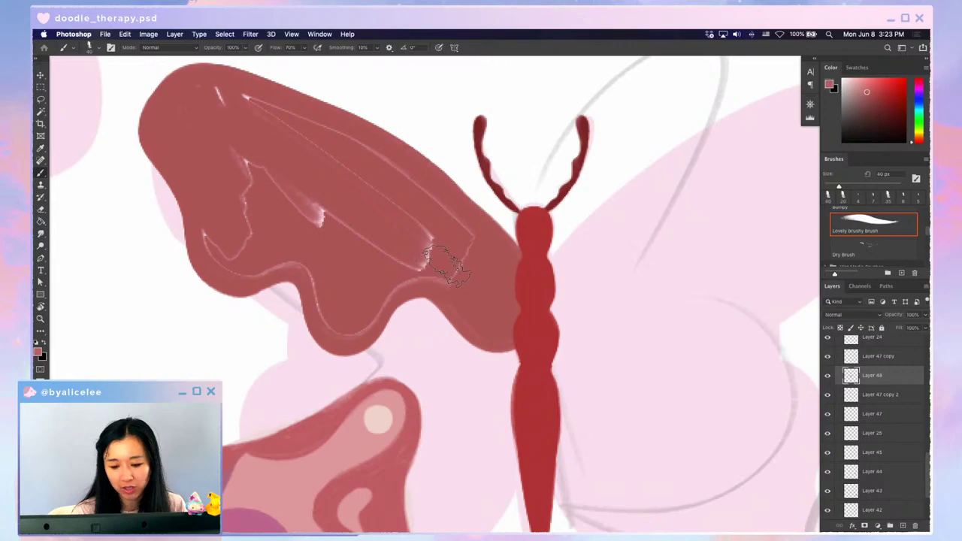
{"action": "key", "text": "super+z"}
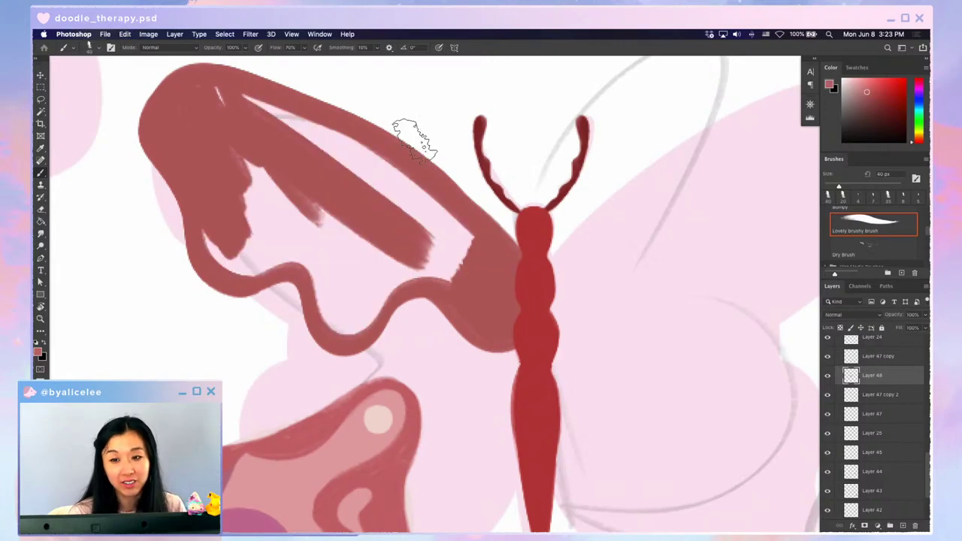
{"action": "key", "text": "e"}
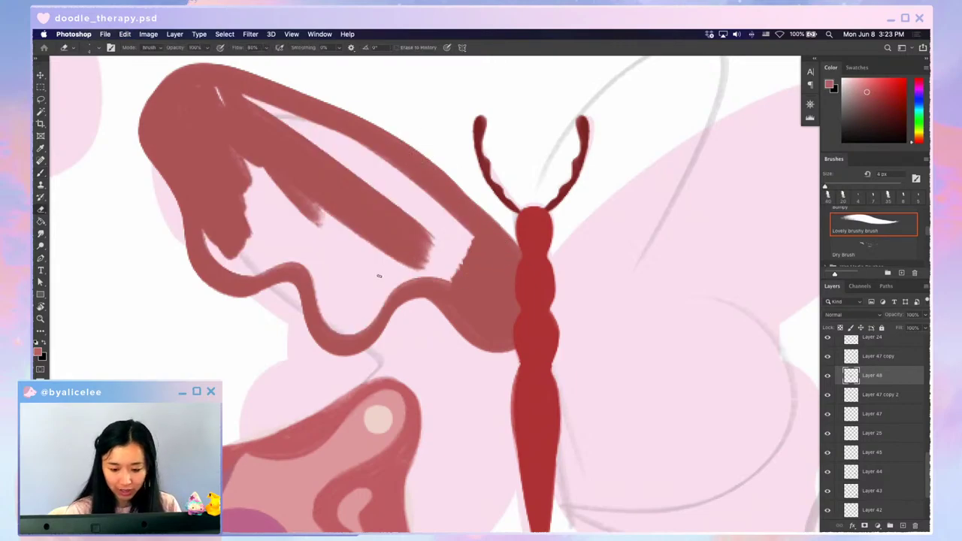
{"action": "key", "text": "w"}
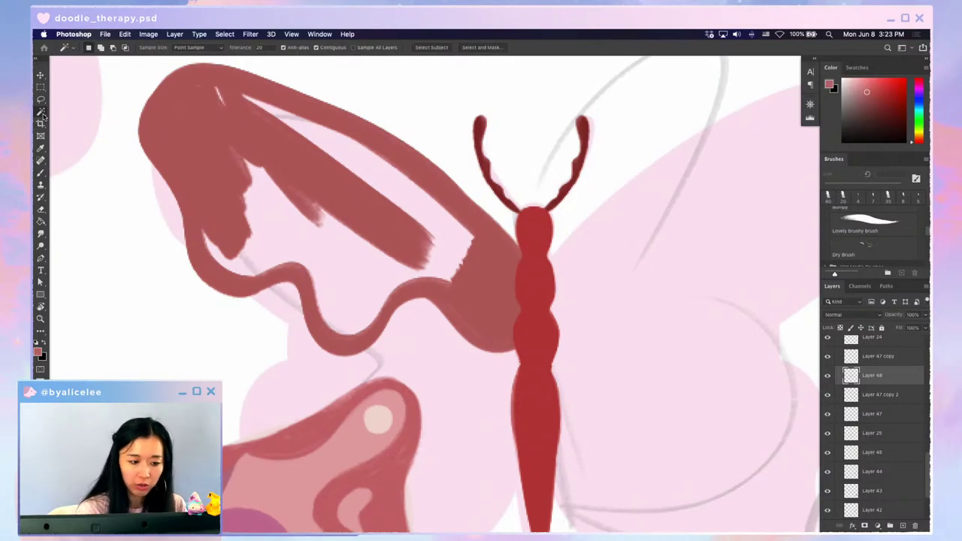
{"action": "left_click", "coordinate": [353, 254]}
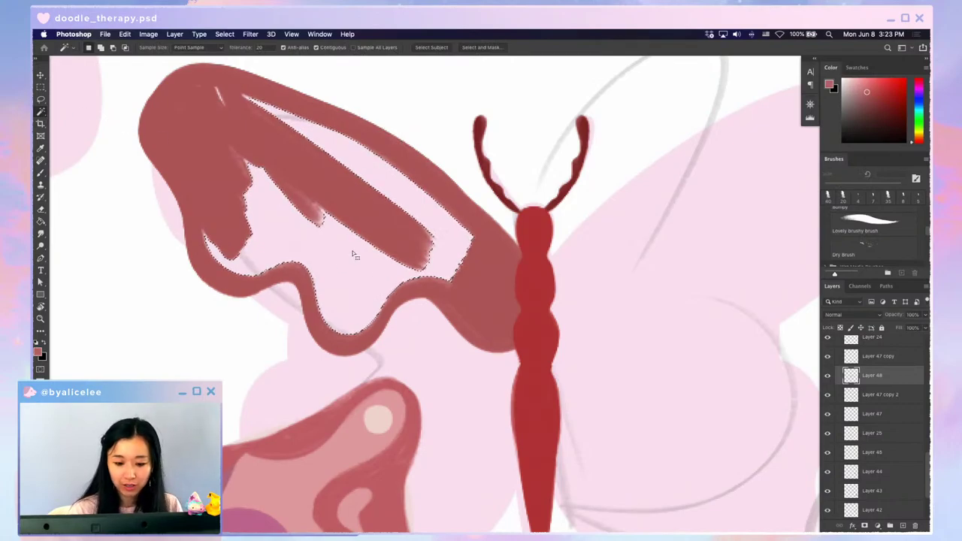
- Try bucket-filling the selected interior of the upper left wing with the muted red
{"action": "key", "text": "super+plus"}
{"action": "left_click_drag", "start_coordinate": [473, 244], "coordinate": [554, 254]}
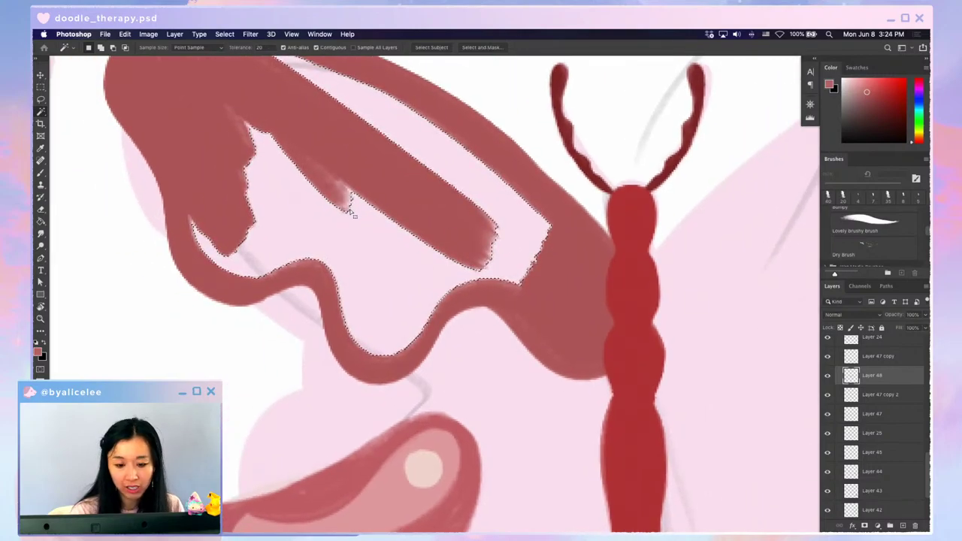
{"action": "key", "text": "g"}
{"action": "left_click", "coordinate": [404, 245]}
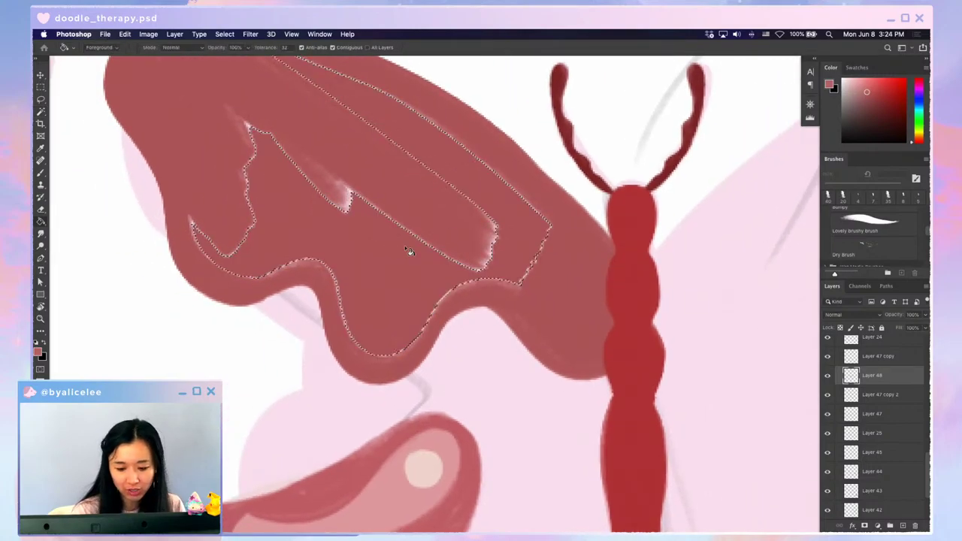
{"action": "key", "text": "super+minus"}
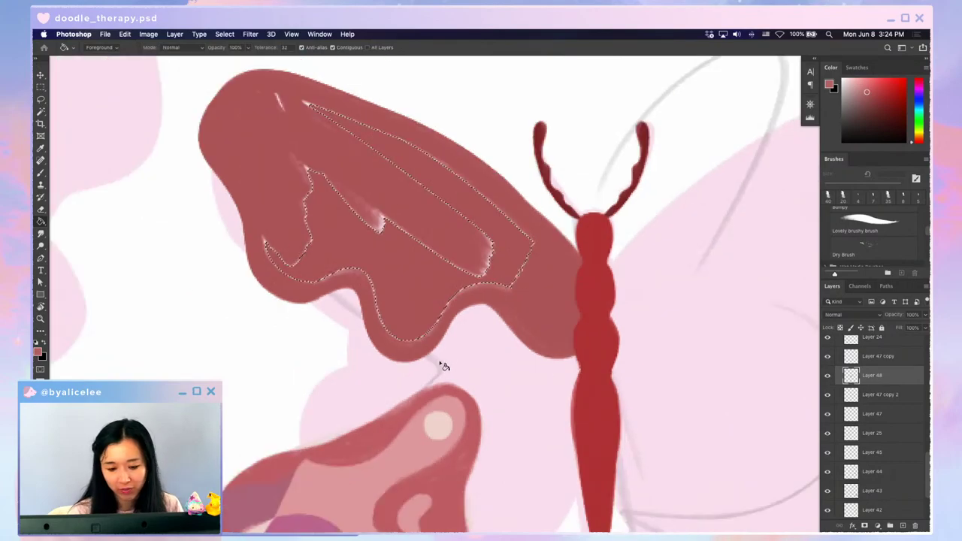
{"action": "key", "text": "super+z"}
- Try expanding the wing interior selection by 10 pixels
{"action": "left_click_drag", "start_coordinate": [454, 351], "coordinate": [391, 399]}
{"action": "key", "text": "super+alt+e"}
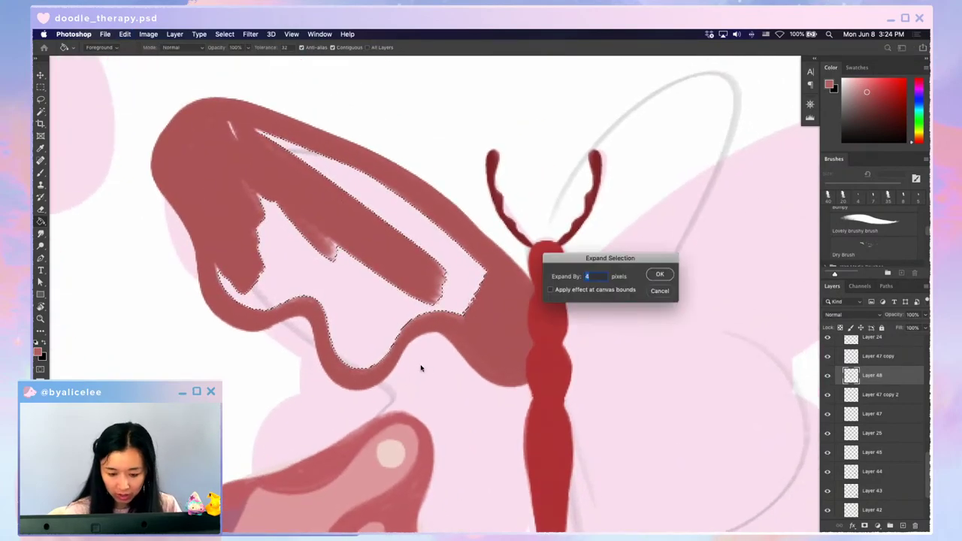
{"action": "left_click_drag", "start_coordinate": [630, 261], "coordinate": [497, 156]}
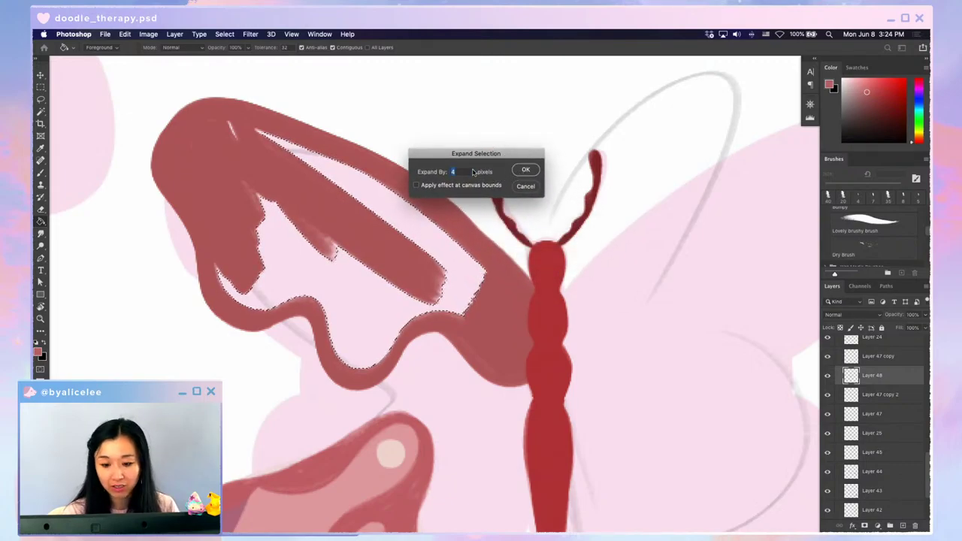
{"action": "type", "text": "10"}
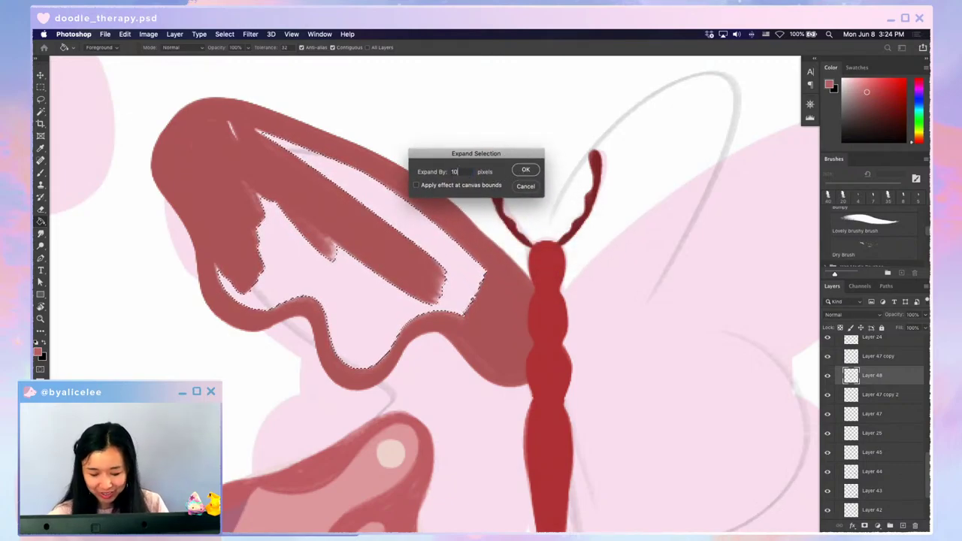
{"action": "key", "text": "Return"}
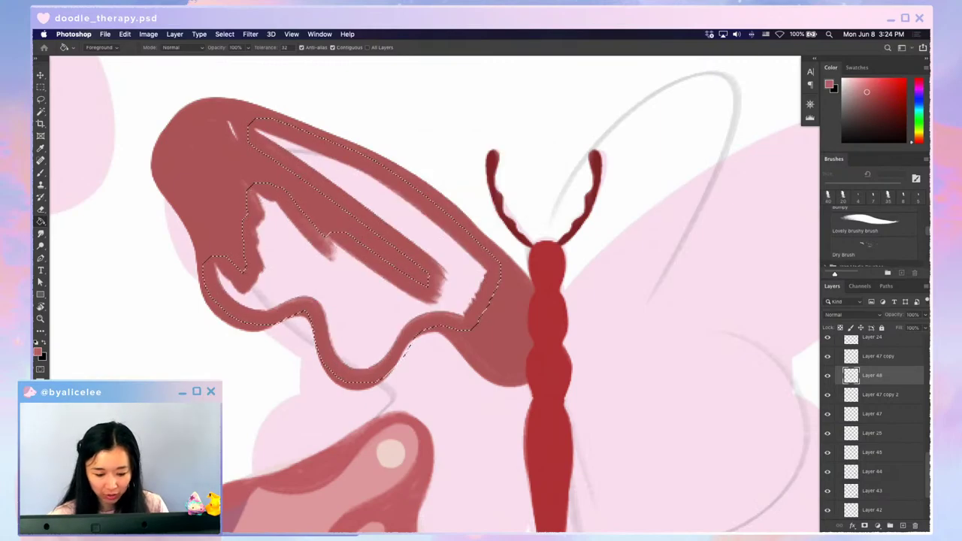
{"action": "key", "text": "super+z"}
- Expand the wing interior selection by 5 pixels, bucket-fill it with the muted red and deselect
{"action": "key", "text": "e"}
{"action": "key", "text": "super+shift+e"}
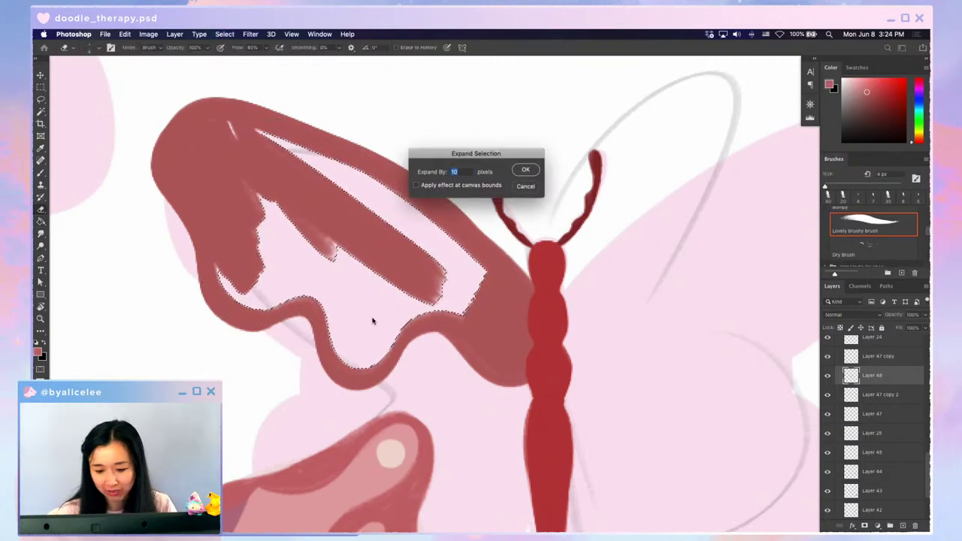
{"action": "type", "text": "5"}
{"action": "key", "text": "Return"}
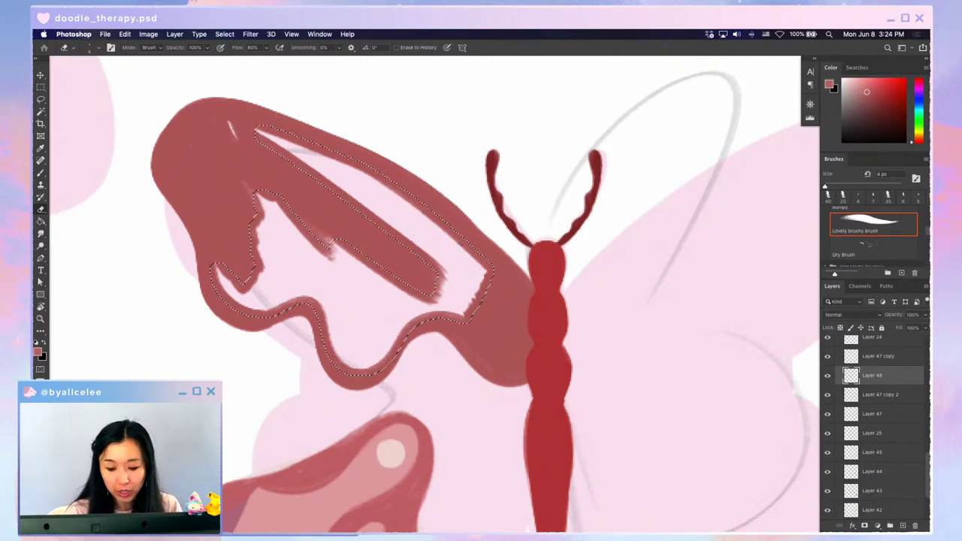
{"action": "key", "text": "g"}
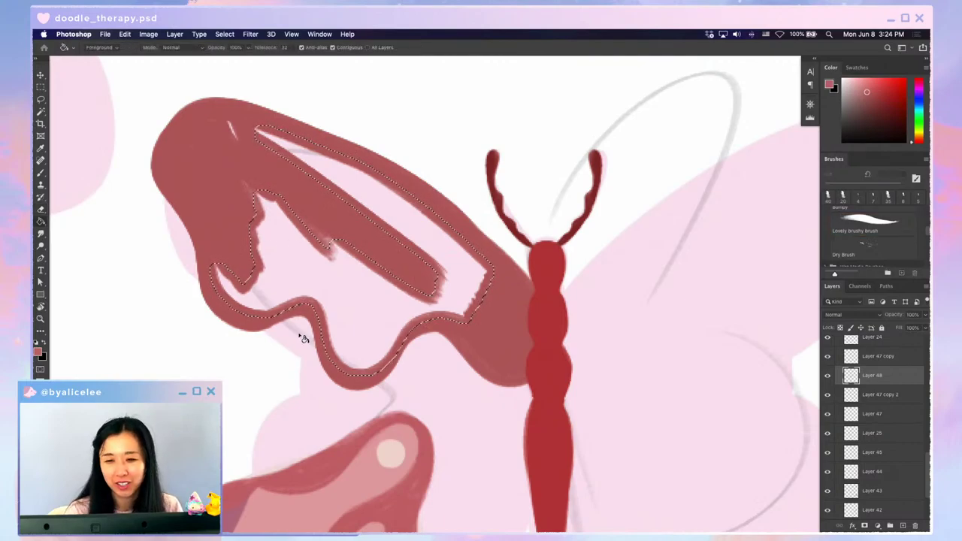
{"action": "left_click", "coordinate": [374, 286]}
{"action": "key", "text": "super+d"}
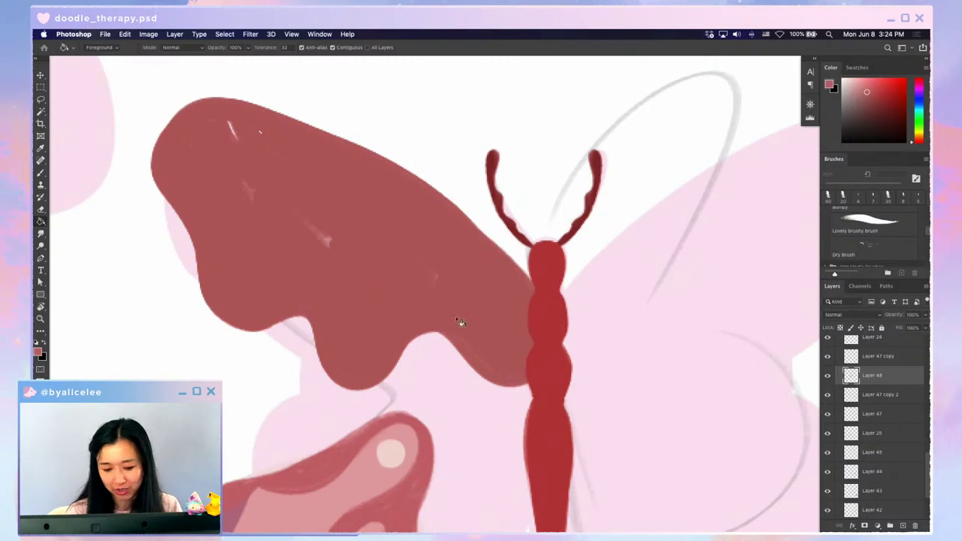
- Brush over the leftover light gaps inside the upper left wing in muted red at 40 px and 20 px
{"action": "key", "text": "b"}
{"action": "left_click_drag", "start_coordinate": [279, 208], "coordinate": [236, 213]}
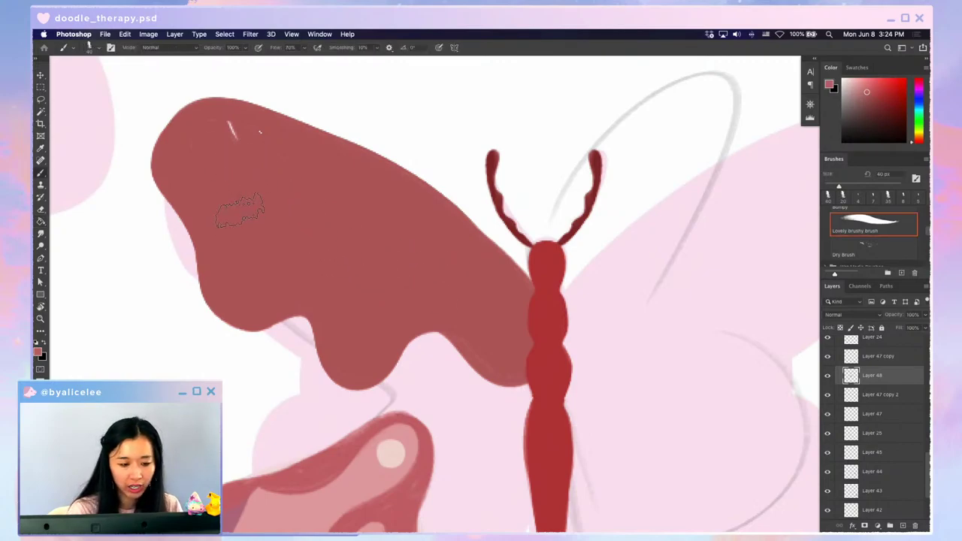
{"action": "key", "text": "g"}
{"action": "key", "text": "shift+g"}
{"action": "key", "text": "shift+g"}
{"action": "key", "text": "b"}
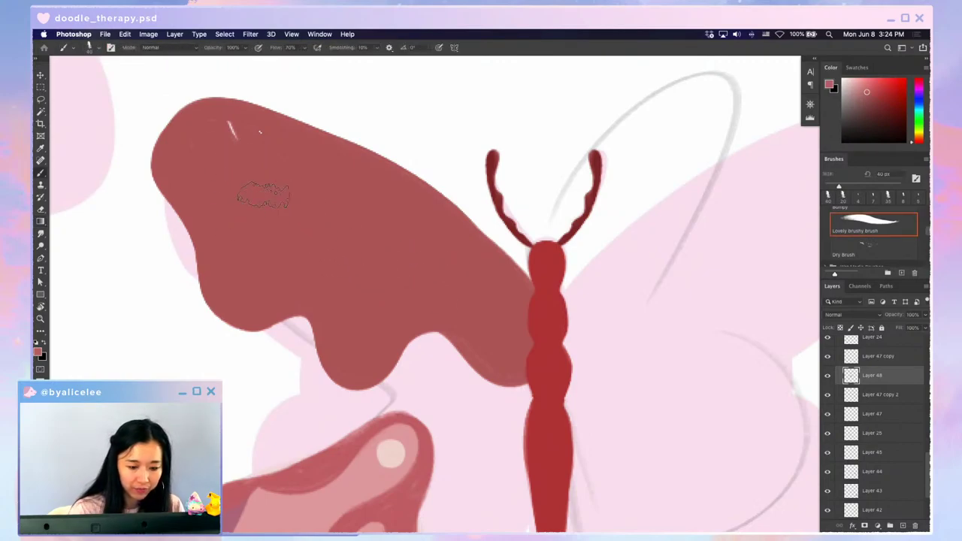
{"action": "key", "text": "bracketleft"}
{"action": "key", "text": "bracketleft"}
{"action": "left_click_drag", "start_coordinate": [276, 157], "coordinate": [208, 123]}
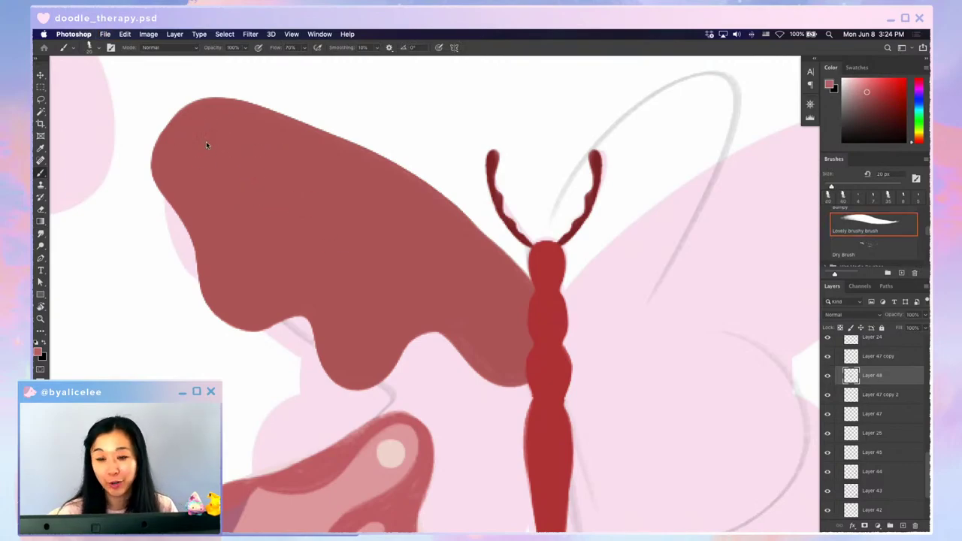
- Trim and smooth the outer edge of the upper left wing's tip with the eraser, at 4 px and 9 px
{"action": "key", "text": "e"}
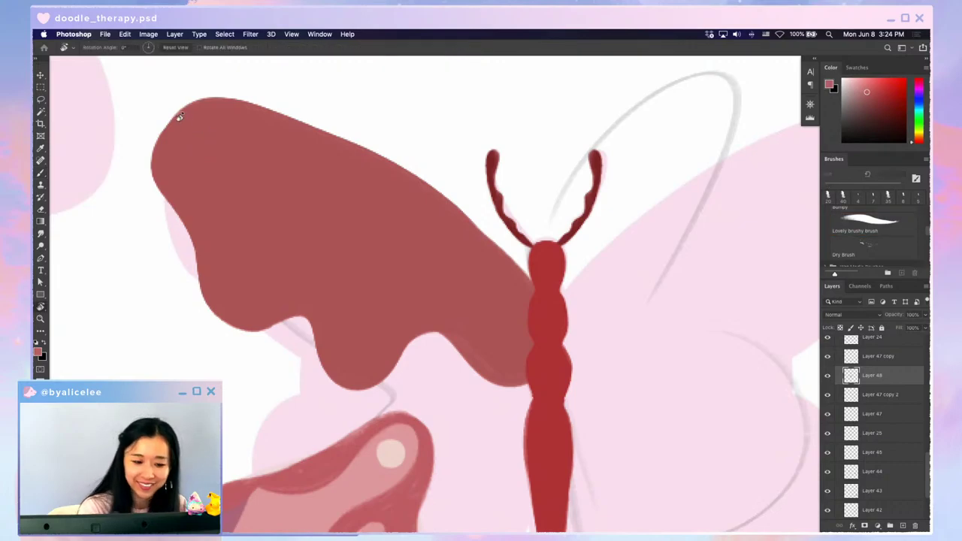
{"action": "key", "text": "bracketleft"}
{"action": "mouse_move", "coordinate": [168, 114]}
{"action": "left_mouse_down"}
{"action": "mouse_move", "coordinate": [175, 216]}
{"action": "mouse_move", "coordinate": [161, 129]}
{"action": "mouse_move", "coordinate": [163, 199]}
{"action": "mouse_move", "coordinate": [156, 183]}
{"action": "mouse_move", "coordinate": [159, 125]}
{"action": "mouse_move", "coordinate": [154, 185]}
{"action": "left_mouse_up"}
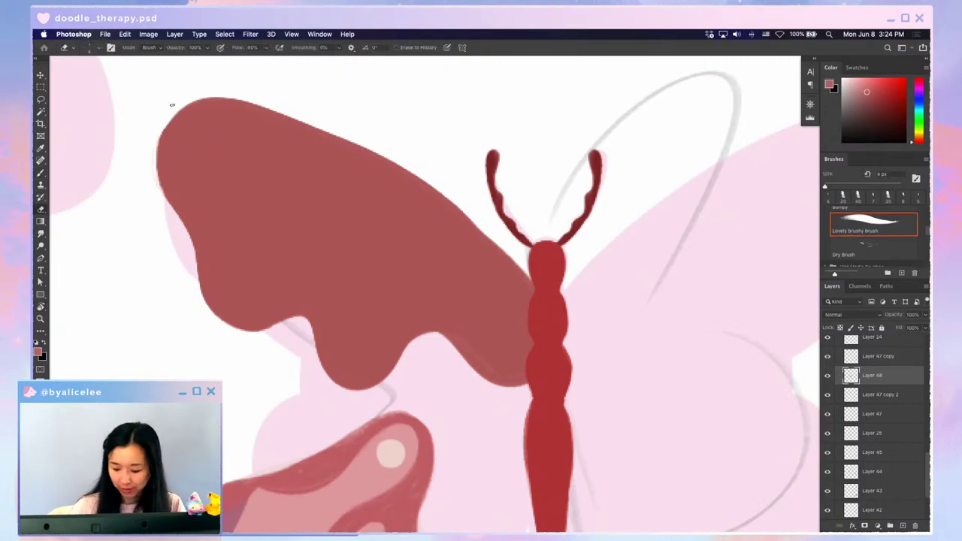
{"action": "key", "text": "bracketright"}
{"action": "key", "text": "bracketright"}
{"action": "key", "text": "bracketright"}
{"action": "key", "text": "bracketright"}
{"action": "key", "text": "bracketright"}
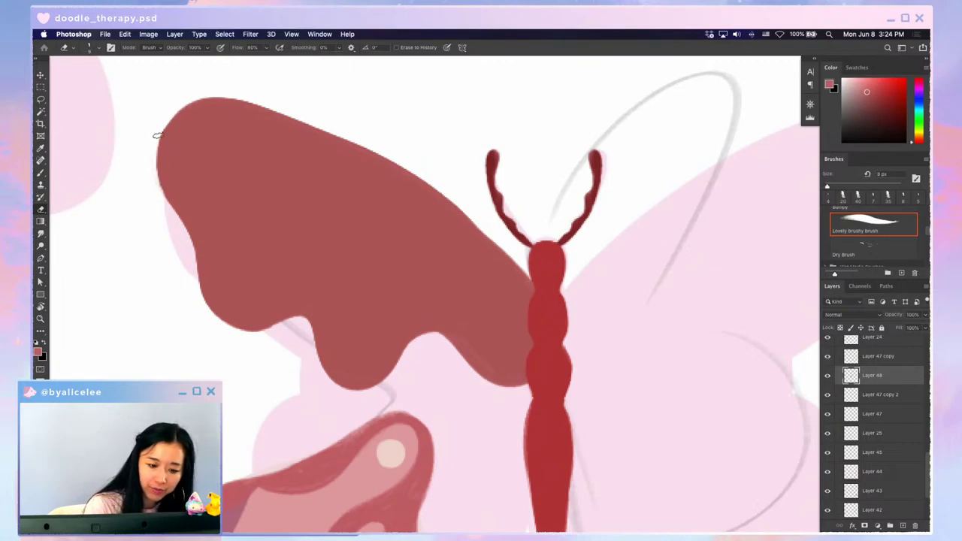
{"action": "left_click_drag", "start_coordinate": [157, 135], "coordinate": [161, 206]}
{"action": "mouse_move", "coordinate": [159, 128]}
{"action": "left_mouse_down"}
{"action": "mouse_move", "coordinate": [186, 234]}
{"action": "mouse_move", "coordinate": [164, 202]}
{"action": "mouse_move", "coordinate": [155, 154]}
{"action": "mouse_move", "coordinate": [189, 246]}
{"action": "mouse_move", "coordinate": [173, 209]}
{"action": "mouse_move", "coordinate": [188, 235]}
{"action": "left_mouse_up"}
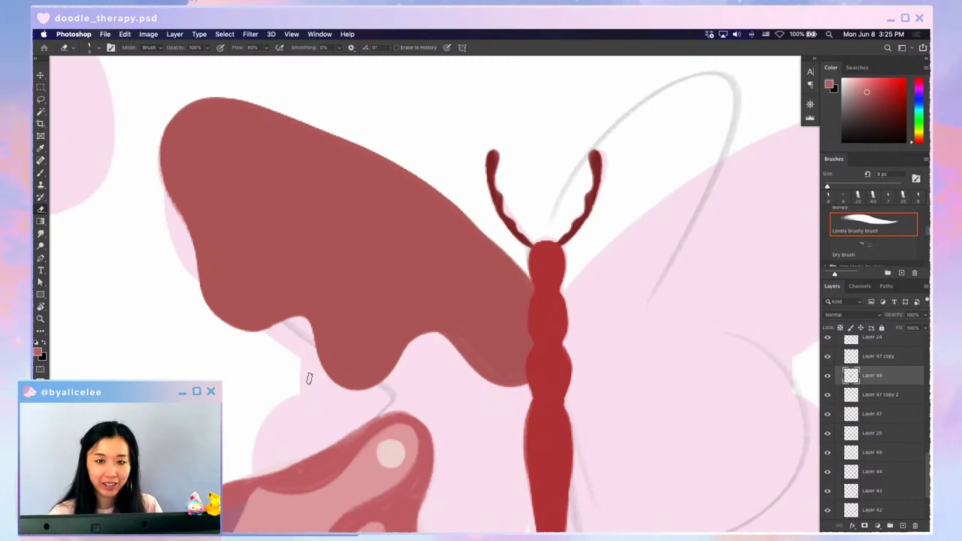
{"action": "key", "text": "super+minus"}
{"action": "key", "text": "super+minus"}
{"action": "key", "text": "super+minus"}
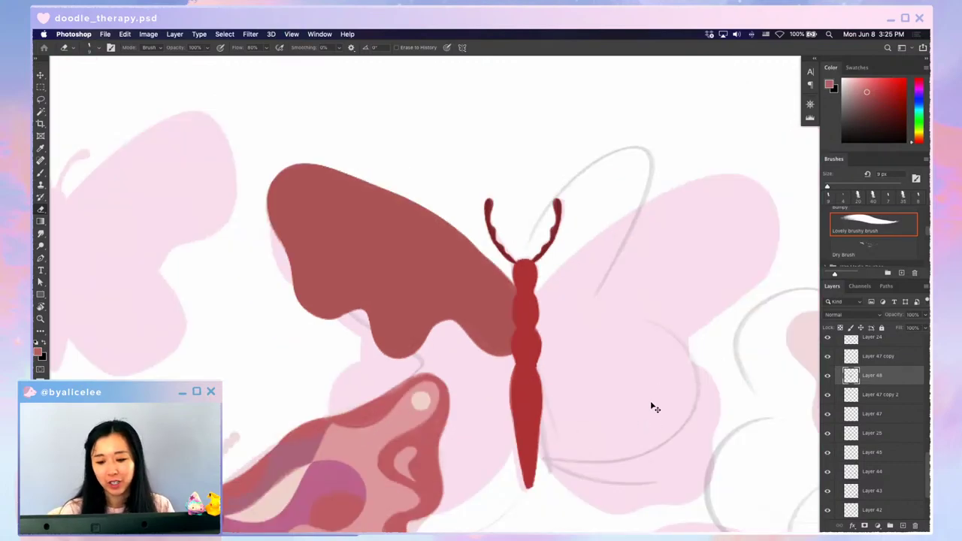
{"action": "scroll", "coordinate": [651, 411], "scroll_direction": "down", "scroll_amount": 5}
{"action": "scroll", "coordinate": [652, 411], "scroll_direction": "right", "scroll_amount": 5}
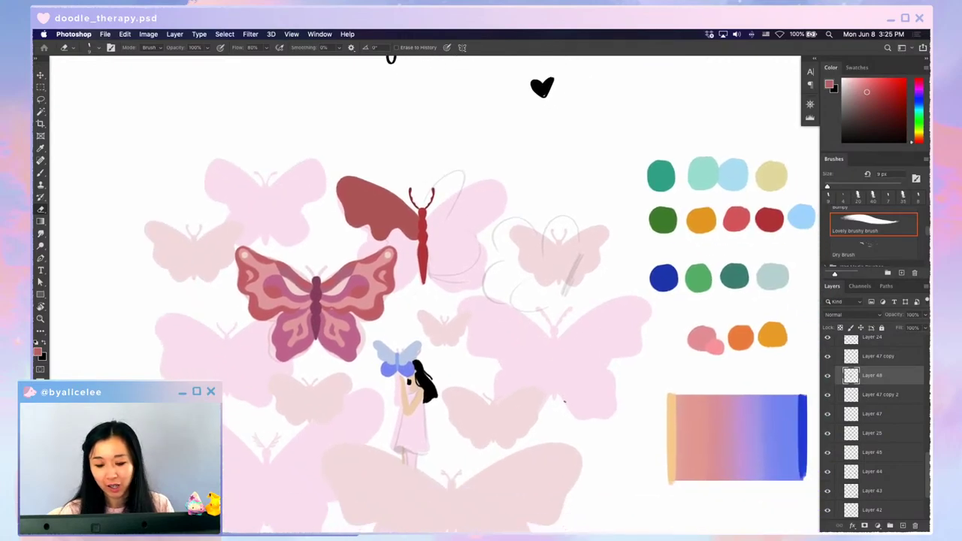